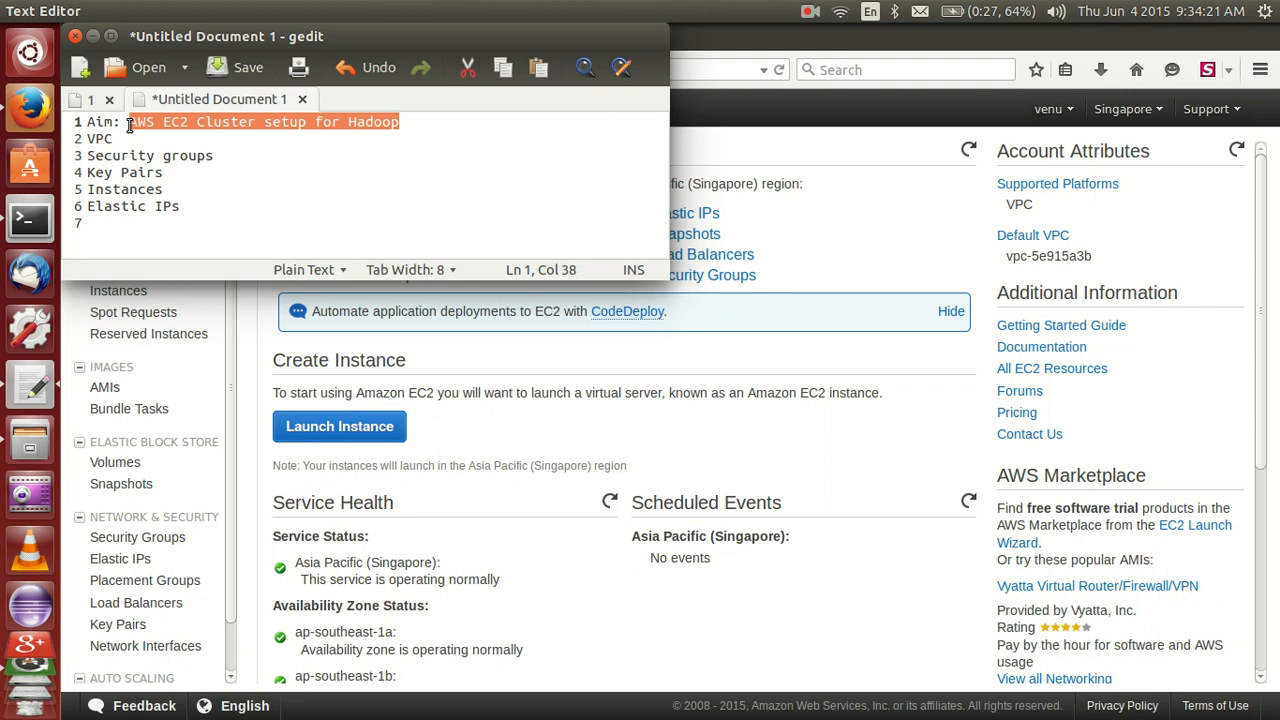
- Switch to Firefox, examine the console sign-in options on the AWS home page, and return to the EC2 console
{"action": "left_click", "coordinate": [821, 180]}
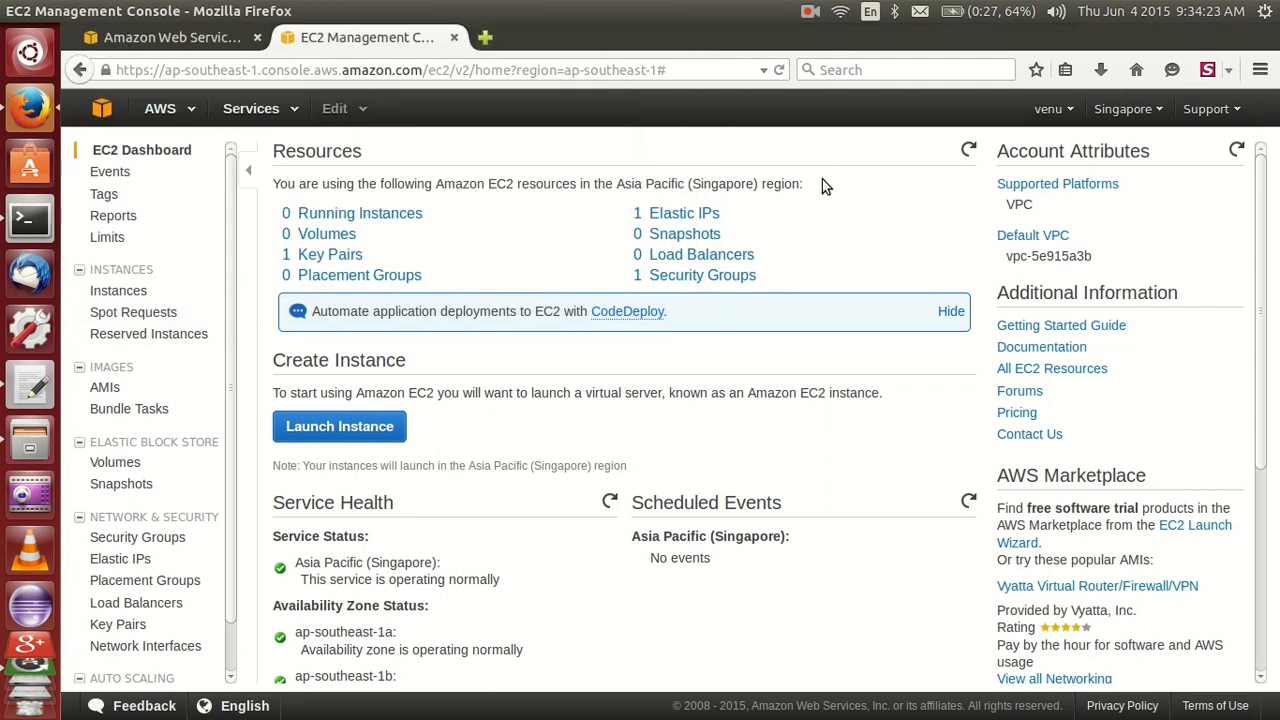
{"action": "left_click", "coordinate": [191, 36]}
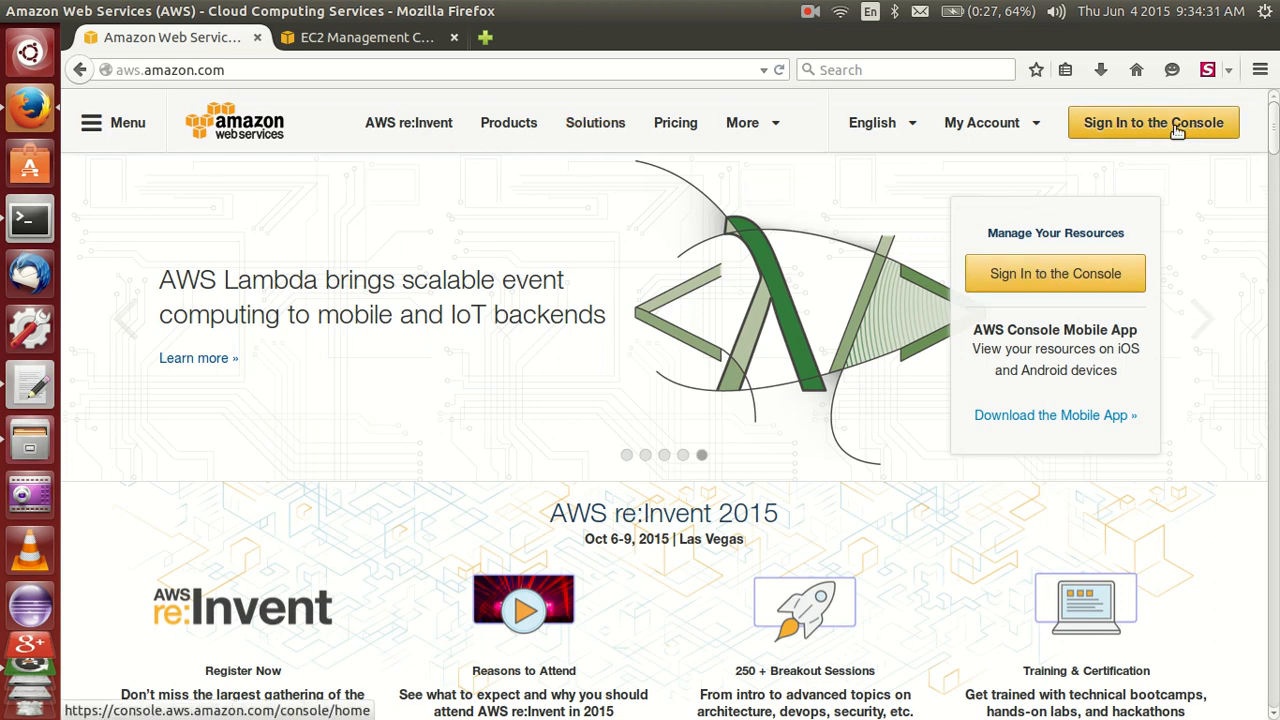
{"action": "mouse_move", "coordinate": [1012, 138]}
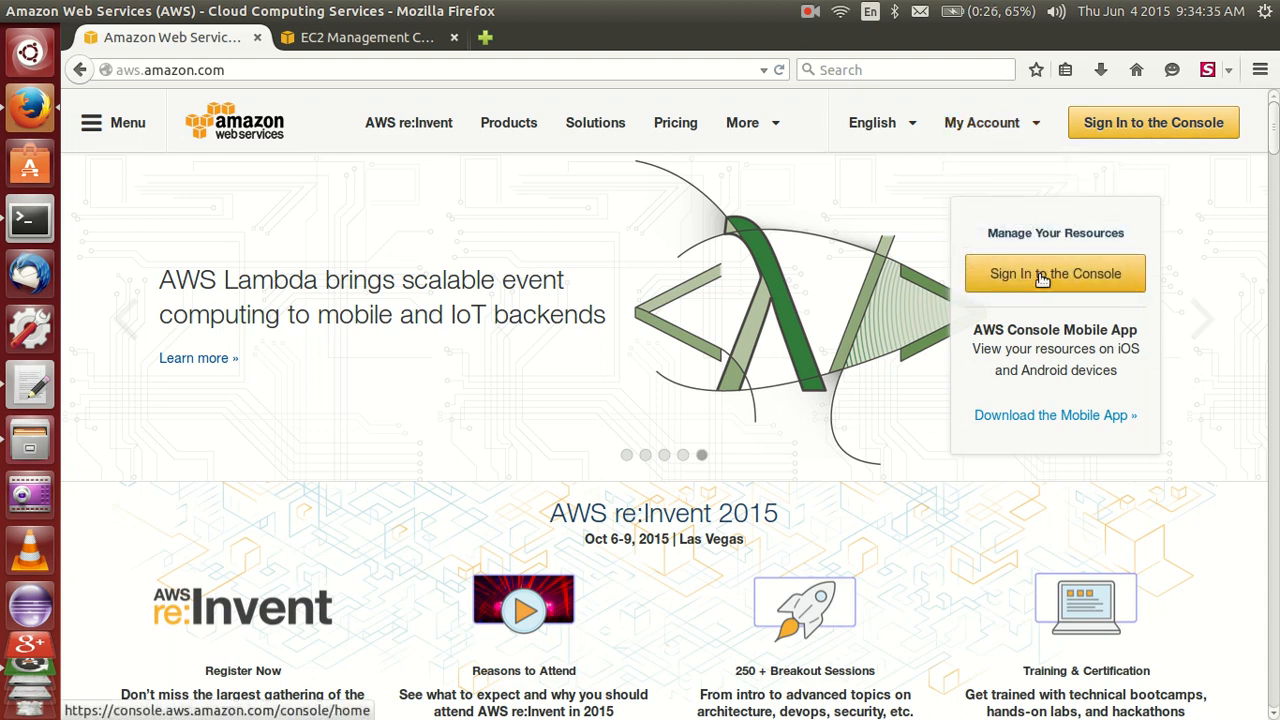
{"action": "left_click", "coordinate": [357, 37]}
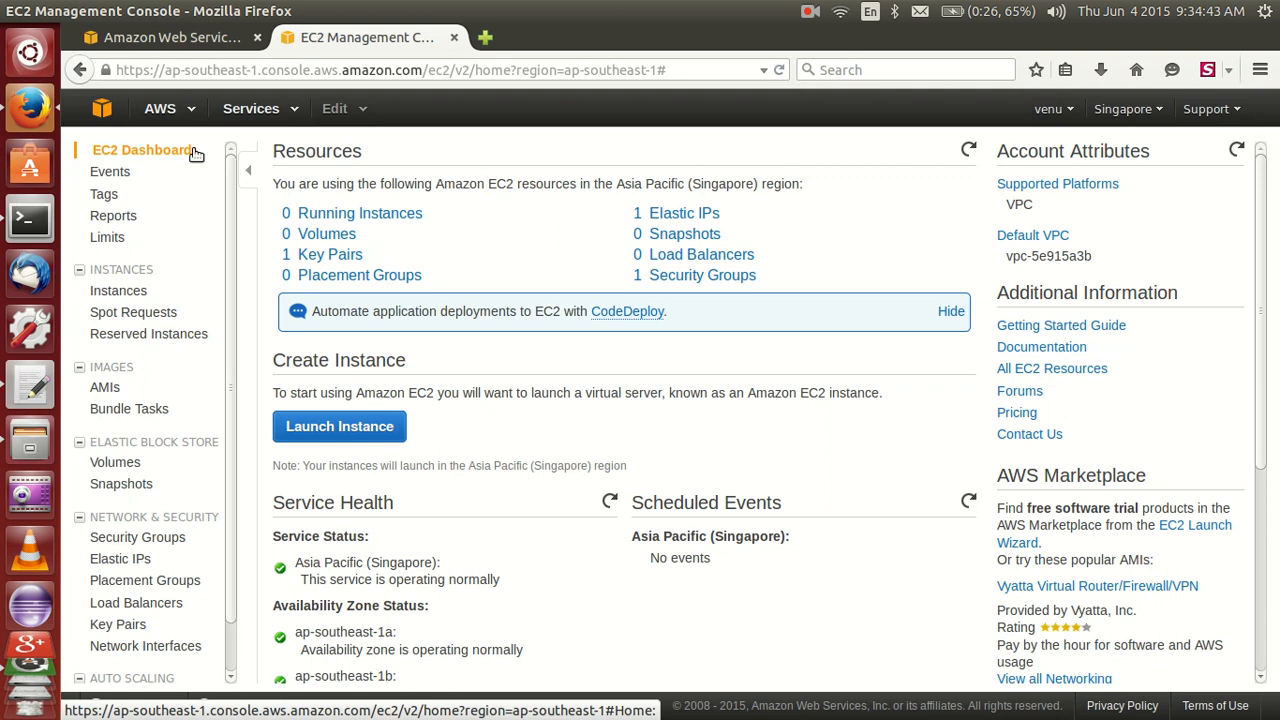
- Browse the AWS services and open the VPC dashboard
{"action": "left_click", "coordinate": [252, 110]}
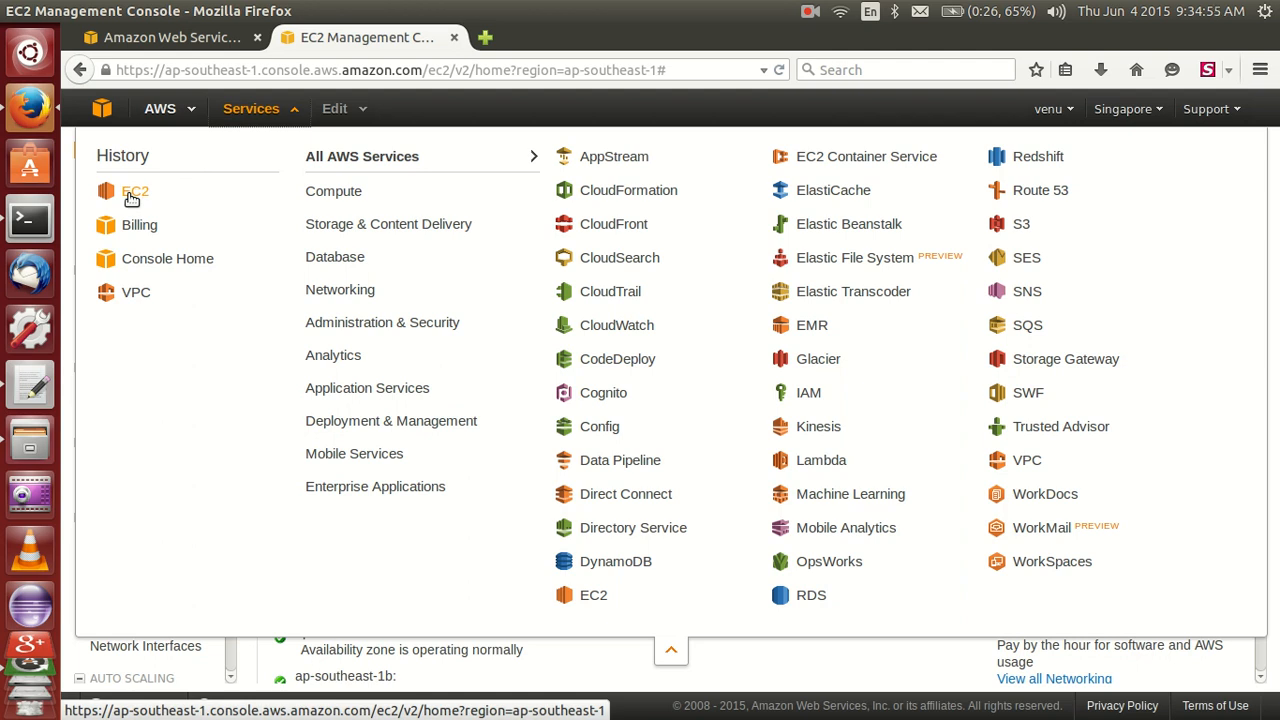
{"action": "left_click", "coordinate": [242, 115]}
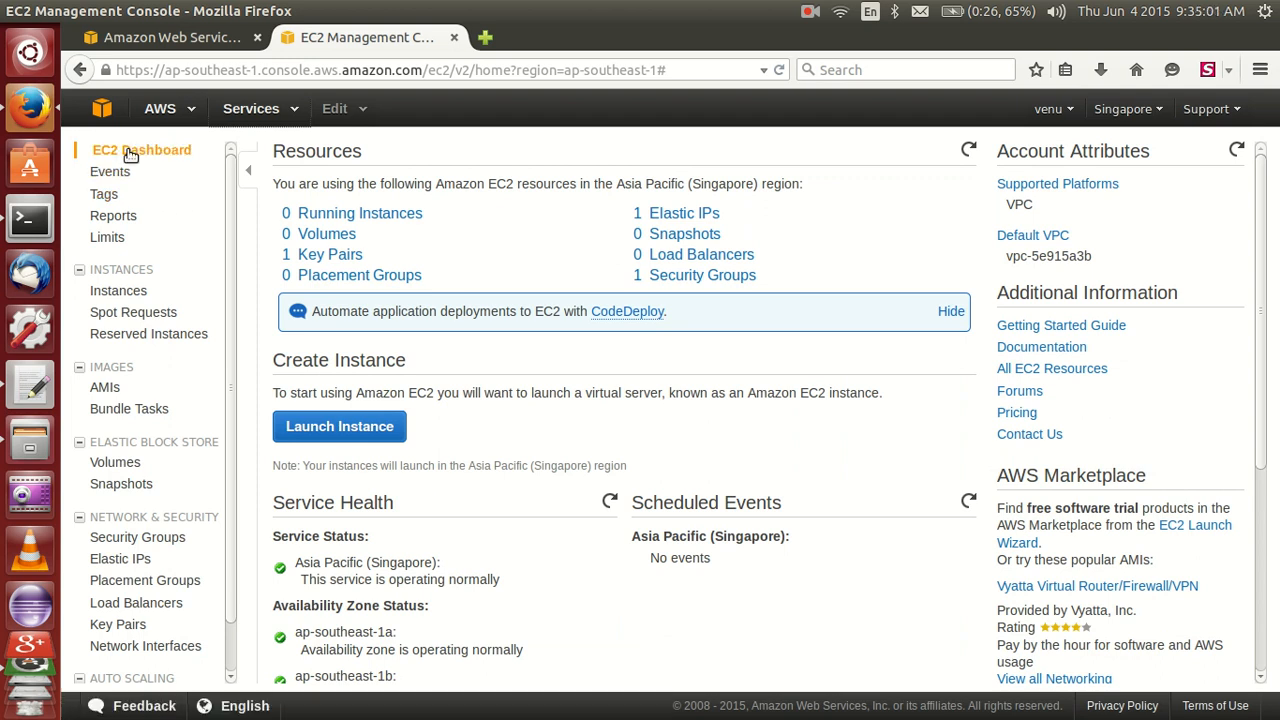
{"action": "left_click", "coordinate": [230, 112]}
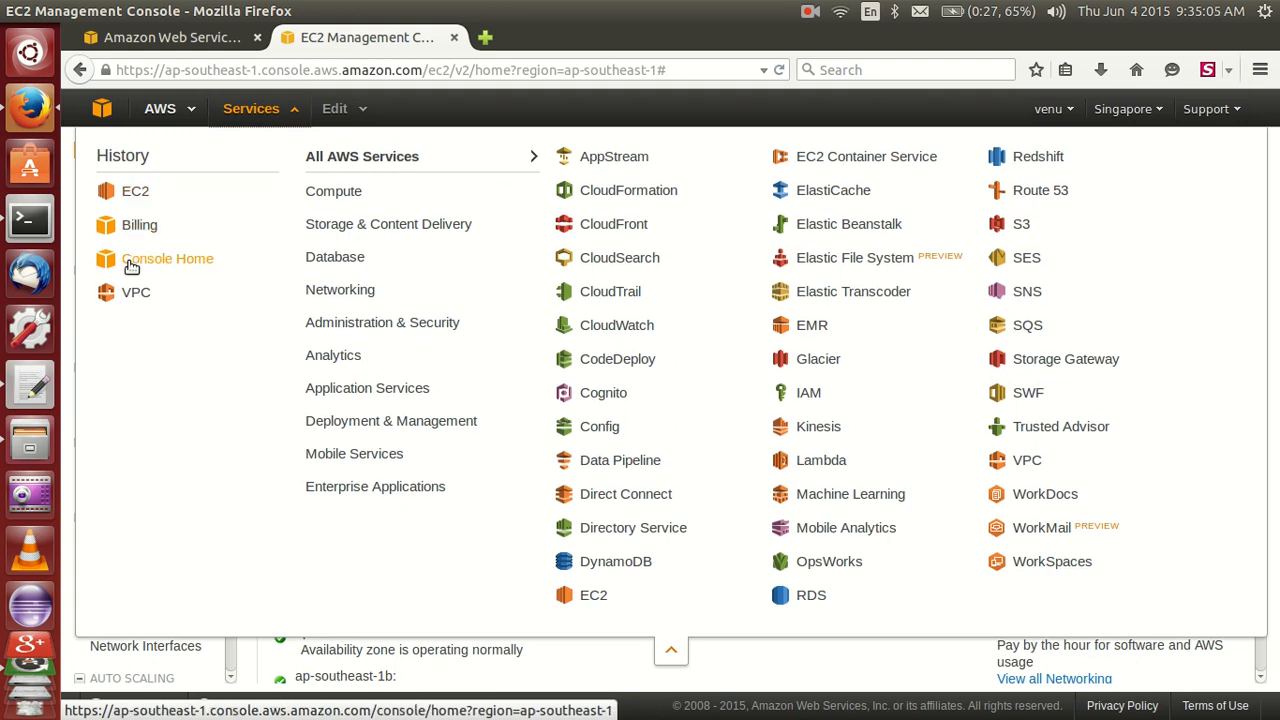
{"action": "left_click", "coordinate": [128, 293]}
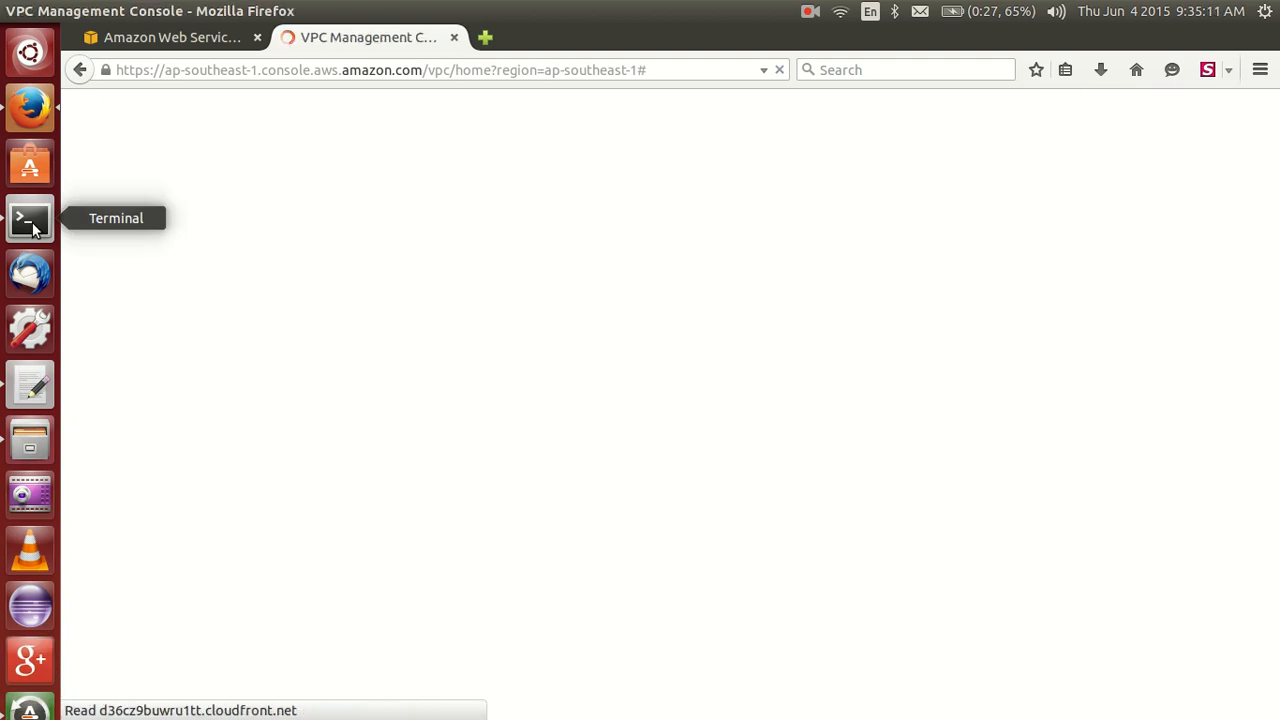
- Switch to the gedit outline and add a colon and a space after the VPC entry
{"action": "left_click", "coordinate": [30, 386]}
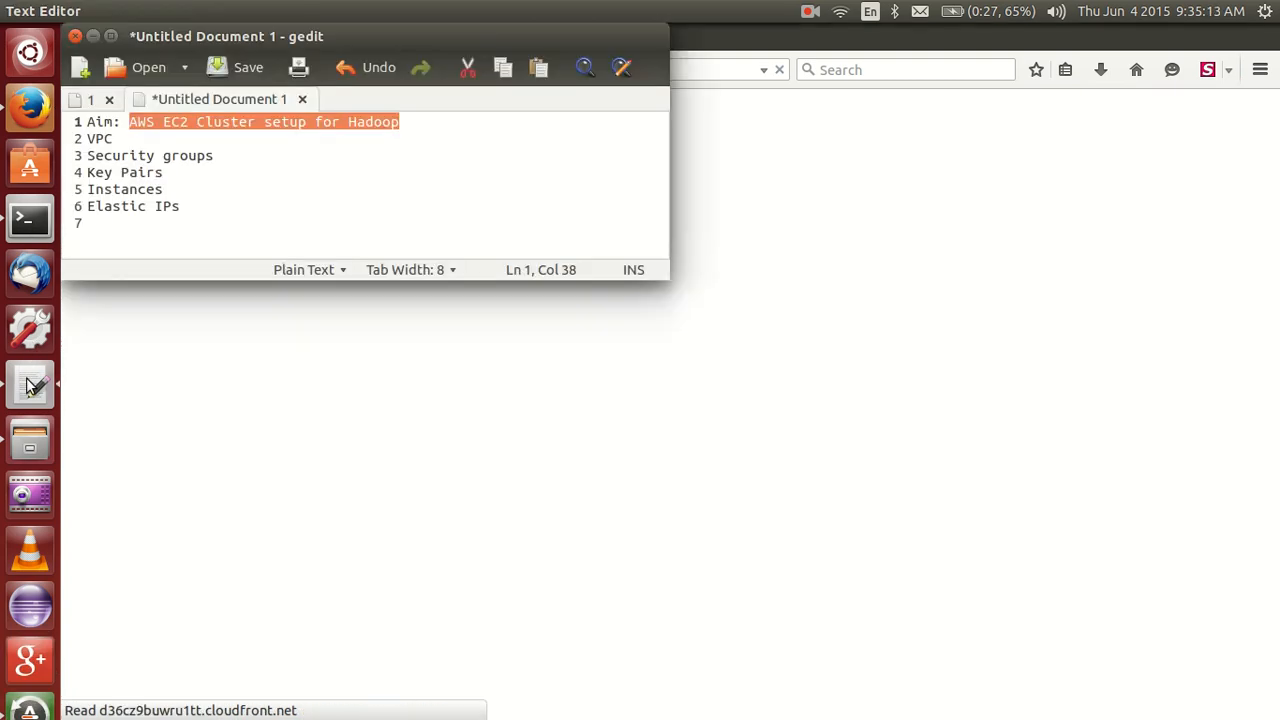
{"action": "left_click", "coordinate": [155, 139]}
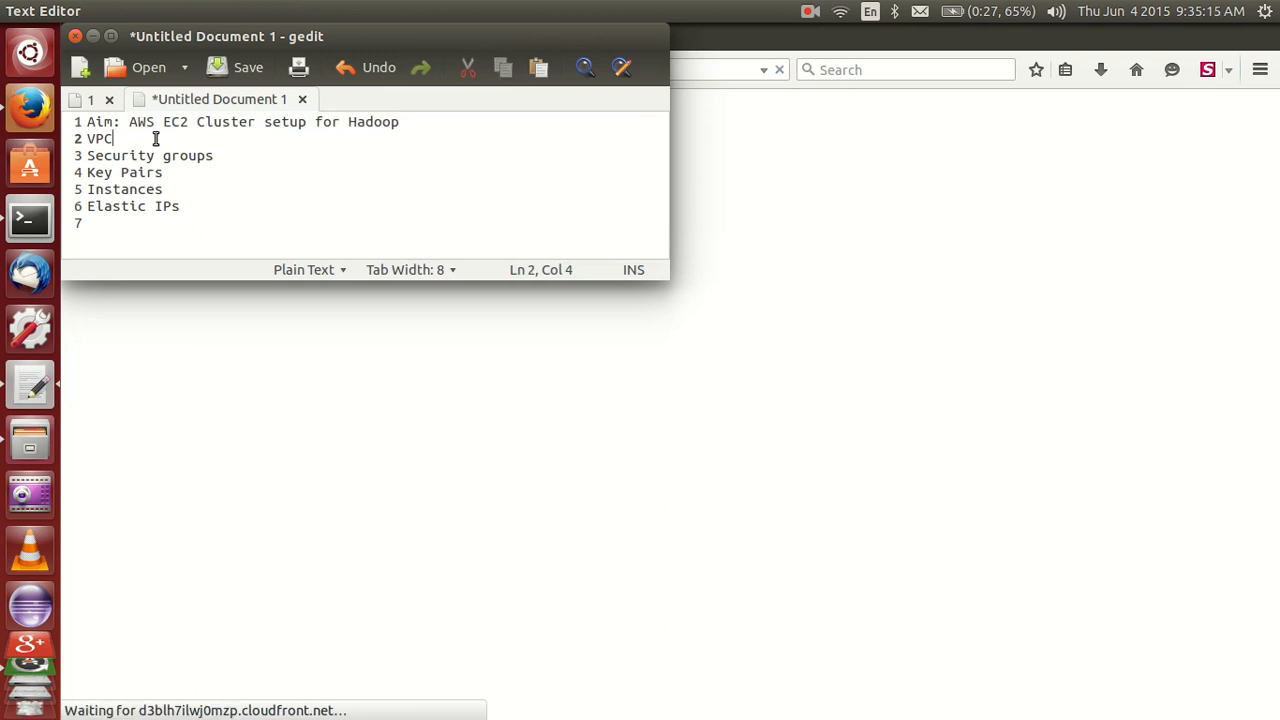
{"action": "type", "text": ":"}
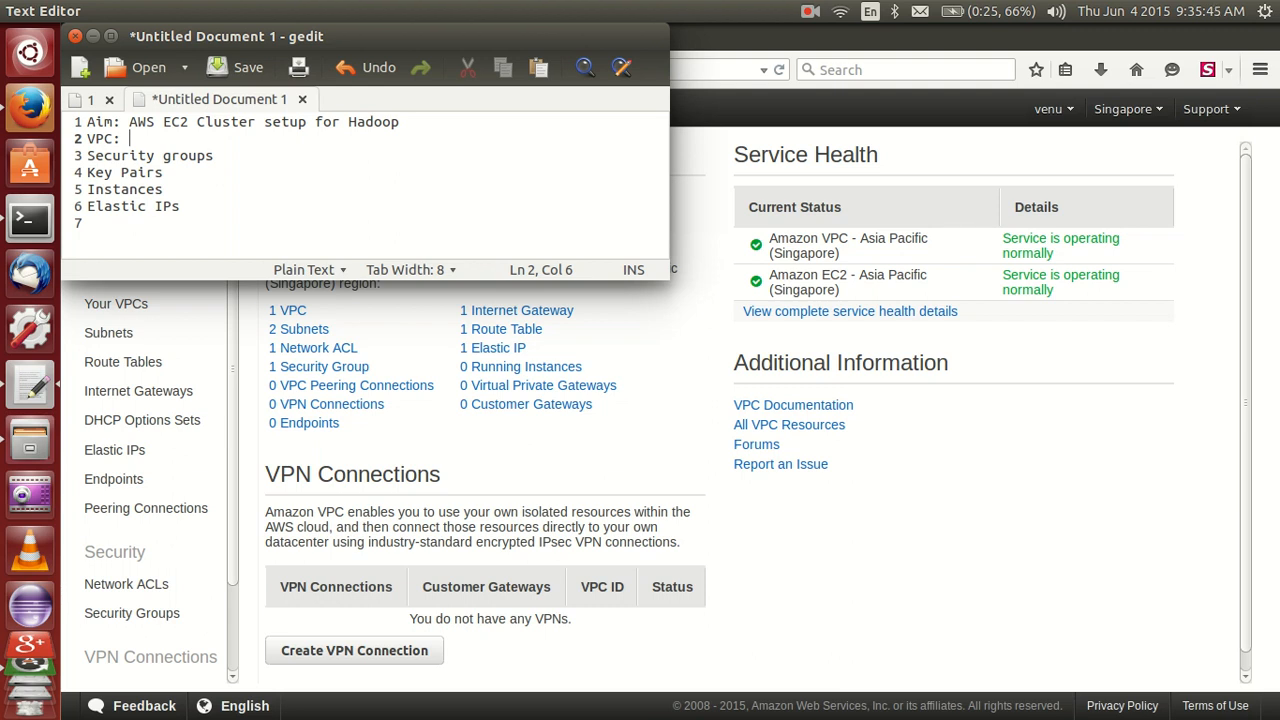
- Switch back to Firefox and start the VPC wizard with the VPC with a Single Public Subnet configuration
{"action": "key", "text": "alt+Tab"}
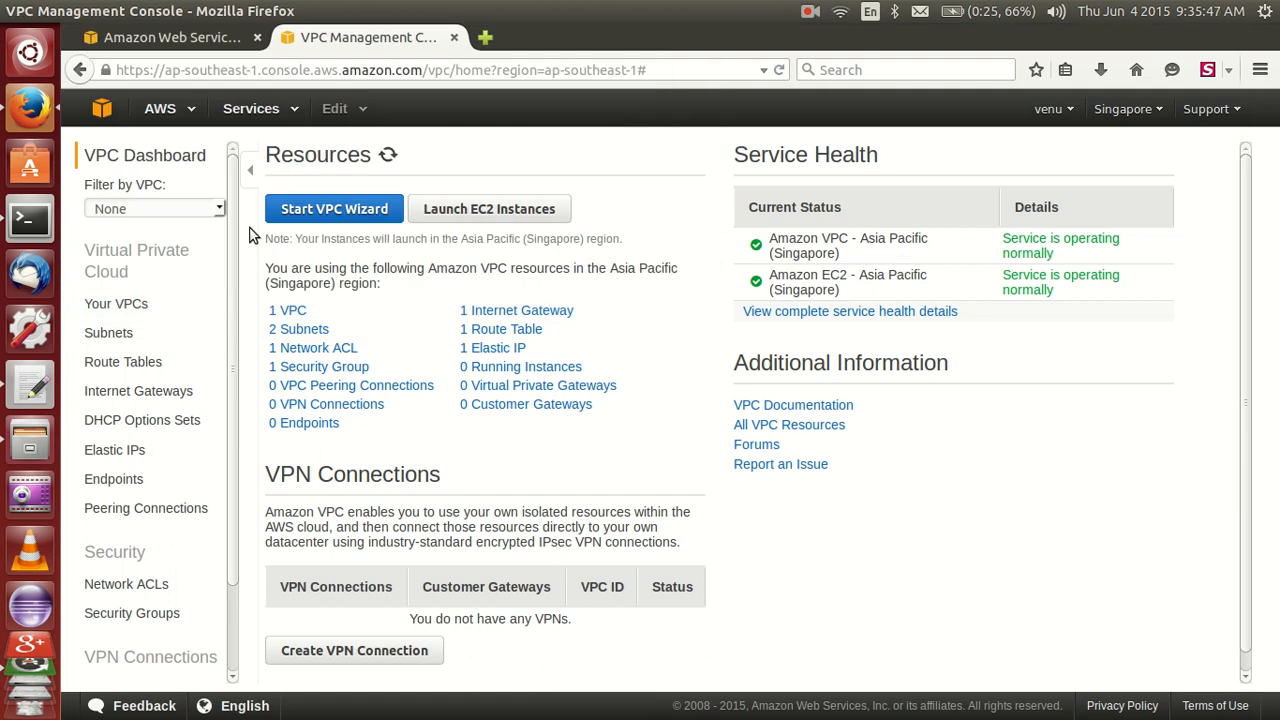
{"action": "left_click", "coordinate": [345, 212]}
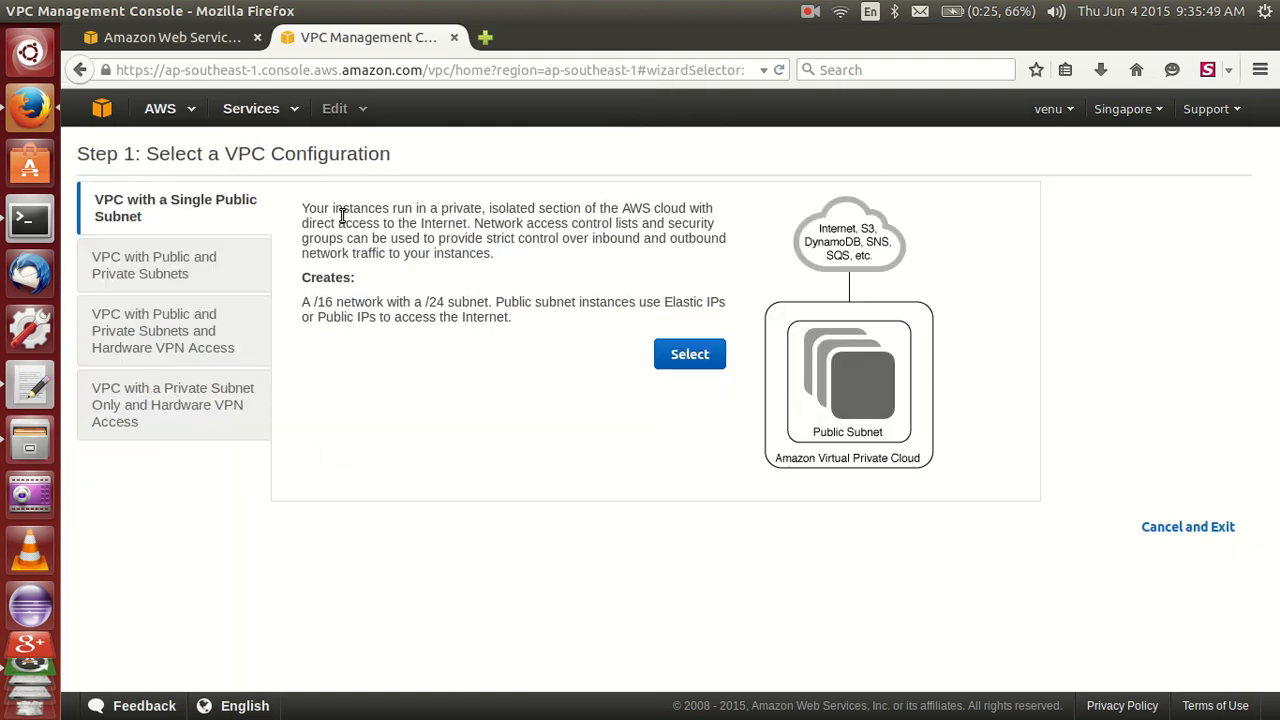
{"action": "left_click", "coordinate": [689, 356]}
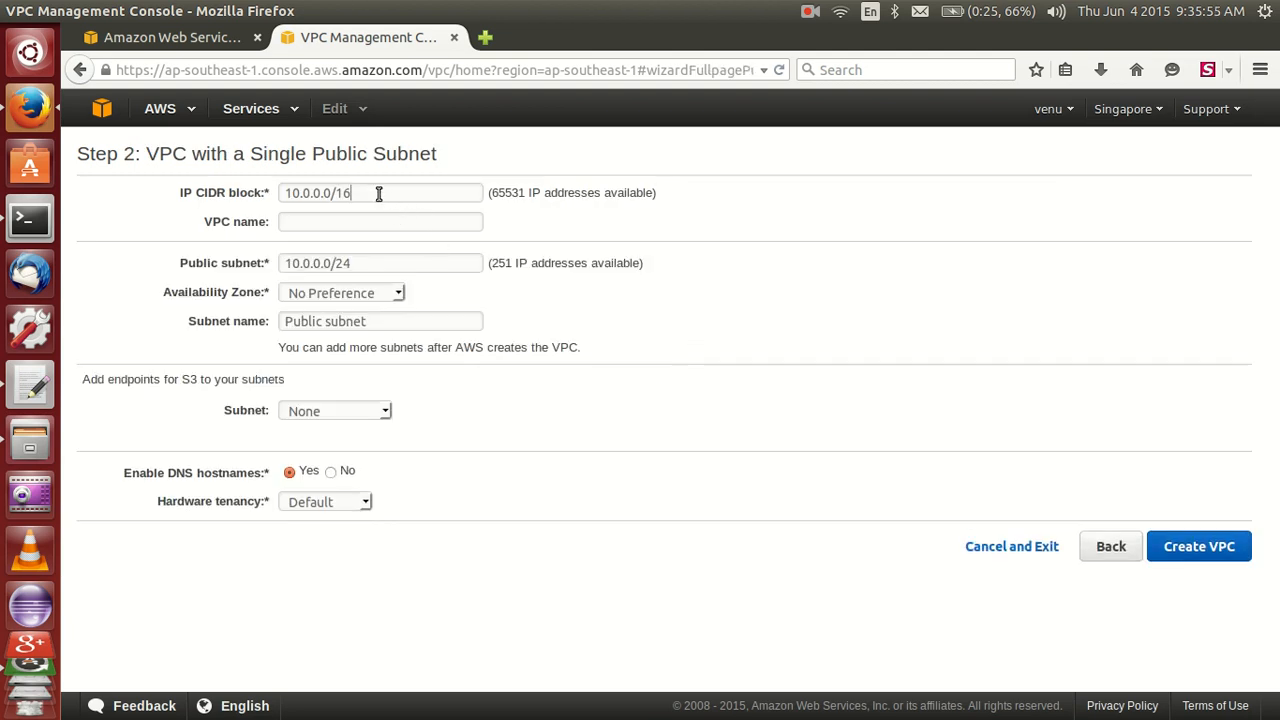
- Set the IP CIDR block to 10.0.0.0/19 and name the VPC Sample Hadoop Cluster
{"action": "key", "text": "BackSpace"}
{"action": "type", "text": "9"}
{"action": "left_click", "coordinate": [383, 222]}
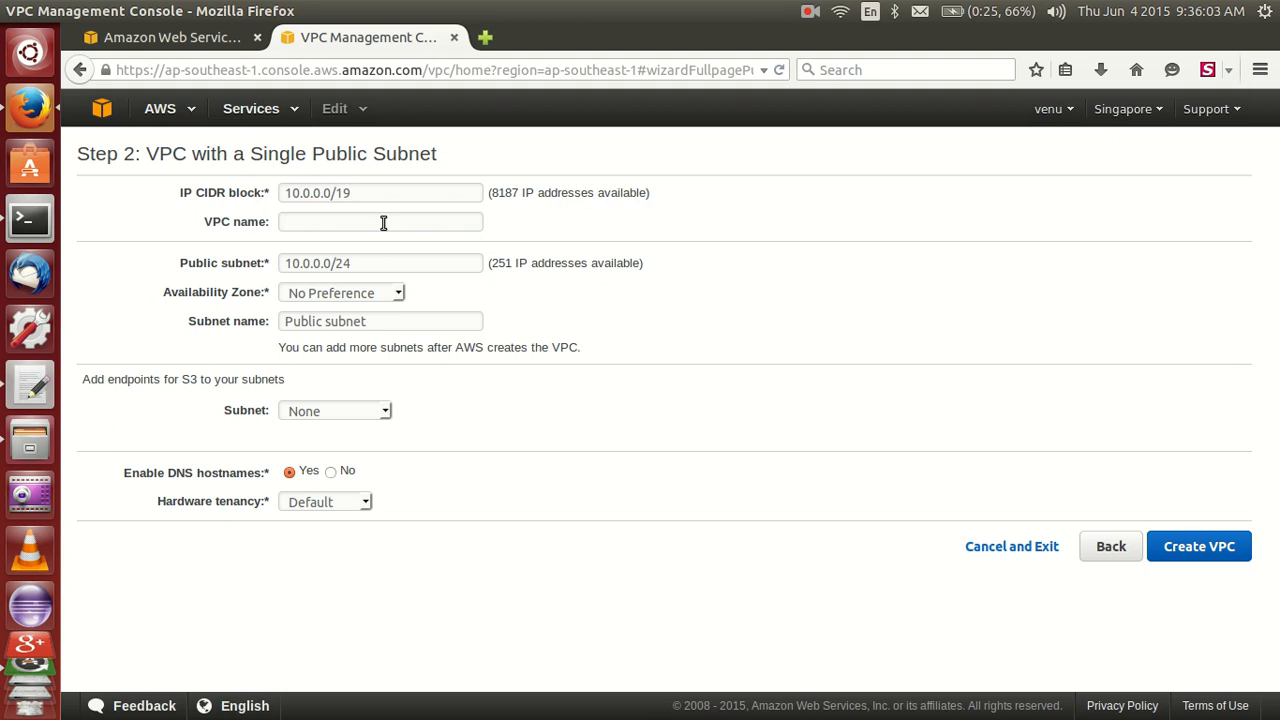
{"action": "type", "text": "Sample Hadoop"}
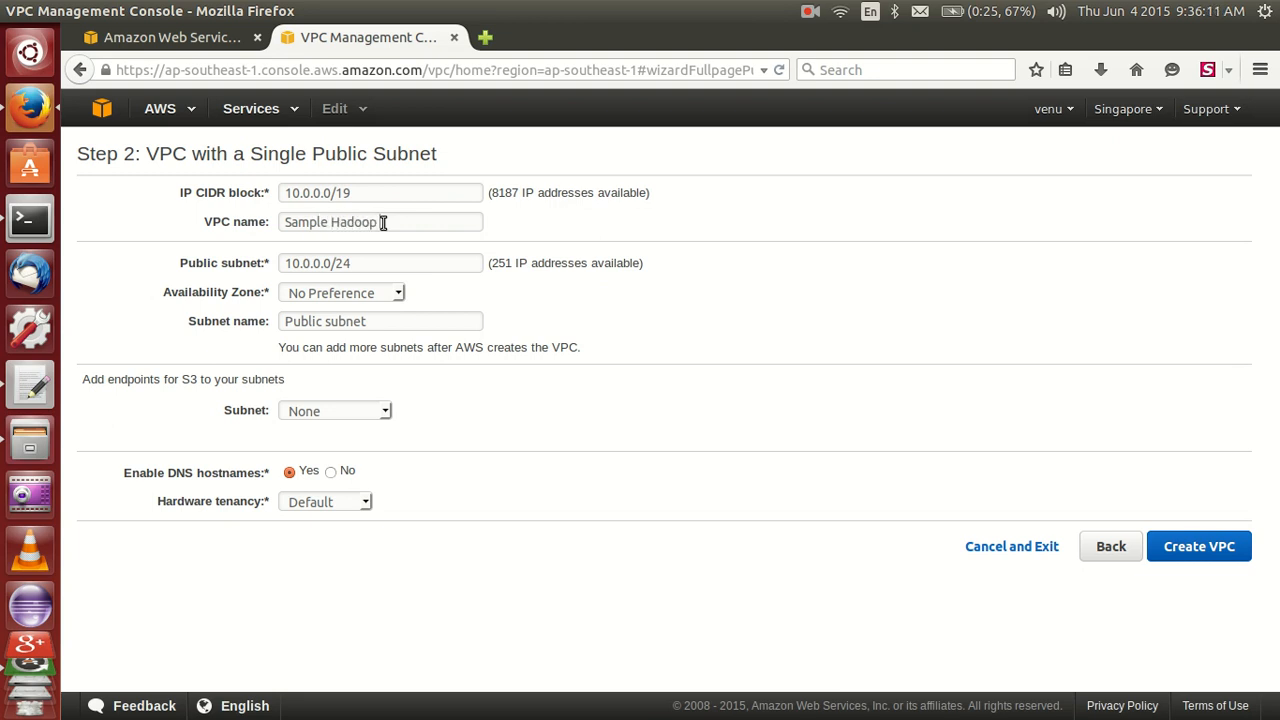
{"action": "type", "text": " Cluster"}
- Check the availability zone choices, keep No Preference, and create the VPC
{"action": "left_click", "coordinate": [387, 300]}
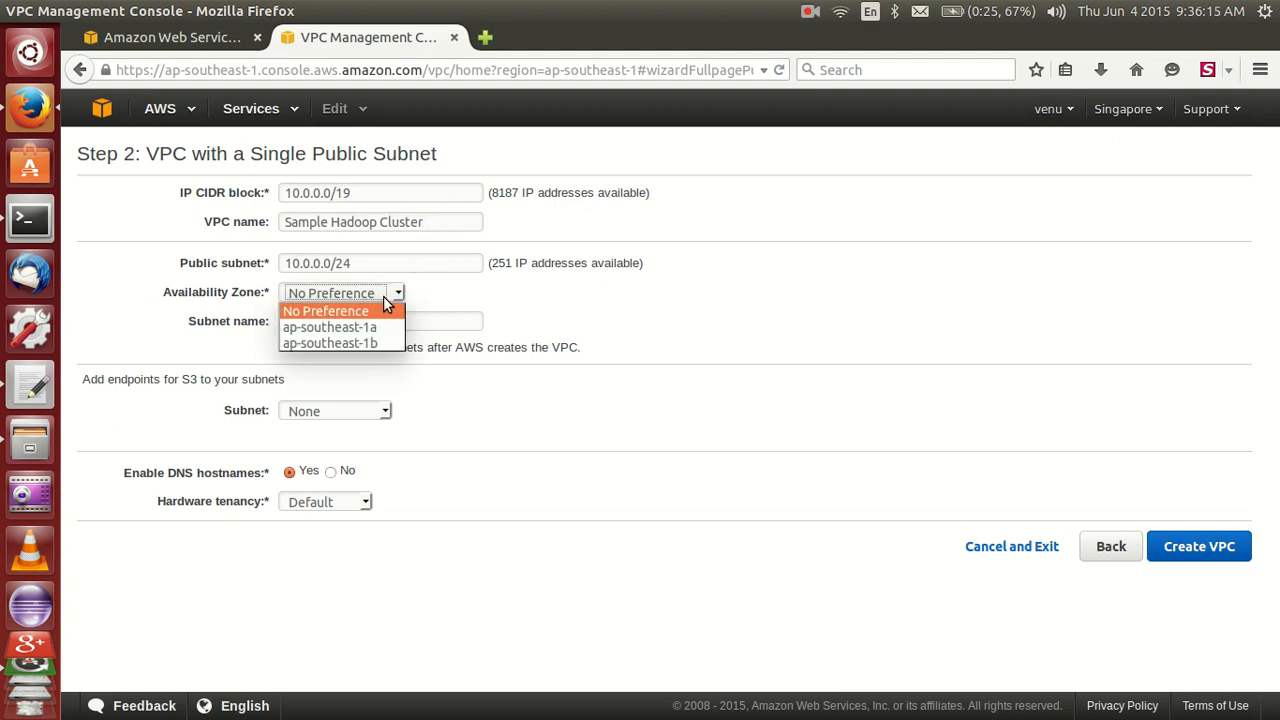
{"action": "left_click", "coordinate": [510, 289]}
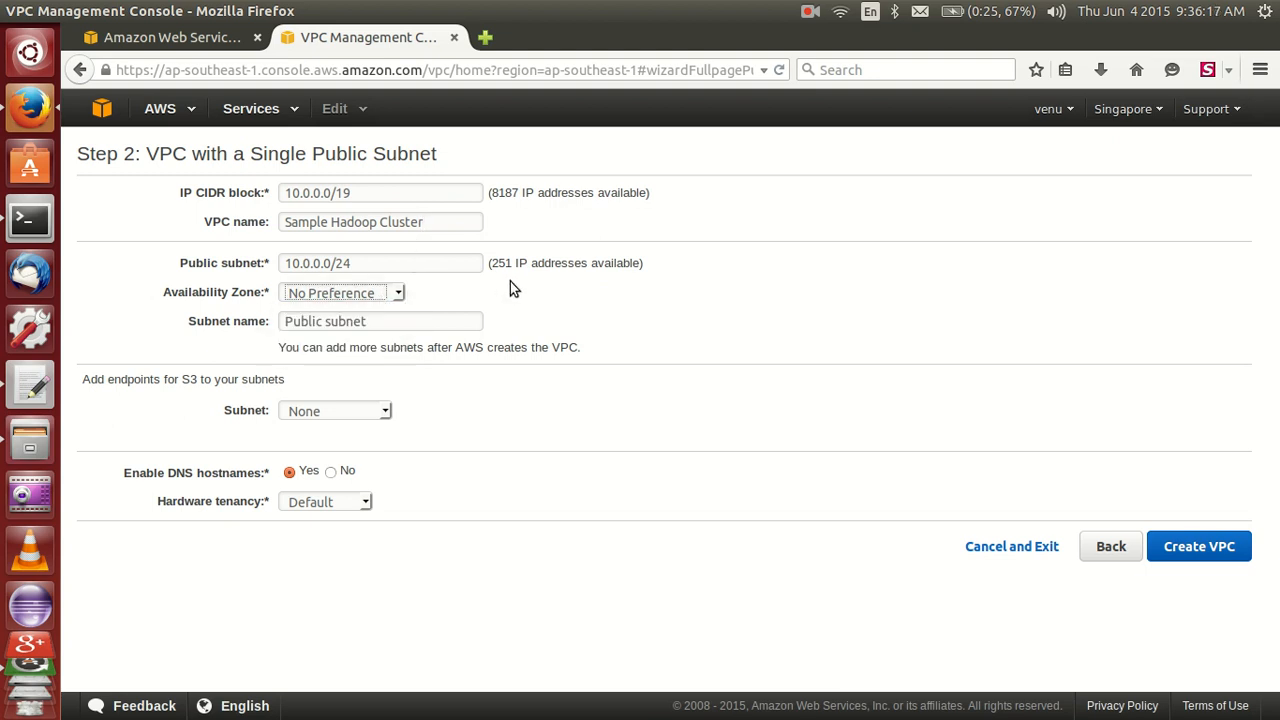
{"action": "left_click", "coordinate": [1199, 545]}
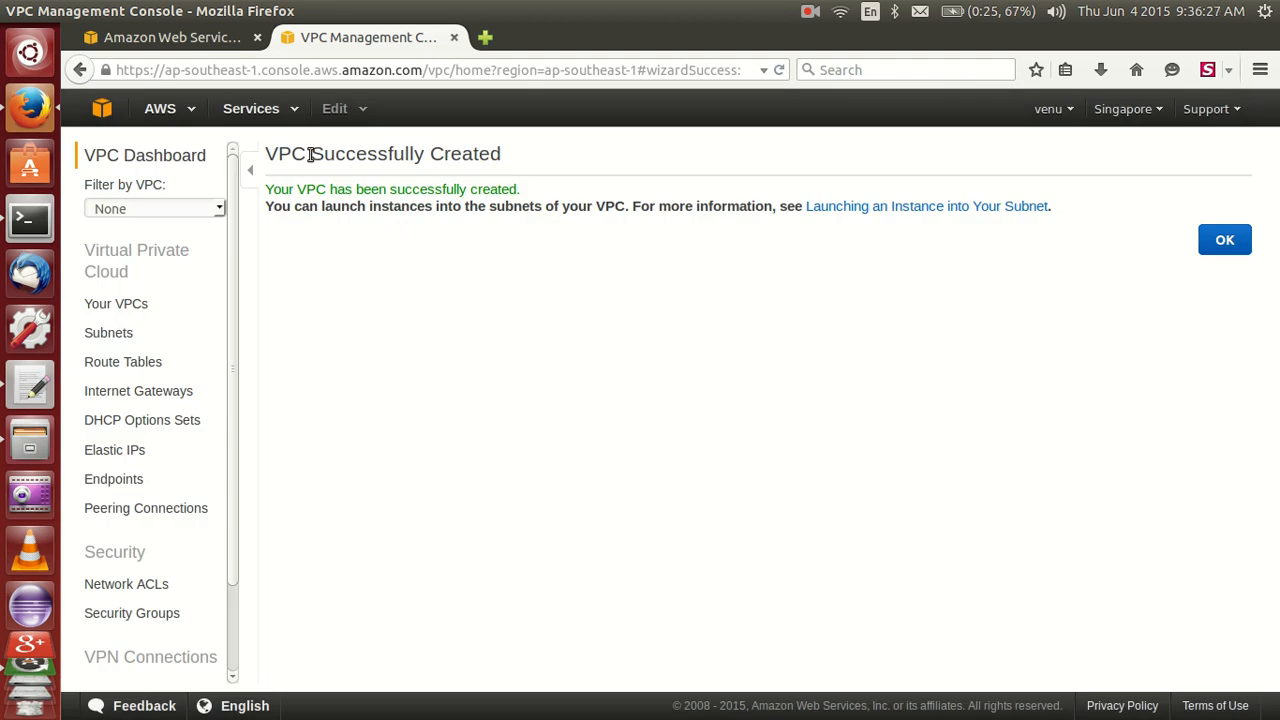
- Switch to the gedit outline and insert an empty line below the VPC entry
{"action": "key", "text": "alt+Tab"}
{"action": "left_click", "coordinate": [216, 152]}
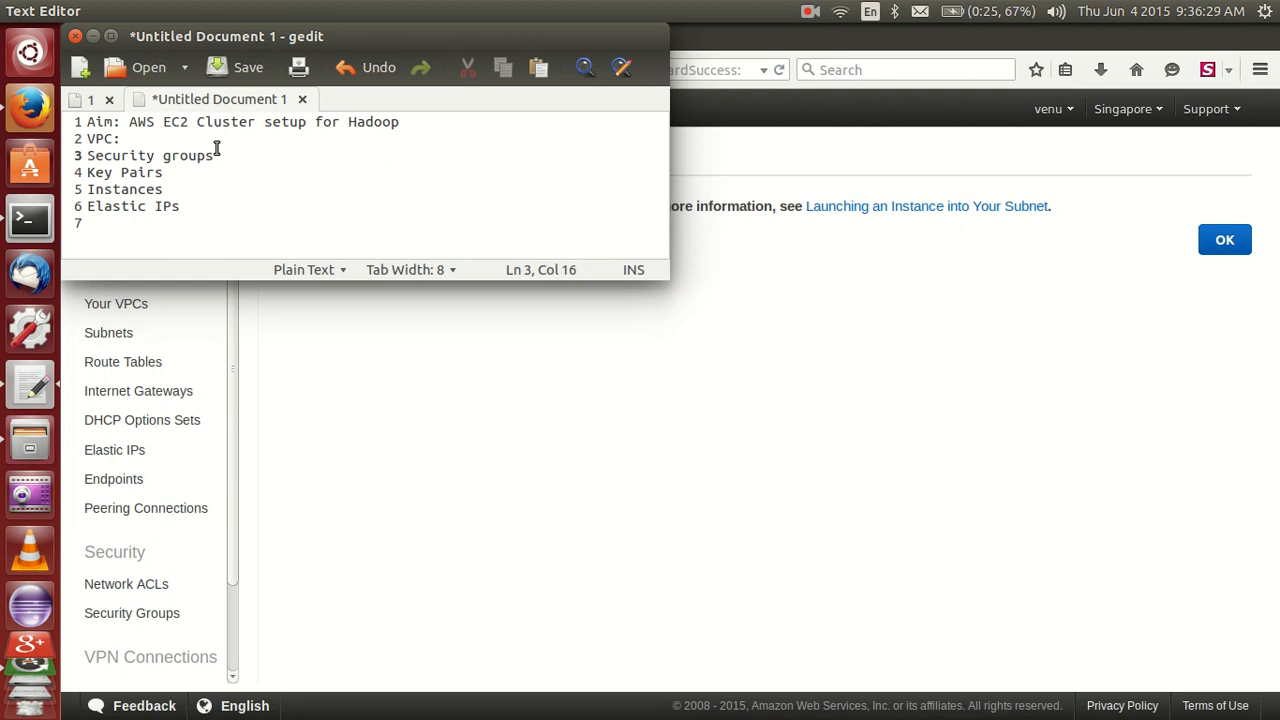
{"action": "key", "text": "Up"}
{"action": "key", "text": "Return"}
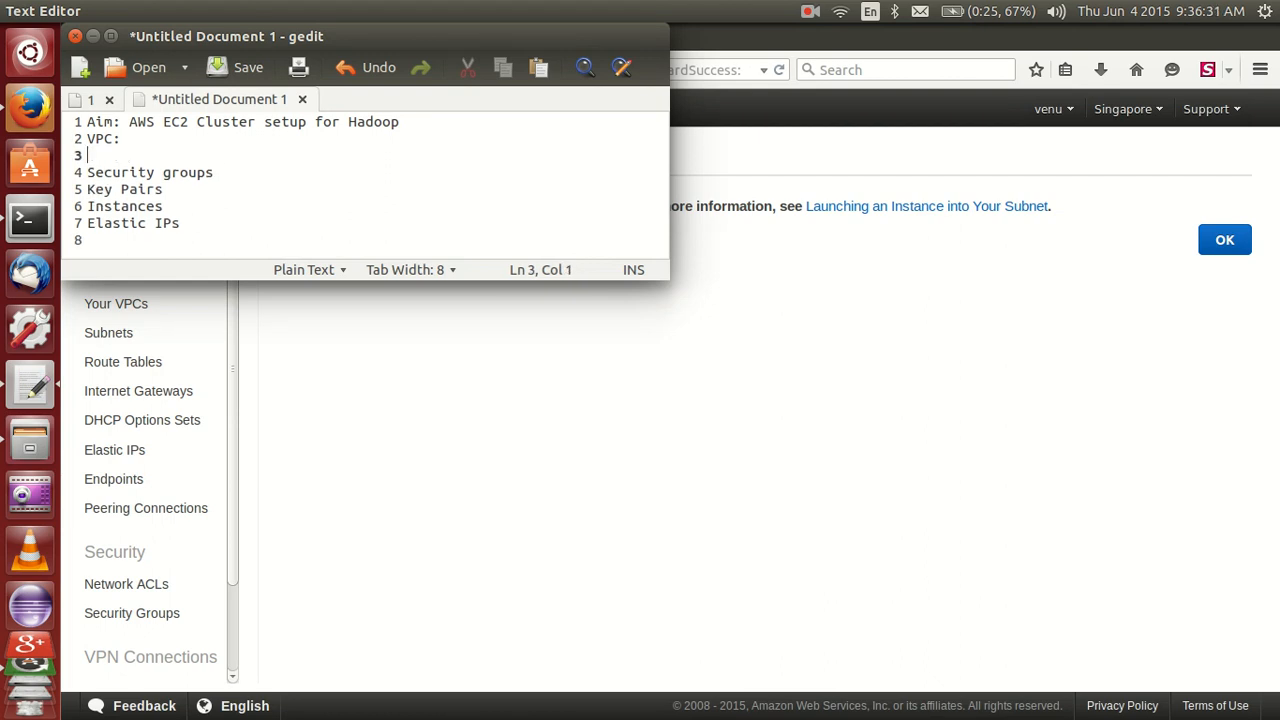
- Switch back to Firefox and open the EC2 dashboard from the AWS services
{"action": "left_click", "coordinate": [350, 386]}
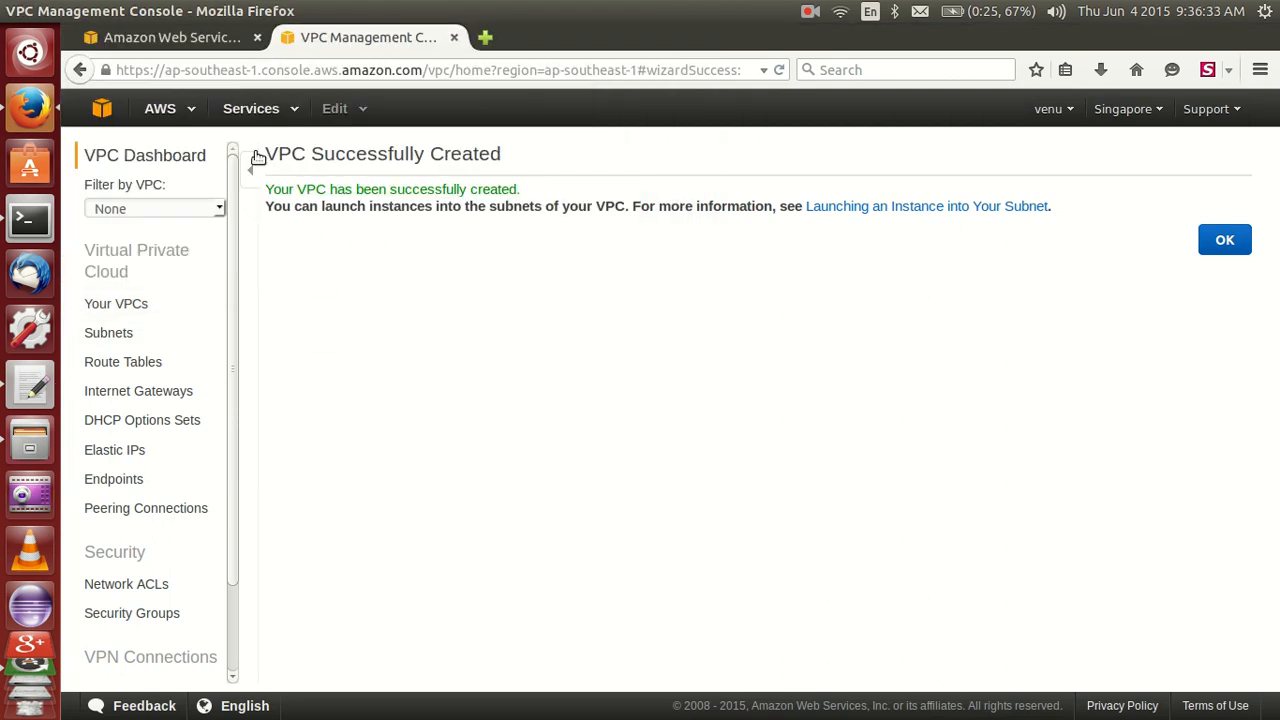
{"action": "left_click", "coordinate": [275, 112]}
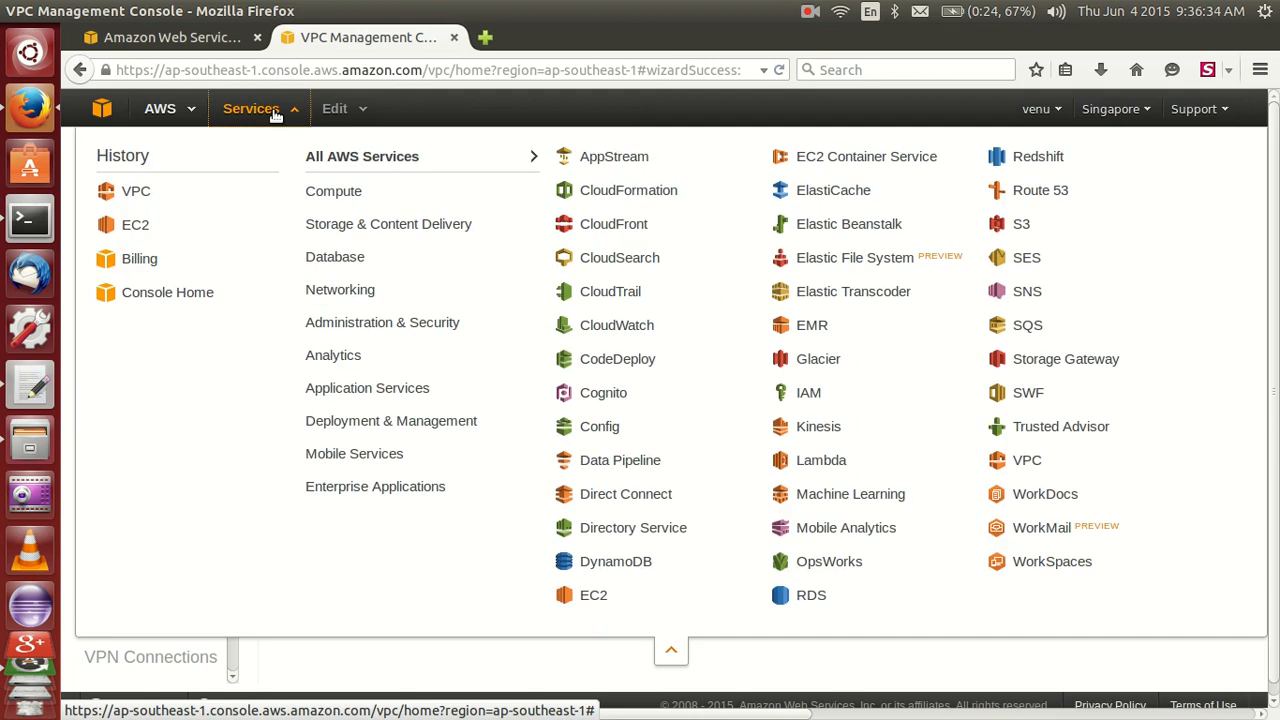
{"action": "left_click", "coordinate": [131, 228]}
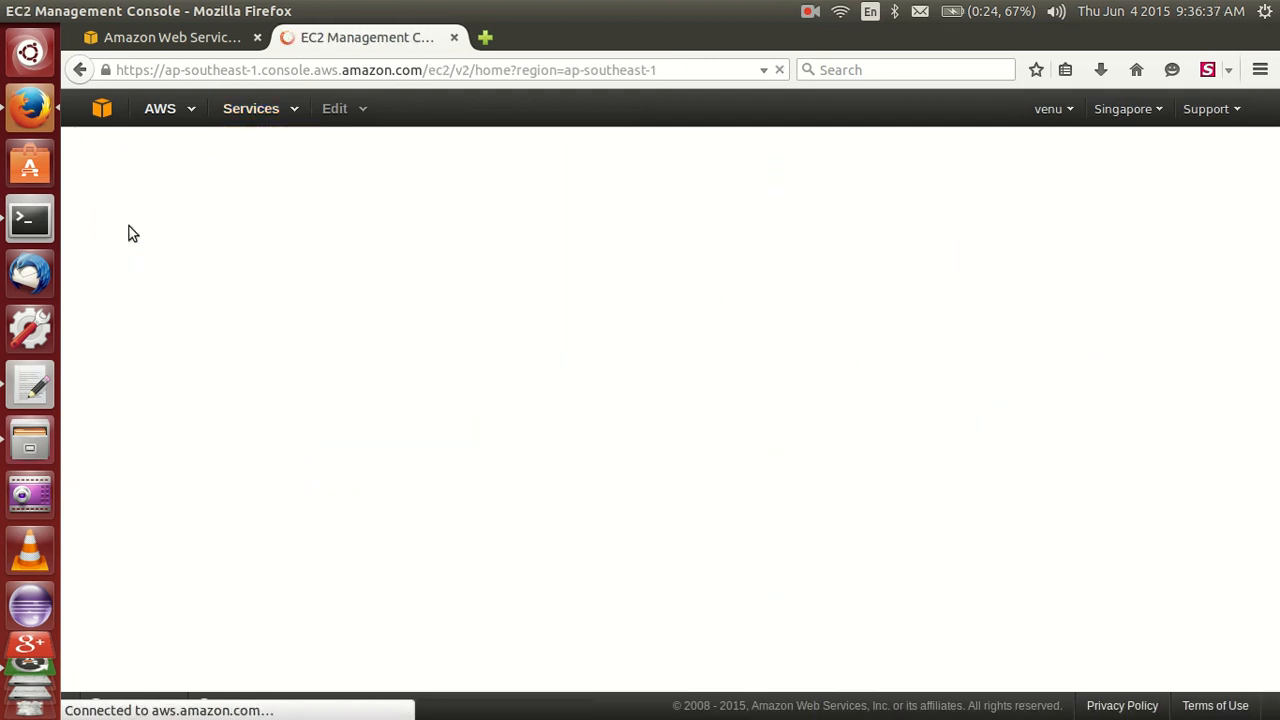
- Remove the empty line below the VPC entry in the gedit outline and return to Firefox
{"action": "key", "text": "alt+Tab"}
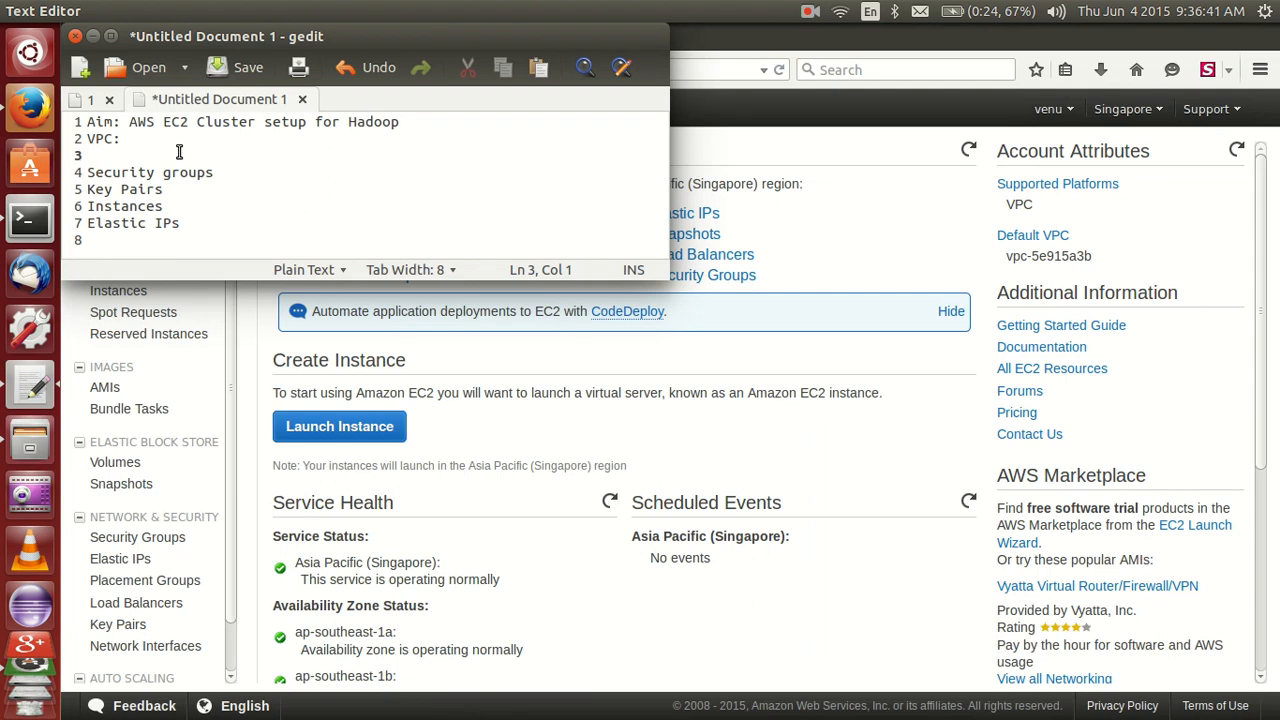
{"action": "key", "text": "BackSpace"}
{"action": "key", "text": "alt+Tab"}
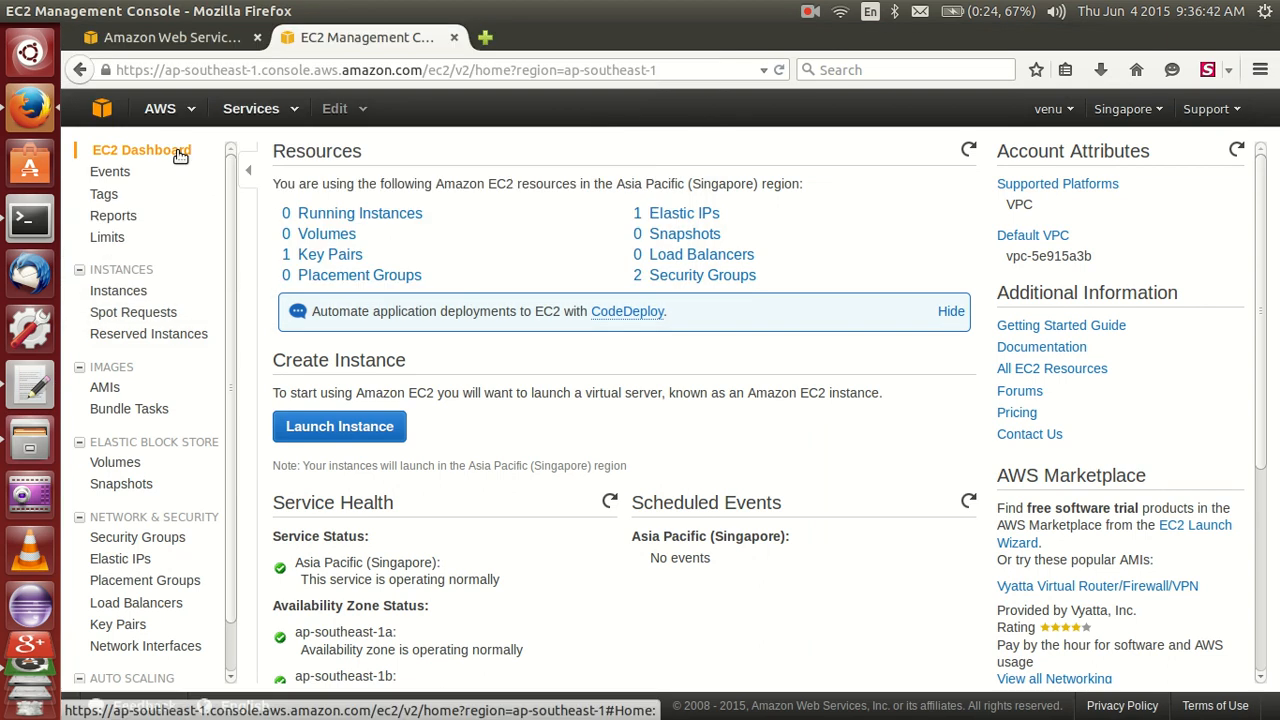
- Open the EC2 security groups list, check the outline in gedit, and return to Firefox
{"action": "left_click", "coordinate": [120, 544]}
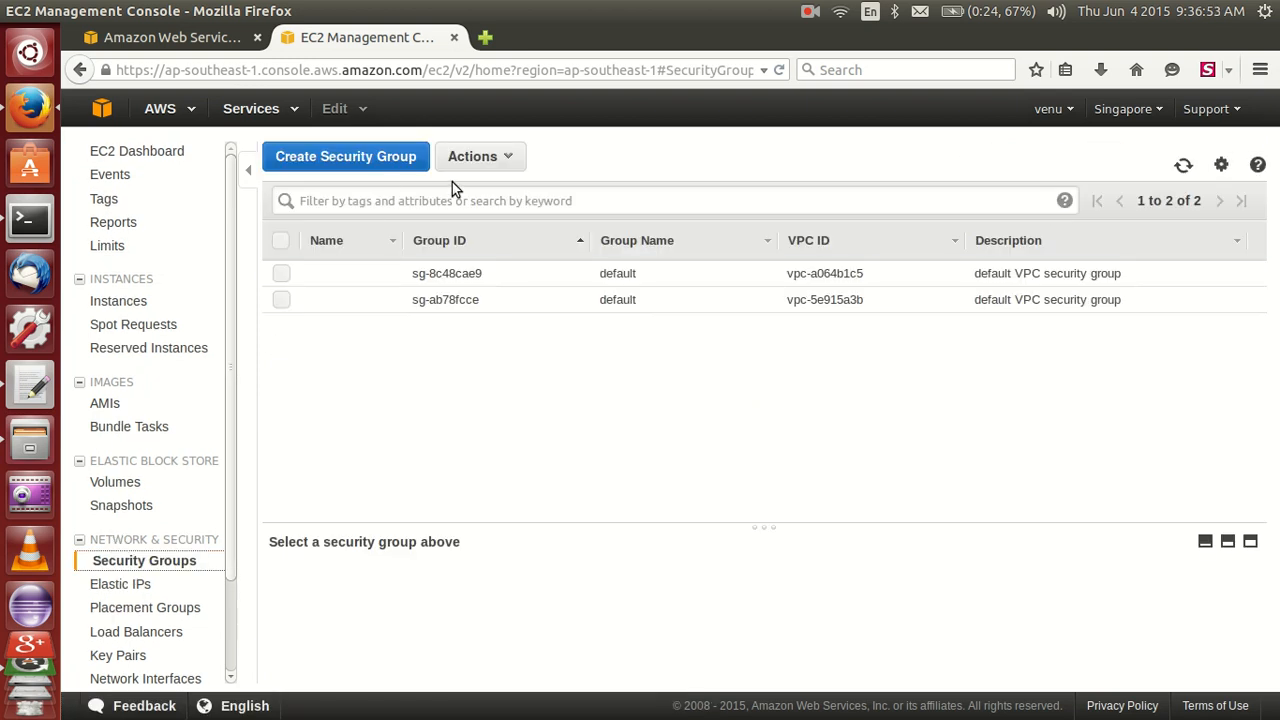
{"action": "key", "text": "alt+Tab"}
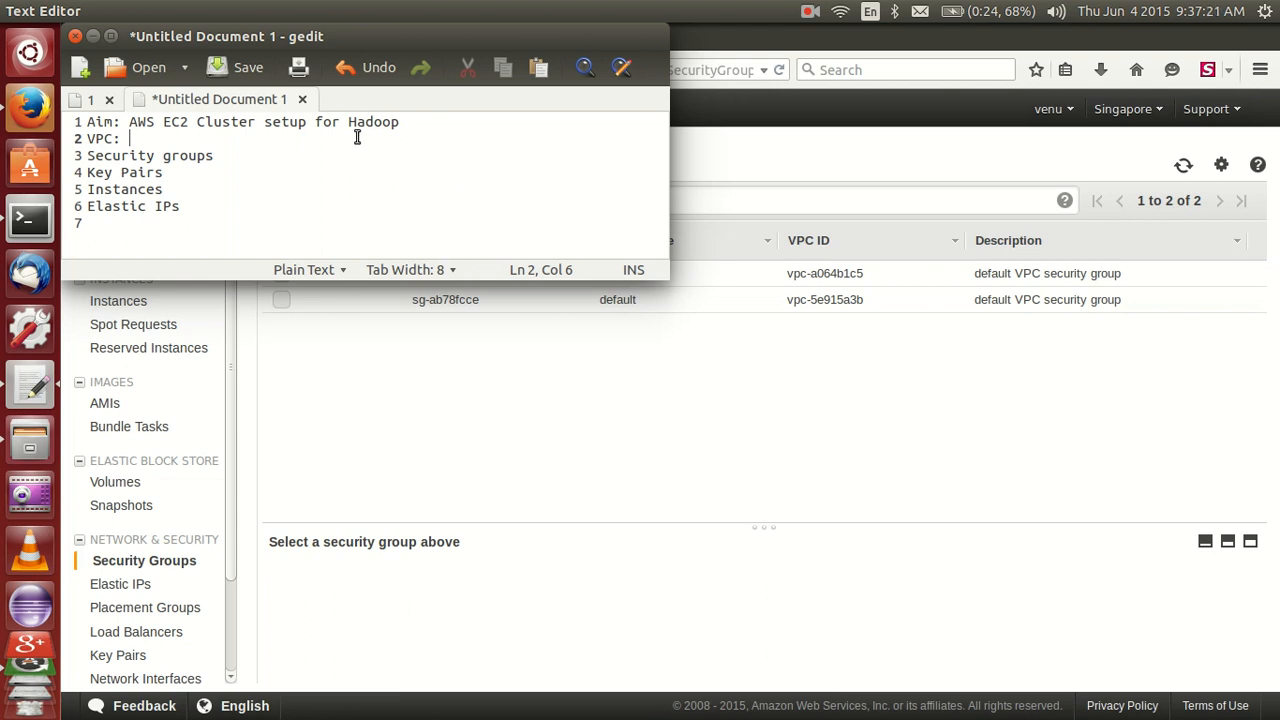
{"action": "left_click", "coordinate": [721, 161]}
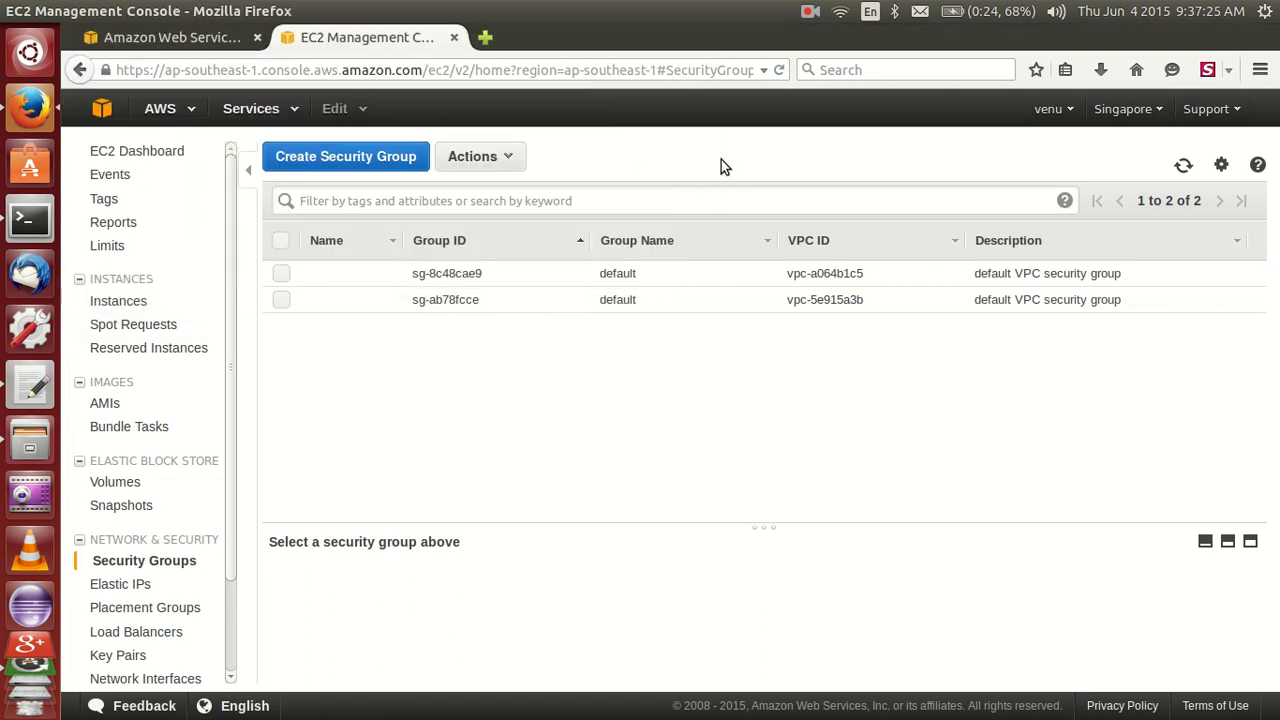
- Start a security group named Hadoop Cluster with the description "This is hadoop cluster" in the Sample Hadoop Cluster VPC
{"action": "left_click", "coordinate": [368, 156]}
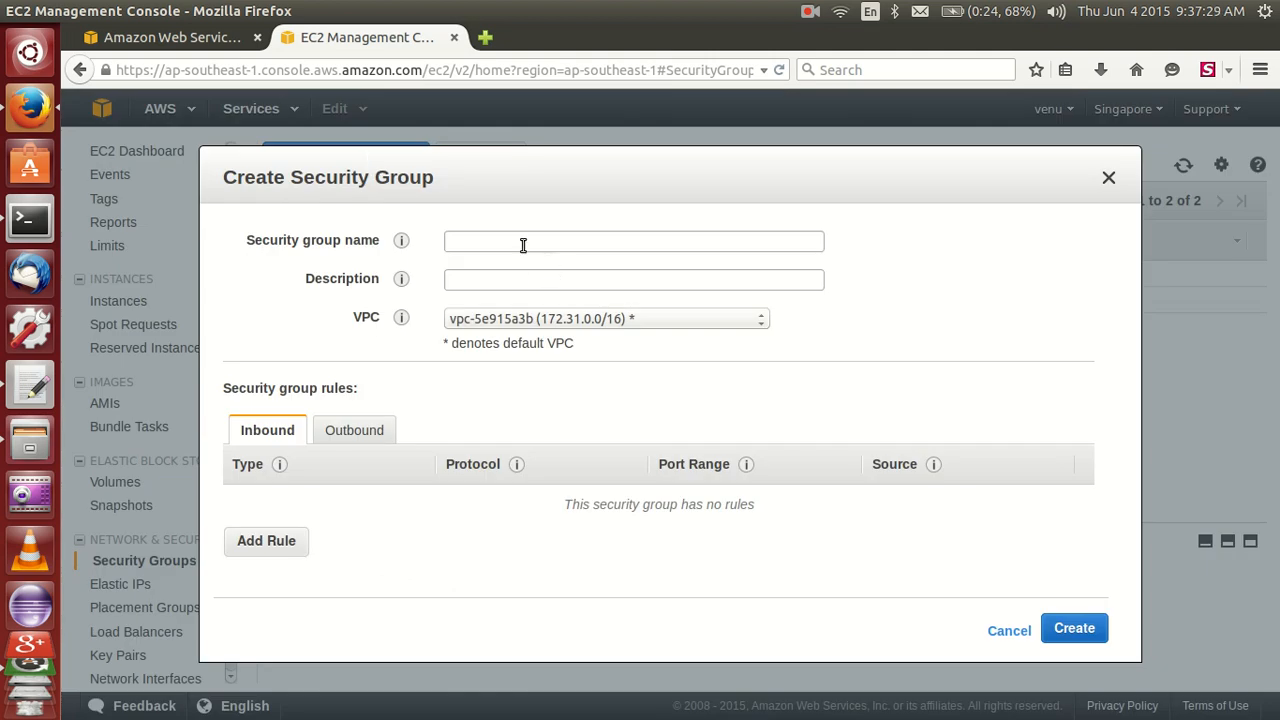
{"action": "left_click", "coordinate": [519, 245]}
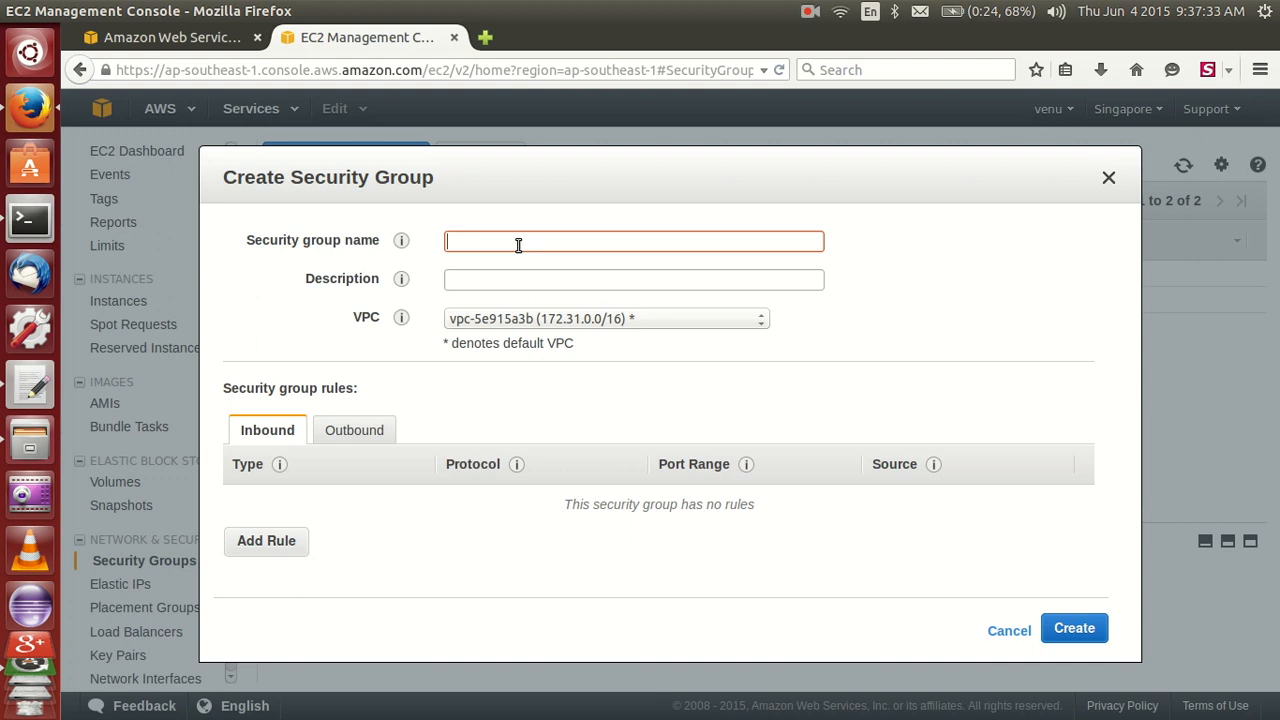
{"action": "type", "text": "S"}
{"action": "key", "text": "BackSpace"}
{"action": "type", "text": "Hadoop Cluster"}
{"action": "key", "text": "Tab"}
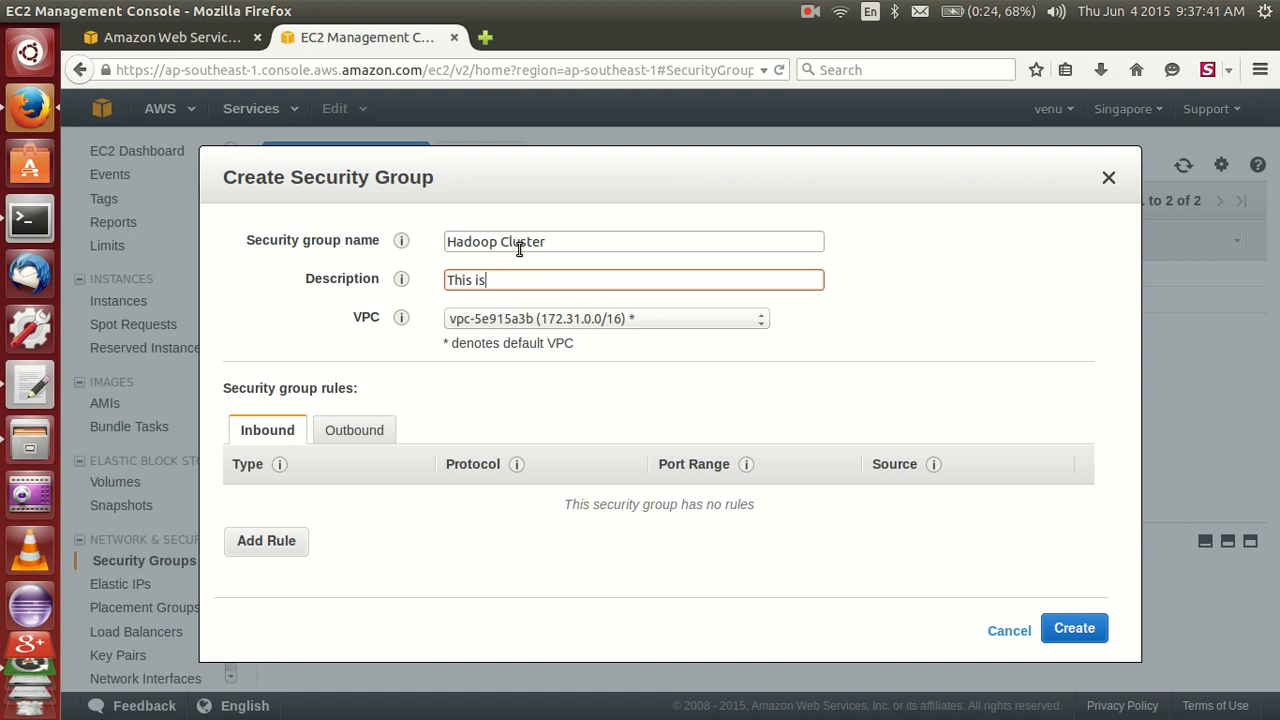
{"action": "type", "text": "hadoop cluster"}
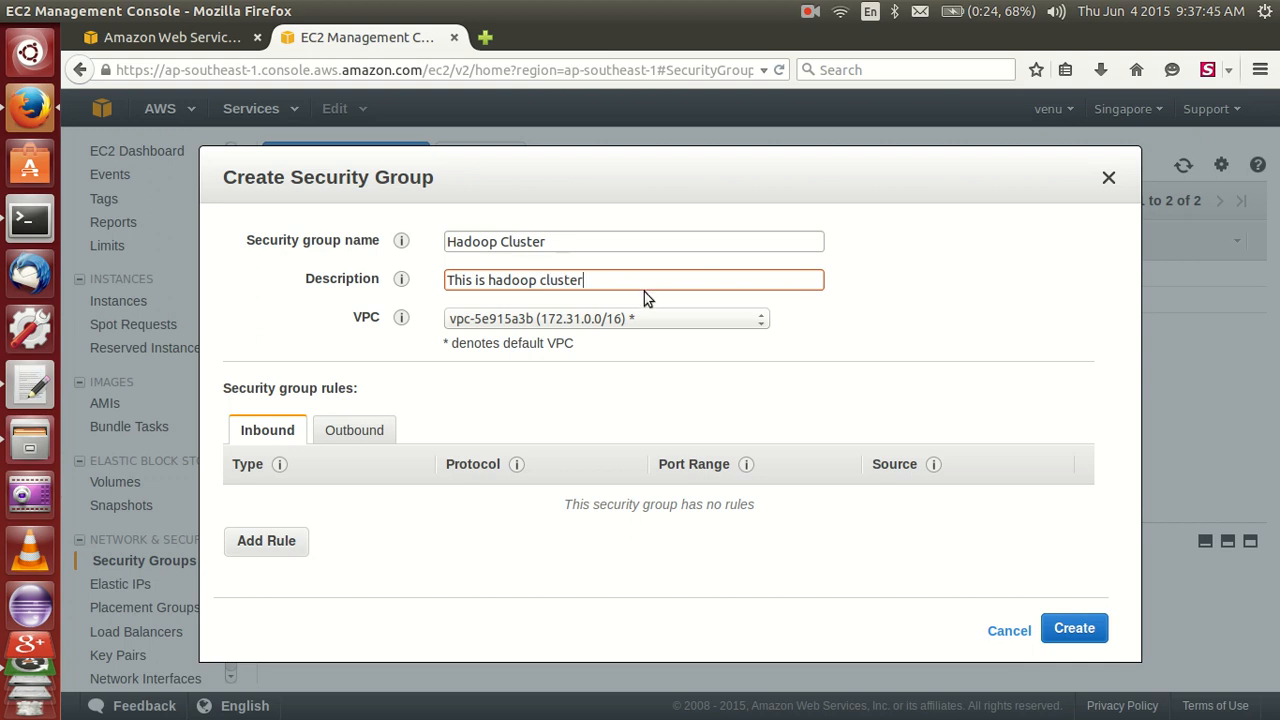
{"action": "left_click", "coordinate": [647, 318]}
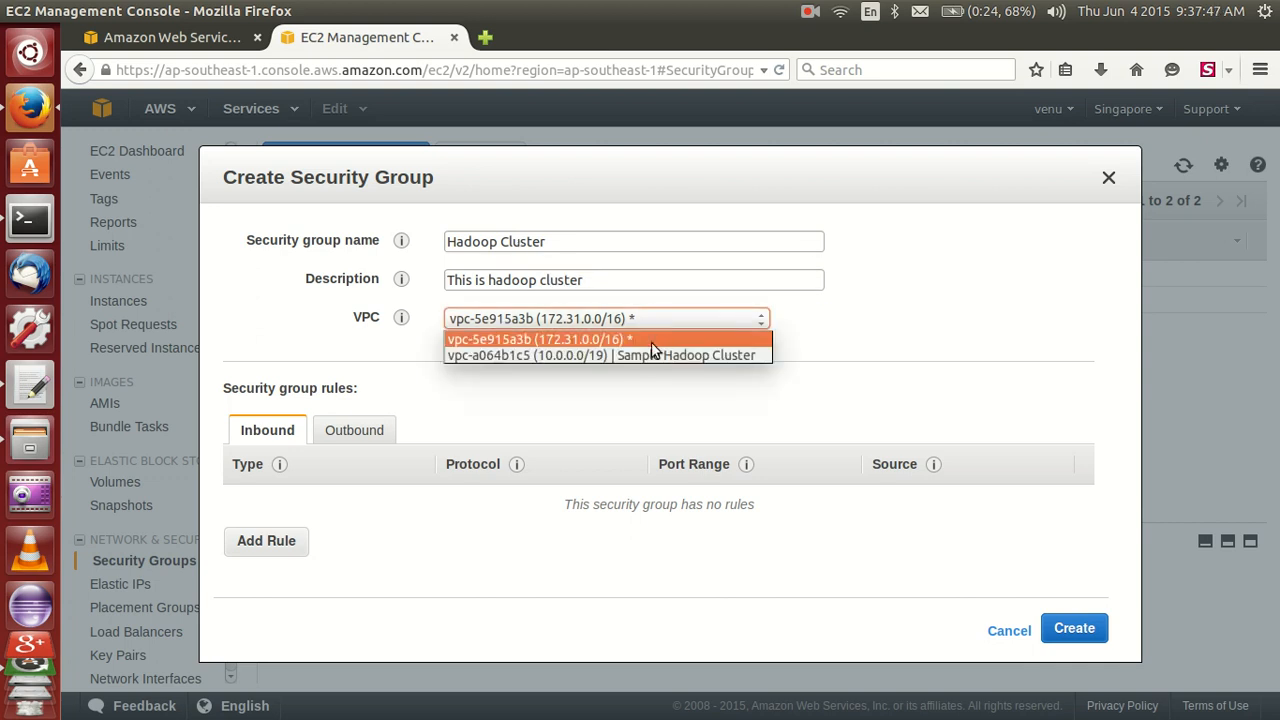
{"action": "left_click", "coordinate": [645, 357]}
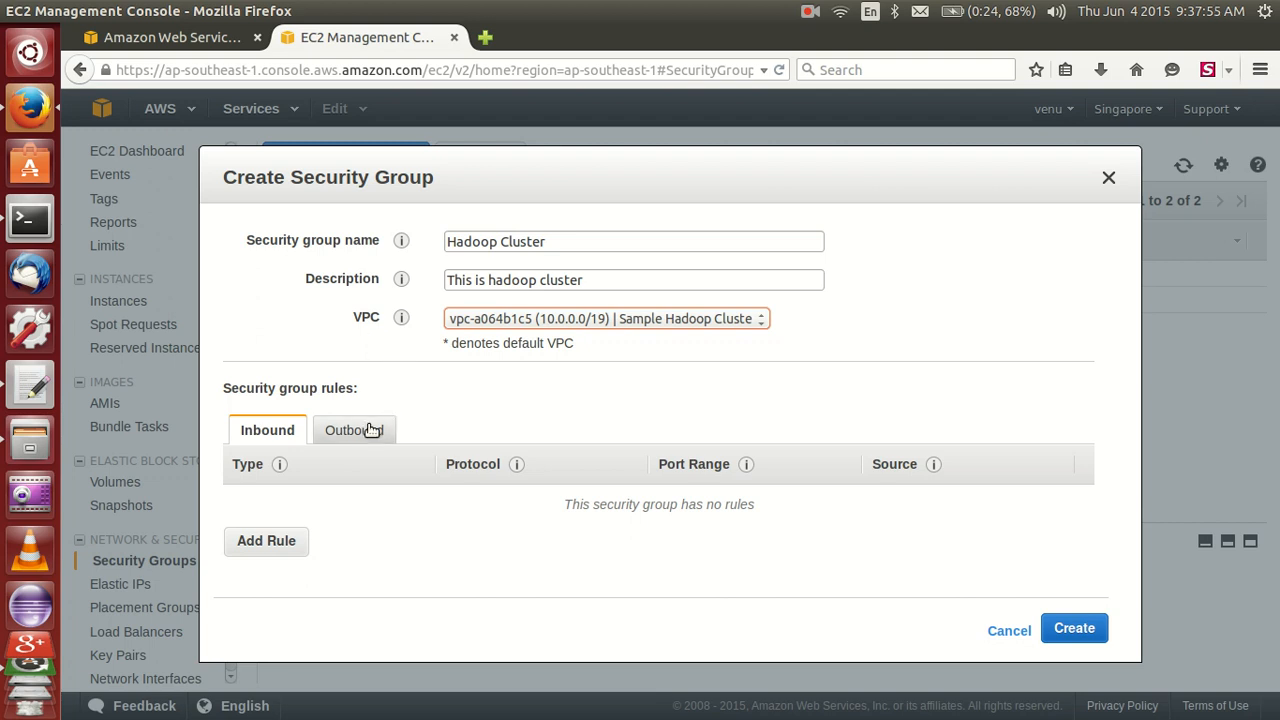
- Add an inbound SSH rule to the new security group with its source set to Anywhere
{"action": "left_click", "coordinate": [292, 545]}
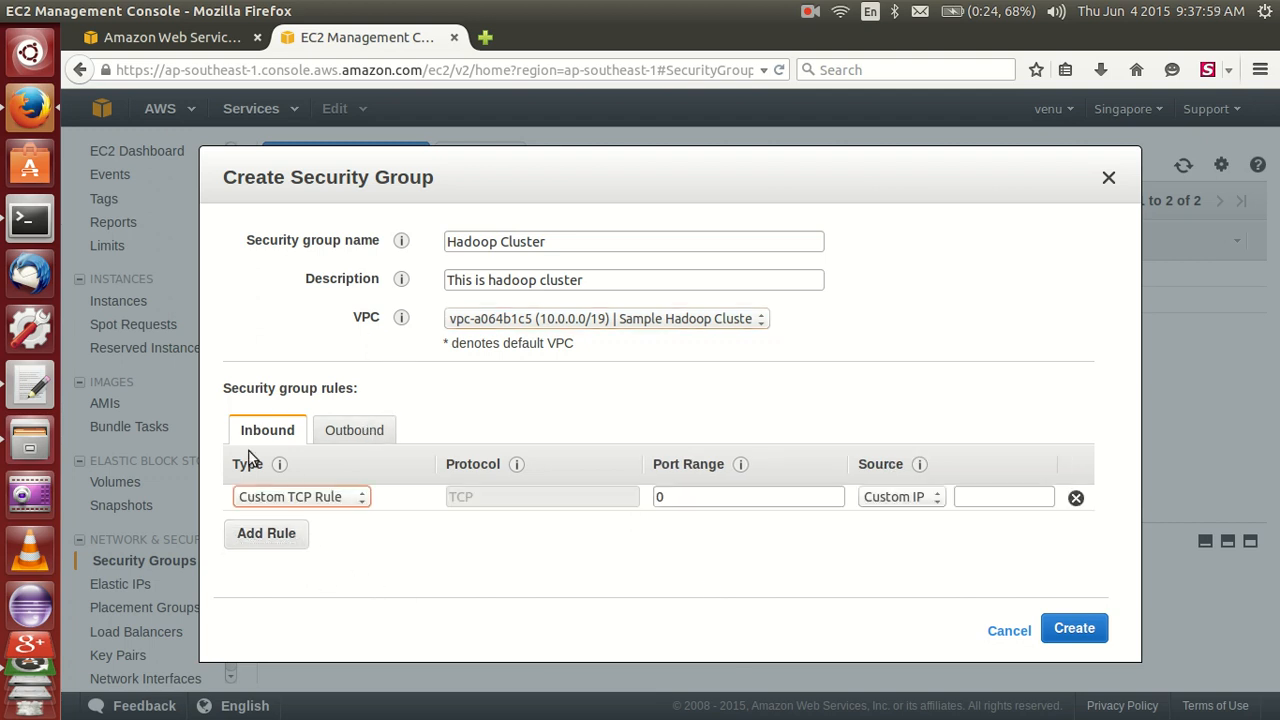
{"action": "left_click", "coordinate": [341, 494]}
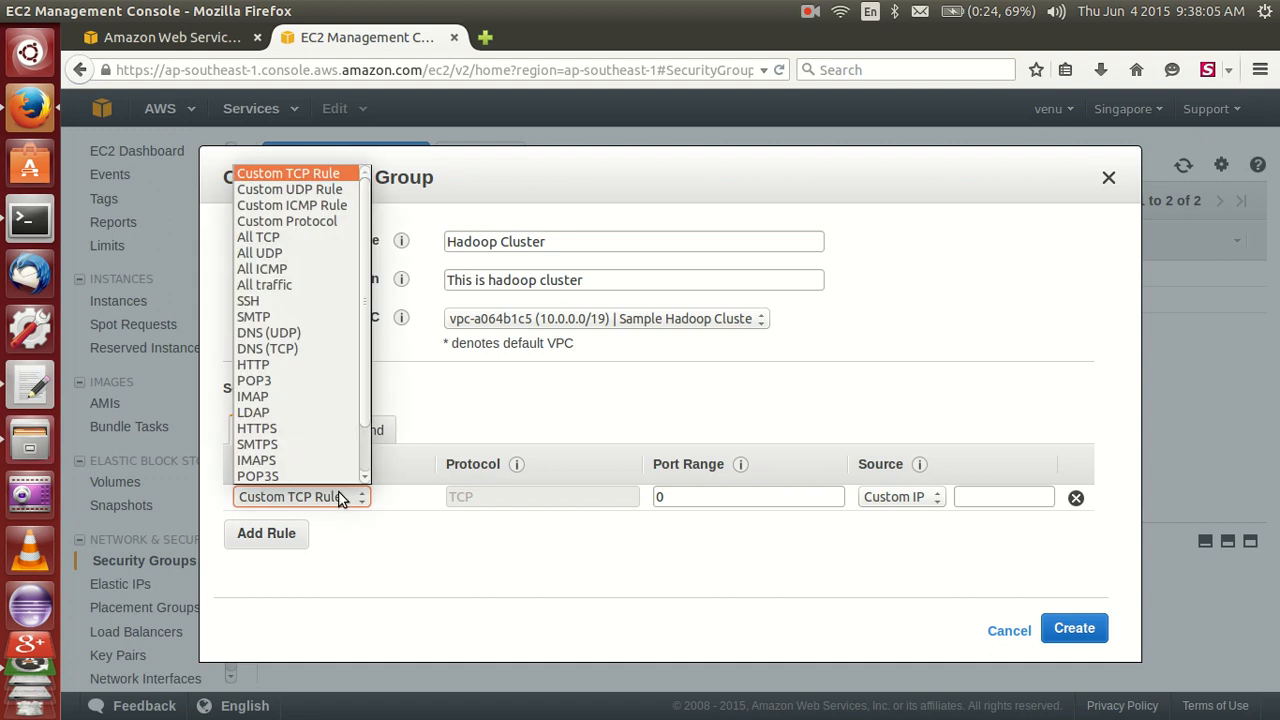
{"action": "left_click", "coordinate": [258, 303]}
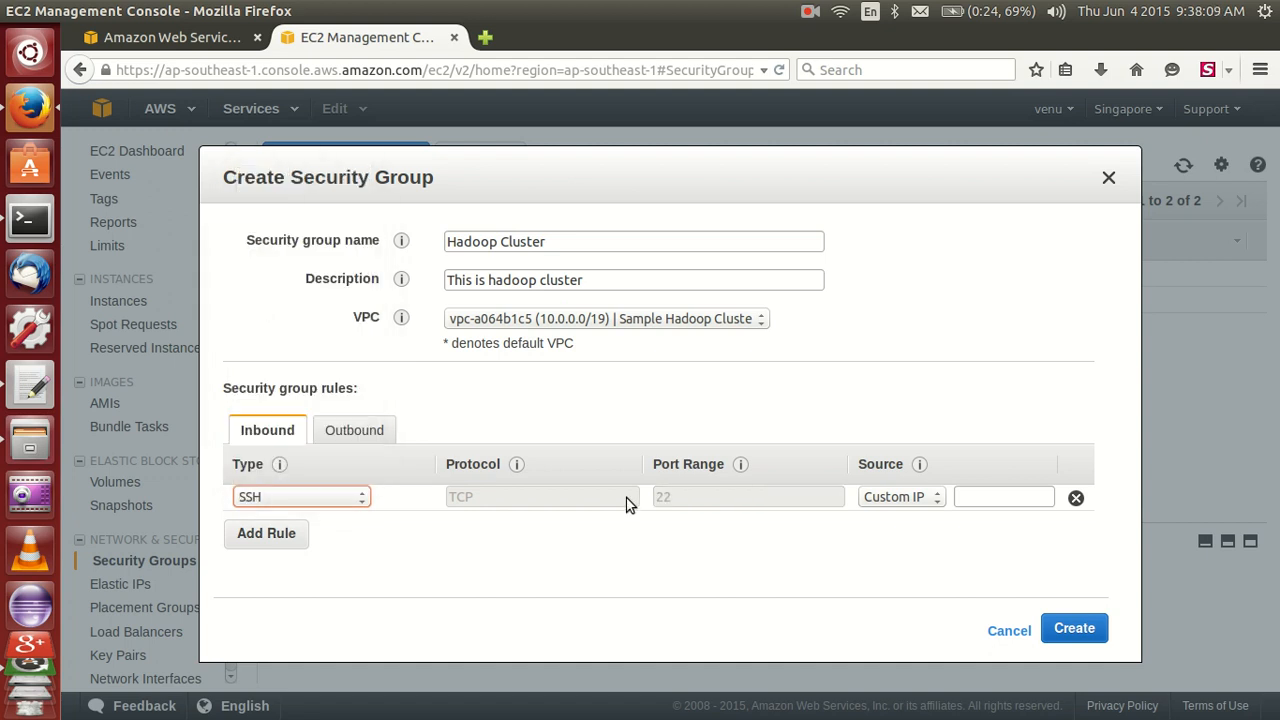
{"action": "left_click", "coordinate": [927, 497]}
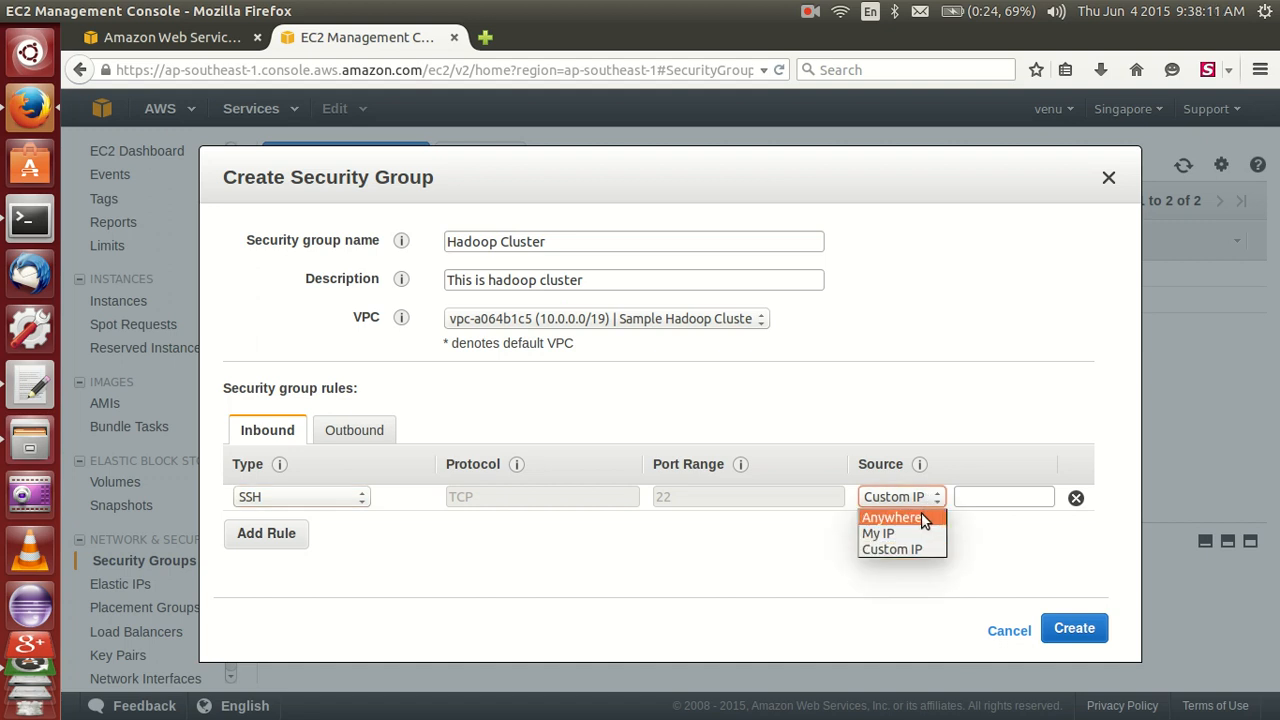
{"action": "left_click", "coordinate": [917, 516]}
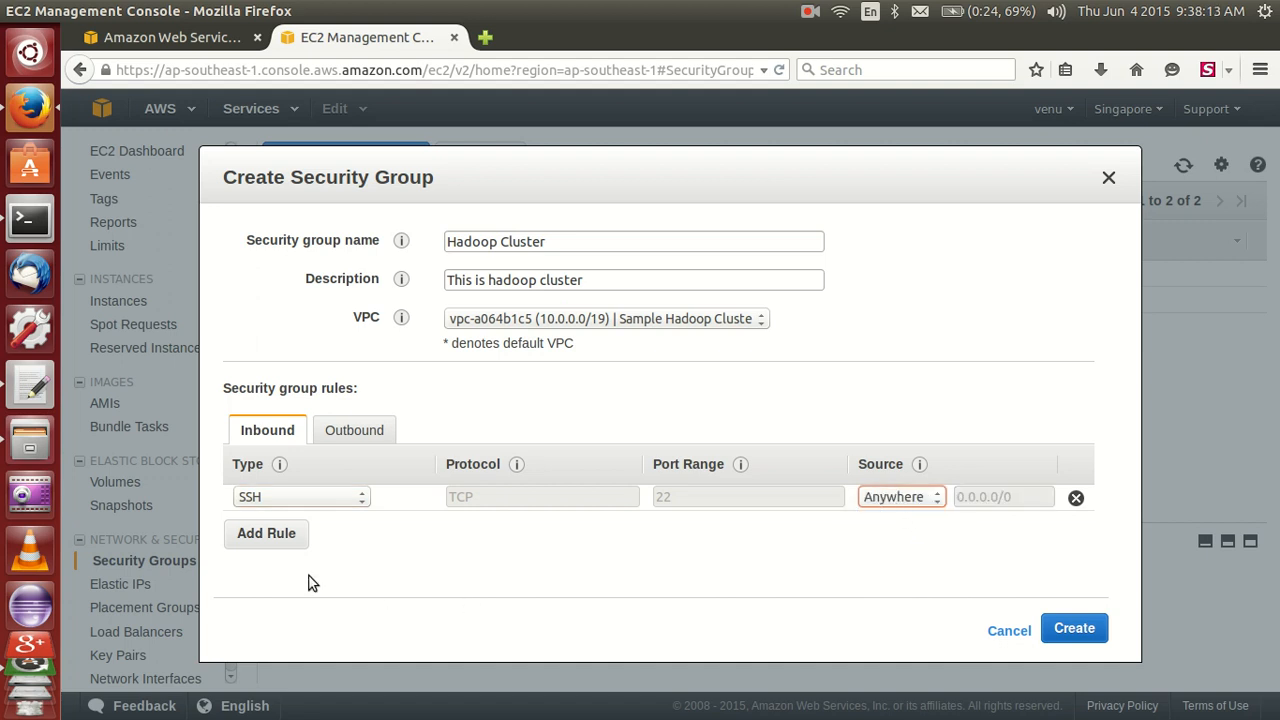
- Add a second inbound rule of type All TCP with its source set to Anywhere
{"action": "left_click", "coordinate": [267, 535]}
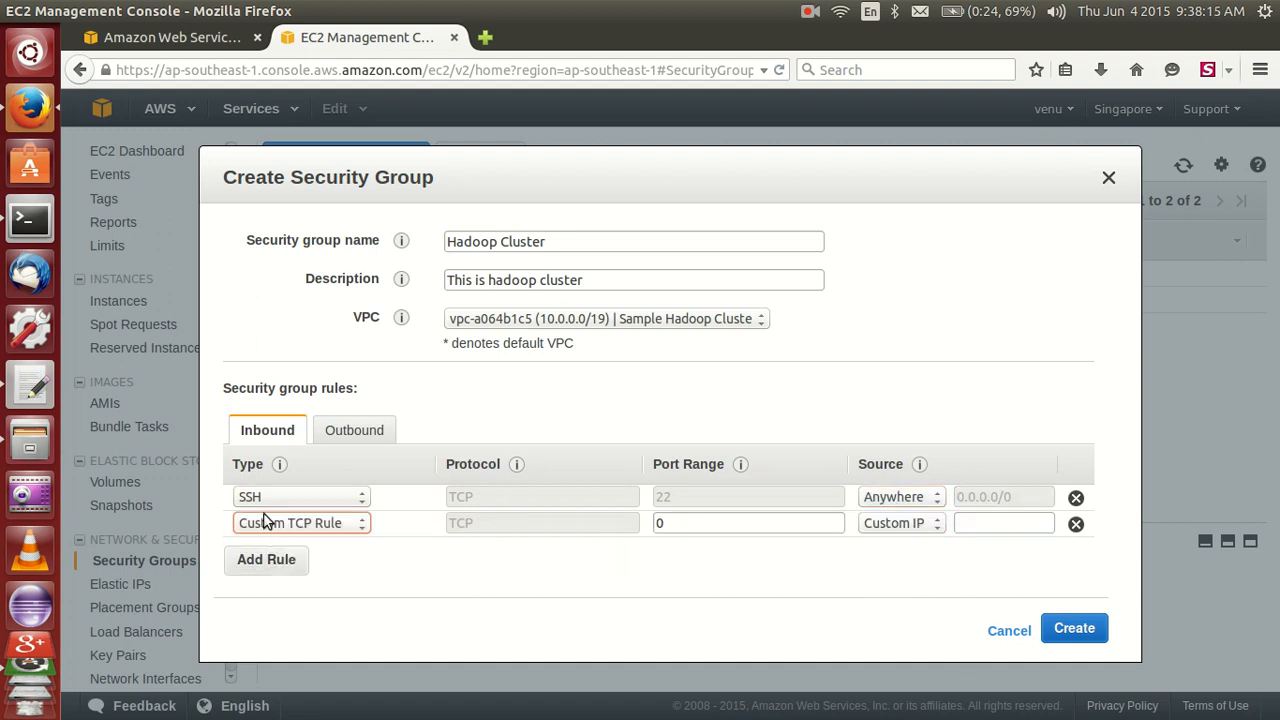
{"action": "left_click", "coordinate": [266, 523]}
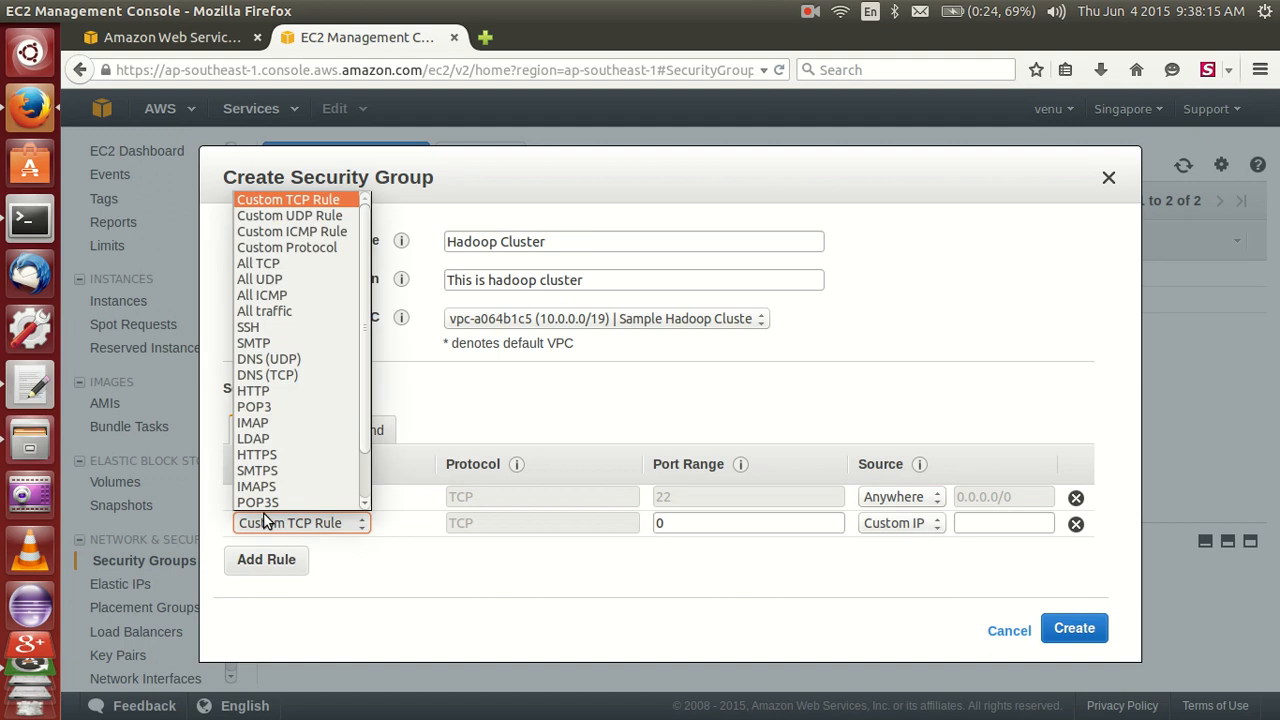
{"action": "left_click", "coordinate": [262, 263]}
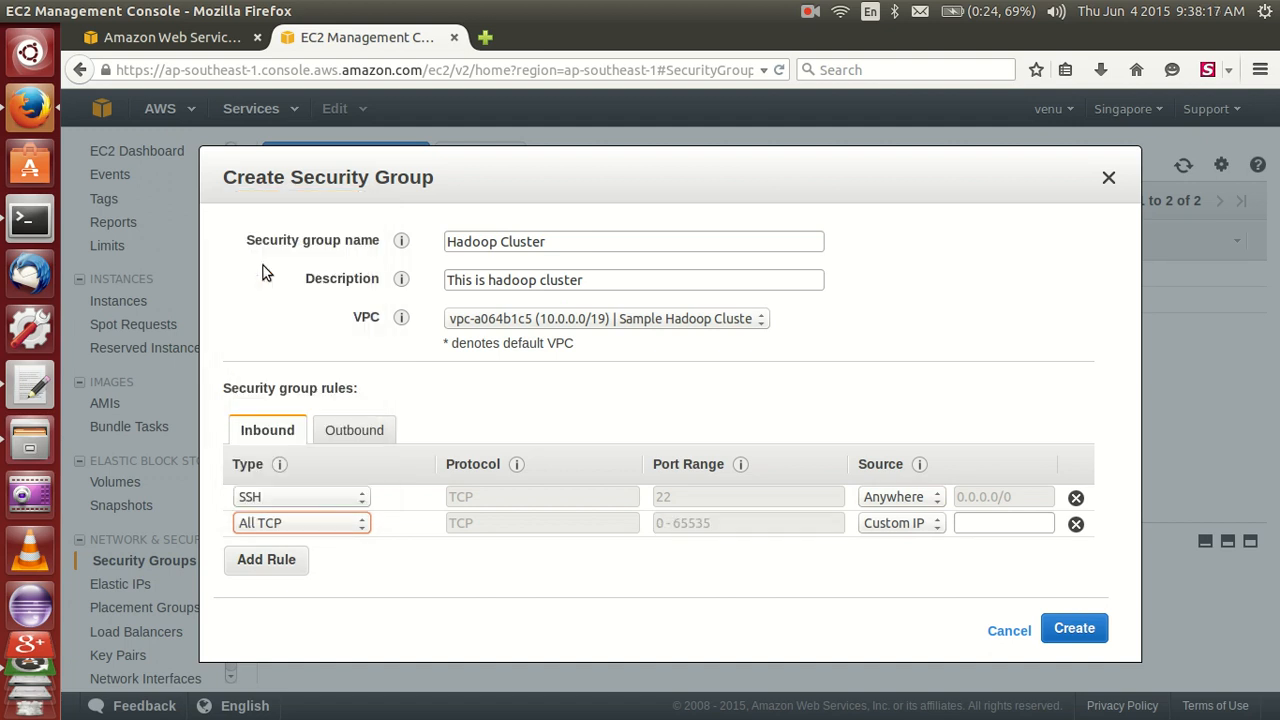
{"action": "left_click", "coordinate": [904, 530]}
{"action": "left_click", "coordinate": [901, 546]}
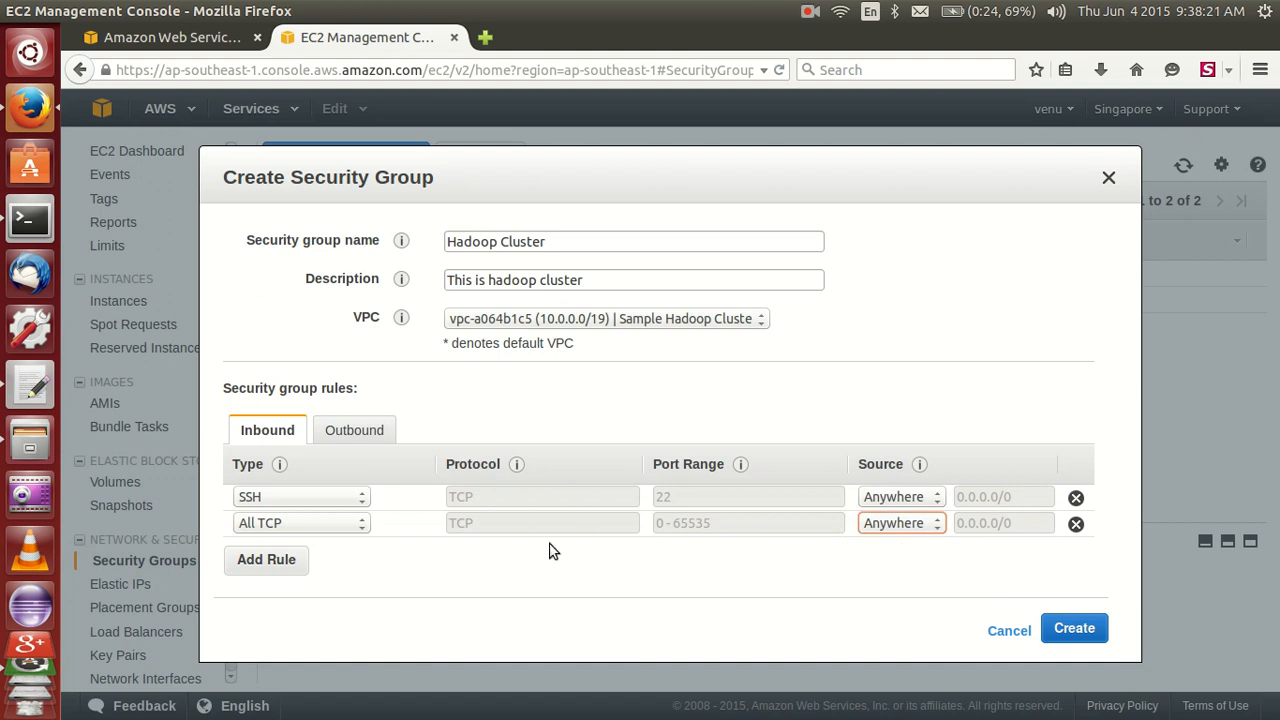
- Add a third inbound rule of type All ICMP with its source set to Anywhere
{"action": "left_click", "coordinate": [276, 562]}
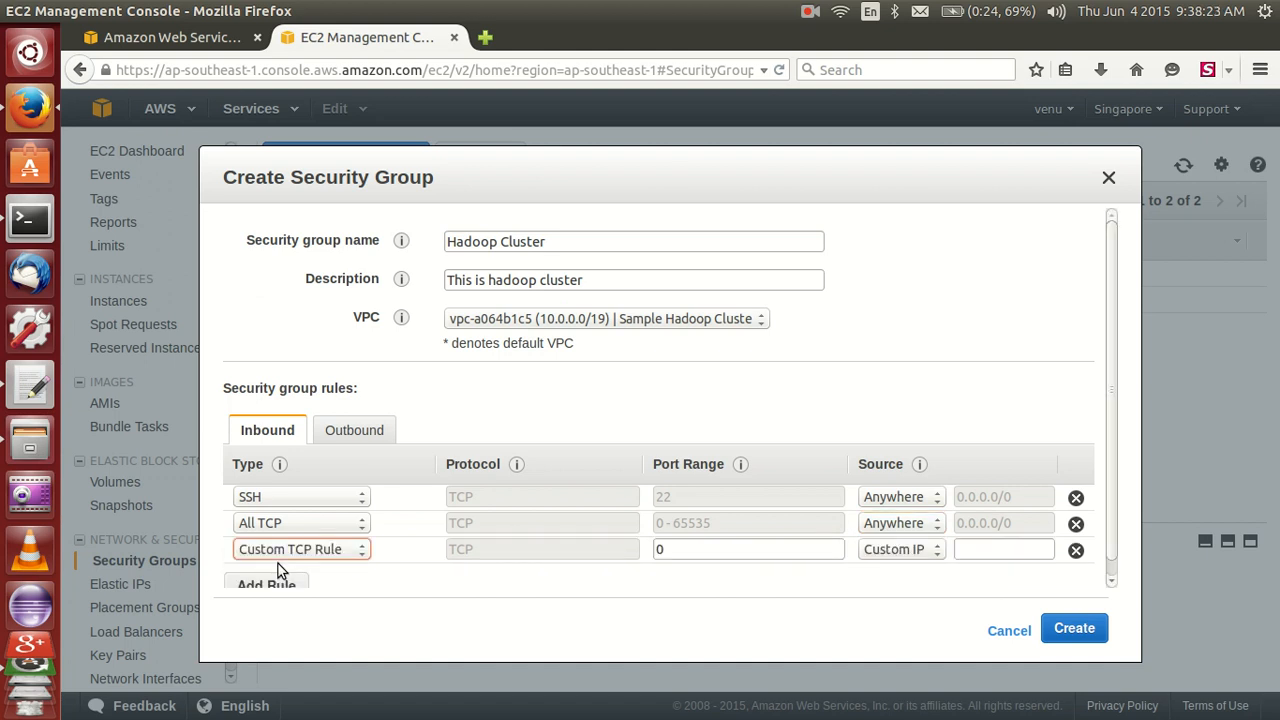
{"action": "left_click", "coordinate": [269, 553]}
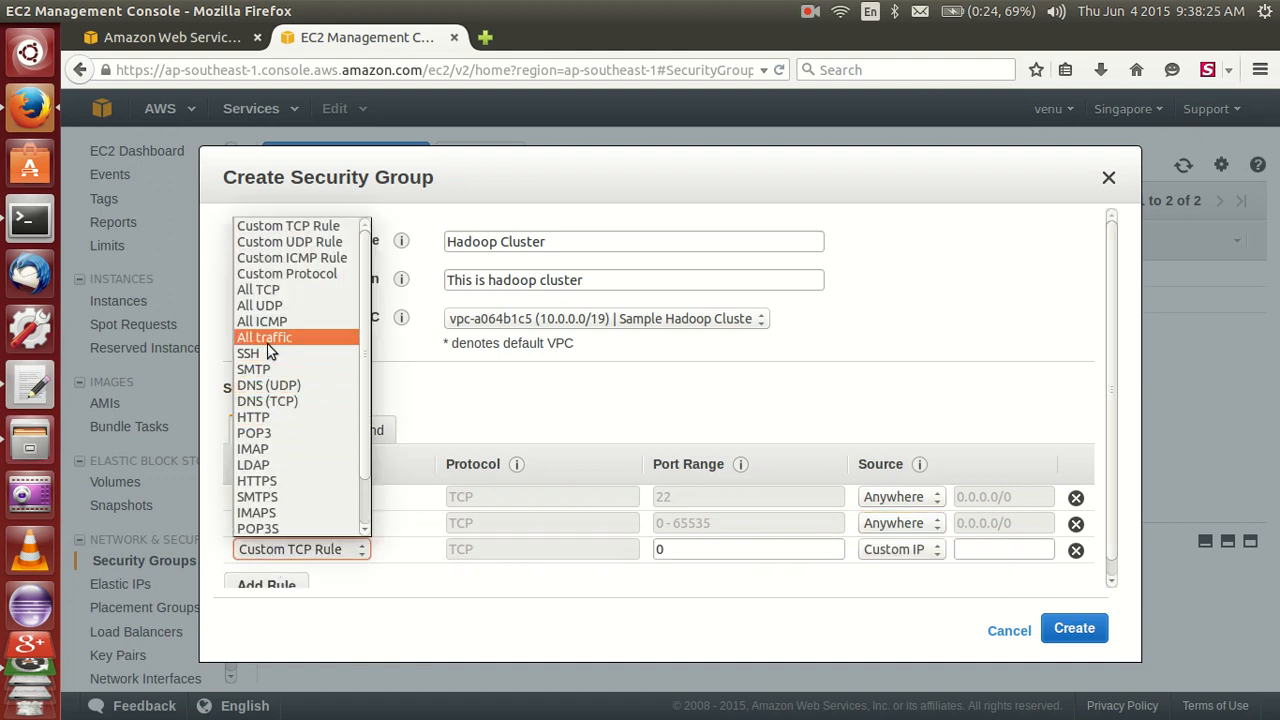
{"action": "left_click", "coordinate": [302, 325]}
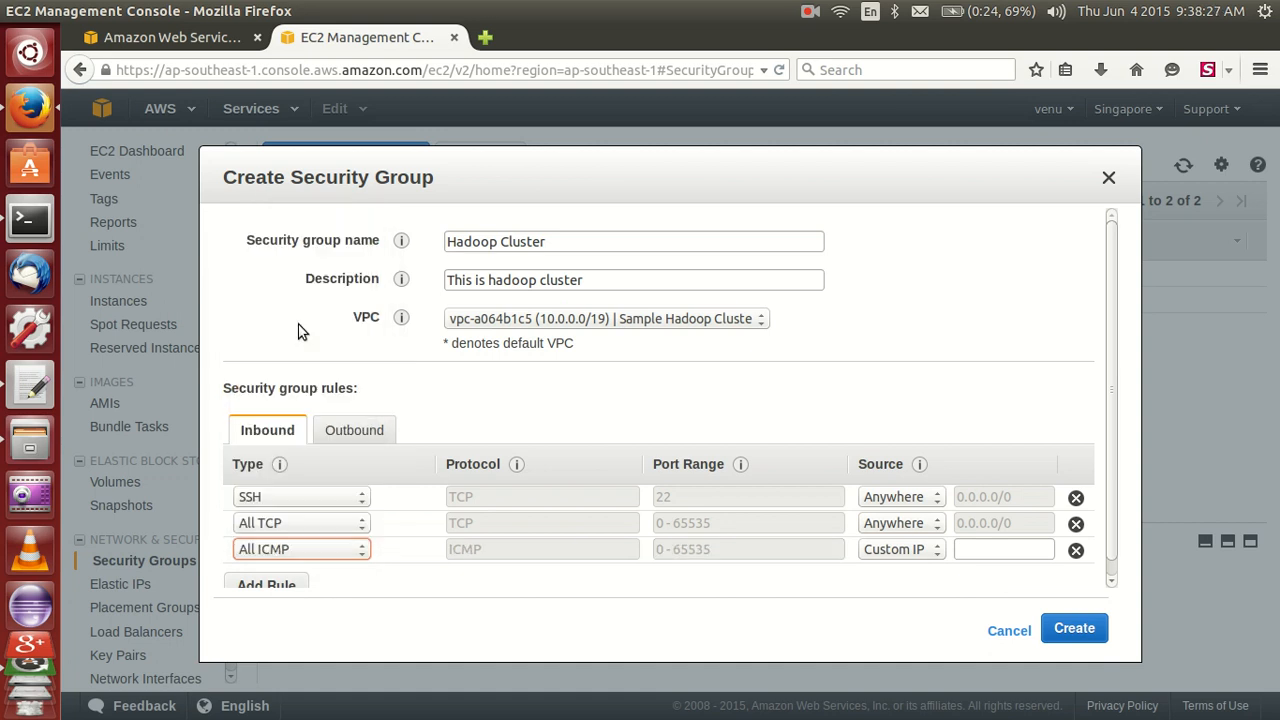
{"action": "left_click", "coordinate": [887, 551]}
{"action": "left_click", "coordinate": [885, 567]}
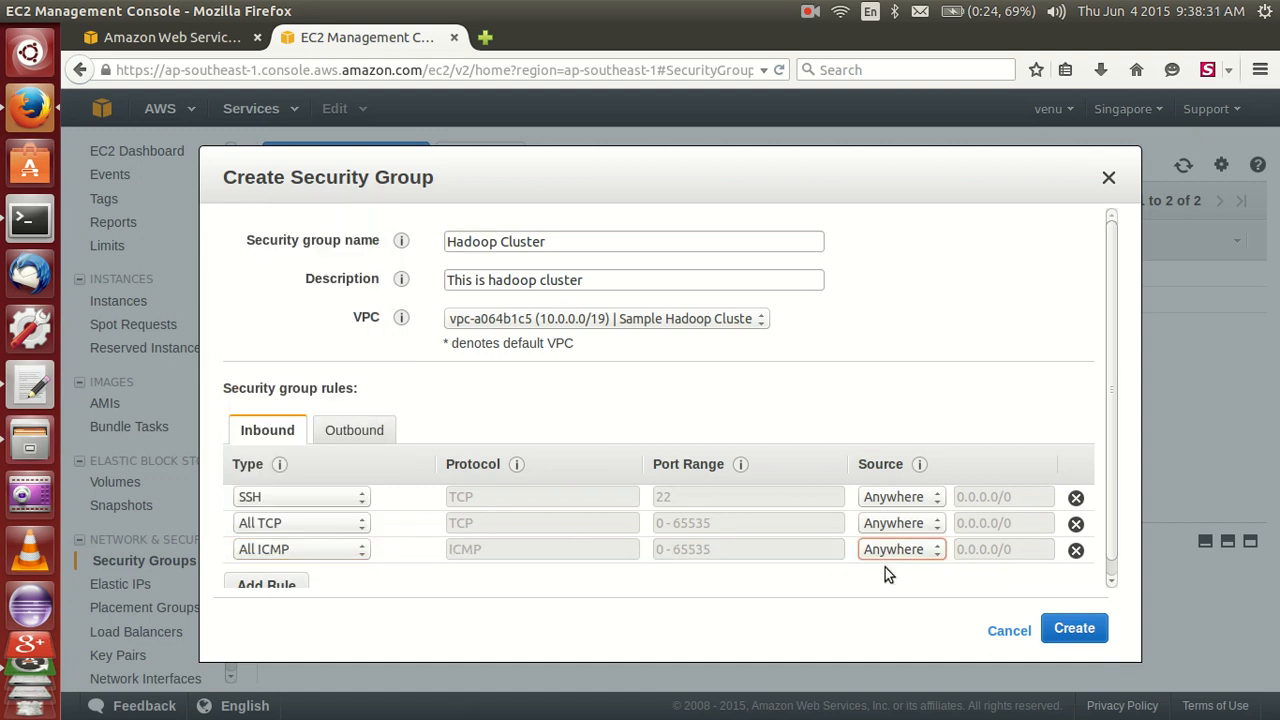
- Add a fourth inbound rule of type HTTP to the security group
{"action": "left_click", "coordinate": [267, 584]}
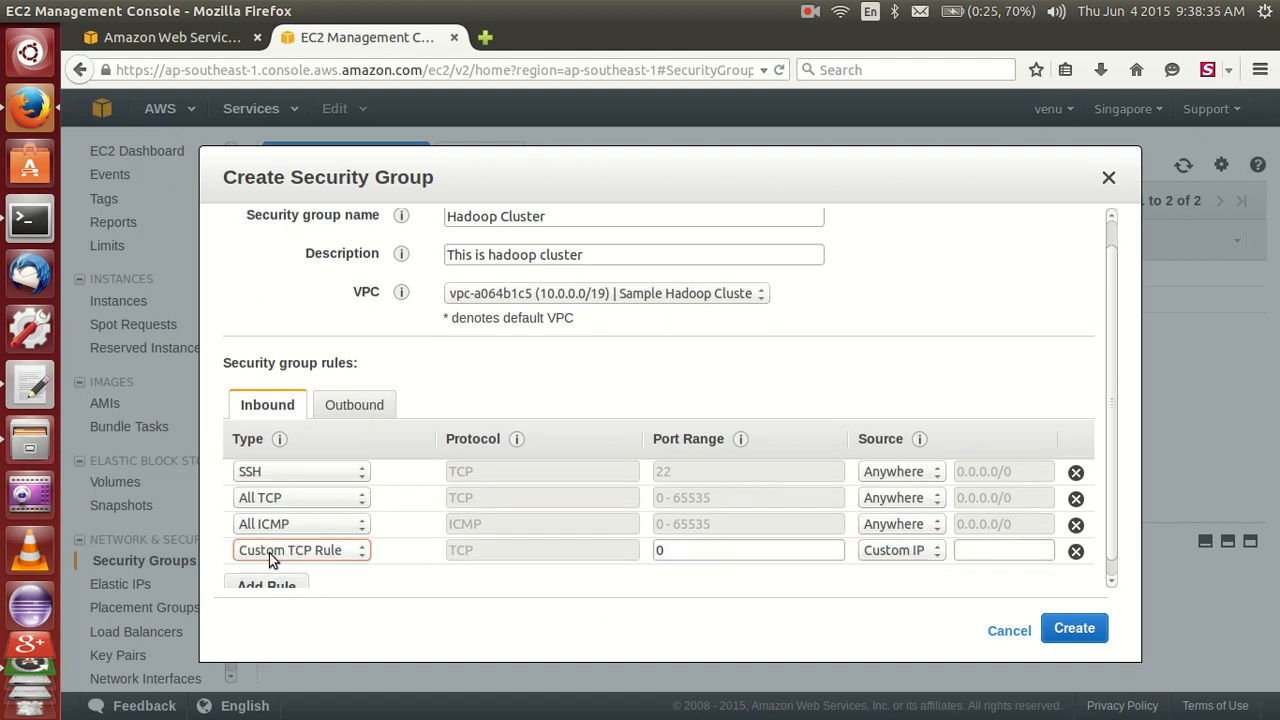
{"action": "left_click", "coordinate": [270, 553]}
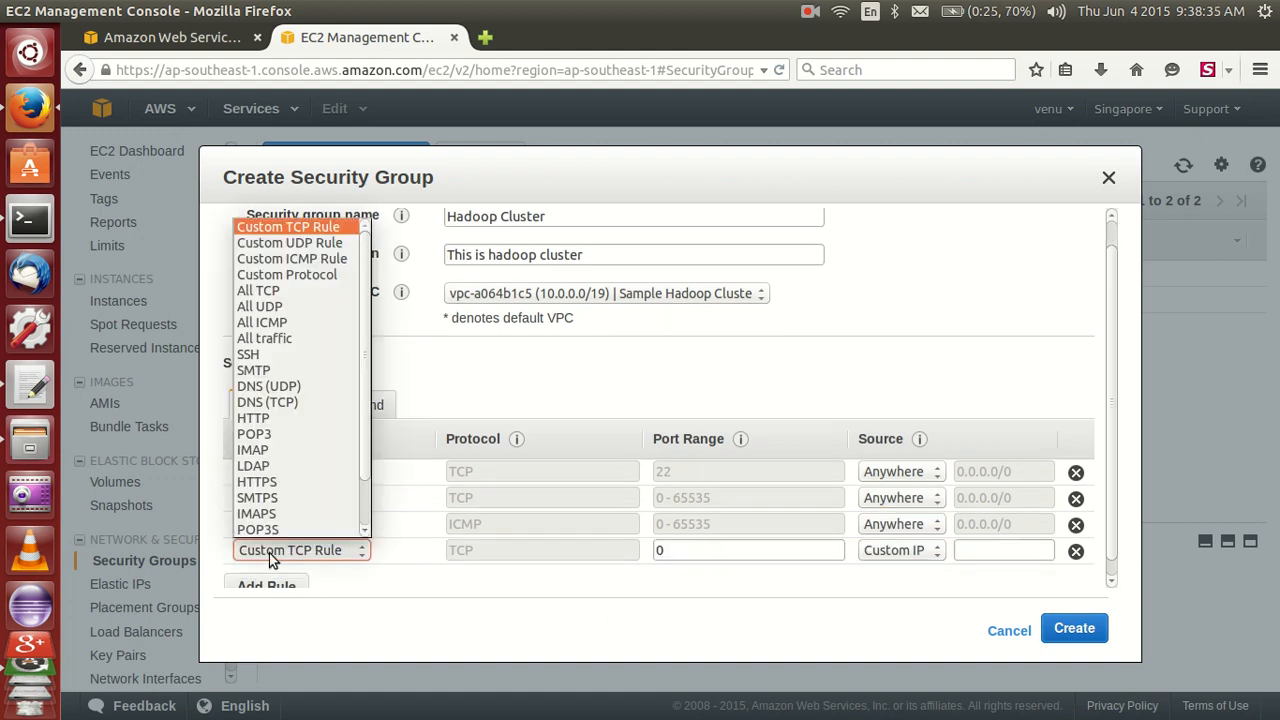
{"action": "left_click", "coordinate": [266, 415]}
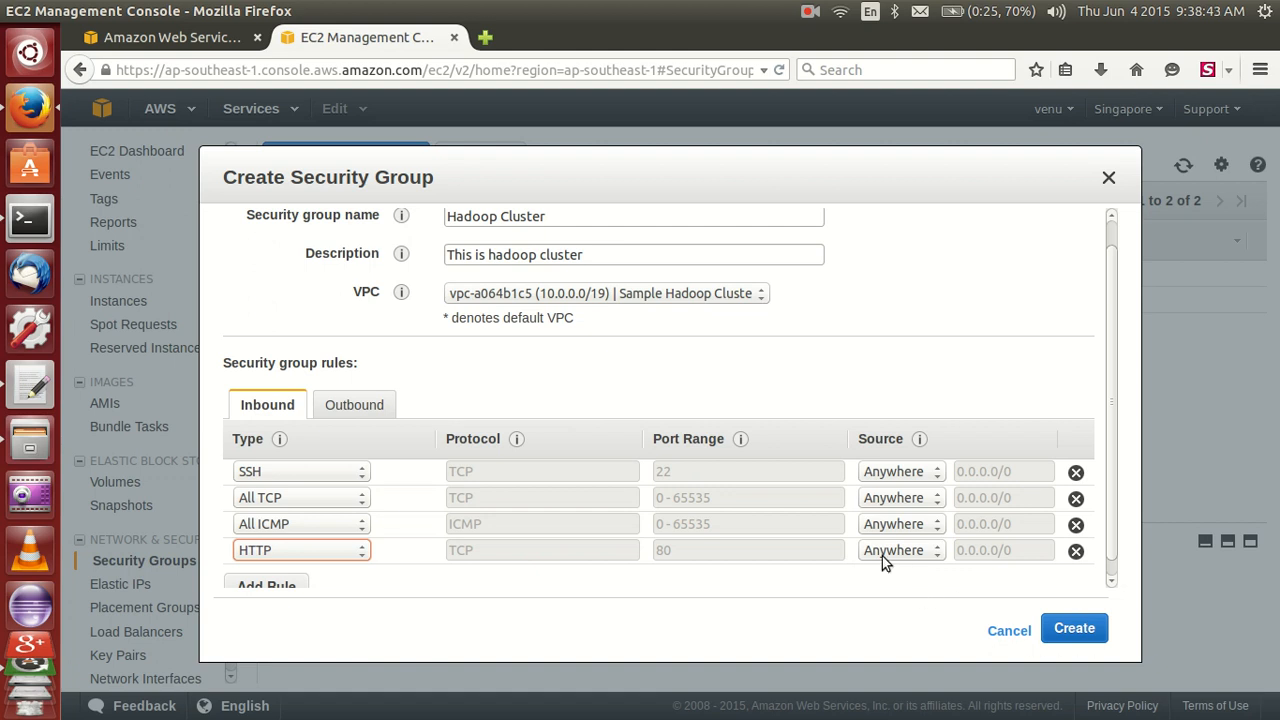
- Change the existing outbound rule of the security group from All traffic to SSH
{"action": "left_click", "coordinate": [355, 408]}
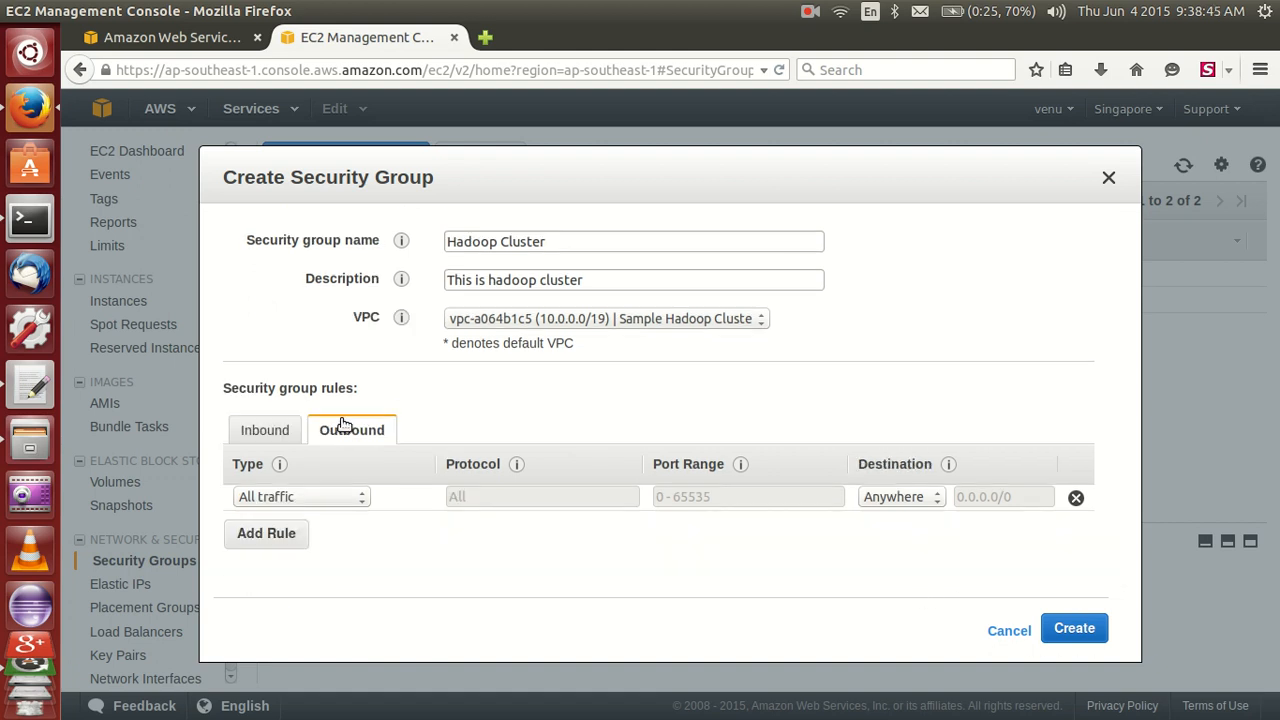
{"action": "left_click", "coordinate": [352, 496]}
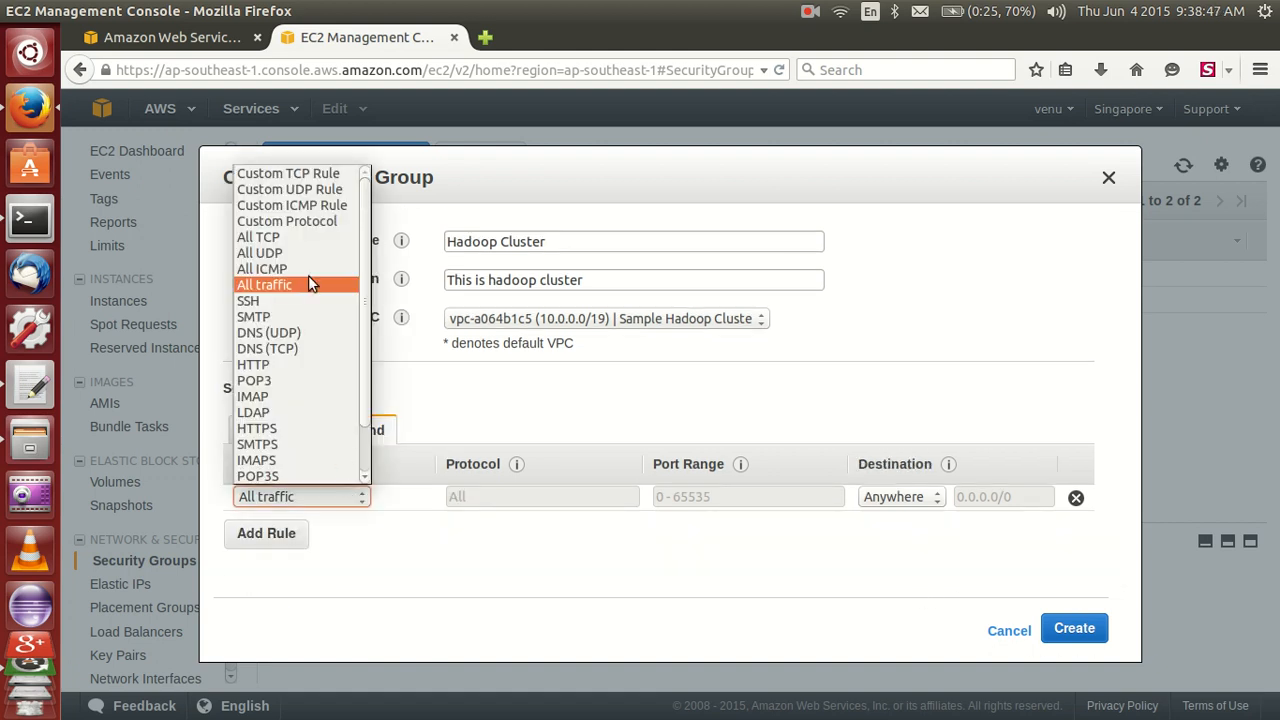
{"action": "left_click", "coordinate": [257, 301]}
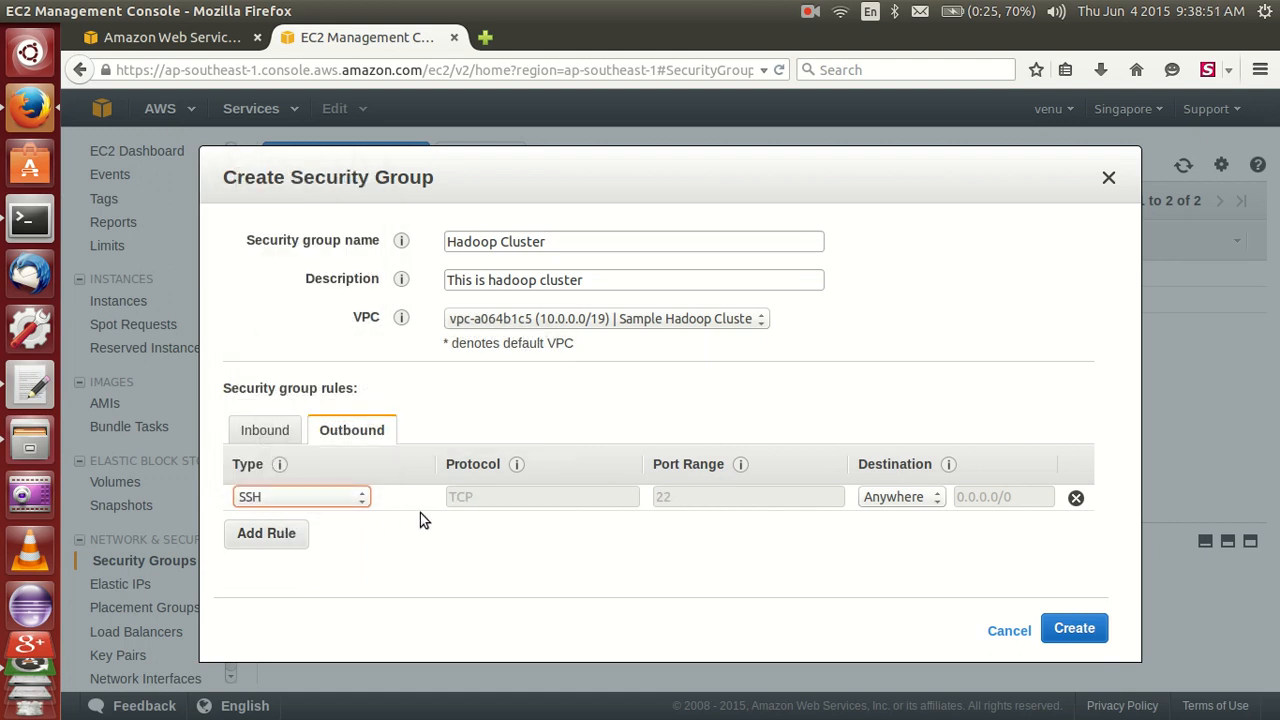
- Add two outbound rules to the security group, one of type All ICMP and one of type All TCP
{"action": "left_click", "coordinate": [278, 535]}
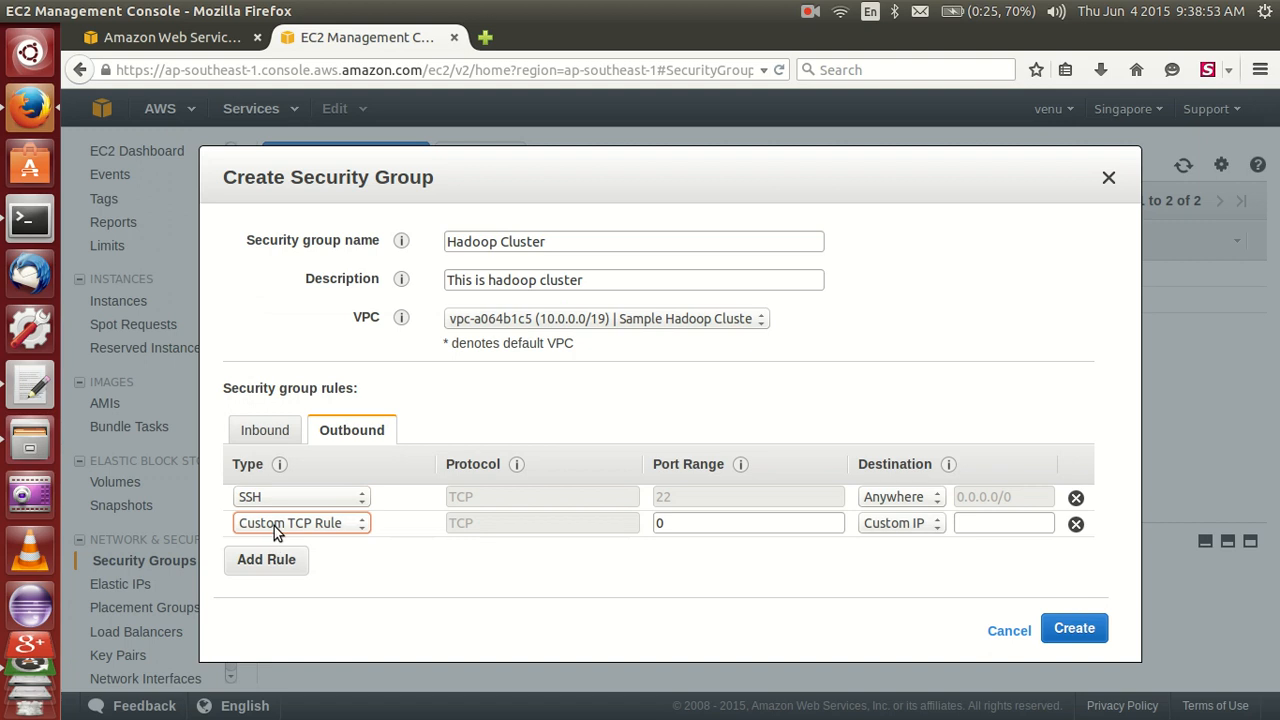
{"action": "left_click", "coordinate": [275, 528]}
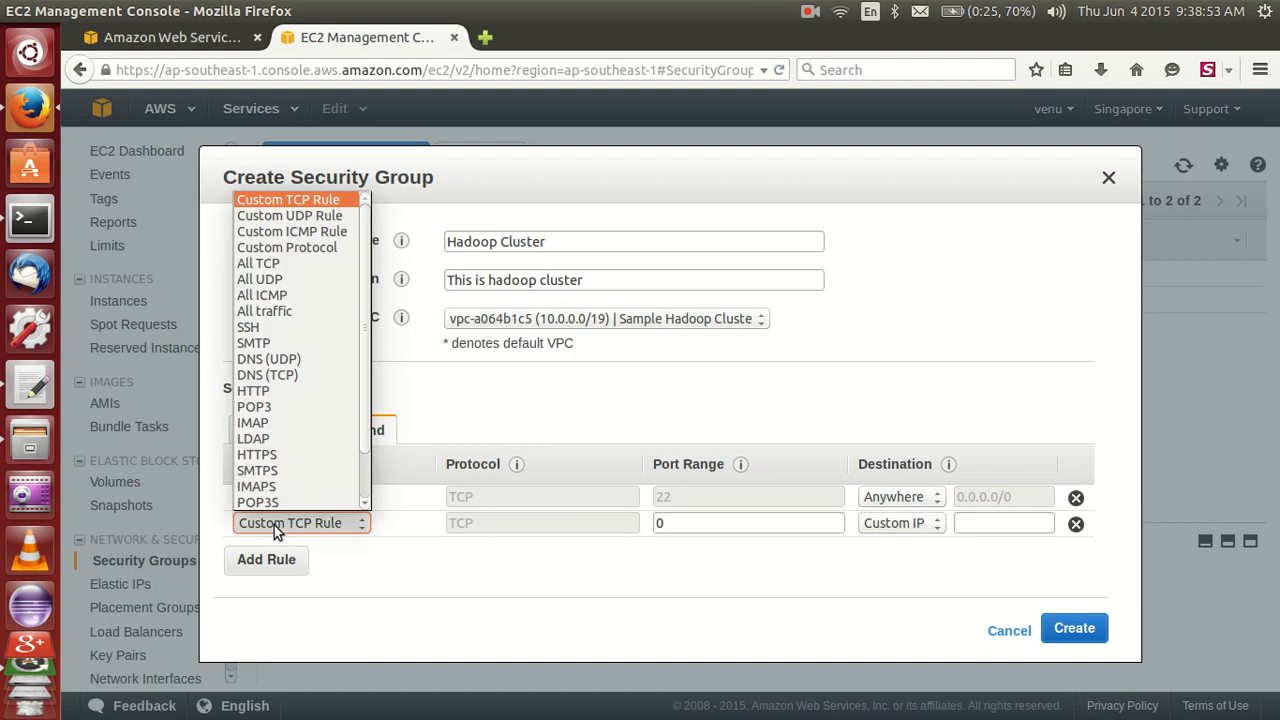
{"action": "left_click", "coordinate": [274, 300]}
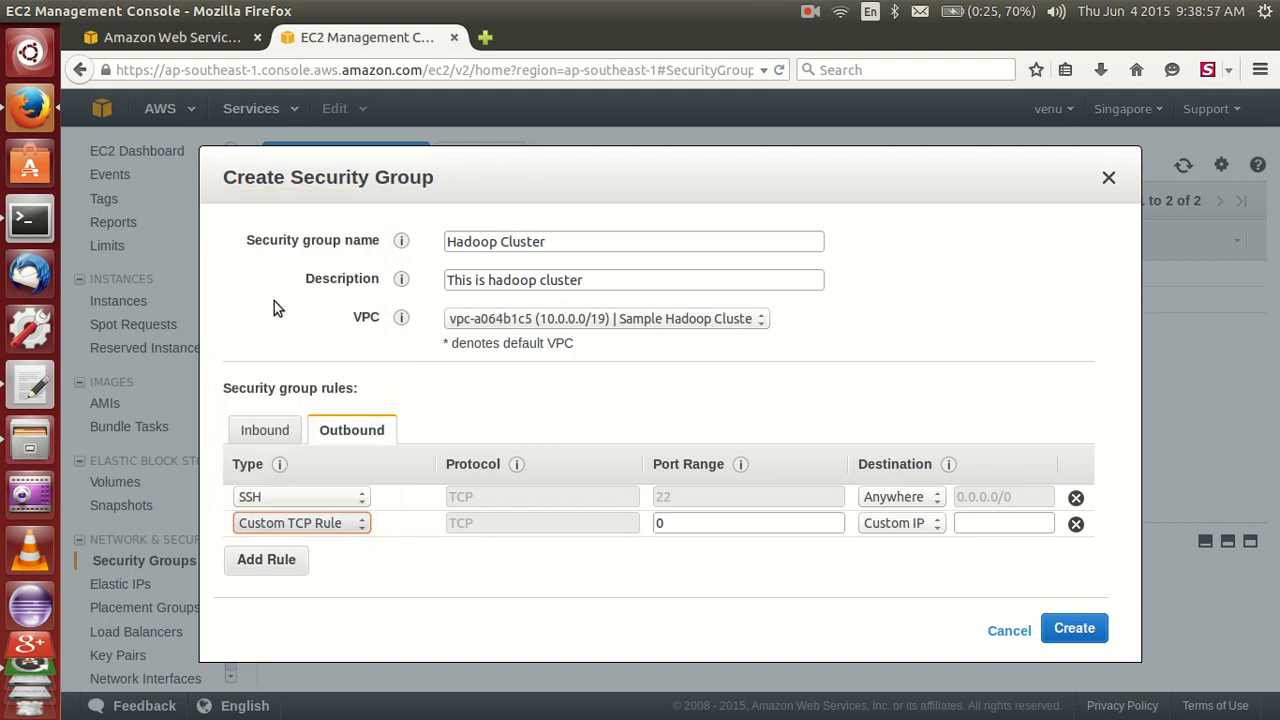
{"action": "left_click", "coordinate": [262, 560]}
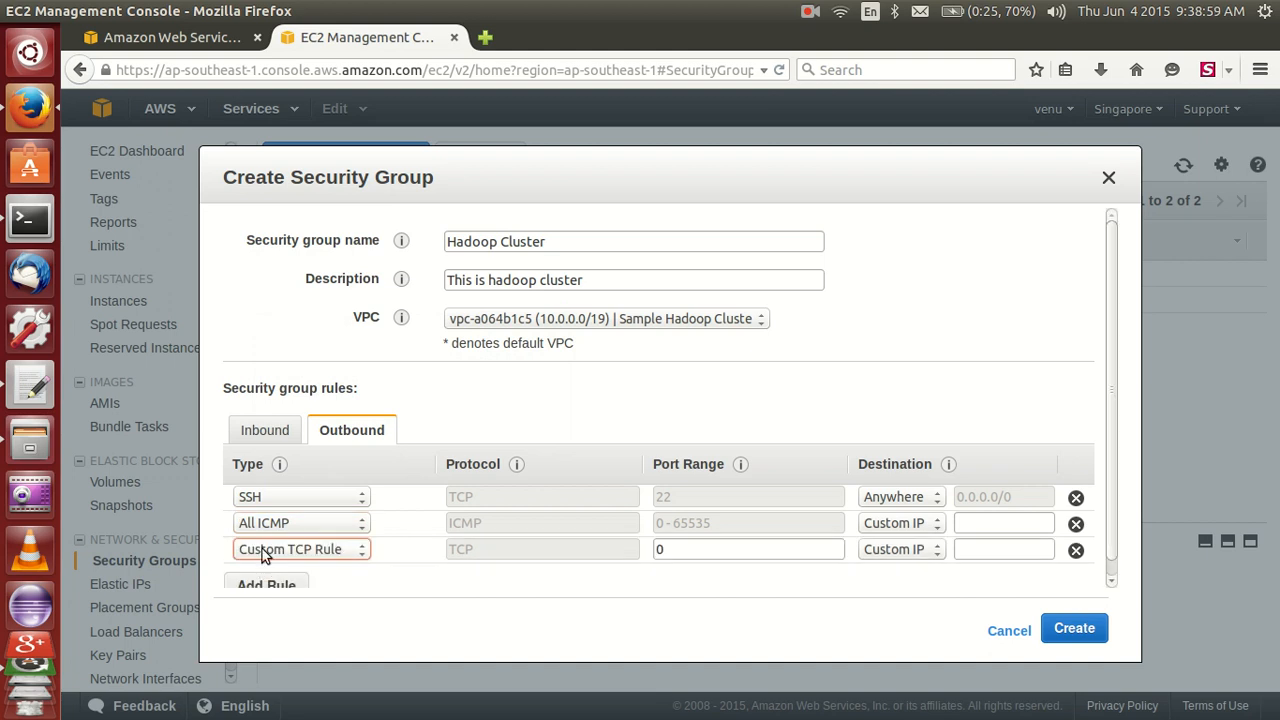
{"action": "left_click", "coordinate": [263, 551]}
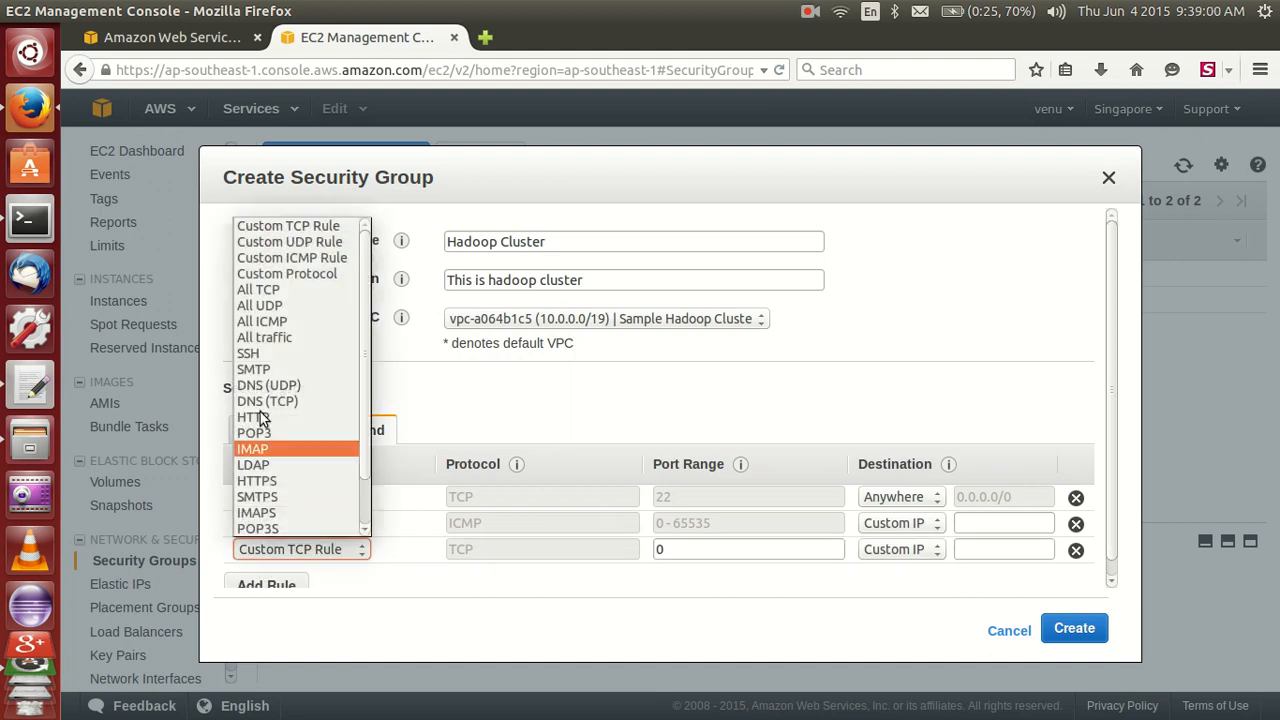
{"action": "left_click", "coordinate": [268, 292]}
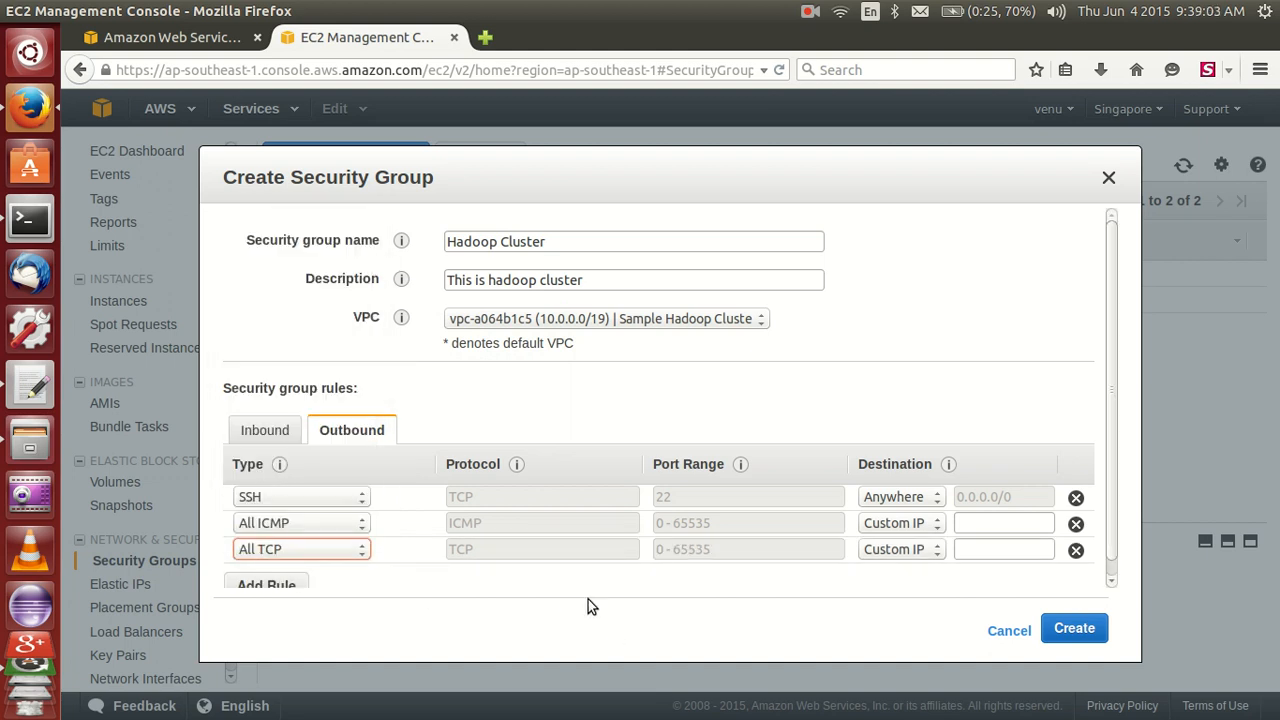
- Set the destination of the outbound All ICMP and All TCP rules to Anywhere
{"action": "left_click", "coordinate": [900, 523]}
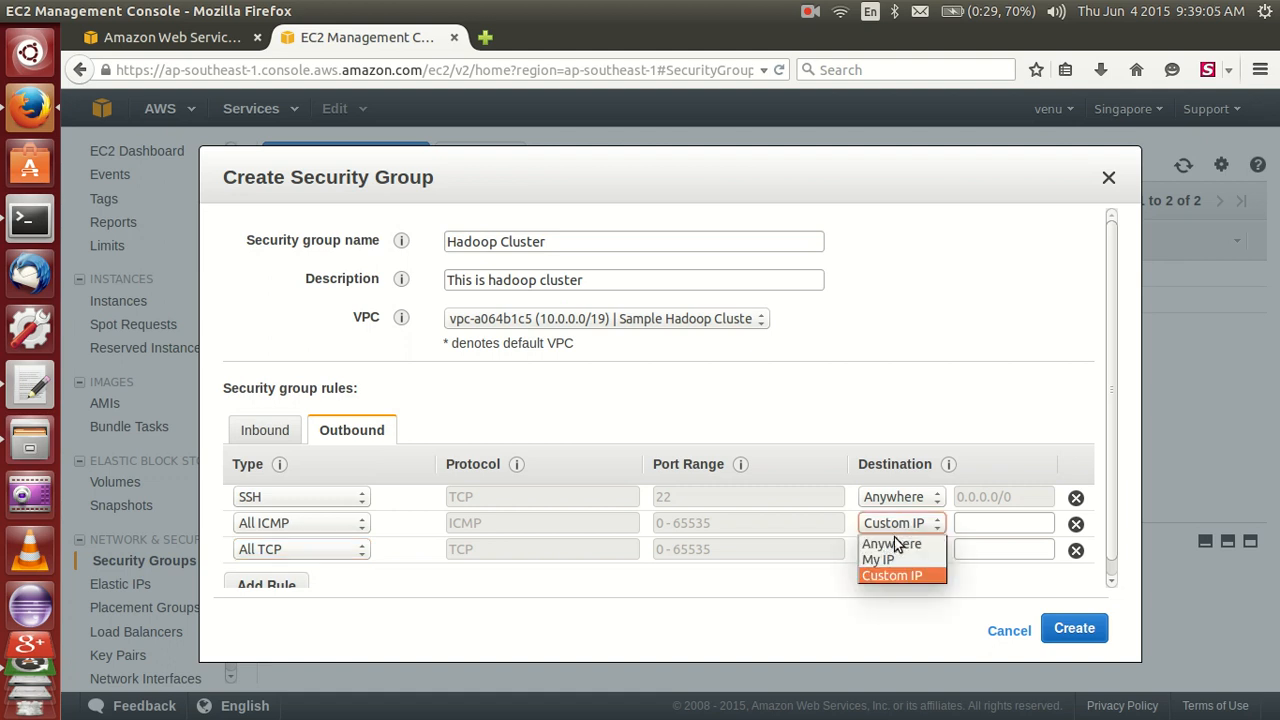
{"action": "left_click", "coordinate": [892, 543]}
{"action": "left_click", "coordinate": [895, 545]}
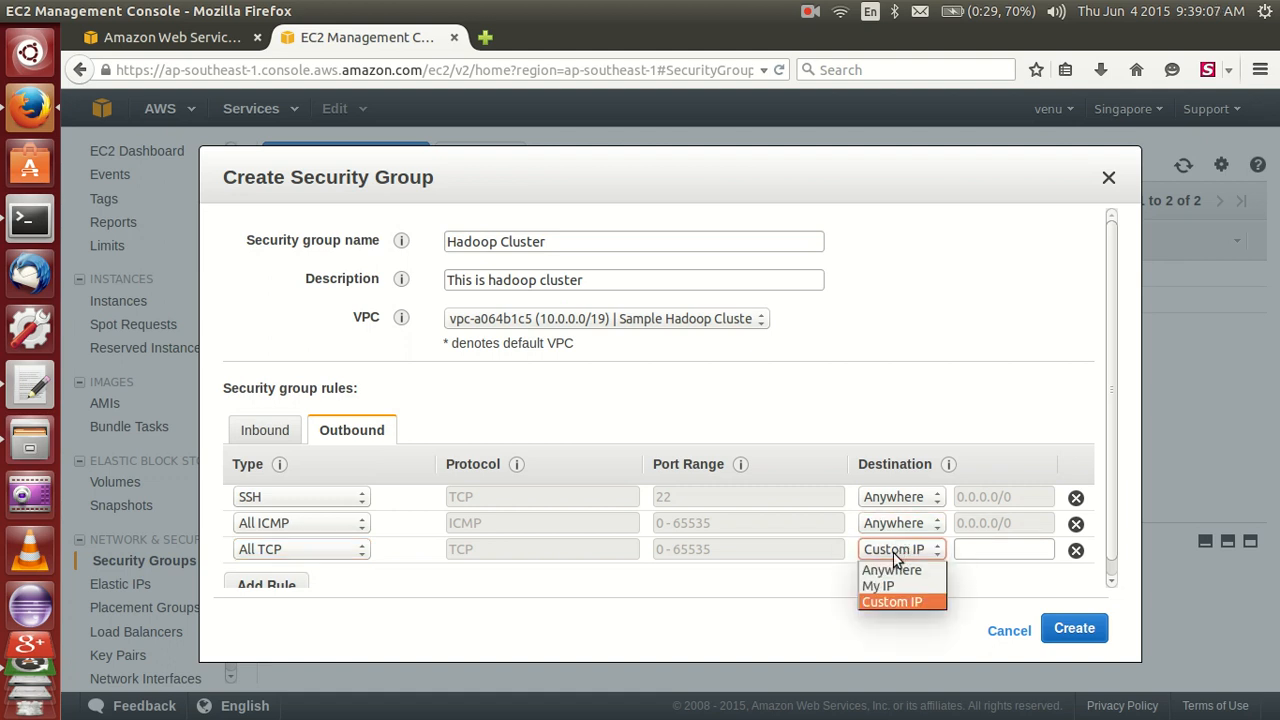
{"action": "left_click", "coordinate": [888, 571]}
- Add a fourth outbound rule of type HTTP to the security group
{"action": "left_click", "coordinate": [265, 585]}
{"action": "left_click", "coordinate": [275, 545]}
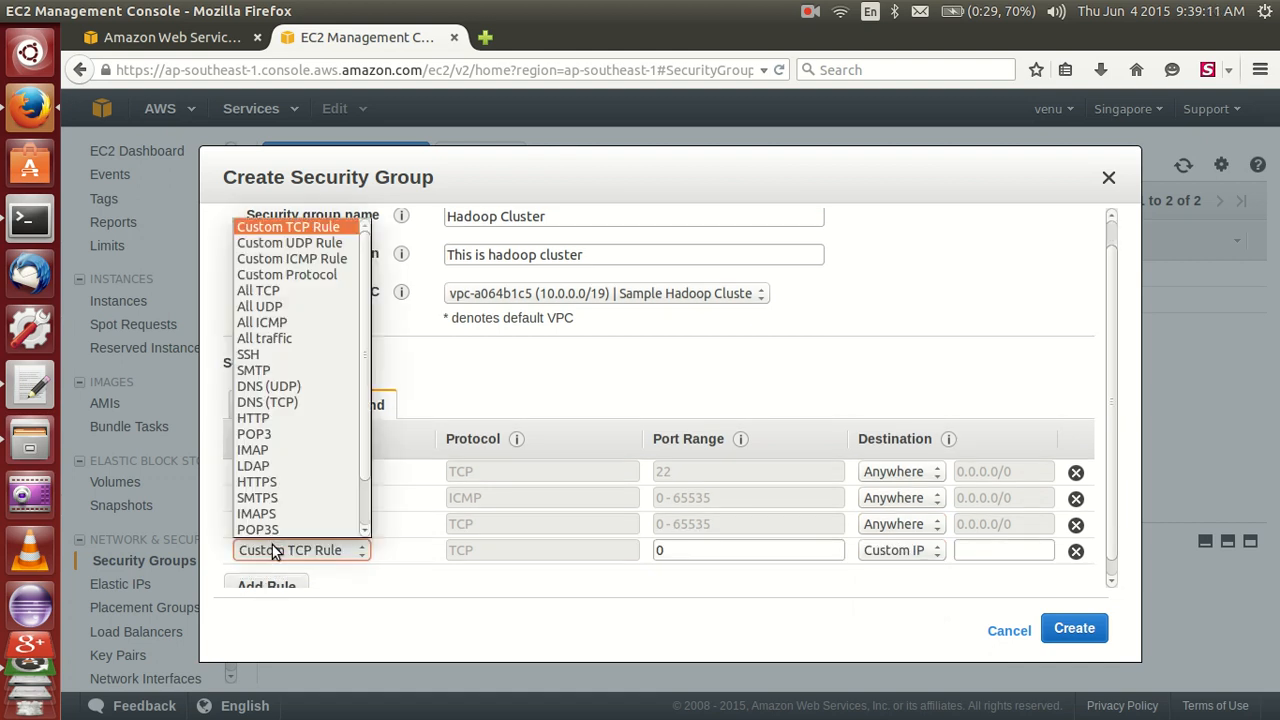
{"action": "left_click", "coordinate": [254, 418]}
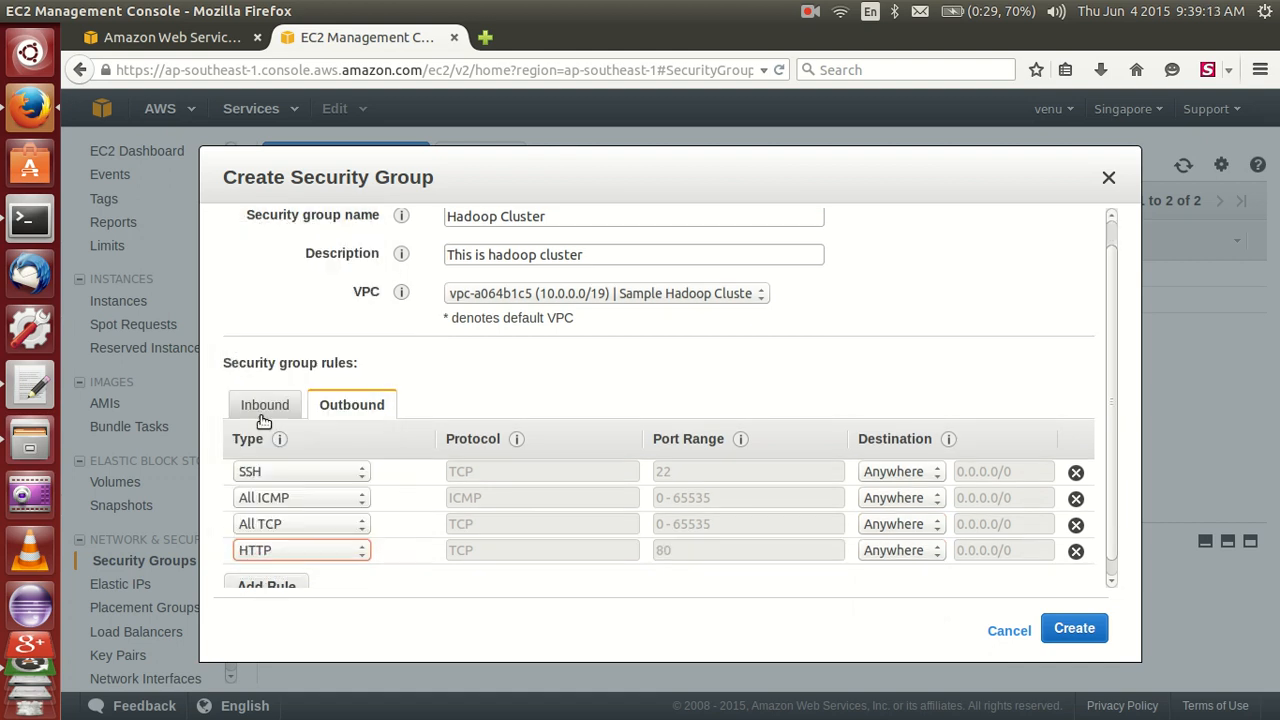
{"action": "left_click", "coordinate": [907, 592]}
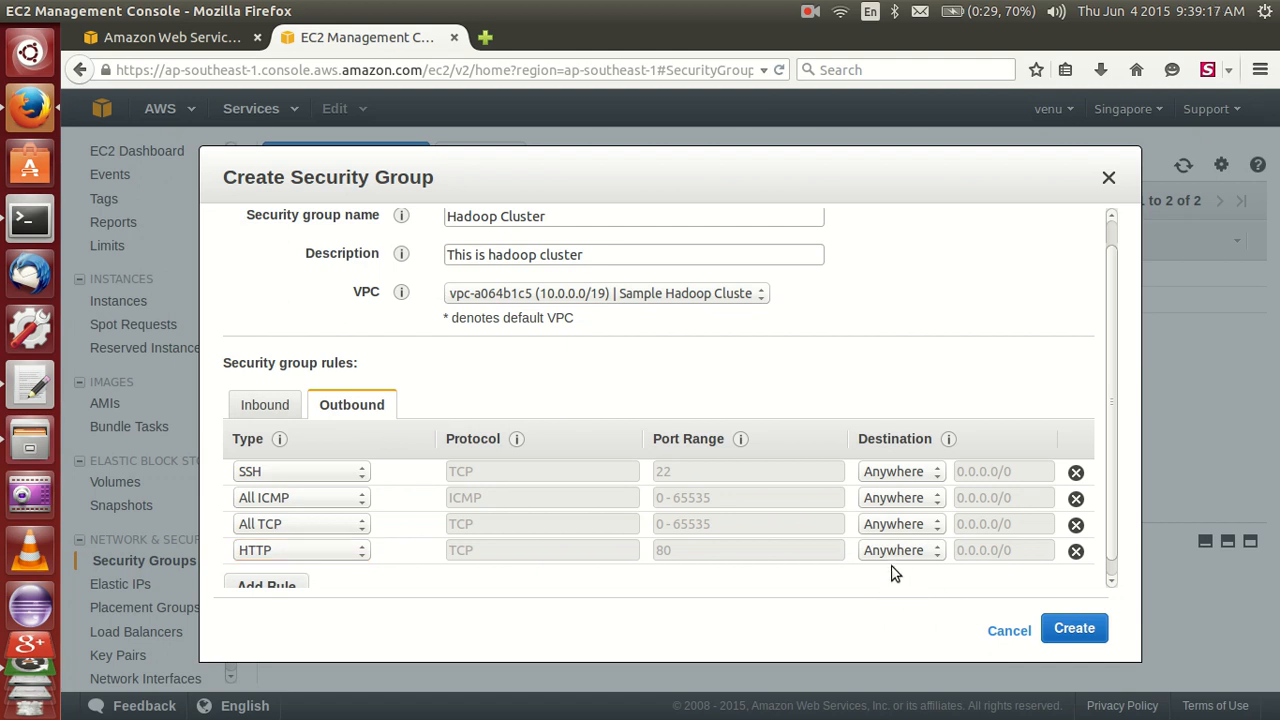
- Check the inbound and outbound rules once more and create the security group
{"action": "left_click", "coordinate": [278, 400]}
{"action": "left_click", "coordinate": [366, 402]}
{"action": "left_click", "coordinate": [1076, 630]}
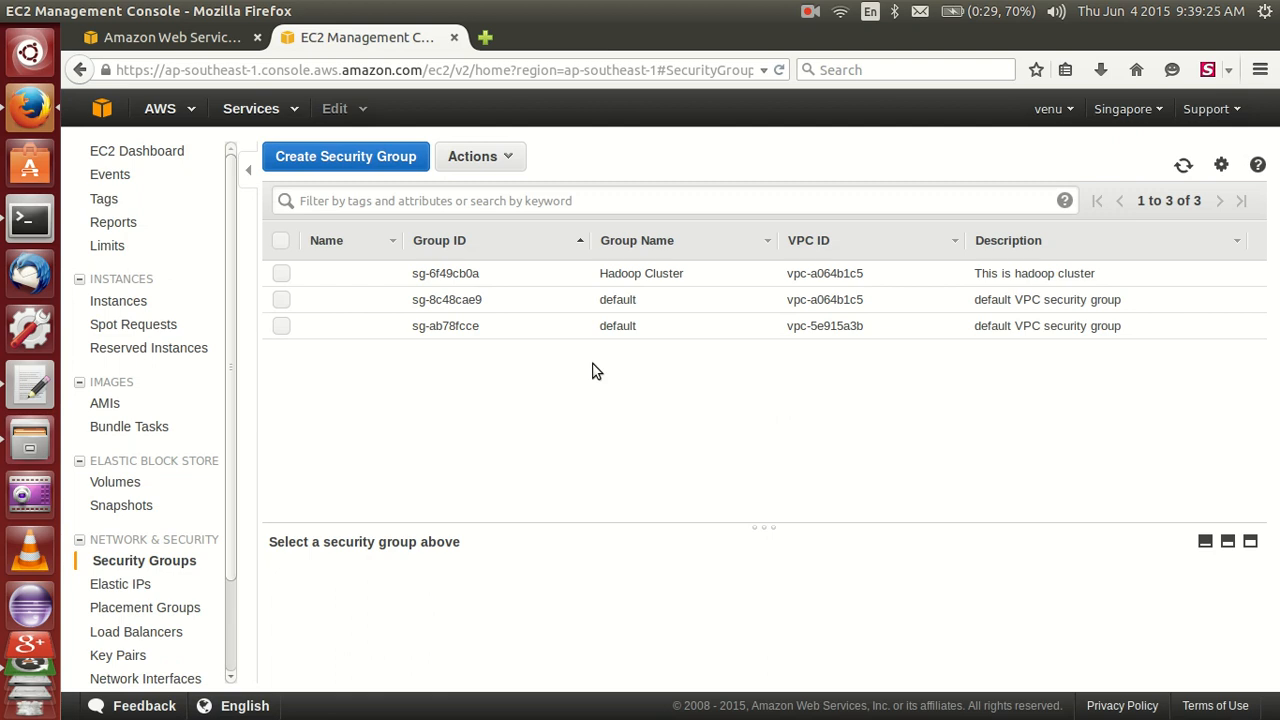
- Give the new security group the name tag "Hadoop Cluster" in the security groups list
{"action": "left_click", "coordinate": [415, 274]}
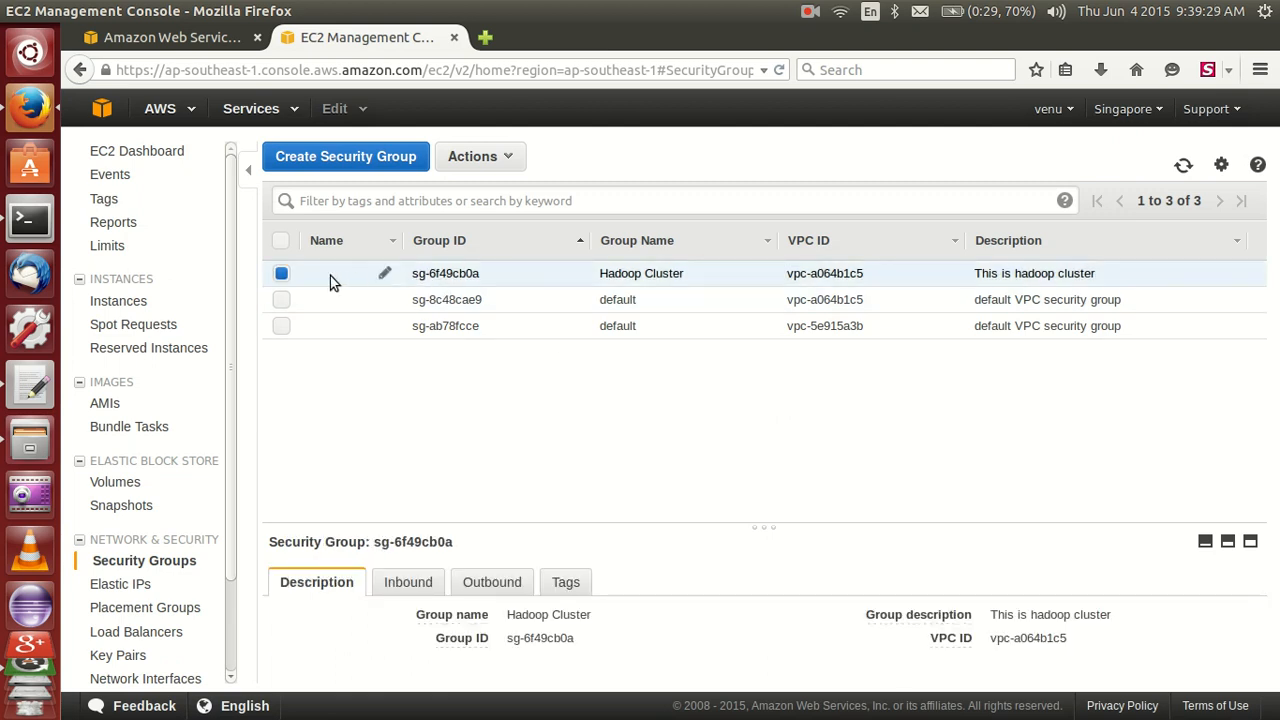
{"action": "left_click", "coordinate": [386, 273]}
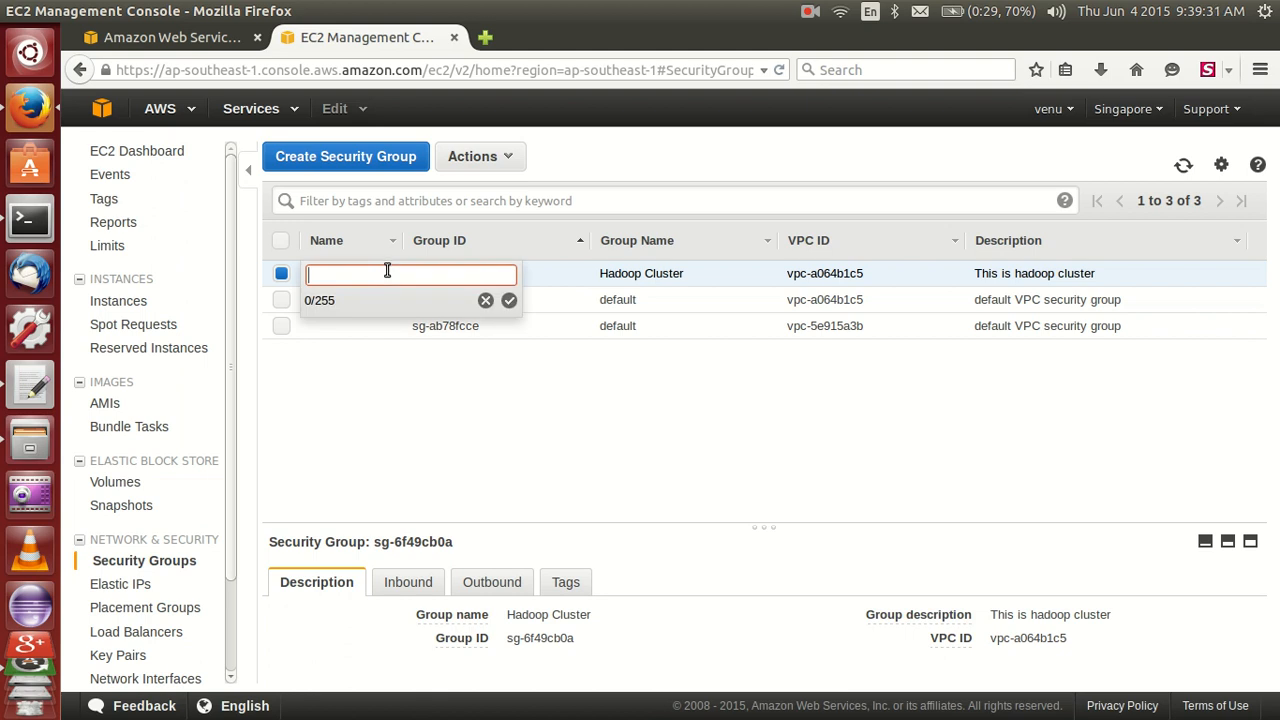
{"action": "type", "text": "Hadoop Cluster"}
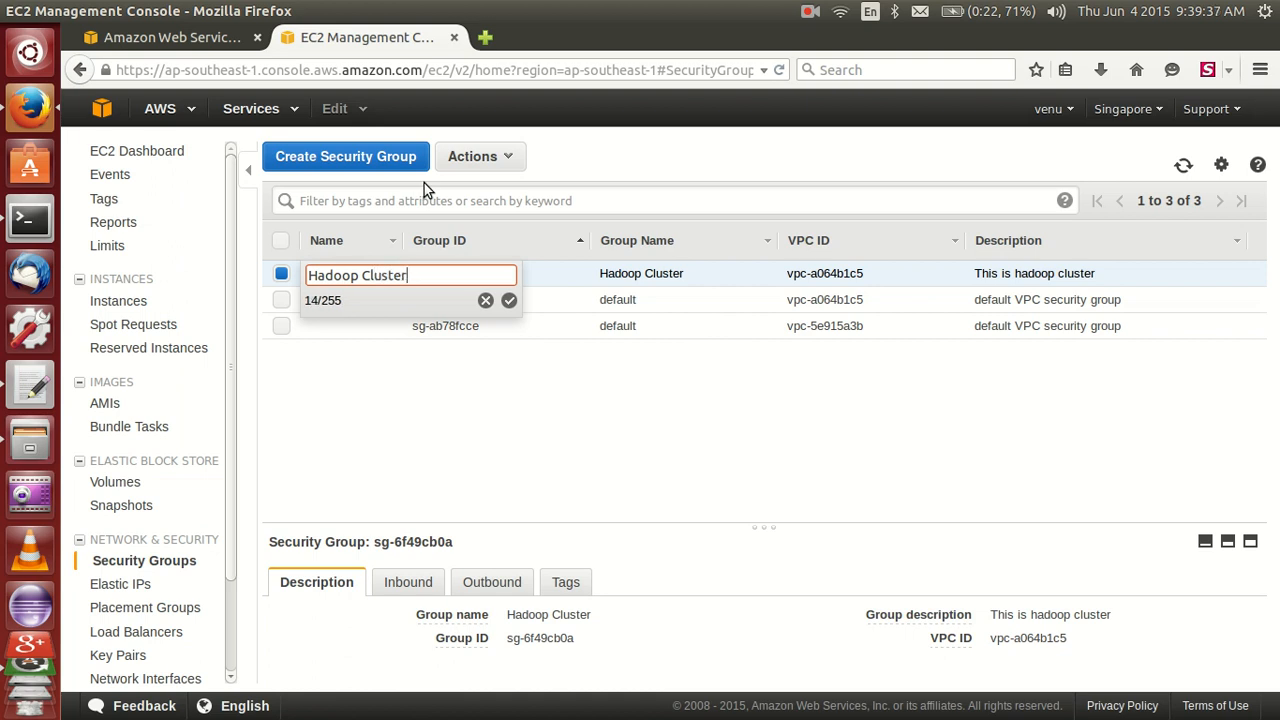
{"action": "left_click", "coordinate": [509, 301]}
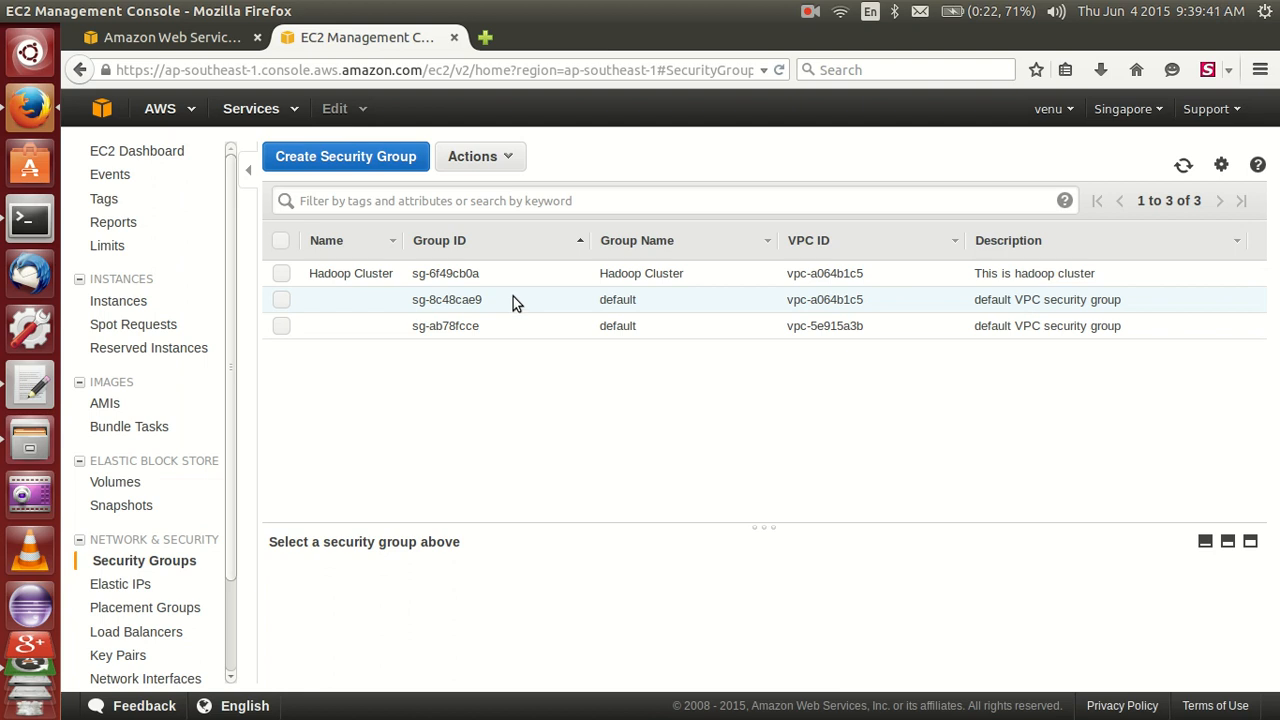
- Select the Hadoop Cluster security group, switch to the gedit notes and insert a blank line below "Security groups"
{"action": "left_click", "coordinate": [393, 276]}
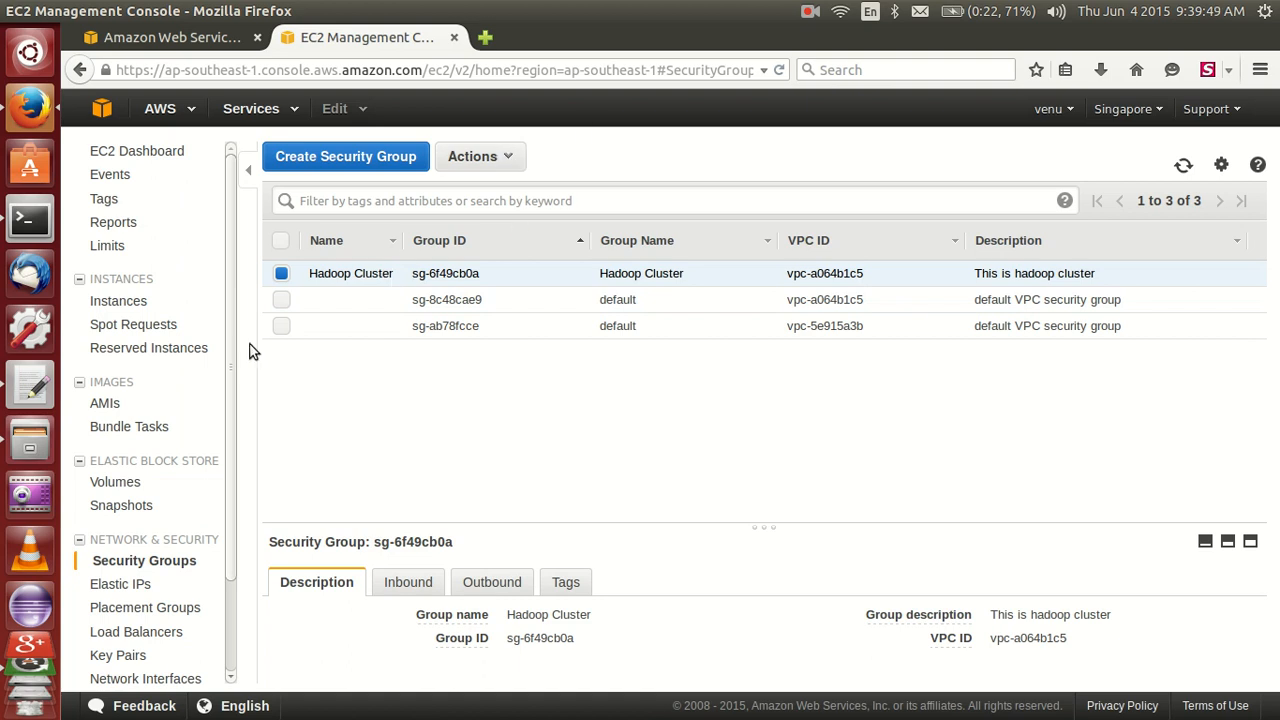
{"action": "left_click", "coordinate": [30, 385]}
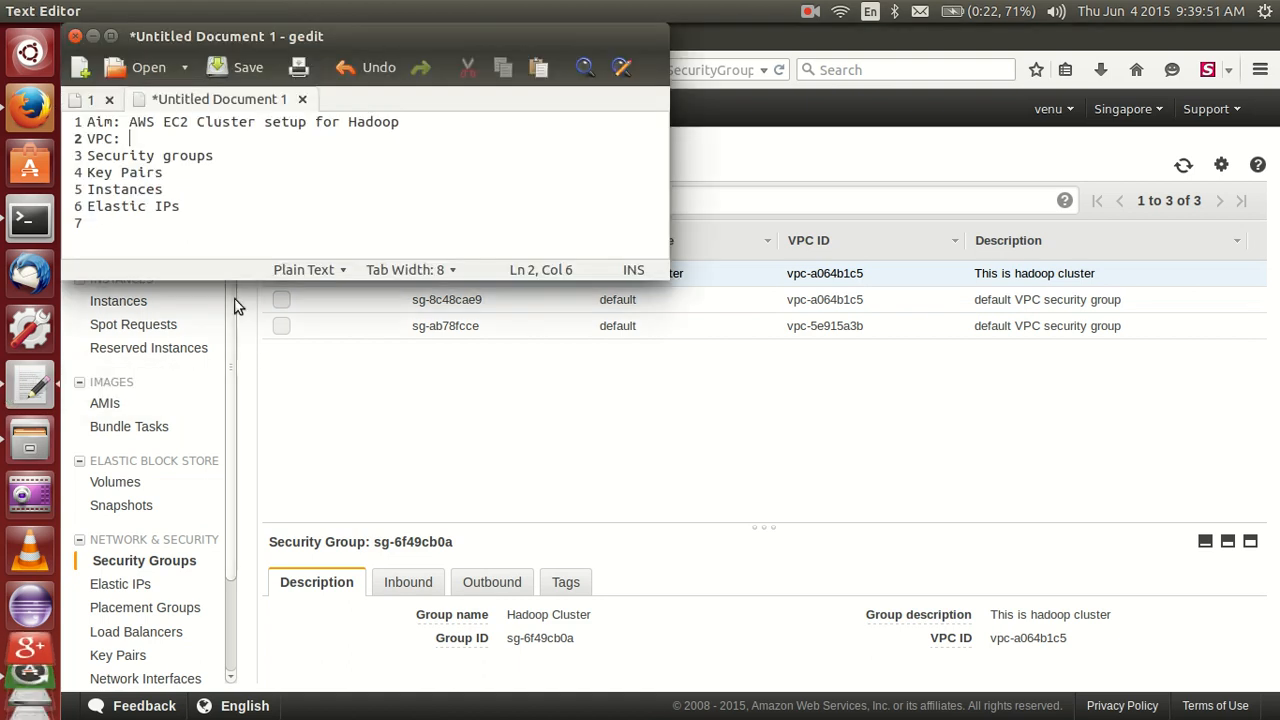
{"action": "left_click", "coordinate": [264, 157]}
{"action": "key", "text": "Return"}
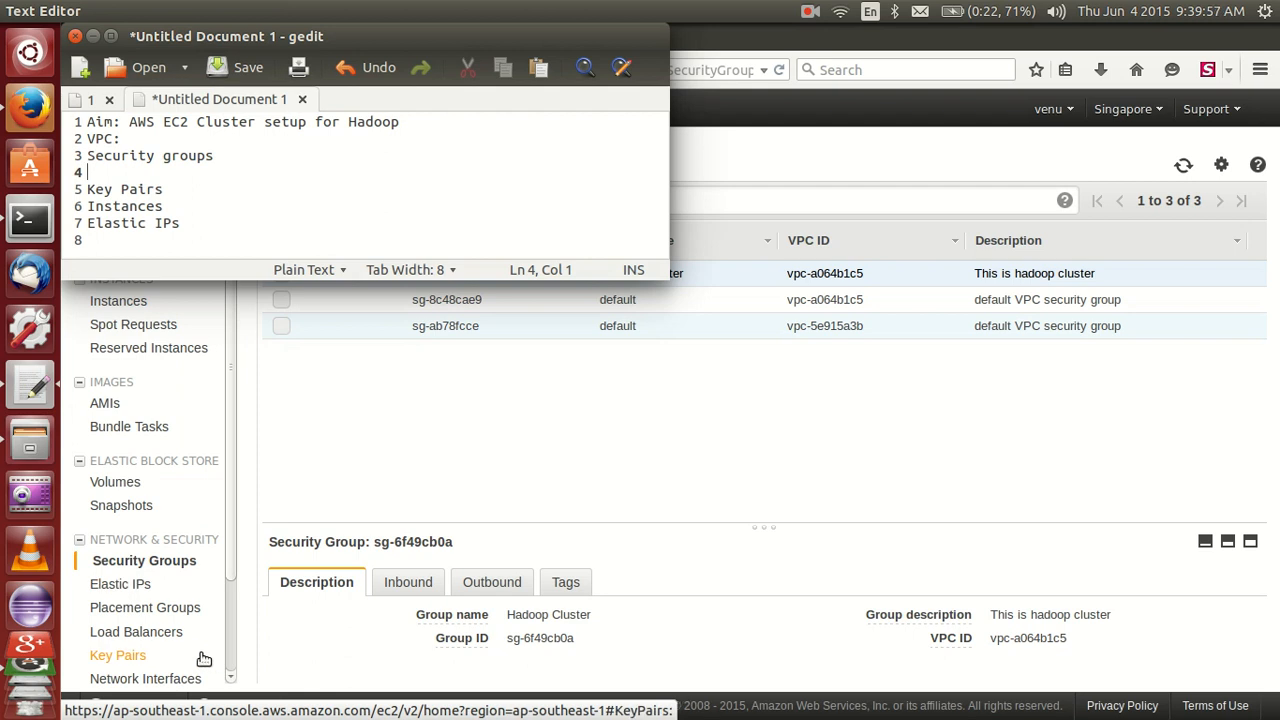
- Back in Firefox, create an EC2 key pair named "sample hadoop cluster" and save its samplehadoopcluster.pem file
{"action": "left_click", "coordinate": [230, 624]}
{"action": "scroll", "coordinate": [230, 628], "scroll_direction": "down", "scroll_amount": 2}
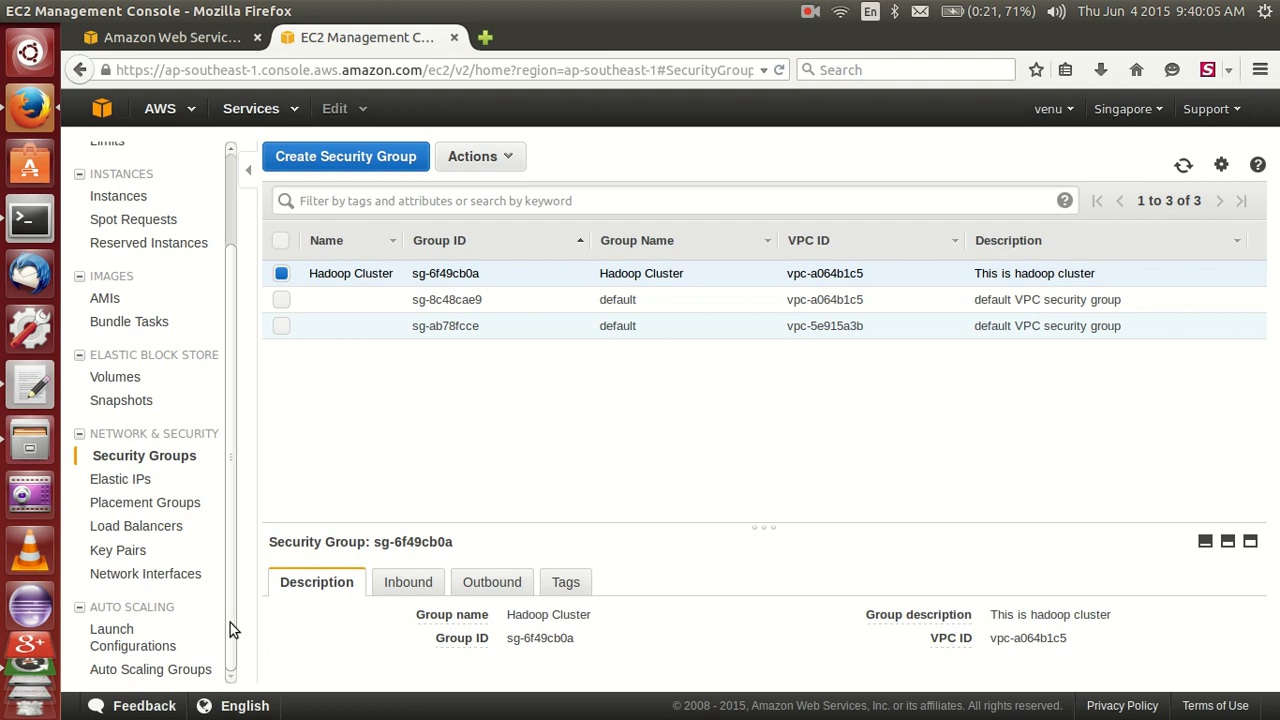
{"action": "left_click", "coordinate": [122, 551]}
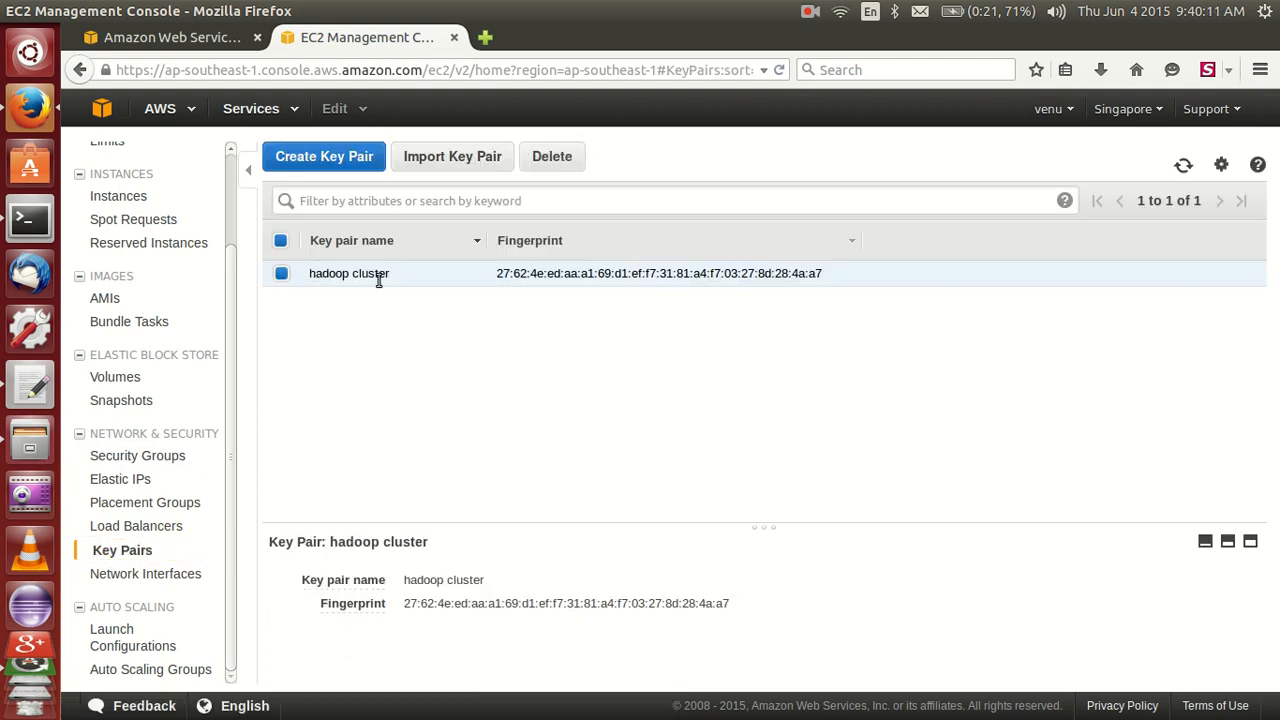
{"action": "left_click", "coordinate": [328, 160]}
{"action": "left_click", "coordinate": [686, 408]}
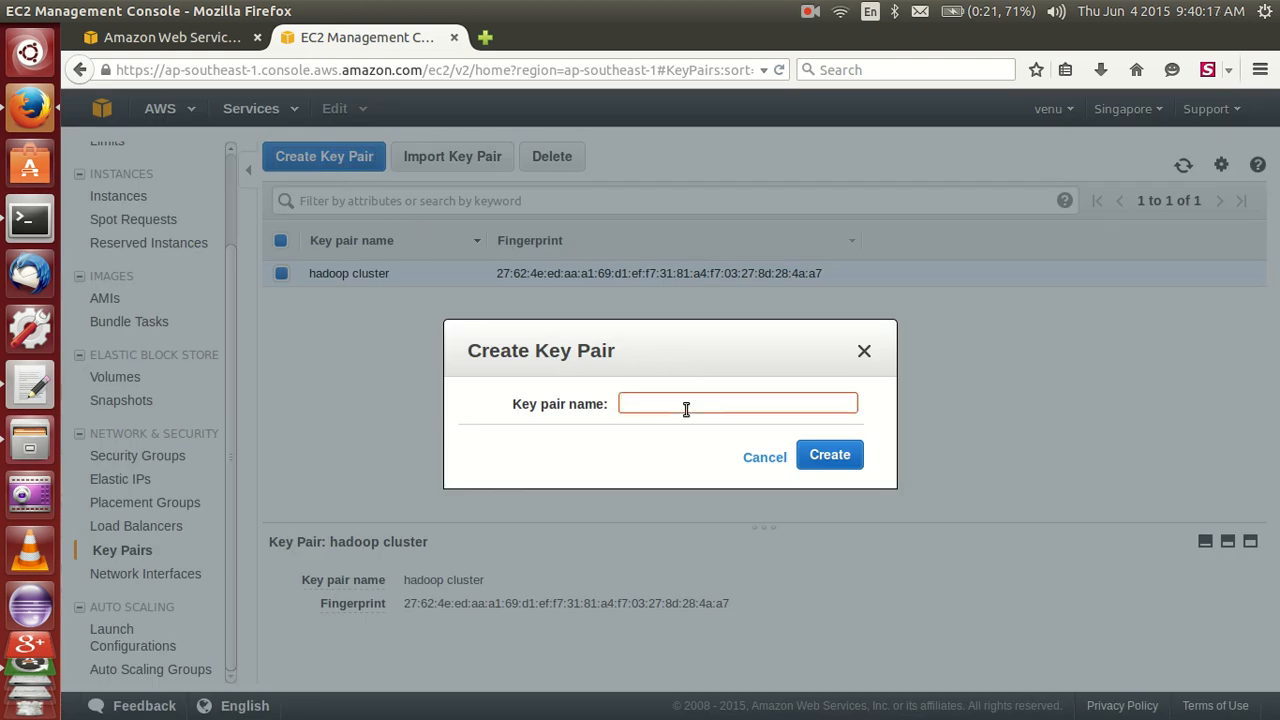
{"action": "type", "text": "hadoo"}
{"action": "type", "text": "sample"}
{"action": "type", "text": "  cluster"}
{"action": "left_click", "coordinate": [831, 462]}
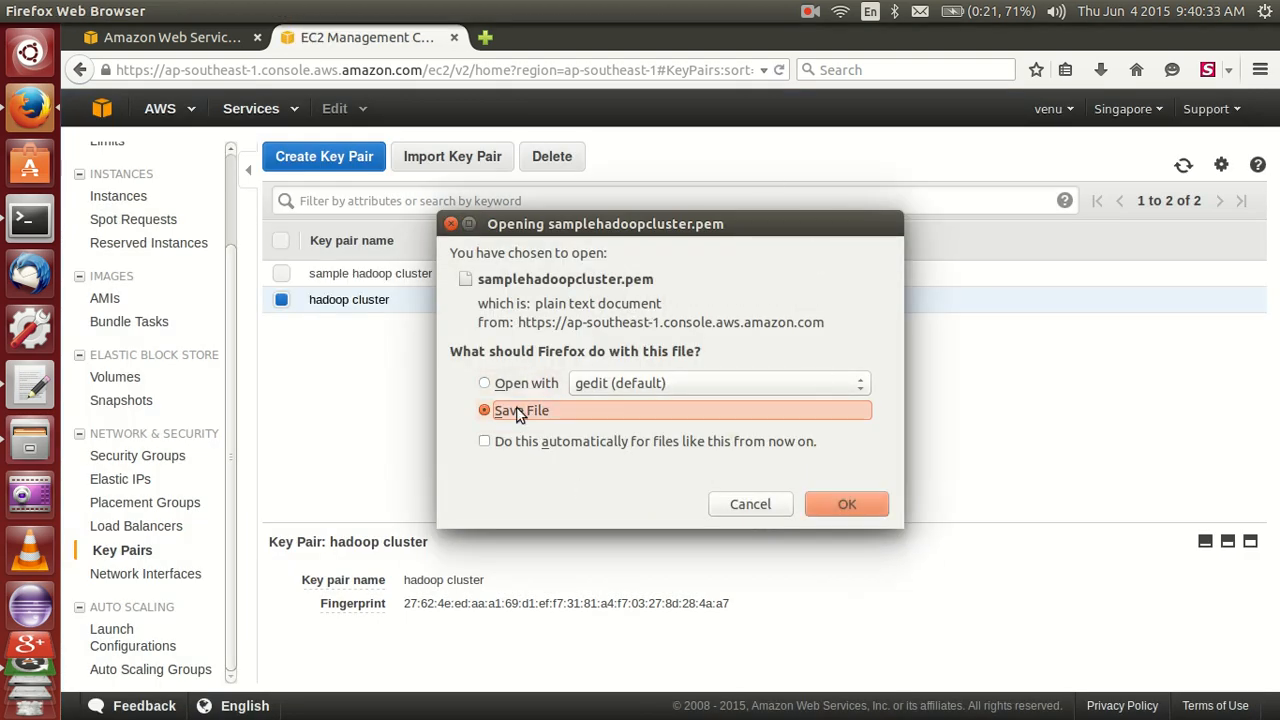
{"action": "left_click", "coordinate": [845, 506]}
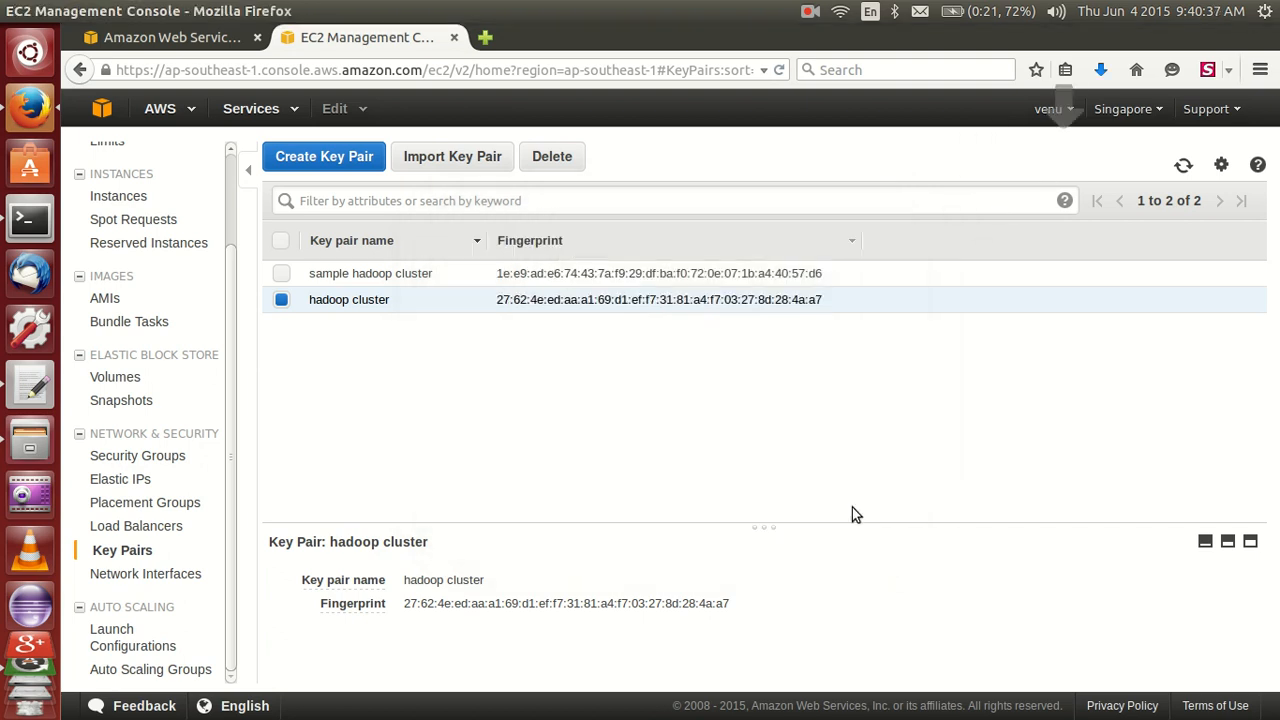
- Review the details of the sample hadoop cluster key pair and check the downloaded .pem file in the browser's downloads
{"action": "left_click", "coordinate": [421, 273]}
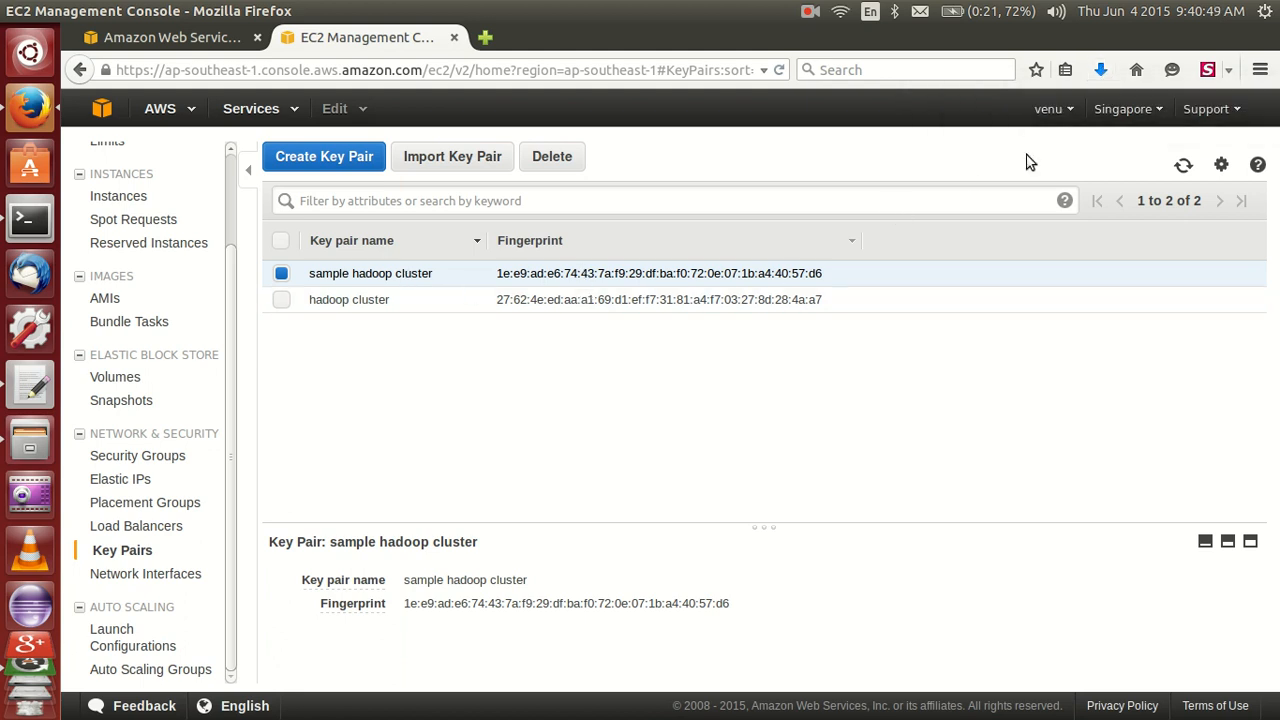
{"action": "left_click", "coordinate": [1108, 70]}
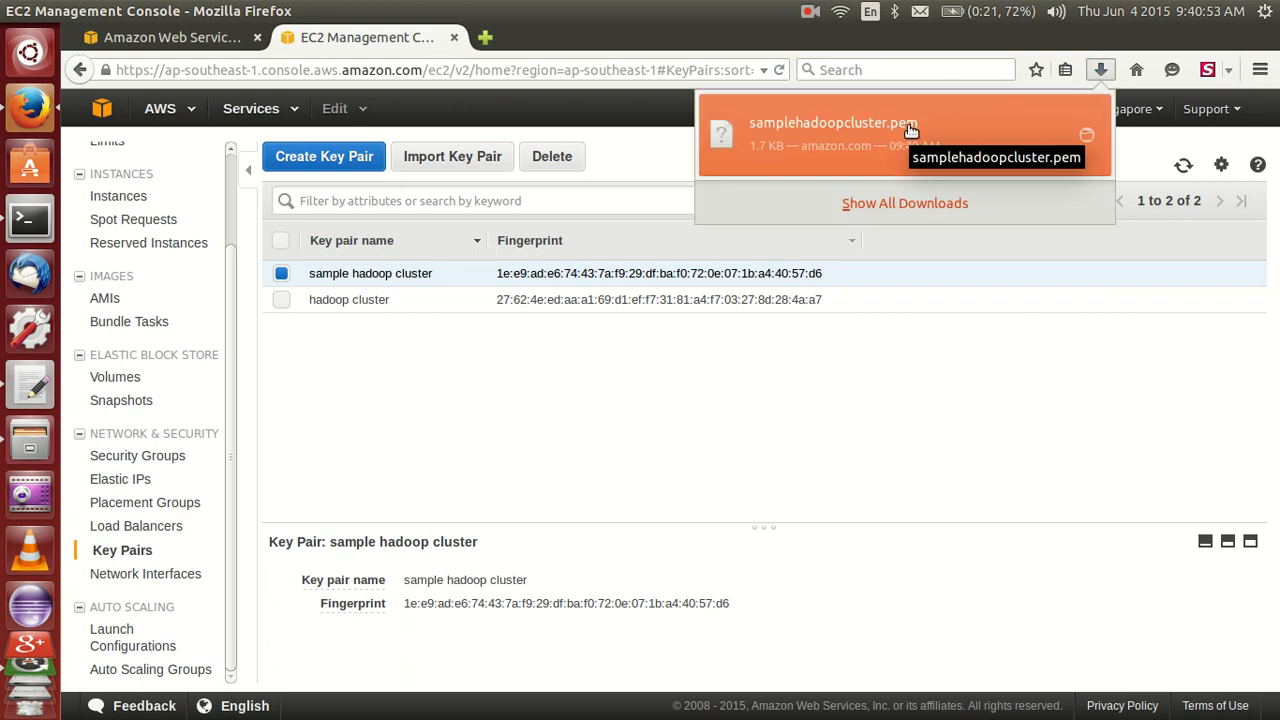
{"action": "left_click", "coordinate": [557, 522]}
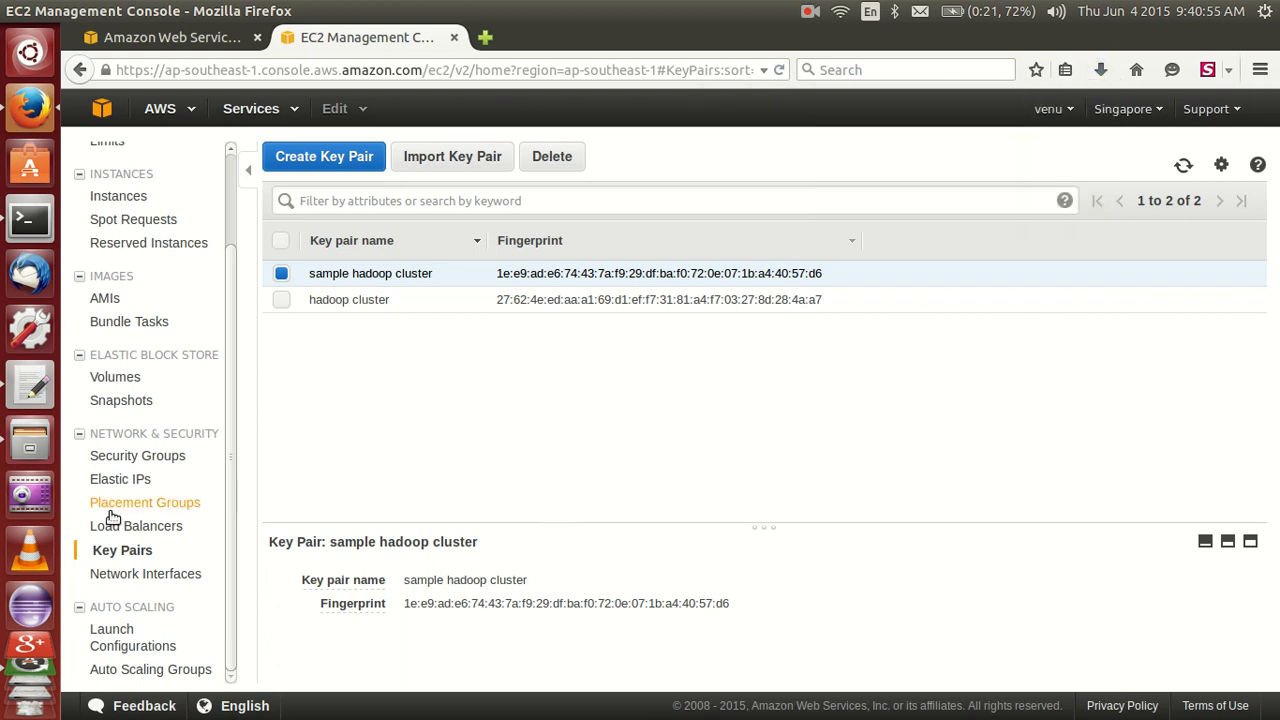
{"action": "left_click", "coordinate": [27, 230]}
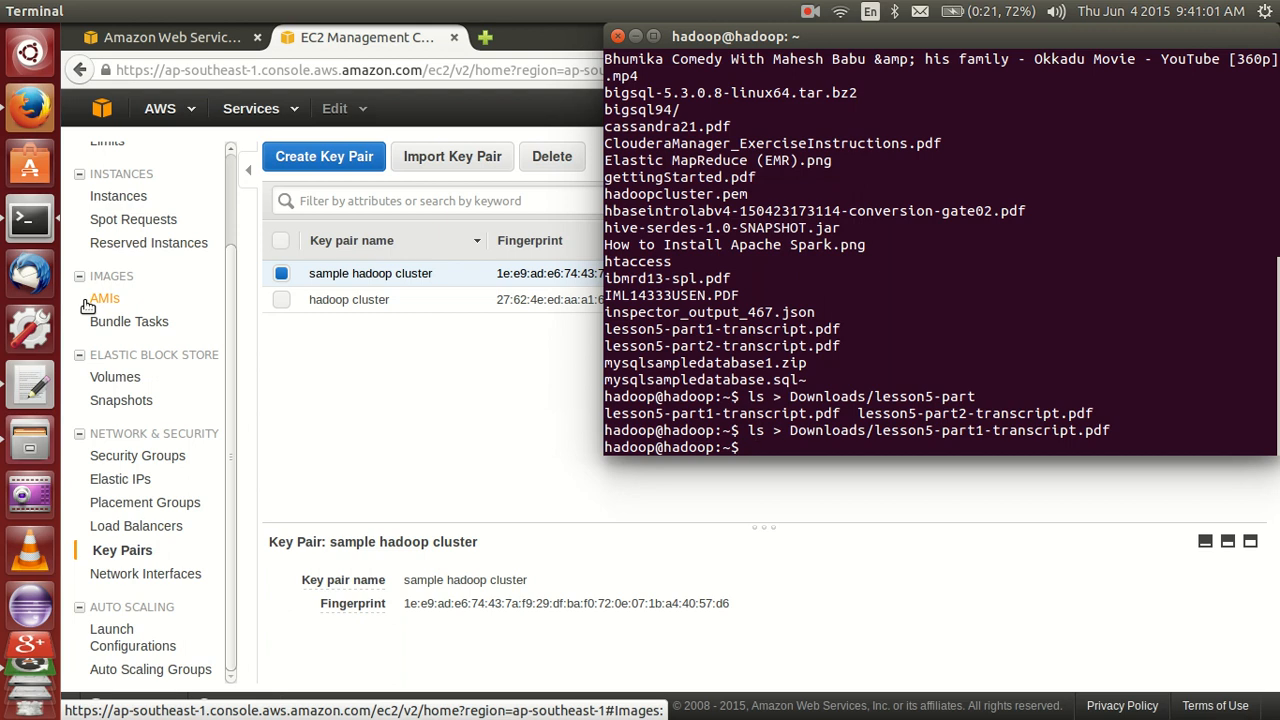
{"action": "key", "text": "alt+space"}
{"action": "key", "text": "Return"}
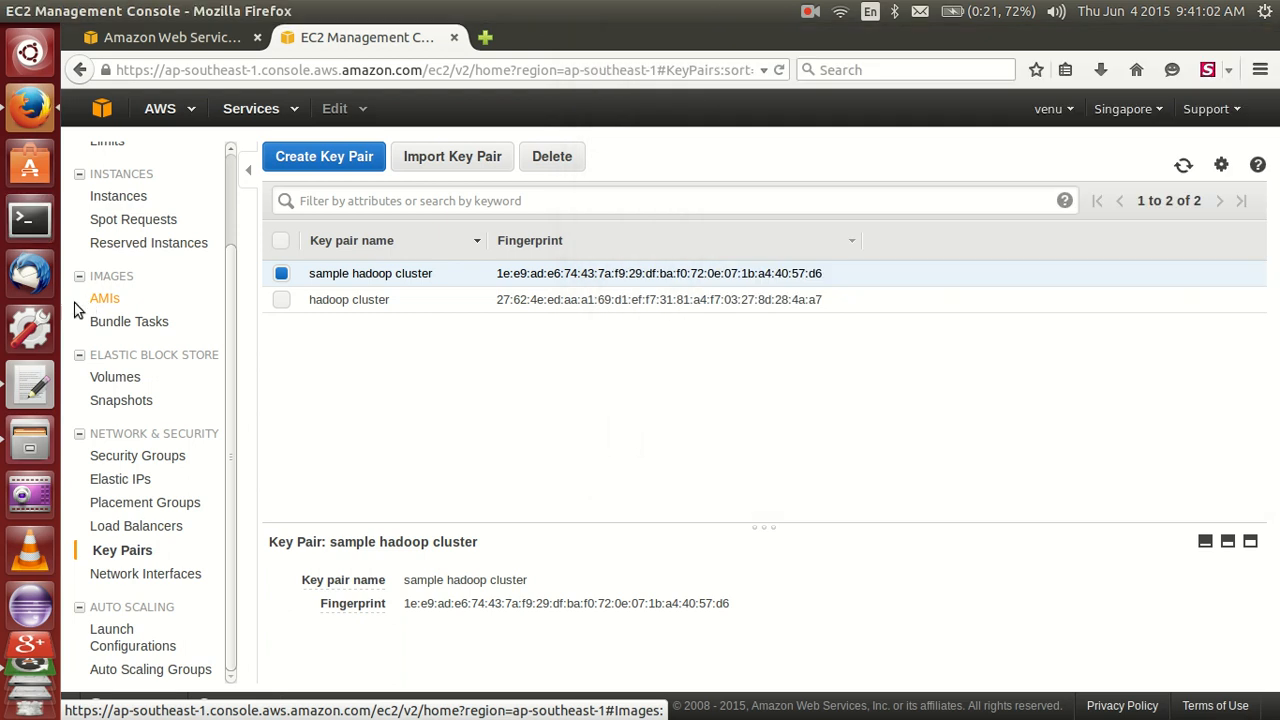
- In the gedit notes, add a blank line below "Key Pairs" and remove the one below "Security groups"
{"action": "left_click", "coordinate": [32, 383]}
{"action": "left_click", "coordinate": [178, 199]}
{"action": "key", "text": "Up"}
{"action": "key", "text": "Return"}
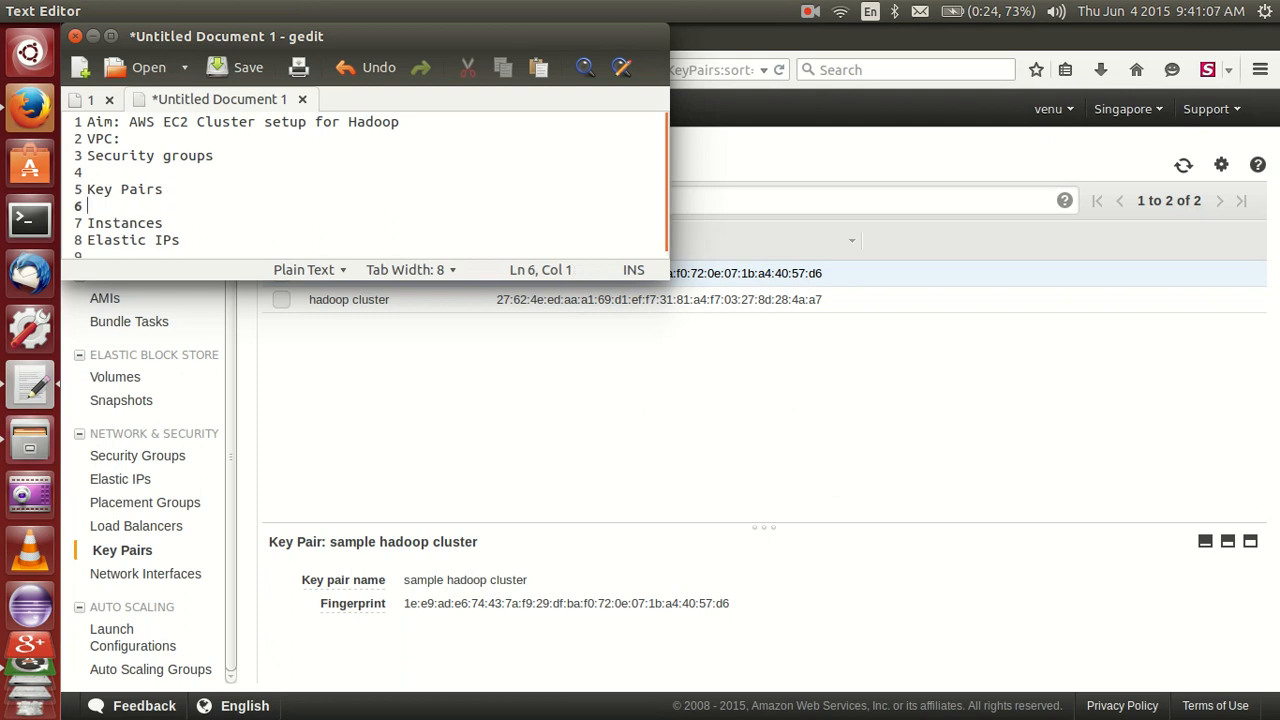
{"action": "key", "text": "Up"}
{"action": "key", "text": "BackSpace"}
{"action": "key", "text": "Down"}
{"action": "key", "text": "Down"}
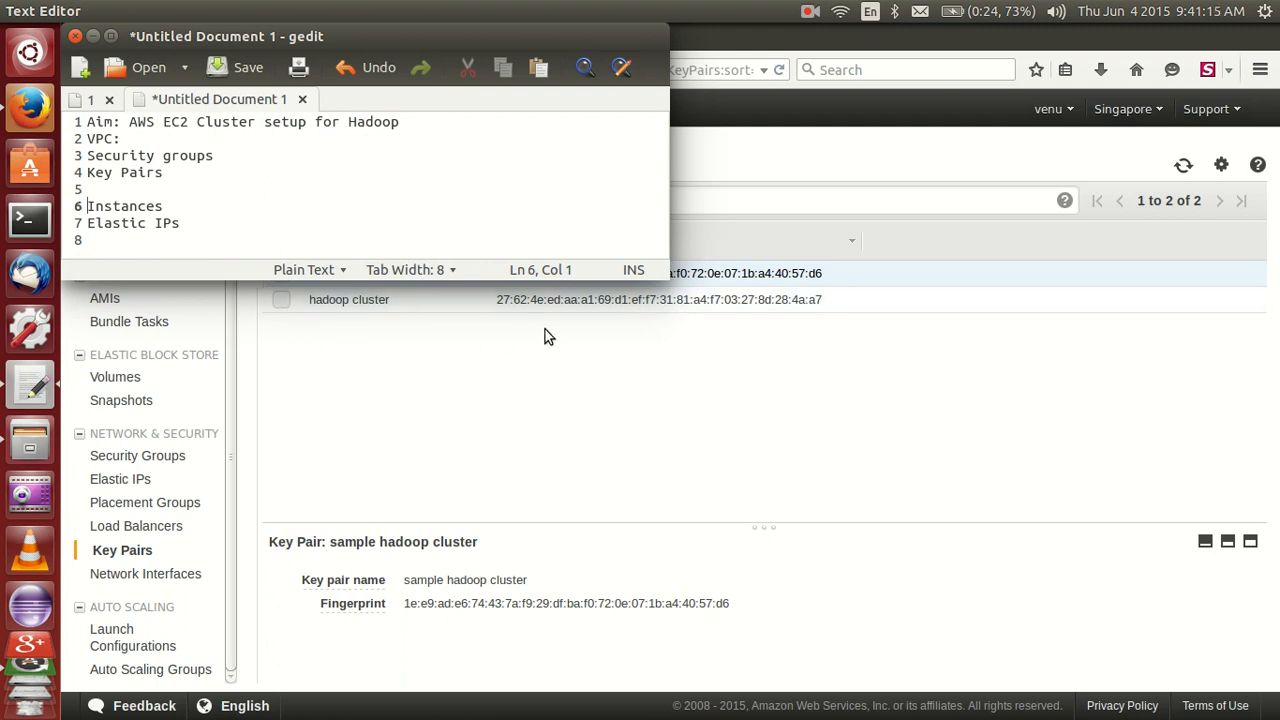
- In Firefox, start launching an EC2 instance from the Ubuntu Server 14.04 LTS (HVM) AMI, keeping the t2.micro instance type
{"action": "left_click", "coordinate": [786, 165]}
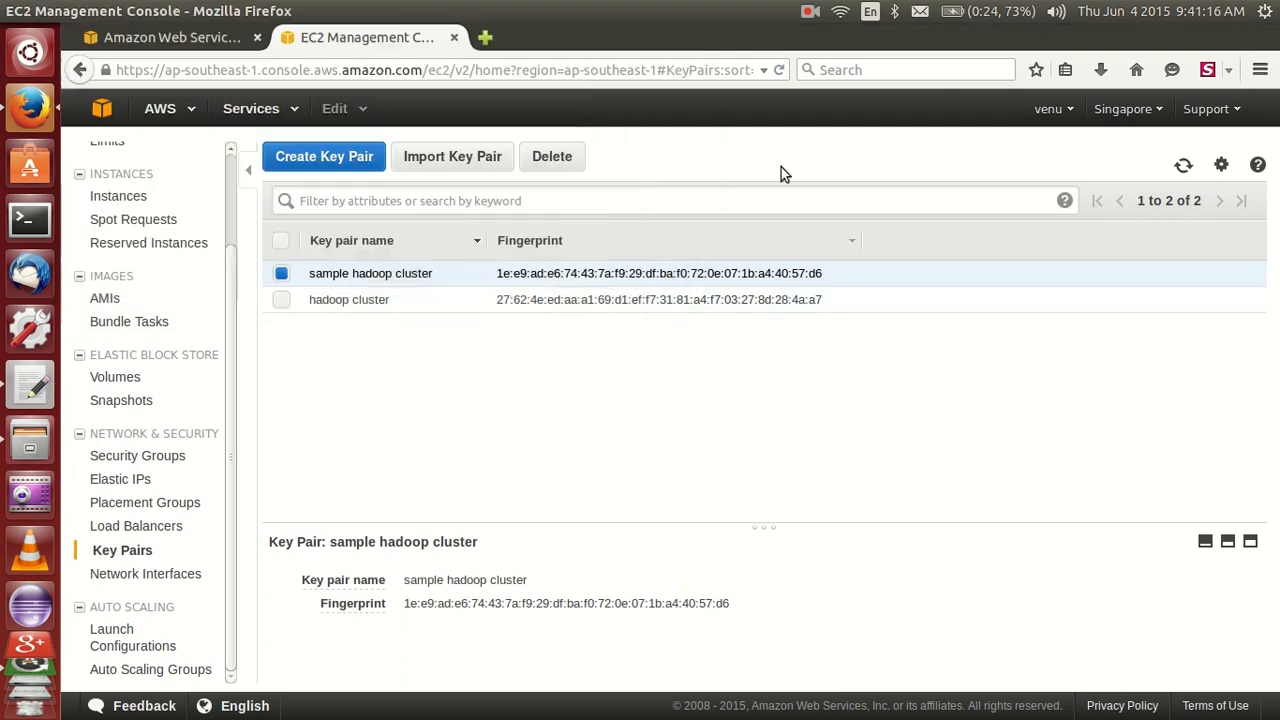
{"action": "left_click", "coordinate": [118, 200]}
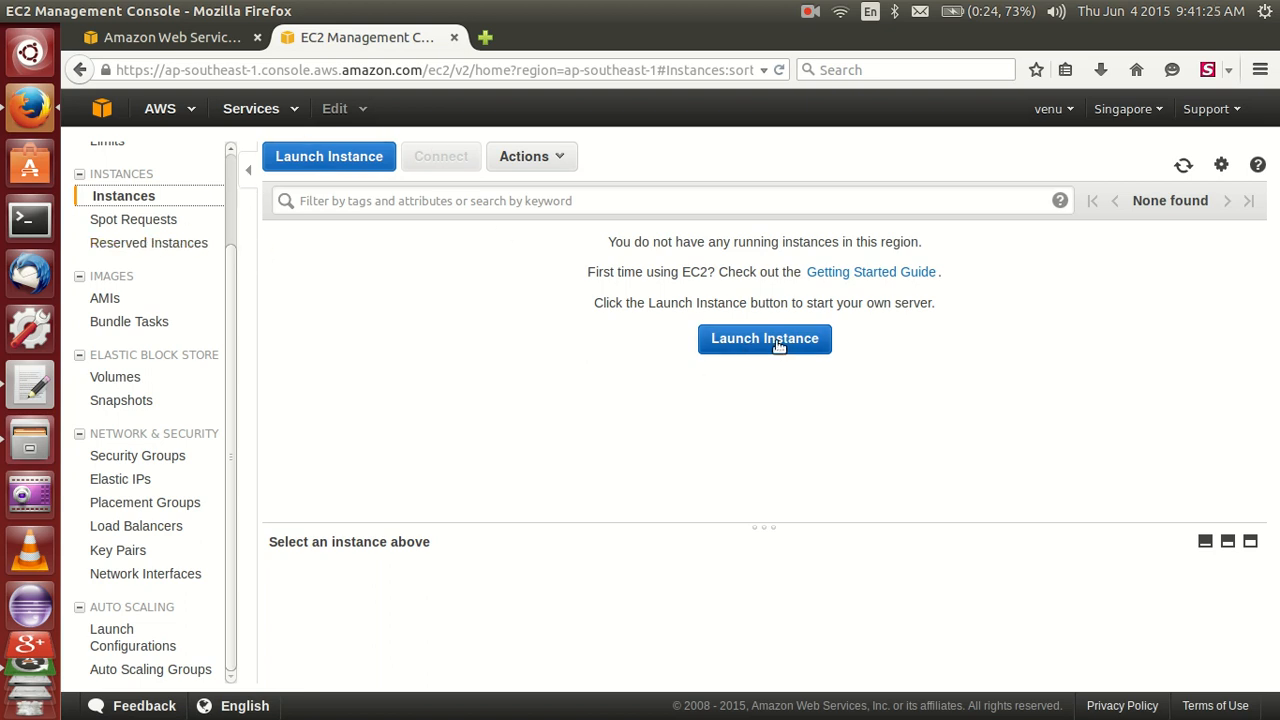
{"action": "left_click", "coordinate": [340, 165]}
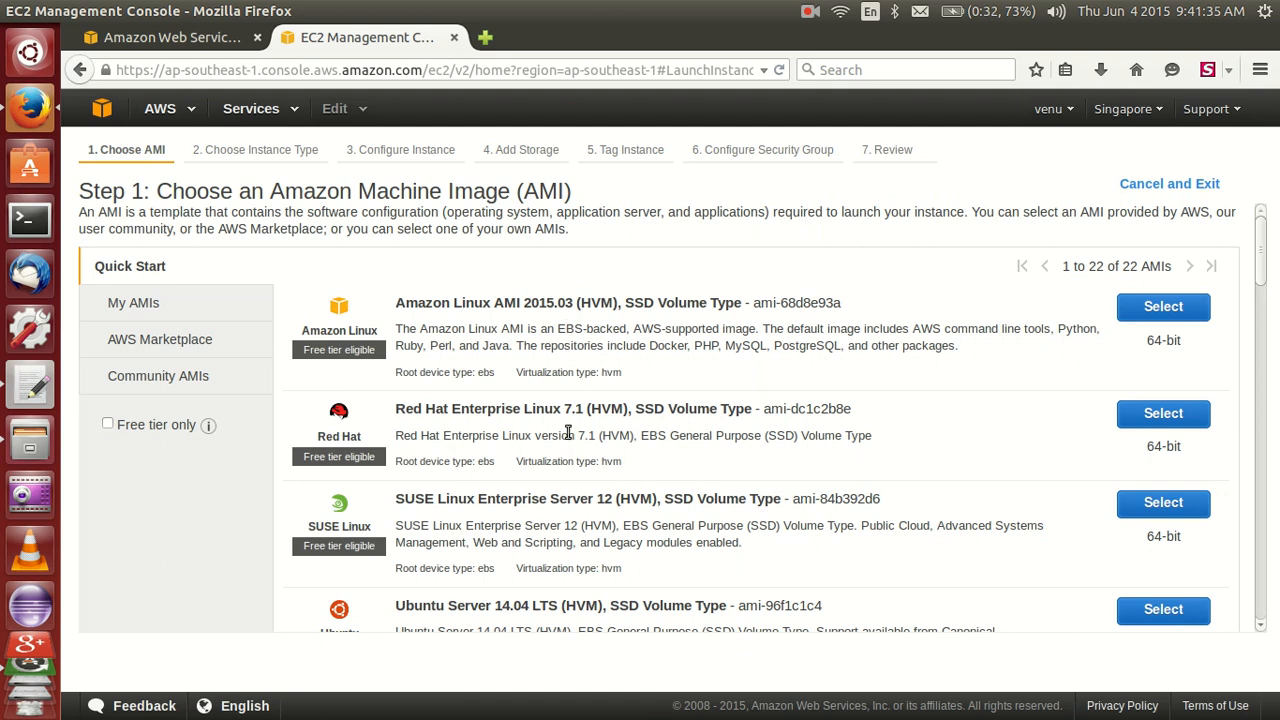
{"action": "left_click", "coordinate": [1262, 508]}
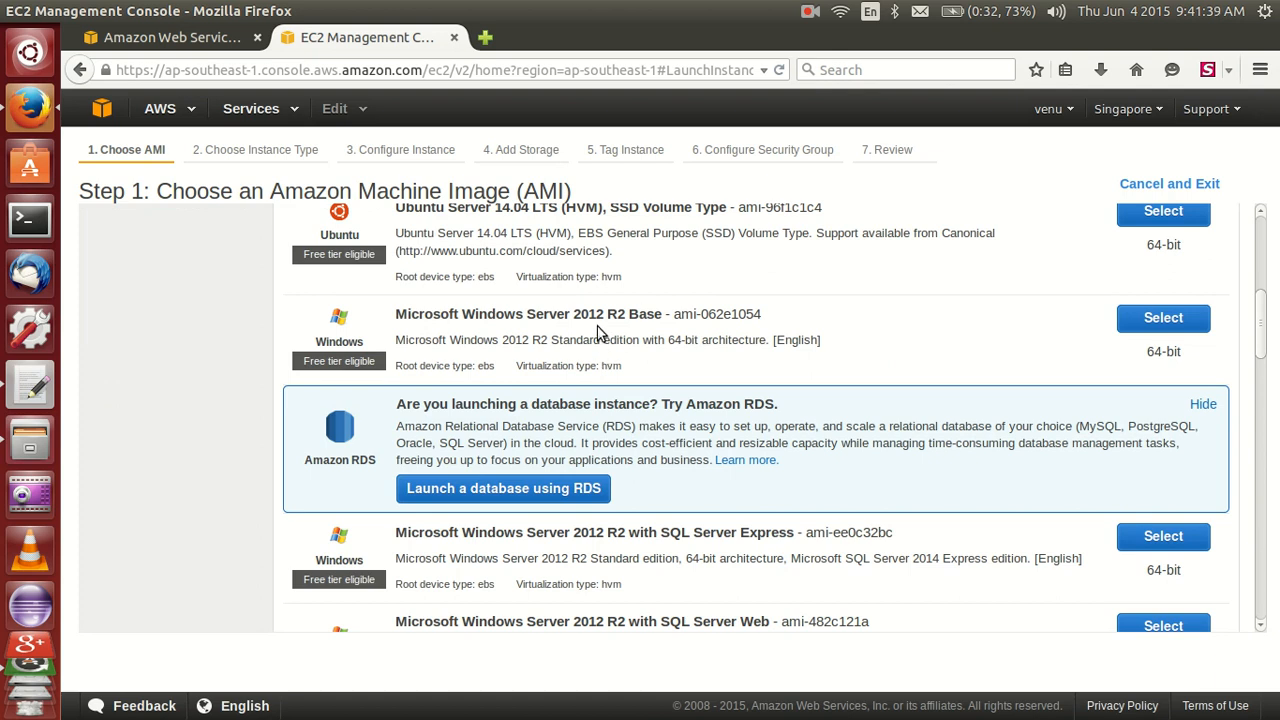
{"action": "left_click", "coordinate": [1261, 215]}
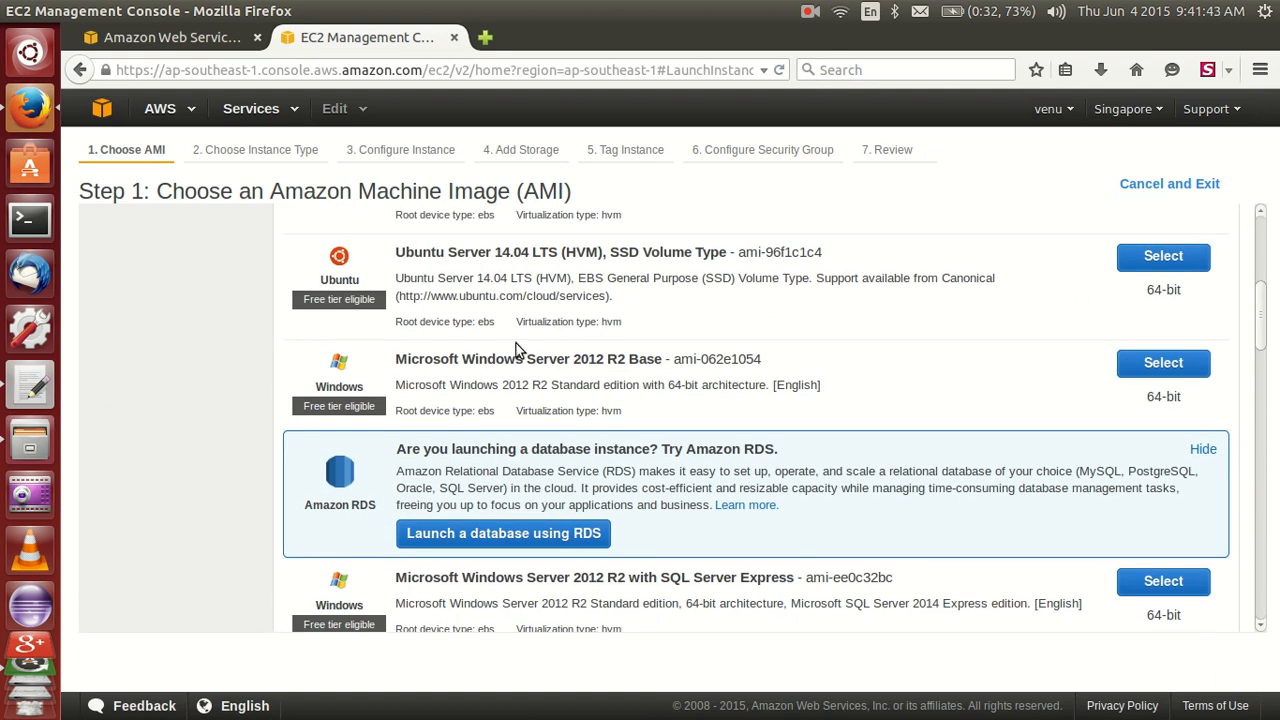
{"action": "left_click", "coordinate": [1161, 258]}
{"action": "mouse_move", "coordinate": [395, 457]}
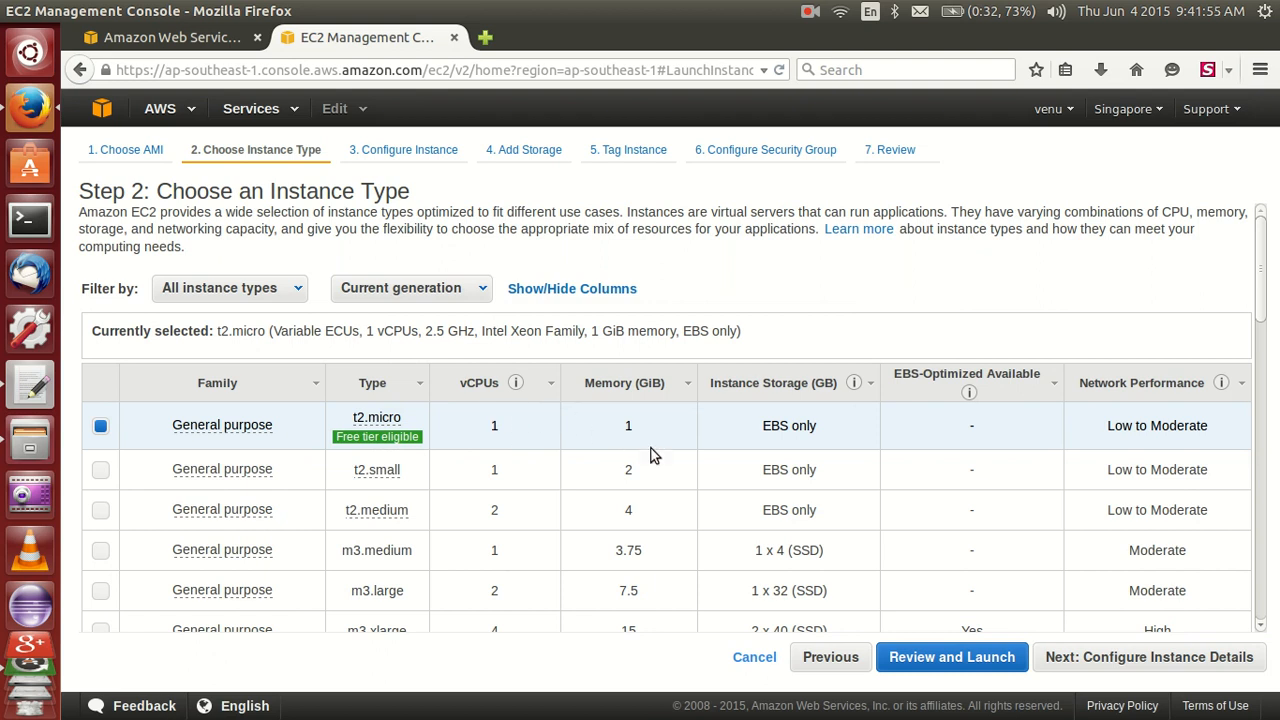
{"action": "left_click", "coordinate": [1105, 665]}
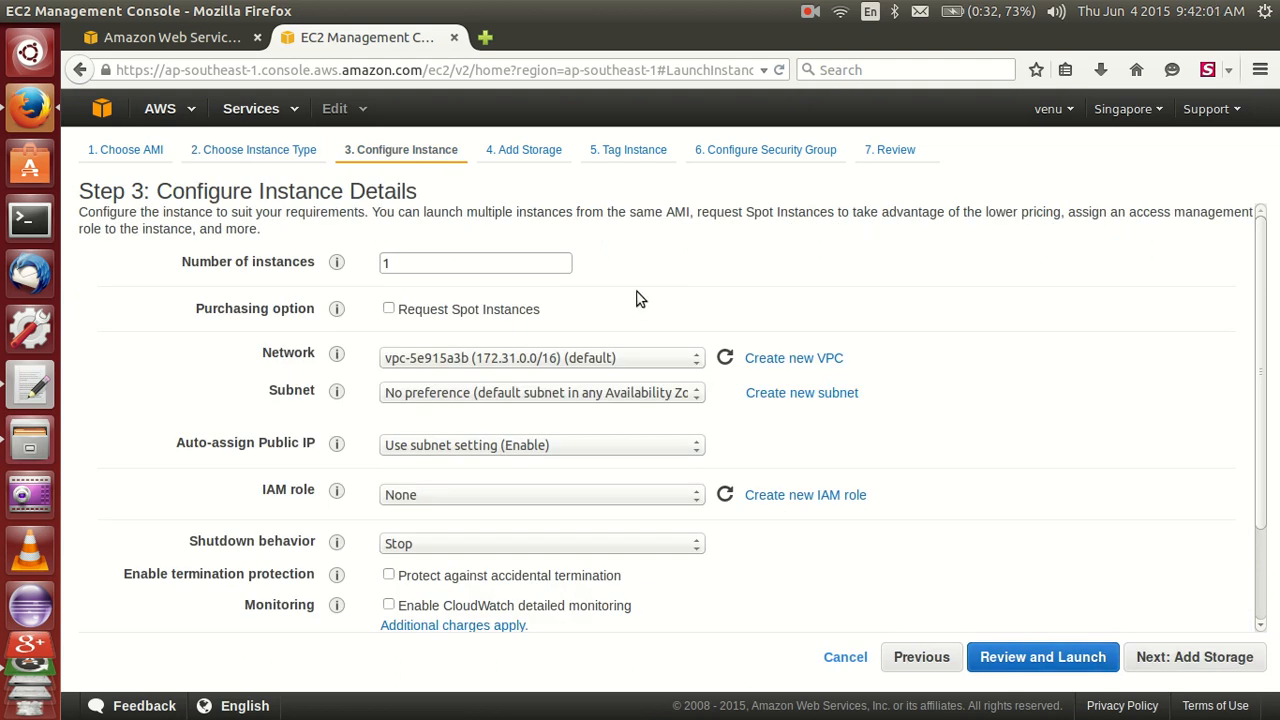
- Set the number of instances to 4 and place them in the Sample Hadoop Cluster VPC with its public subnet in ap-southeast-1b
{"action": "double_click", "coordinate": [530, 261]}
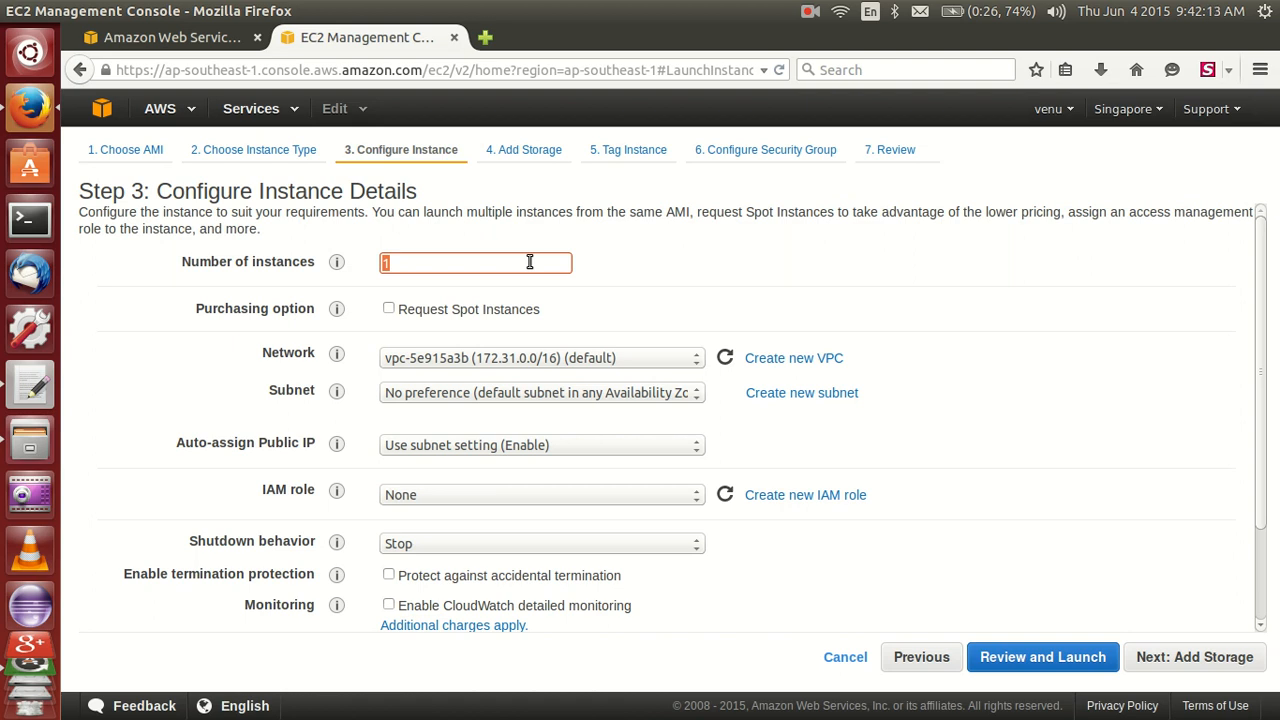
{"action": "type", "text": "4"}
{"action": "left_click", "coordinate": [695, 364]}
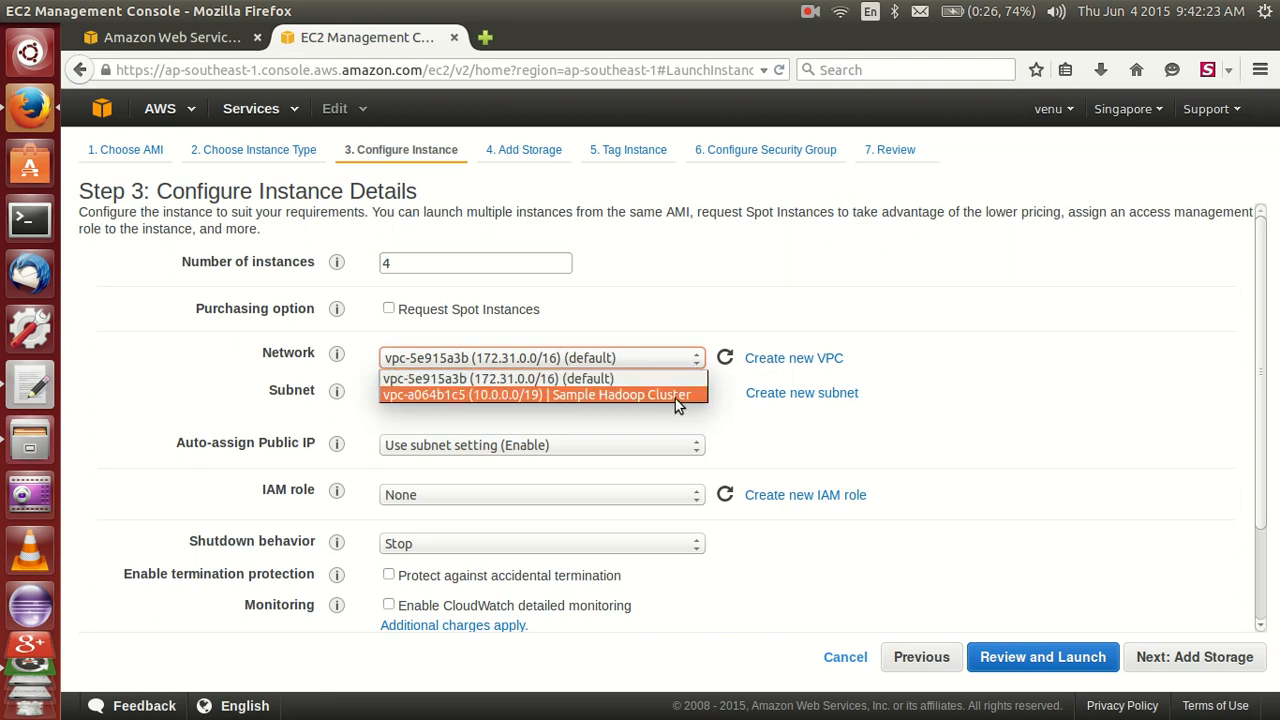
{"action": "left_click", "coordinate": [676, 396]}
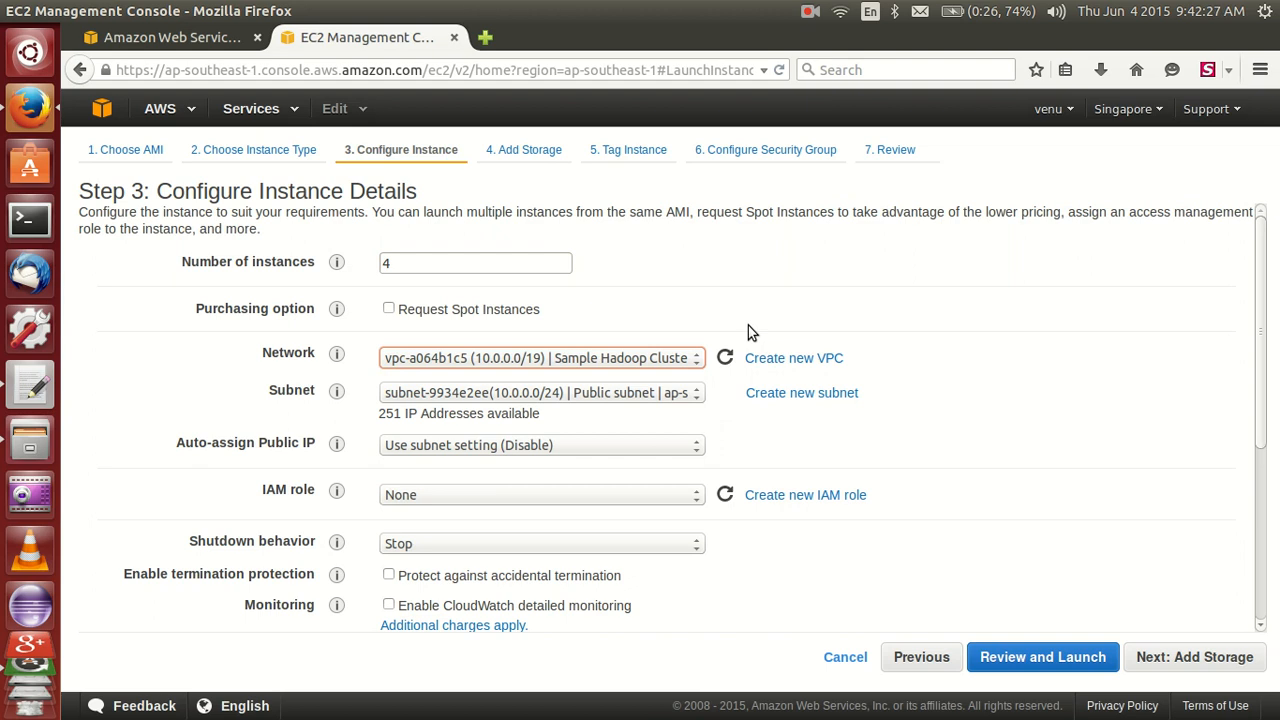
{"action": "left_click", "coordinate": [671, 396]}
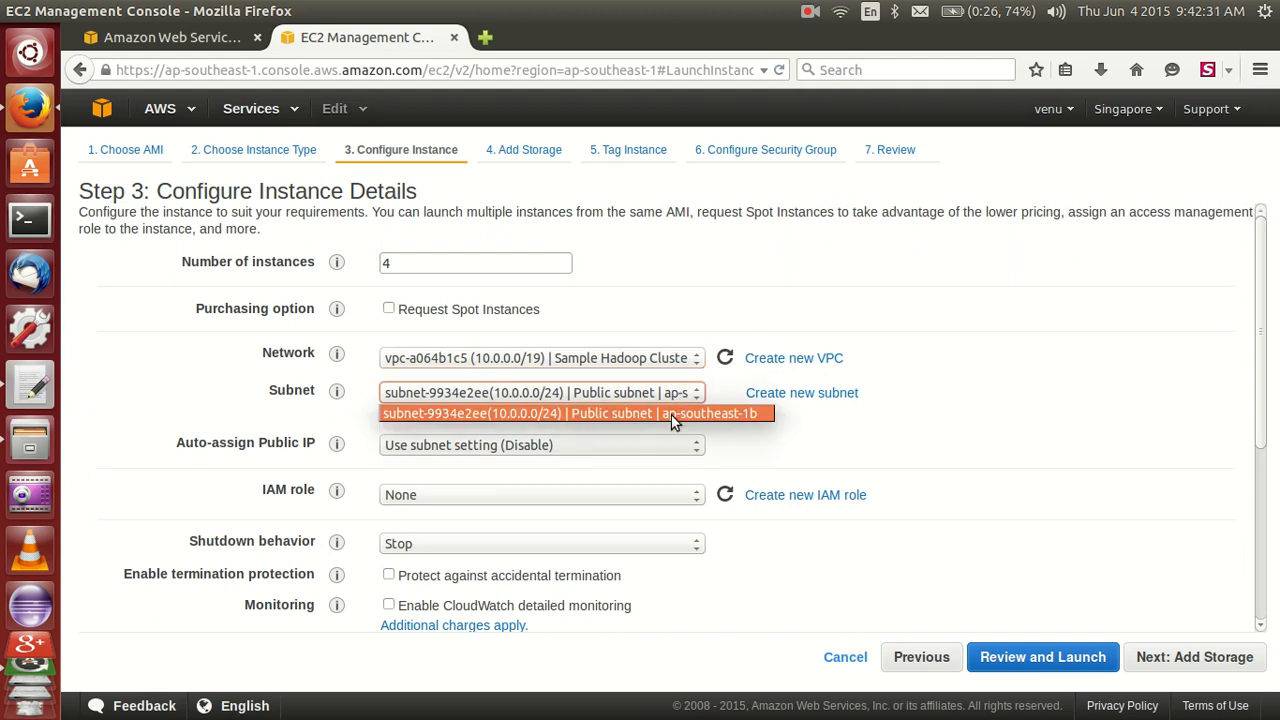
{"action": "left_click", "coordinate": [671, 414]}
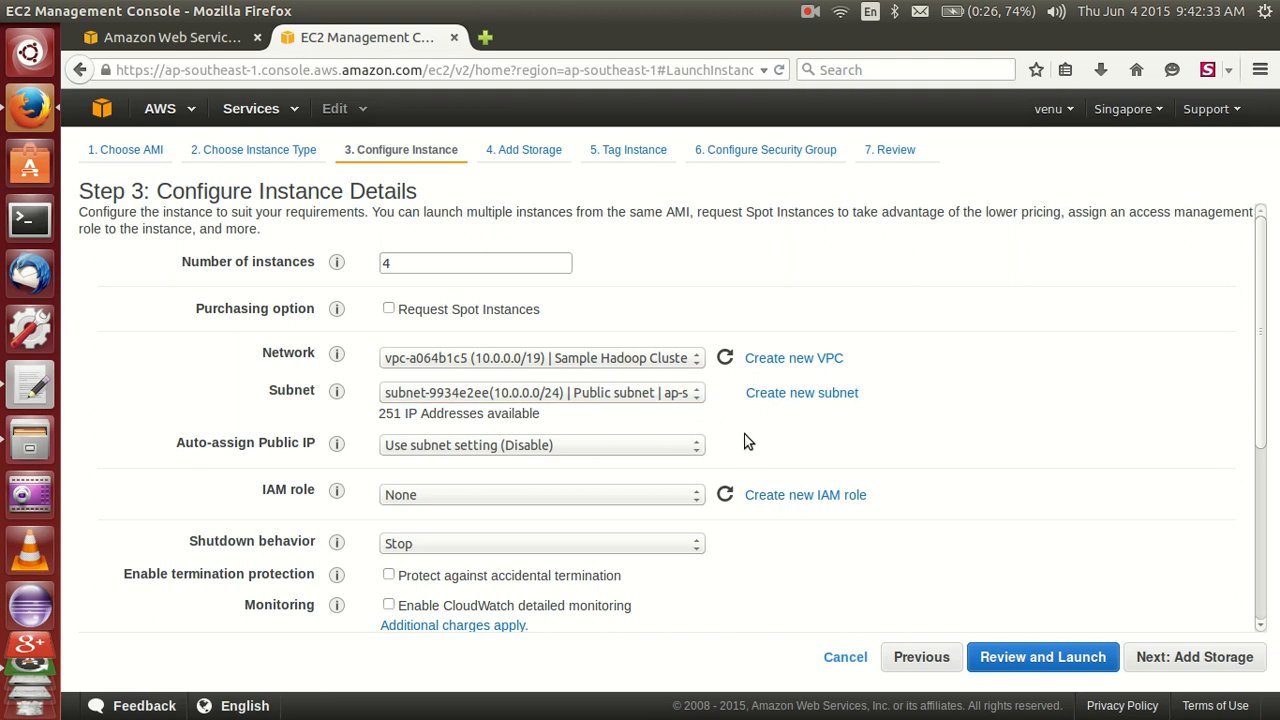
- Enable automatic public IP assignment for the instances and continue to the storage settings
{"action": "scroll", "coordinate": [745, 441], "scroll_direction": "down", "scroll_amount": 3}
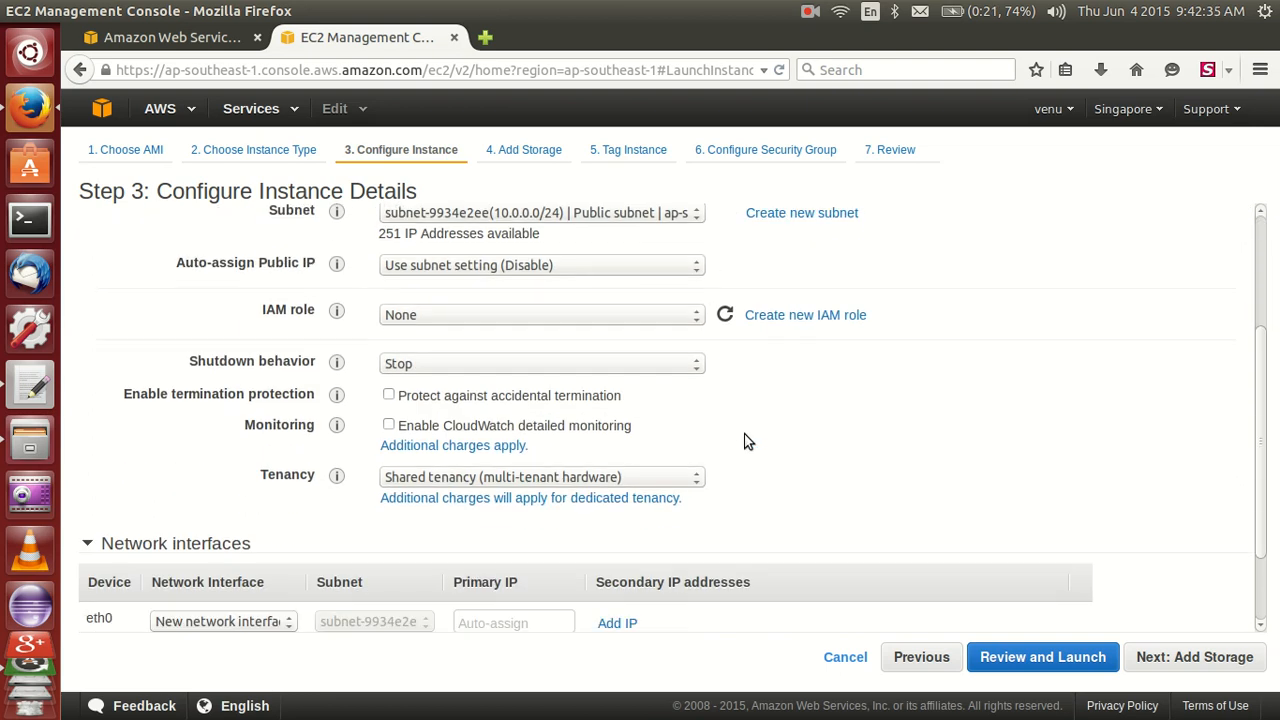
{"action": "left_click", "coordinate": [670, 266]}
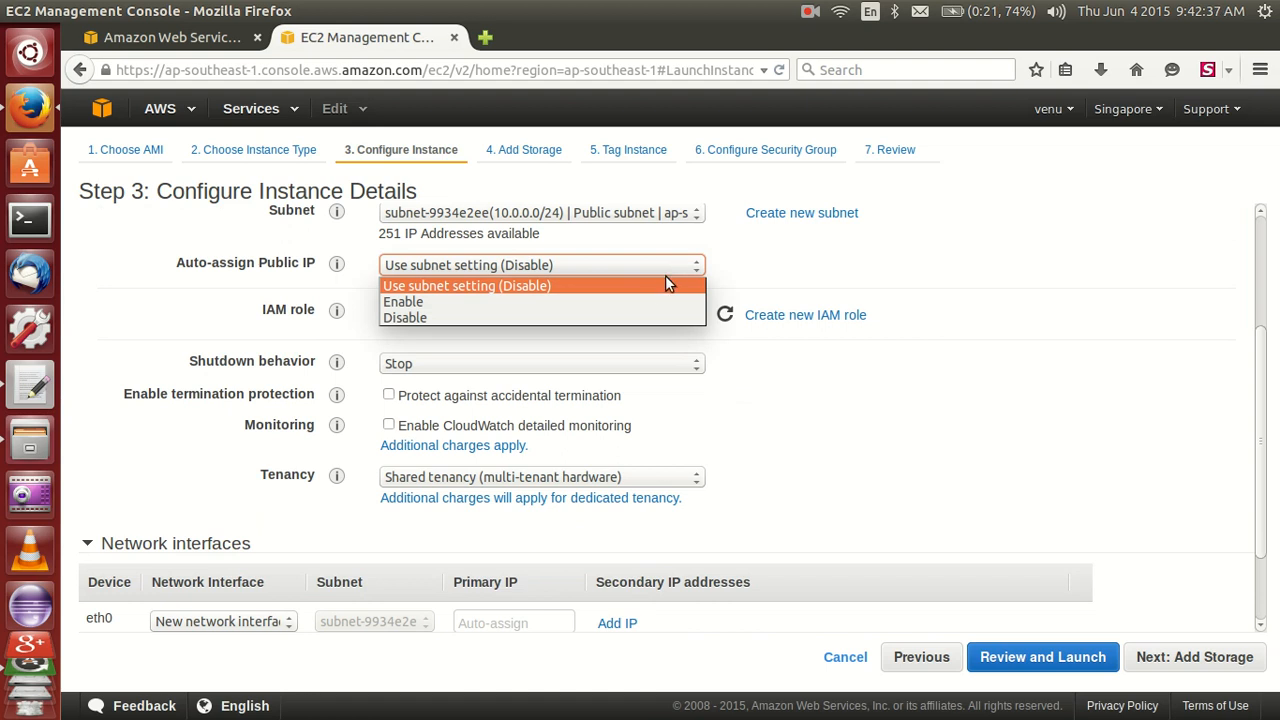
{"action": "left_click", "coordinate": [614, 302]}
{"action": "left_click", "coordinate": [748, 265]}
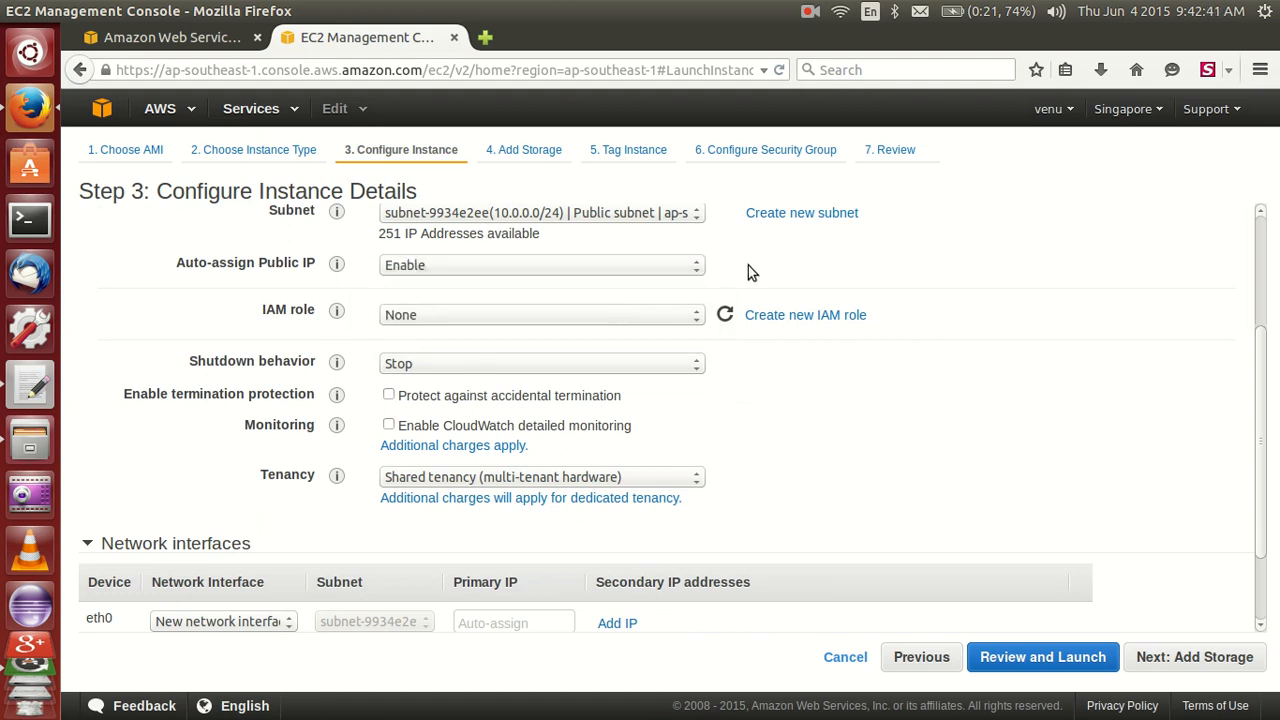
{"action": "scroll", "coordinate": [748, 265], "scroll_direction": "down", "scroll_amount": 1}
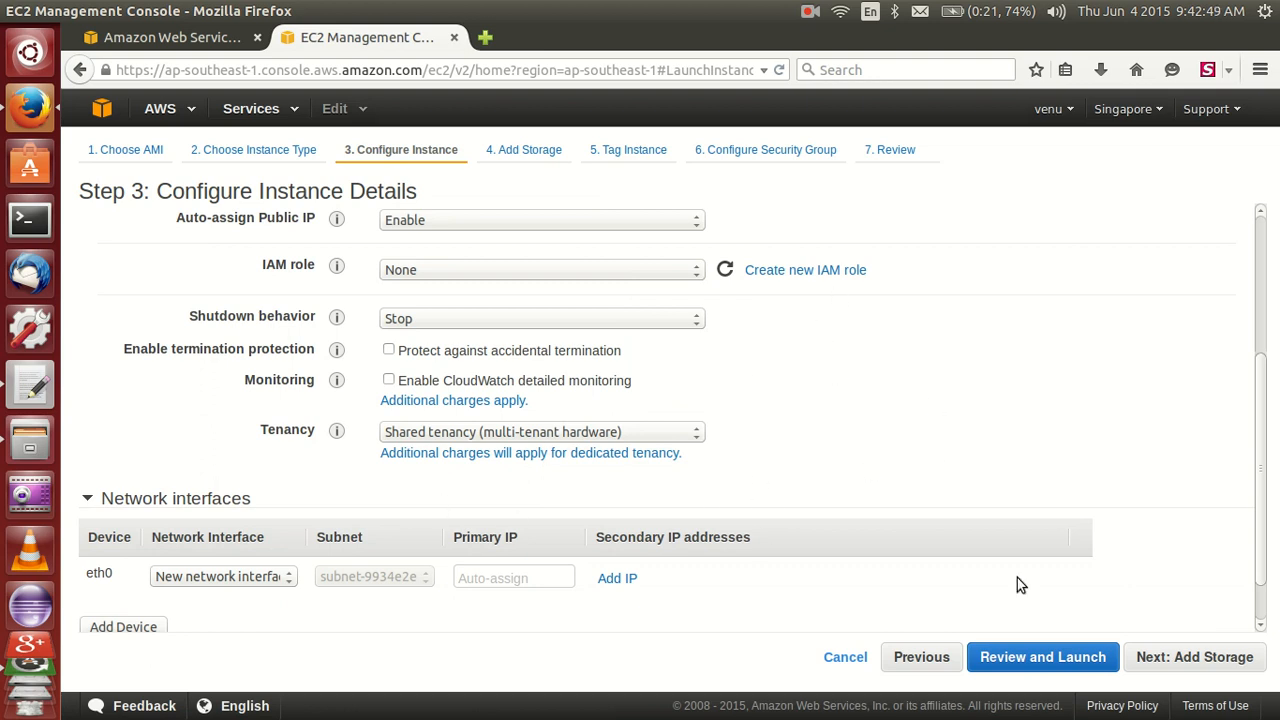
{"action": "left_click", "coordinate": [1169, 659]}
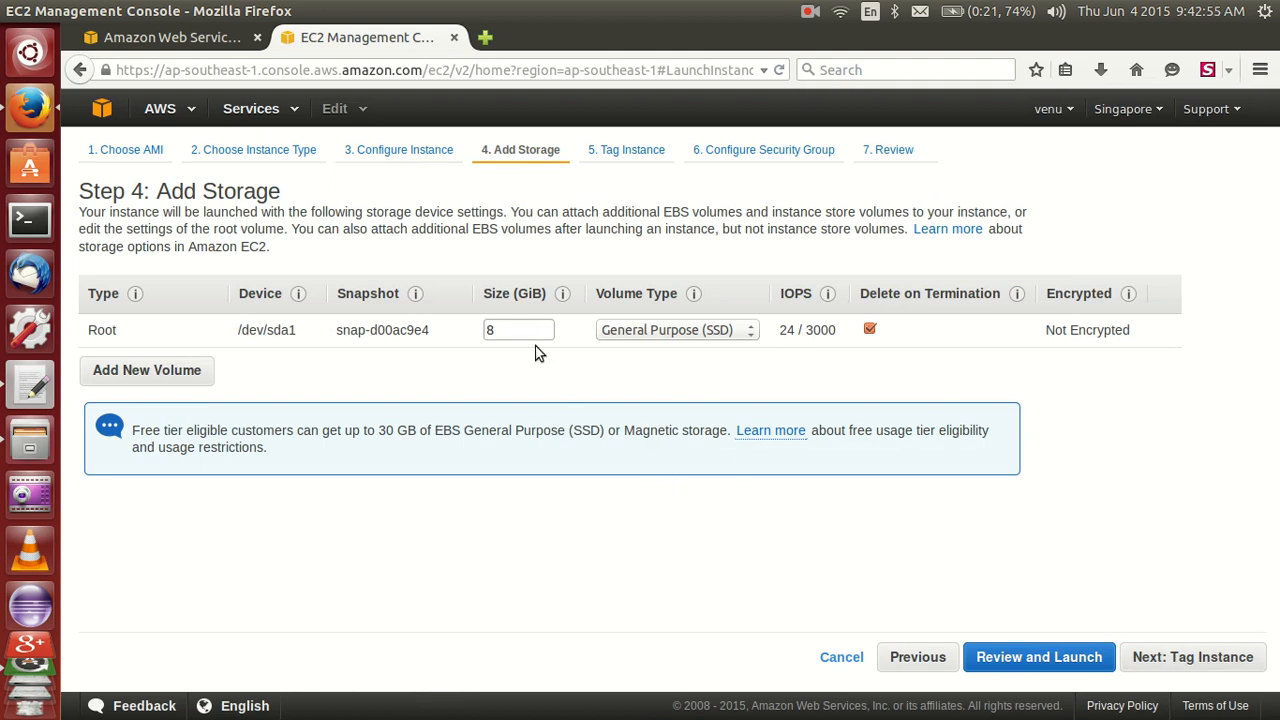
- Set the root volume size to 8 GiB and continue to instance tagging
{"action": "double_click", "coordinate": [508, 332]}
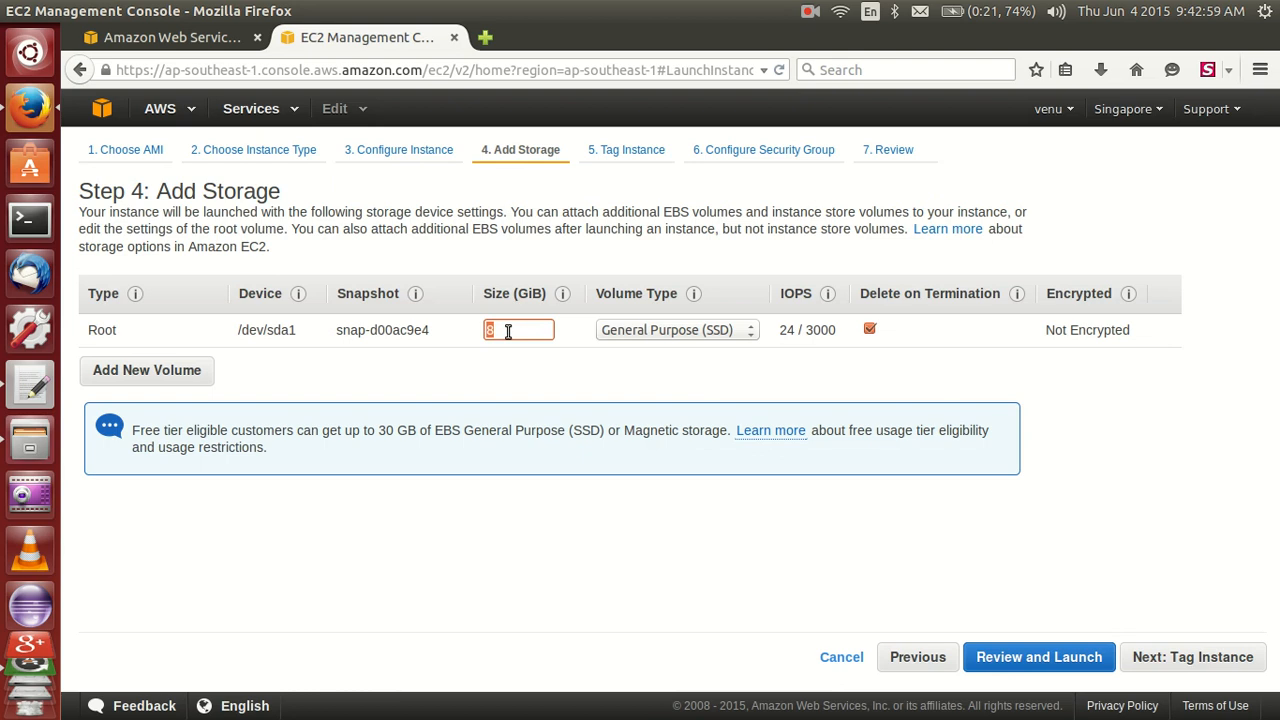
{"action": "type", "text": "4"}
{"action": "type", "text": "8"}
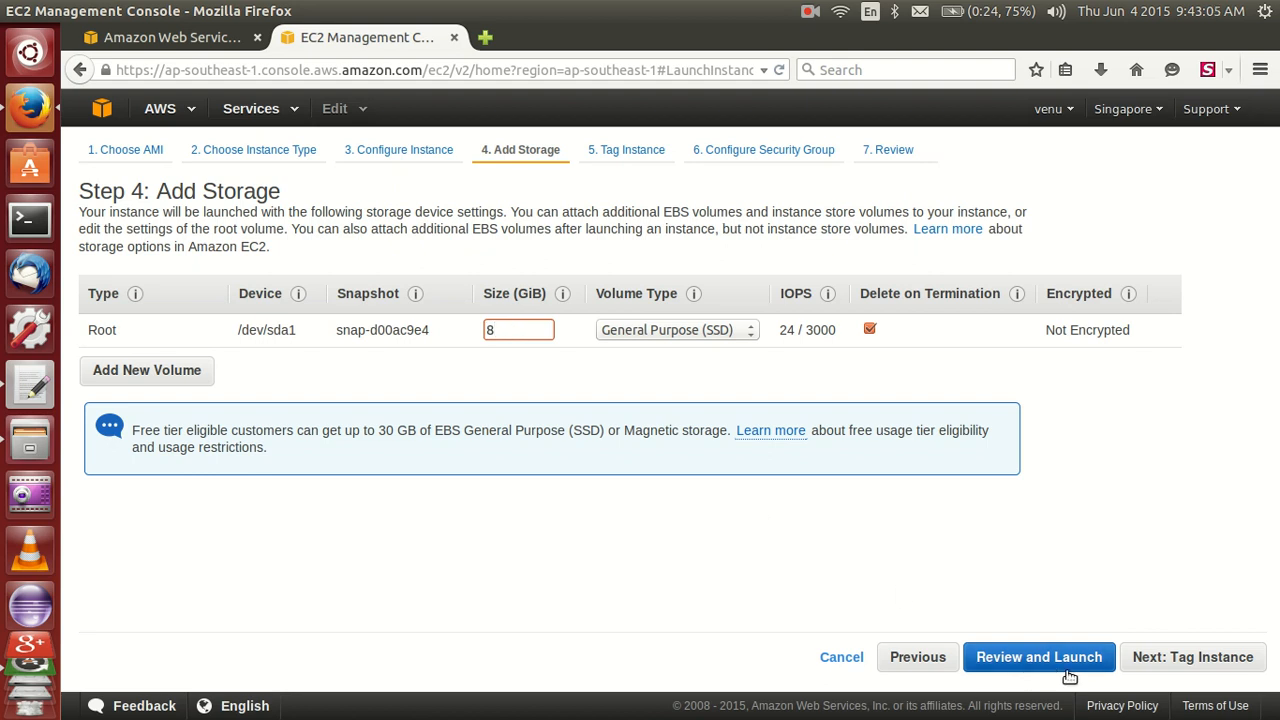
{"action": "left_click", "coordinate": [1190, 664]}
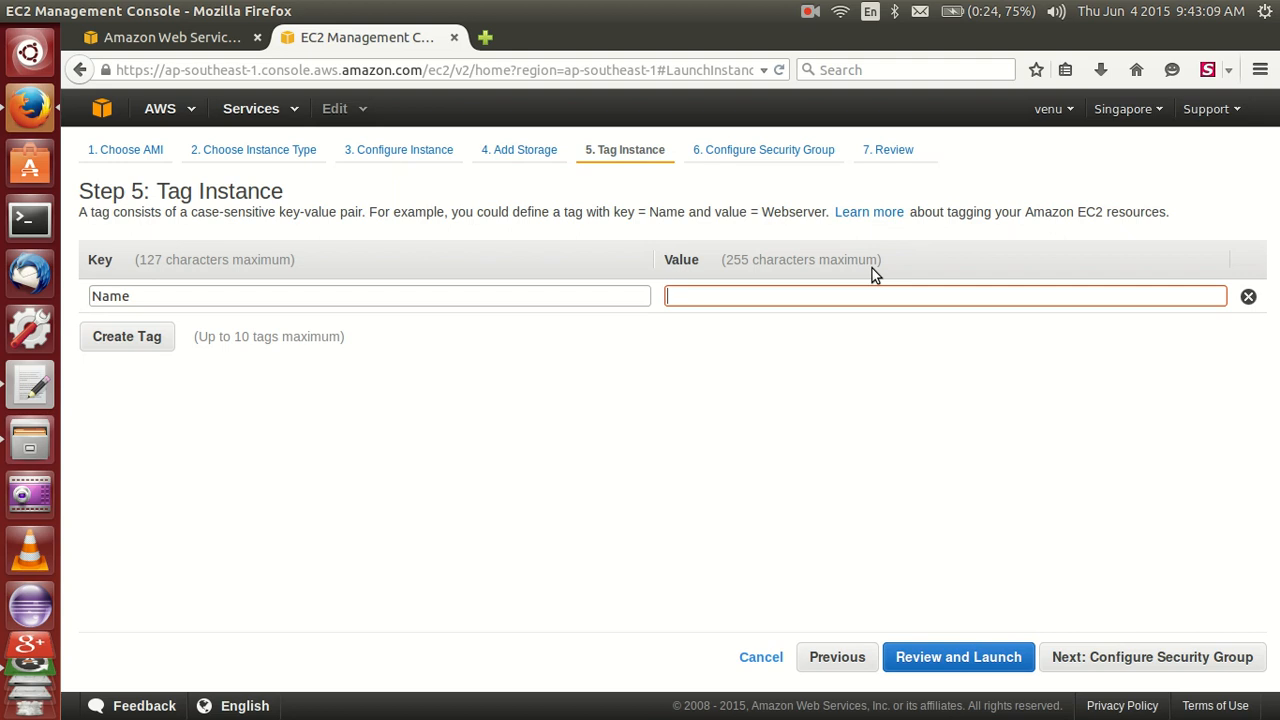
- Tag the instances with Name set to Sample Hadoop Cluster and continue to the security group settings
{"action": "type", "text": "Had"}
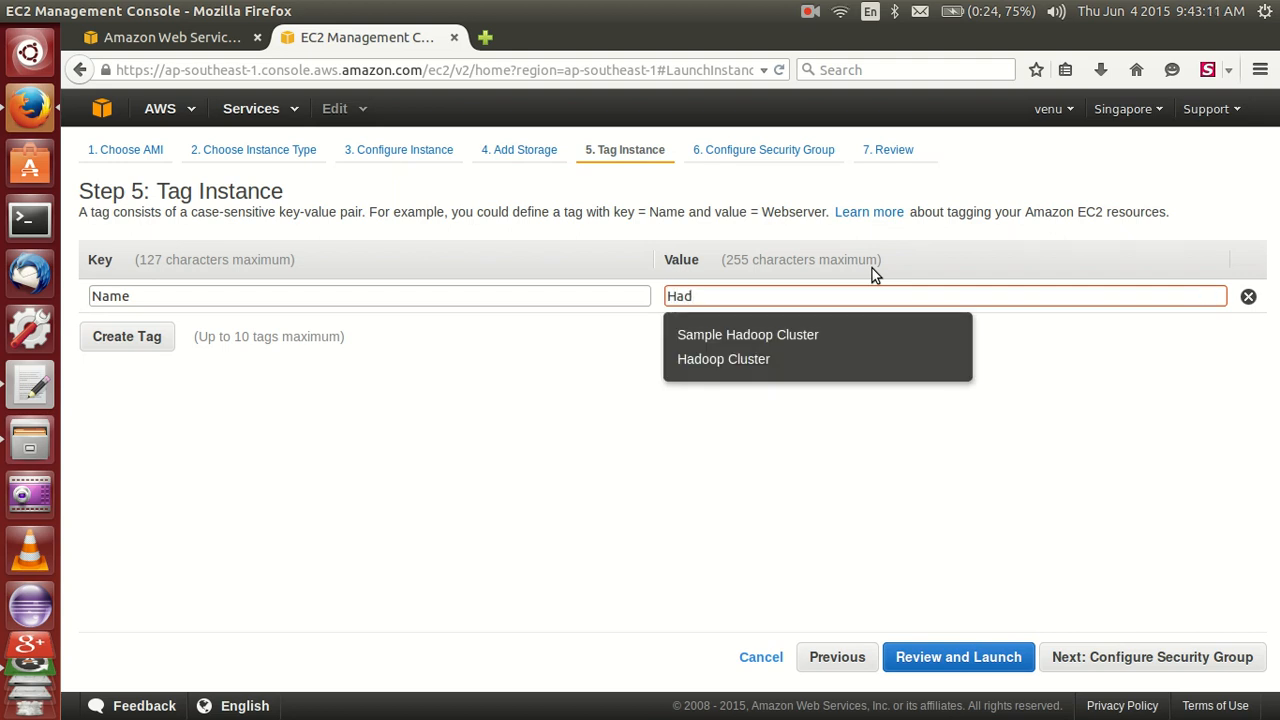
{"action": "left_click", "coordinate": [809, 334]}
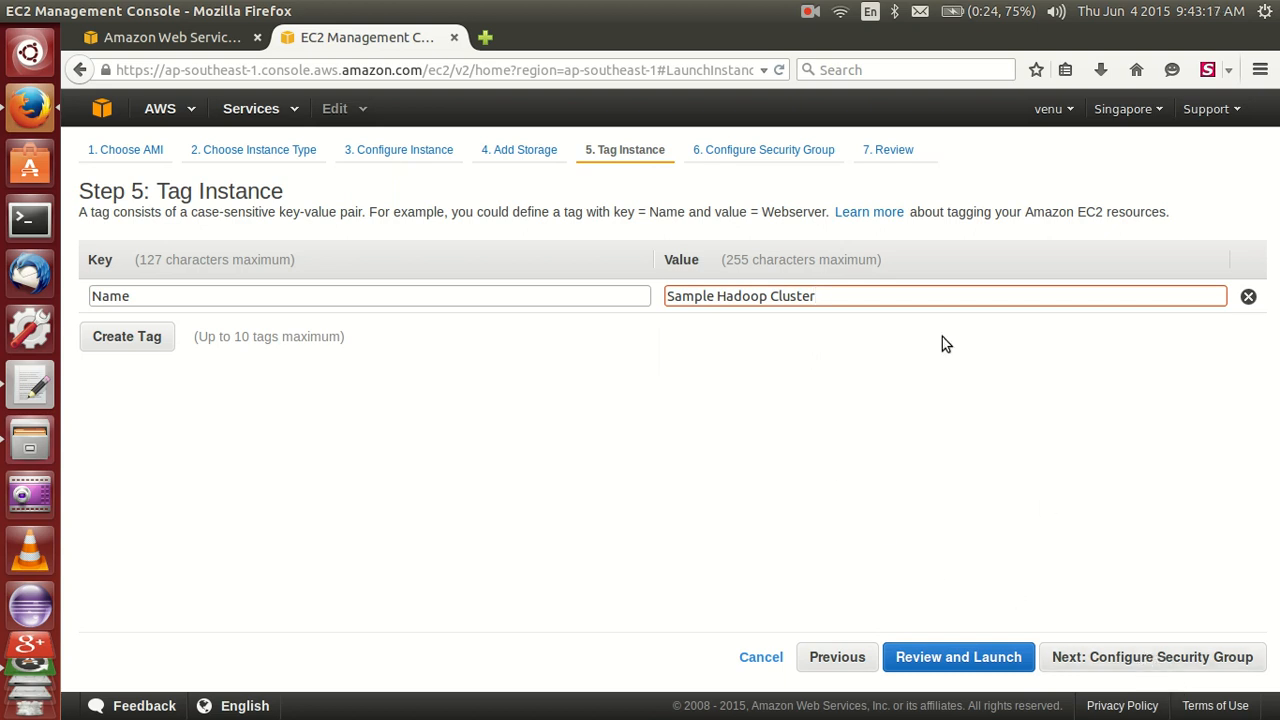
{"action": "left_click", "coordinate": [1127, 662]}
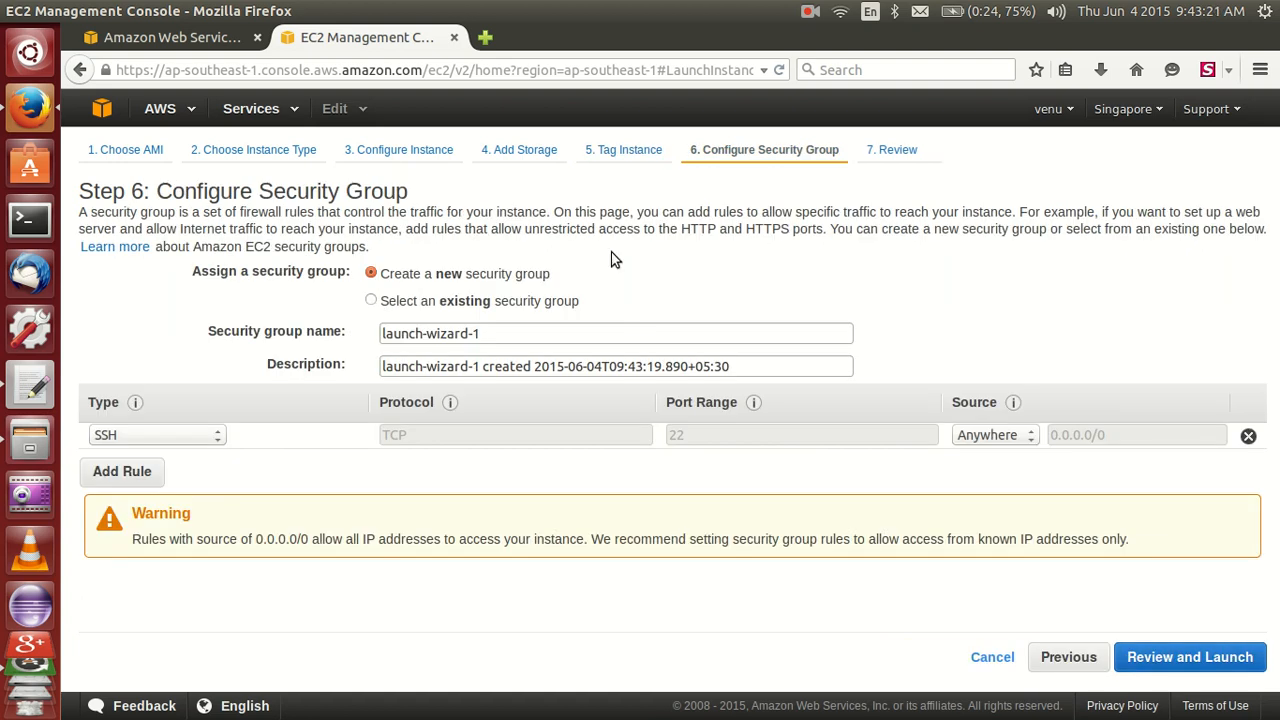
{"action": "left_click", "coordinate": [372, 301]}
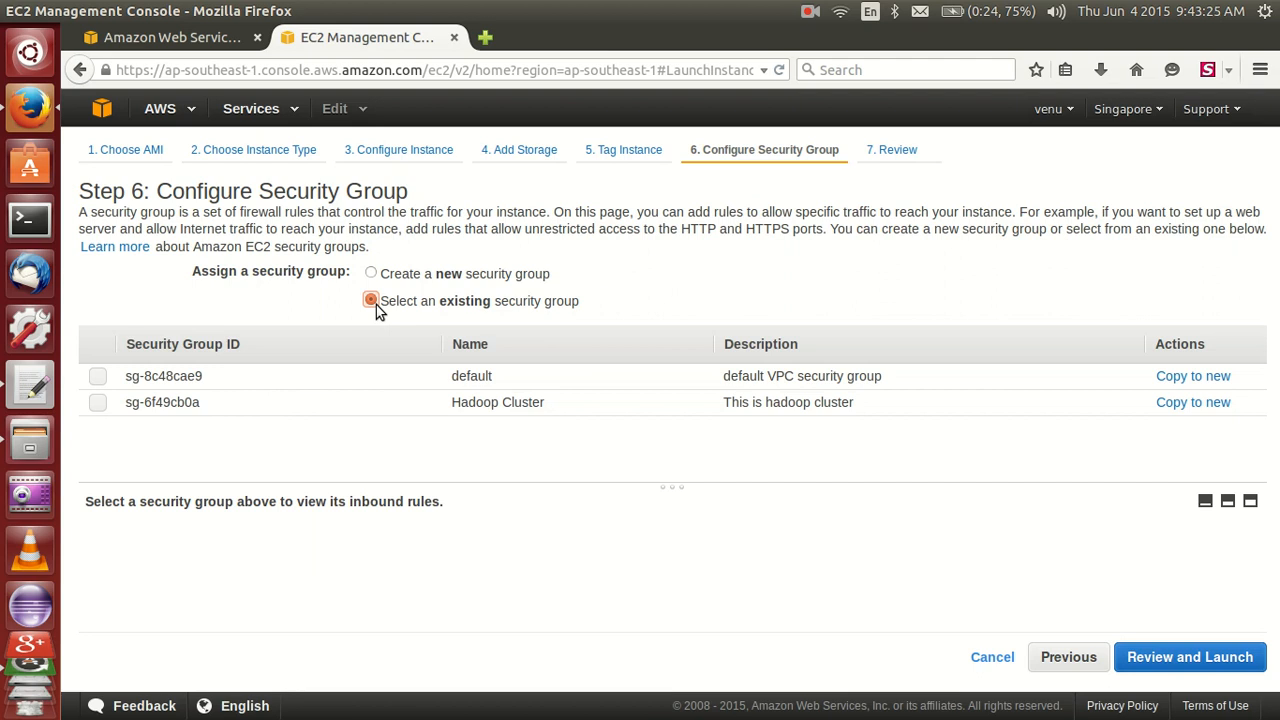
{"action": "left_click", "coordinate": [512, 411]}
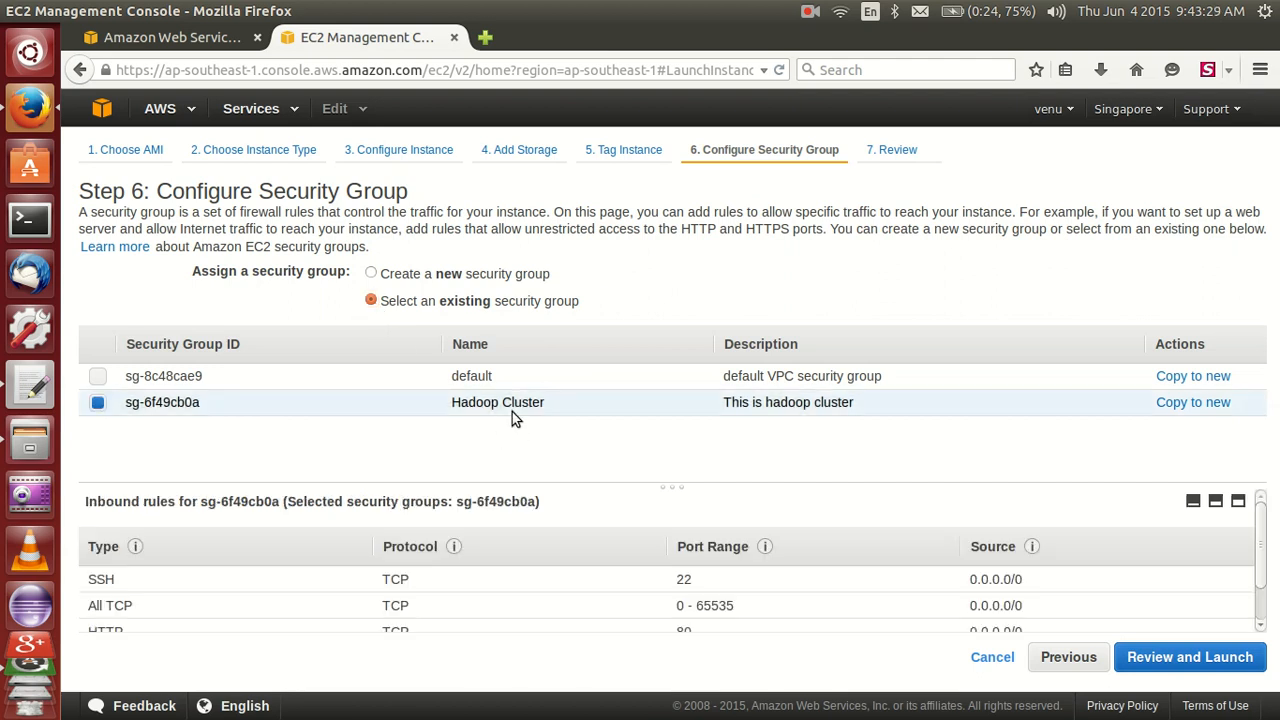
{"action": "left_click", "coordinate": [371, 275]}
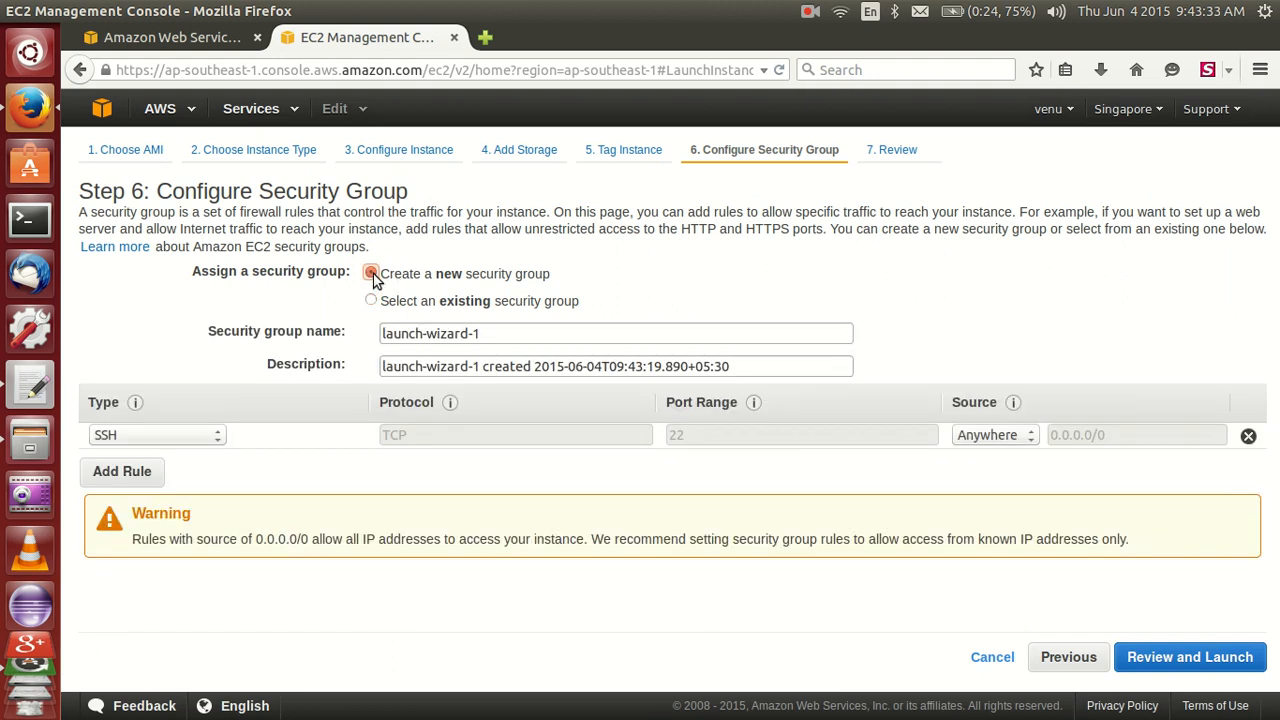
{"action": "left_click", "coordinate": [371, 301]}
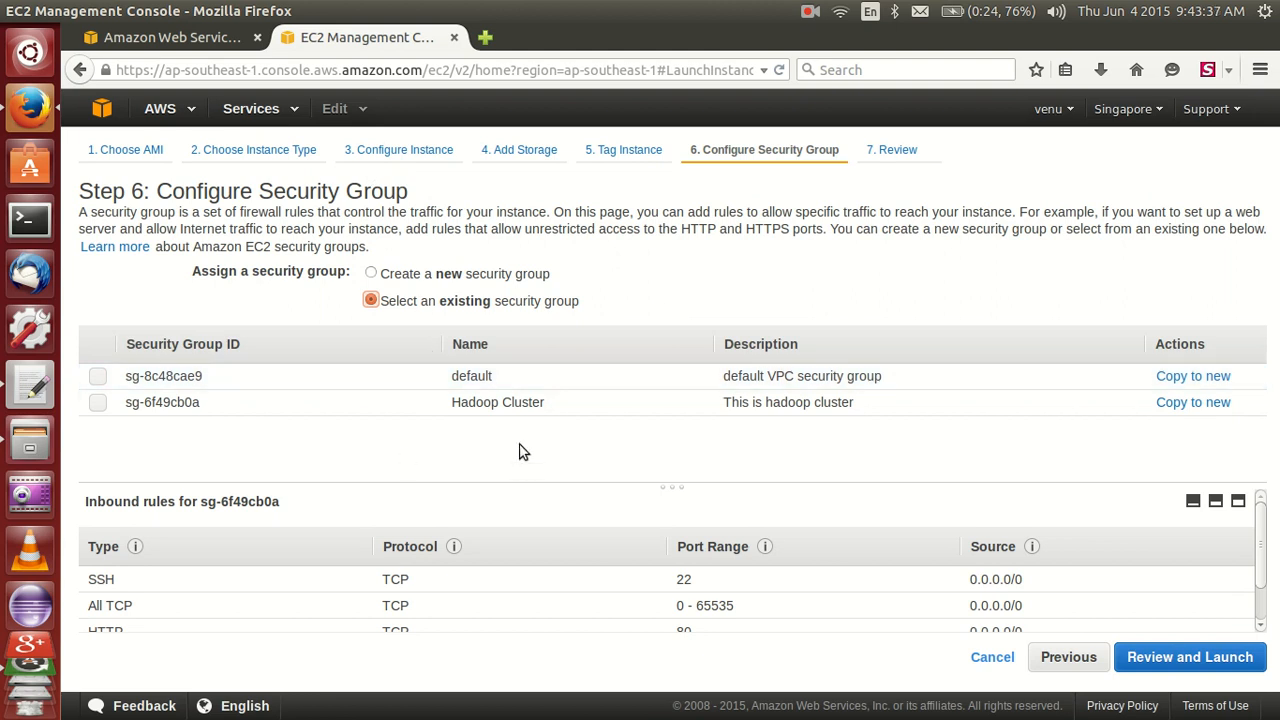
{"action": "left_click", "coordinate": [98, 403]}
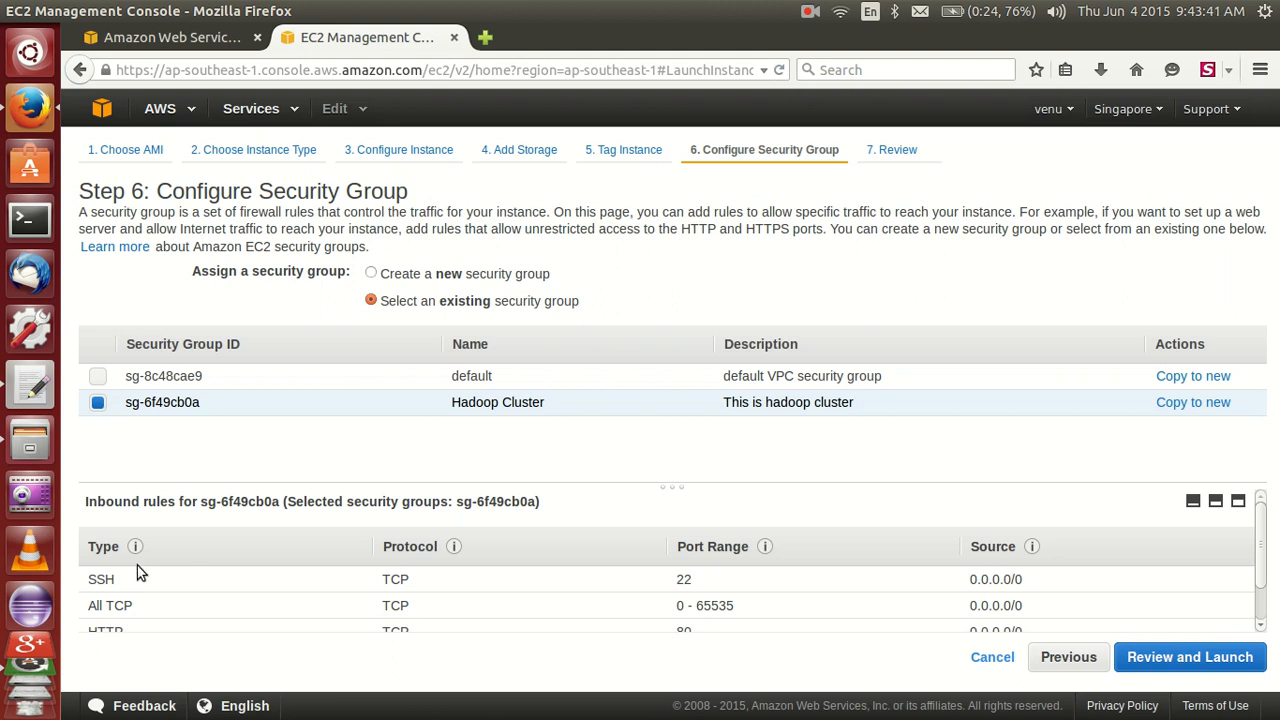
{"action": "left_click", "coordinate": [372, 274]}
{"action": "left_click", "coordinate": [372, 301]}
{"action": "left_click", "coordinate": [375, 275]}
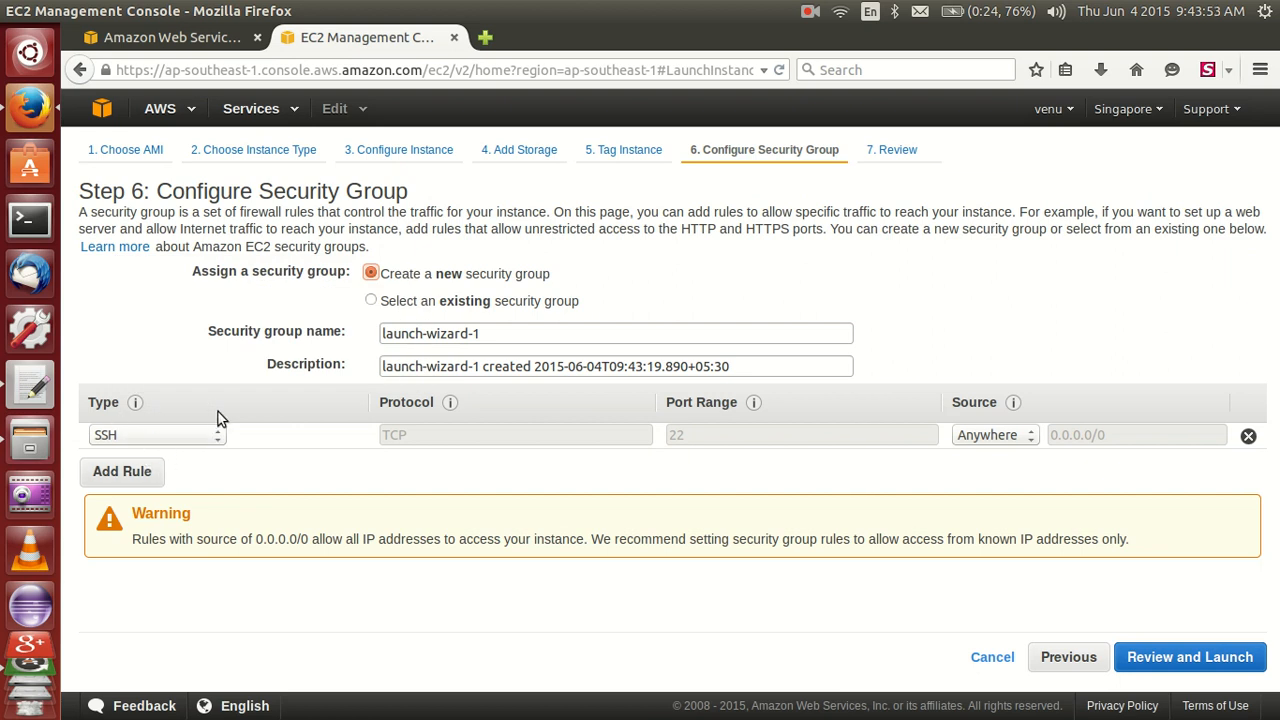
- Assign the existing Hadoop Cluster security group to the instances and continue to the launch review
{"action": "left_click", "coordinate": [371, 301]}
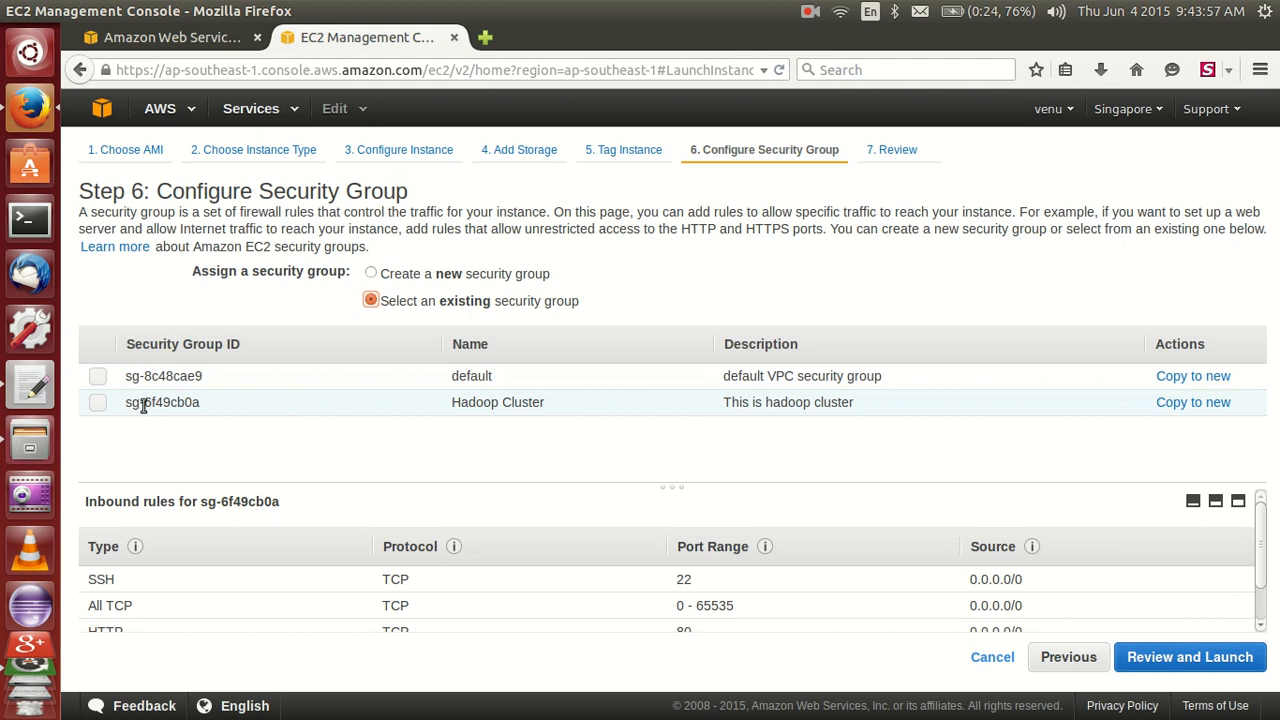
{"action": "left_click", "coordinate": [98, 402]}
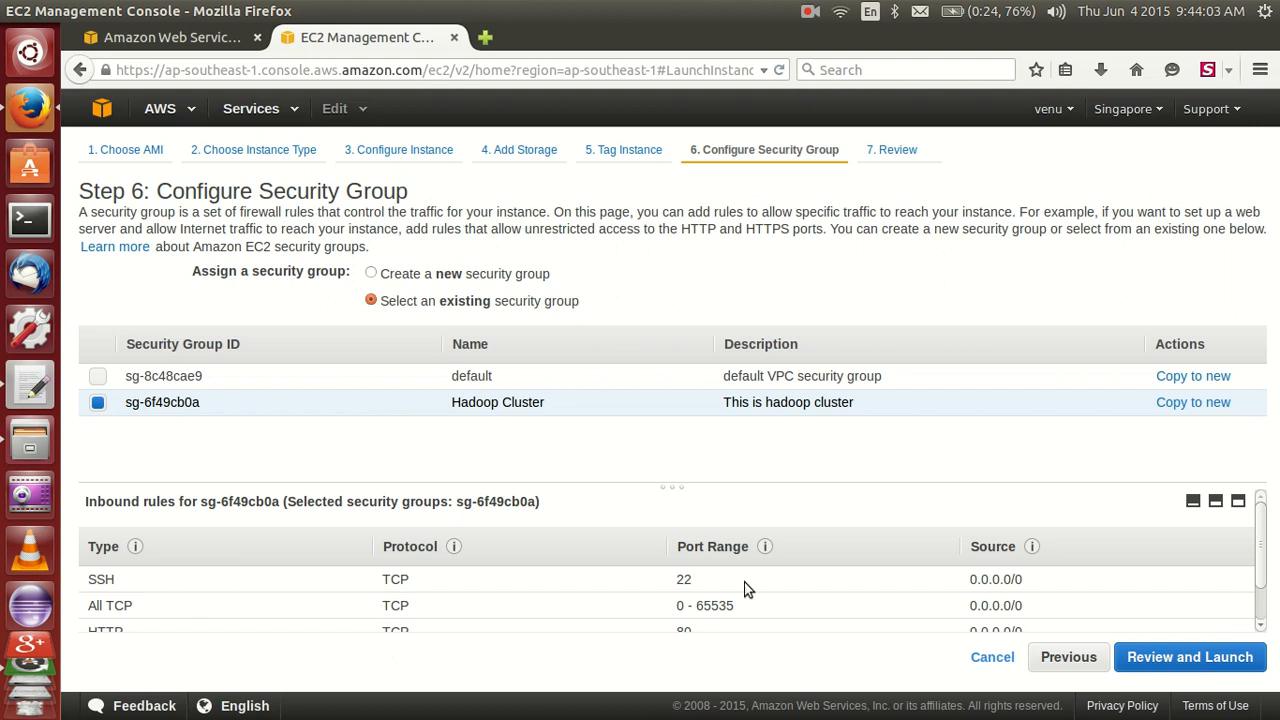
{"action": "scroll", "coordinate": [1262, 612], "scroll_direction": "down", "scroll_amount": 1}
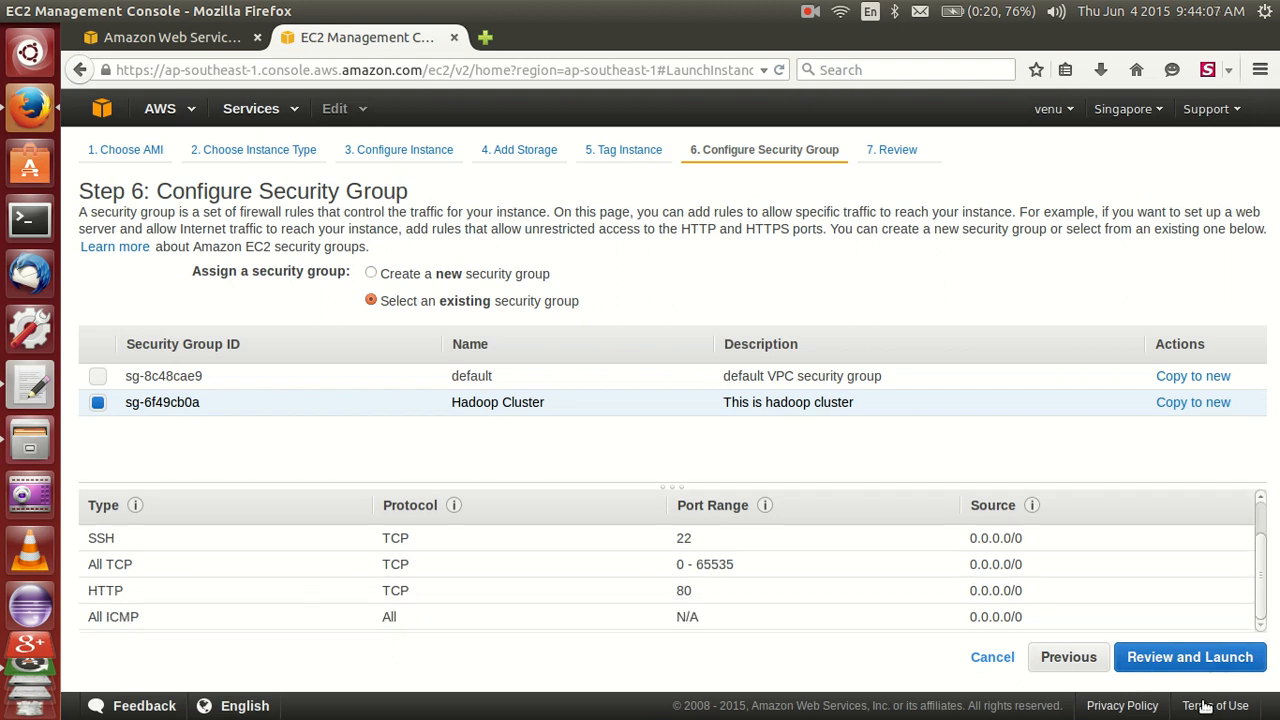
{"action": "left_click", "coordinate": [1186, 666]}
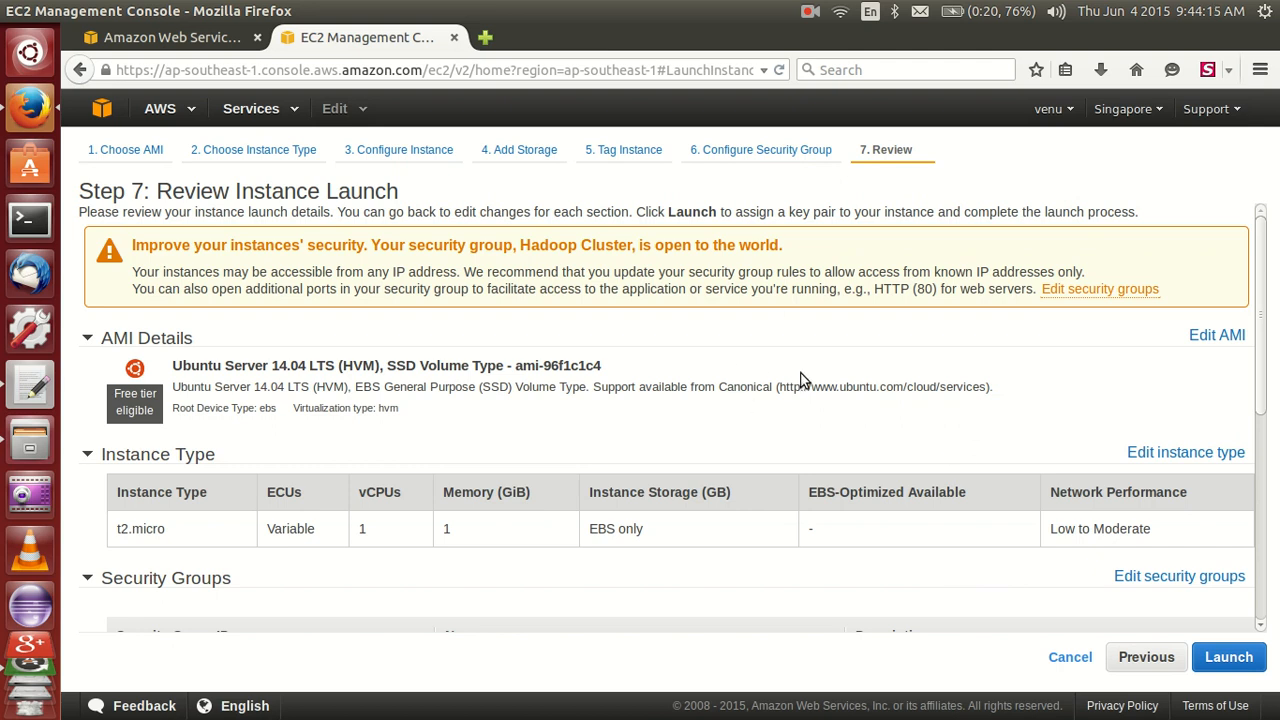
- Review the launch summary, including the security group's inbound rules, the instance details, the storage and the tags
{"action": "left_click", "coordinate": [1260, 484]}
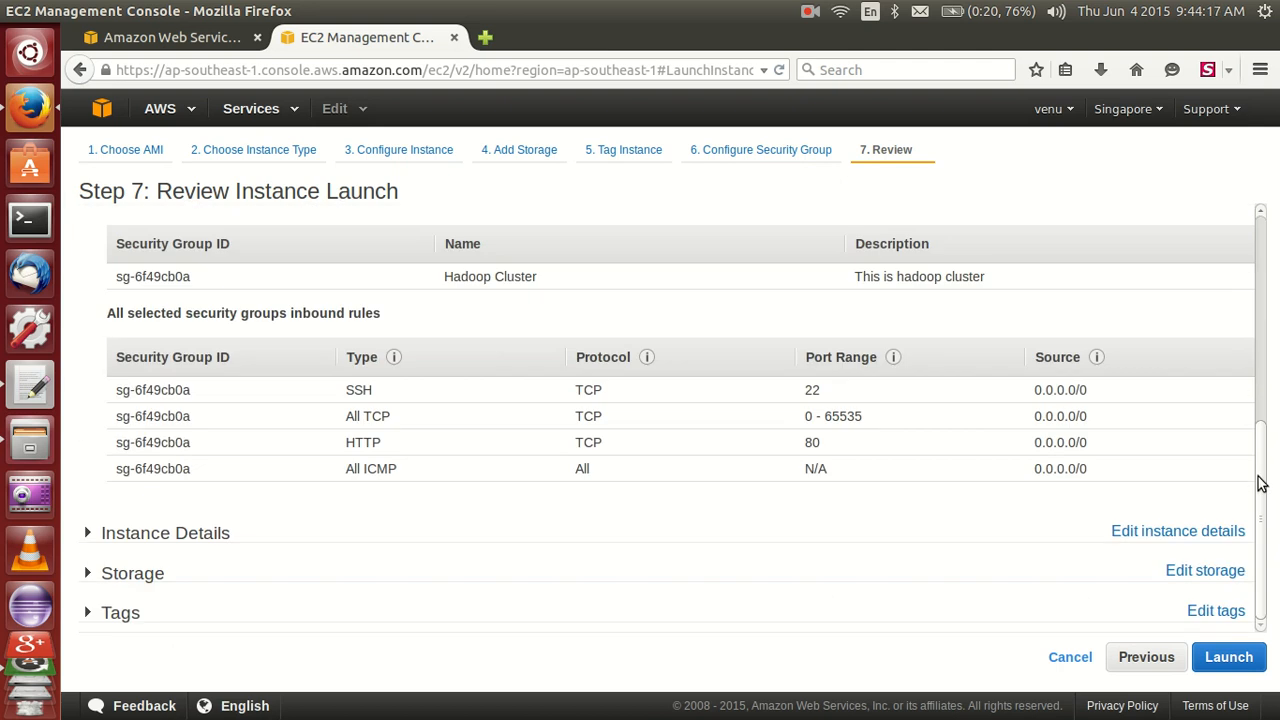
{"action": "left_click", "coordinate": [214, 536]}
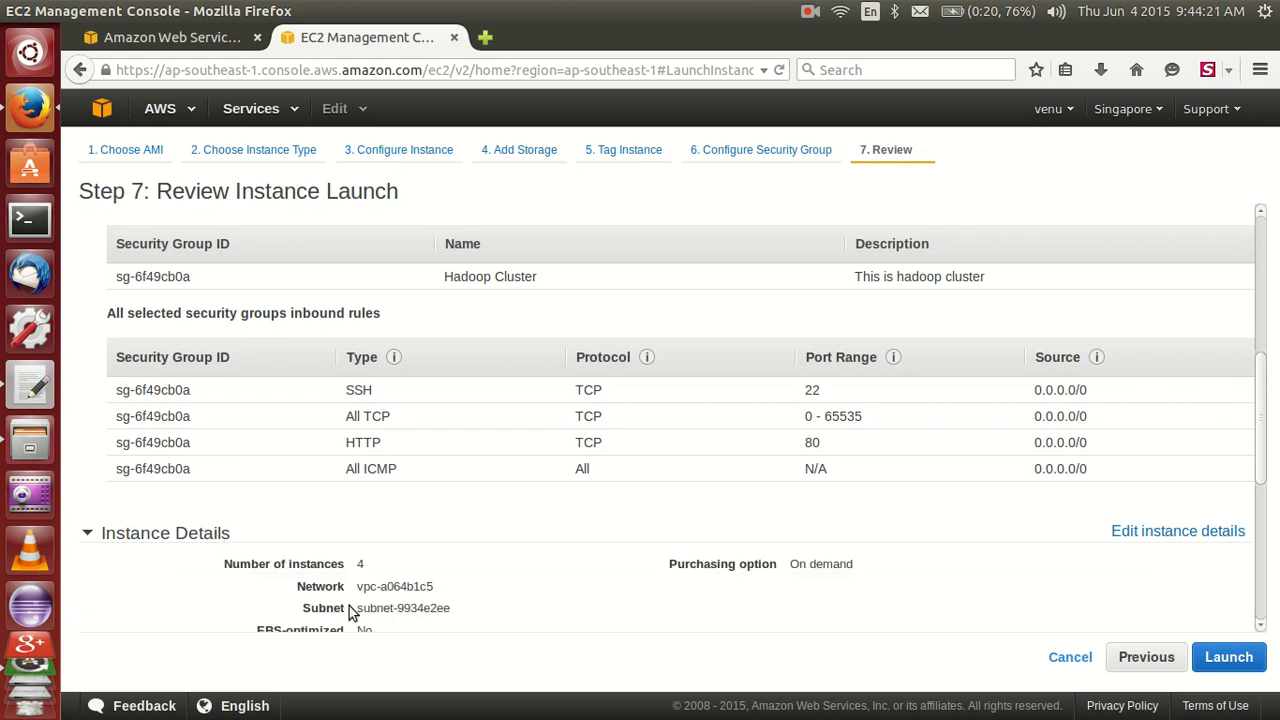
{"action": "left_click", "coordinate": [1262, 512]}
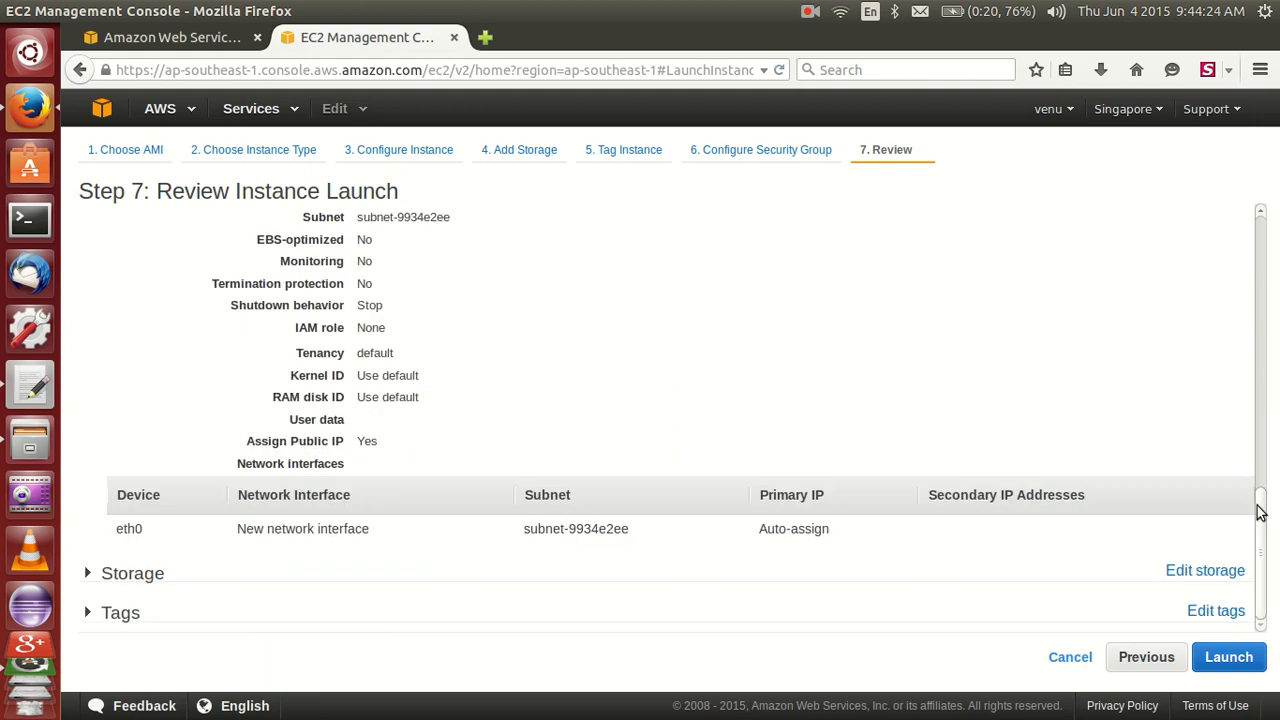
{"action": "left_click", "coordinate": [1064, 580]}
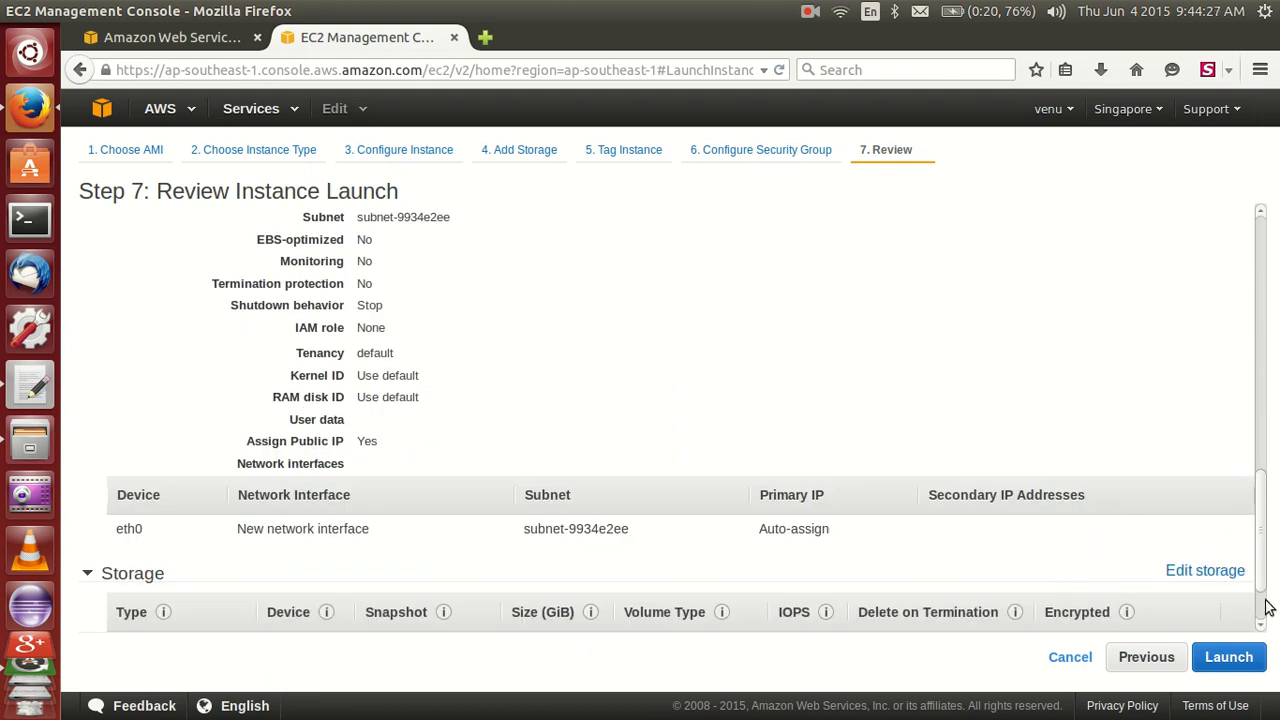
{"action": "scroll", "coordinate": [1261, 610], "scroll_direction": "down", "scroll_amount": 2}
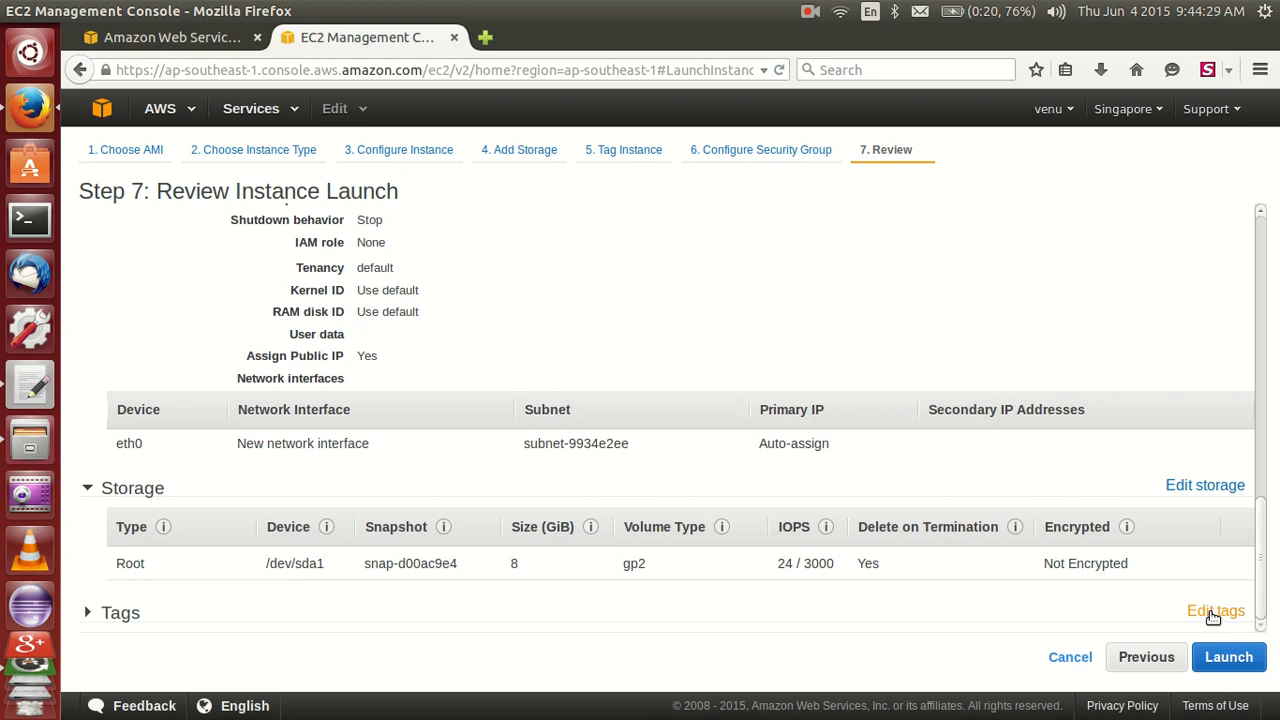
{"action": "left_click", "coordinate": [1090, 616]}
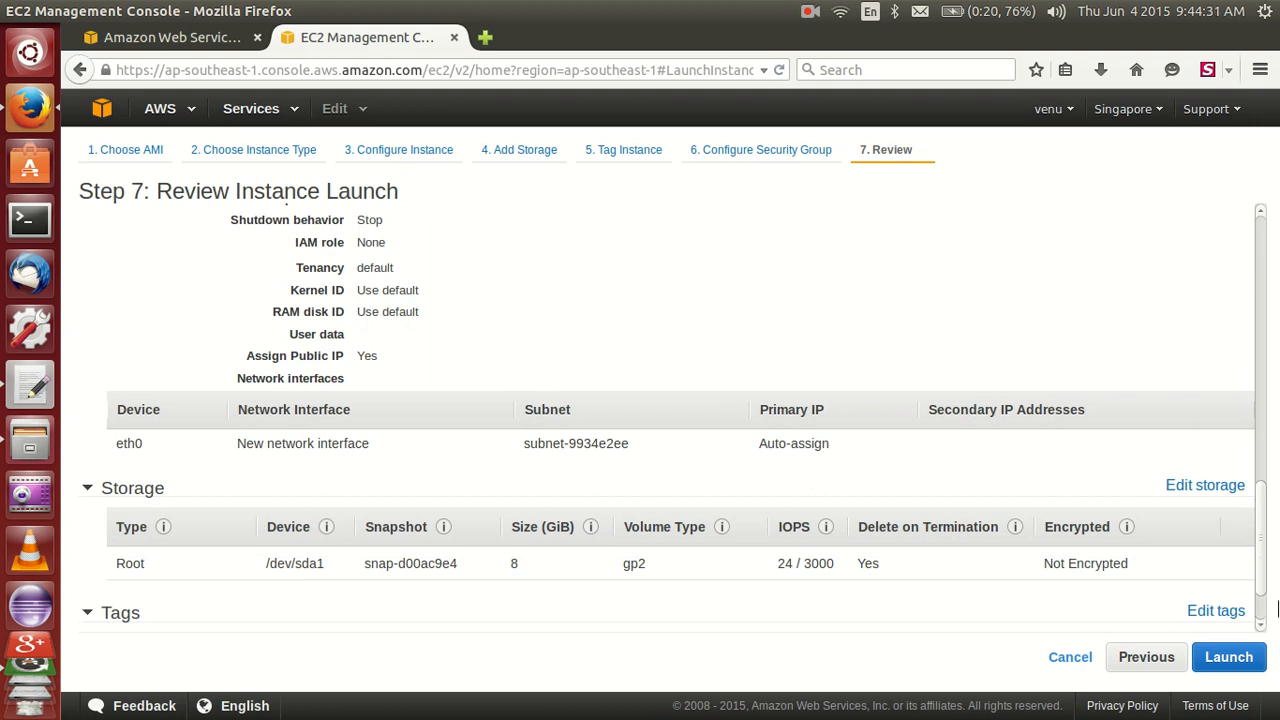
{"action": "scroll", "coordinate": [1260, 612], "scroll_direction": "down", "scroll_amount": 2}
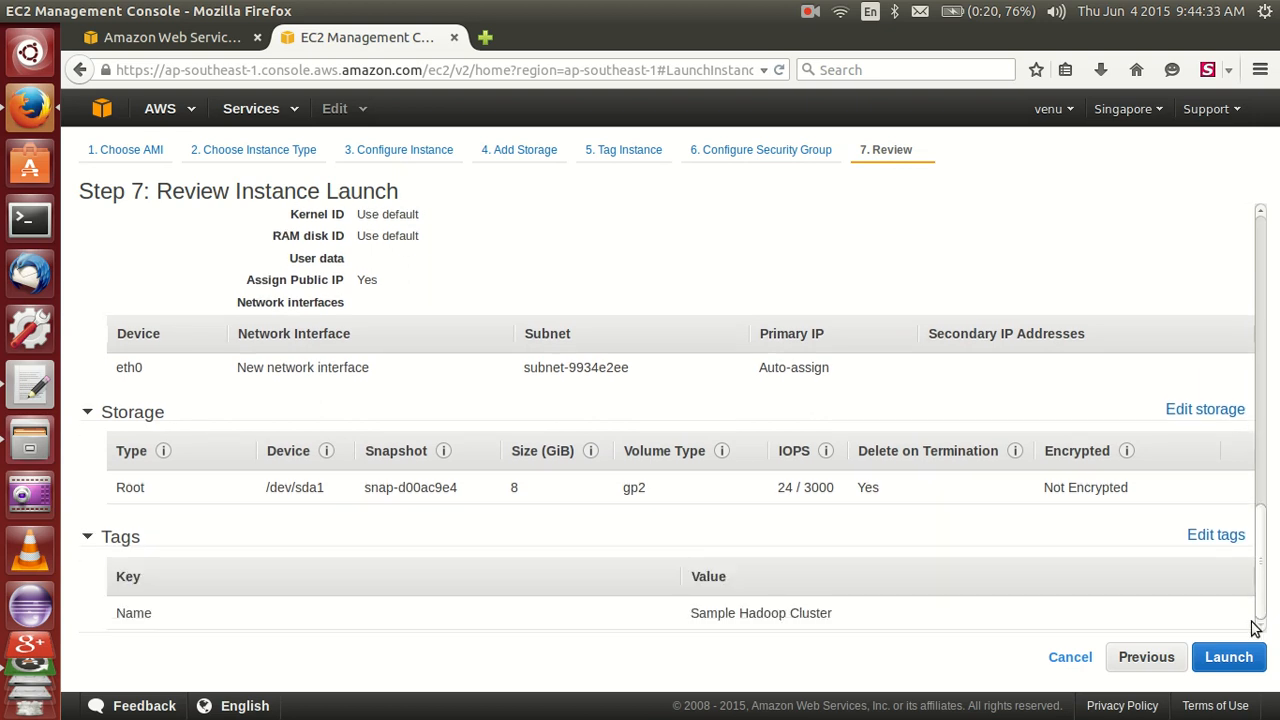
- Launch the instances with the existing key pair sample hadoop cluster, acknowledging access to its private key file
{"action": "left_click", "coordinate": [1228, 662]}
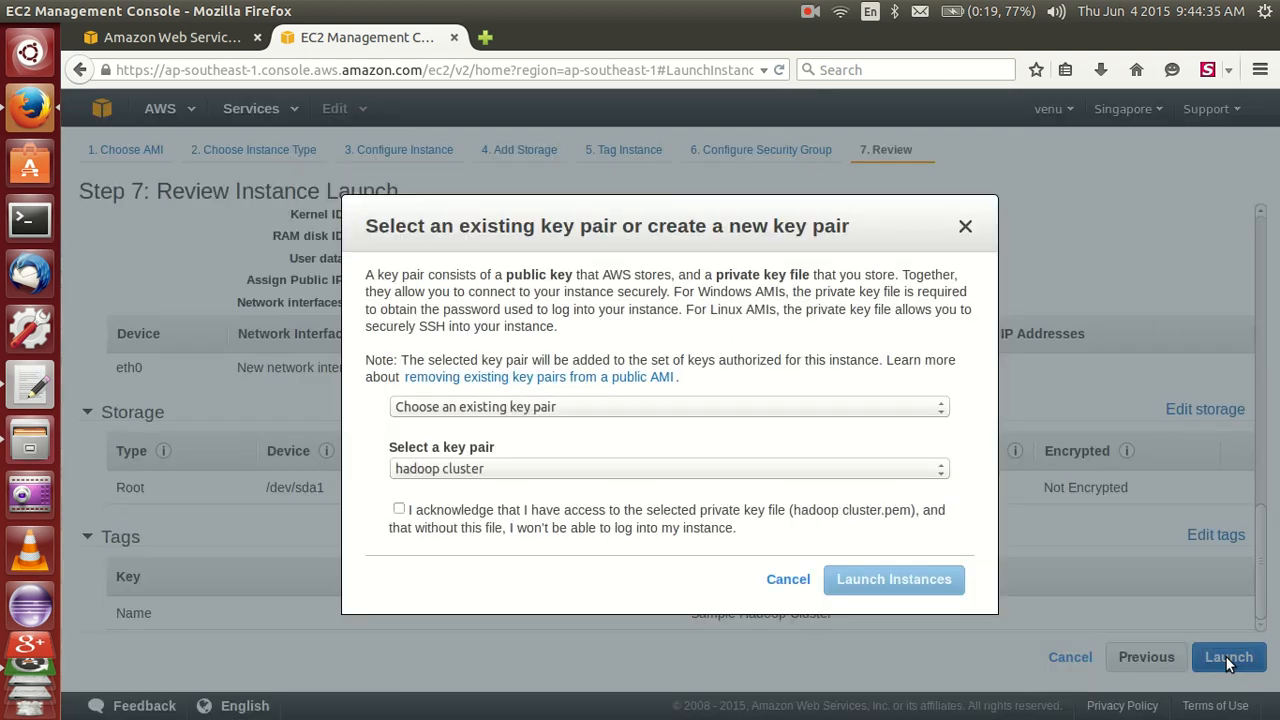
{"action": "left_click", "coordinate": [933, 408]}
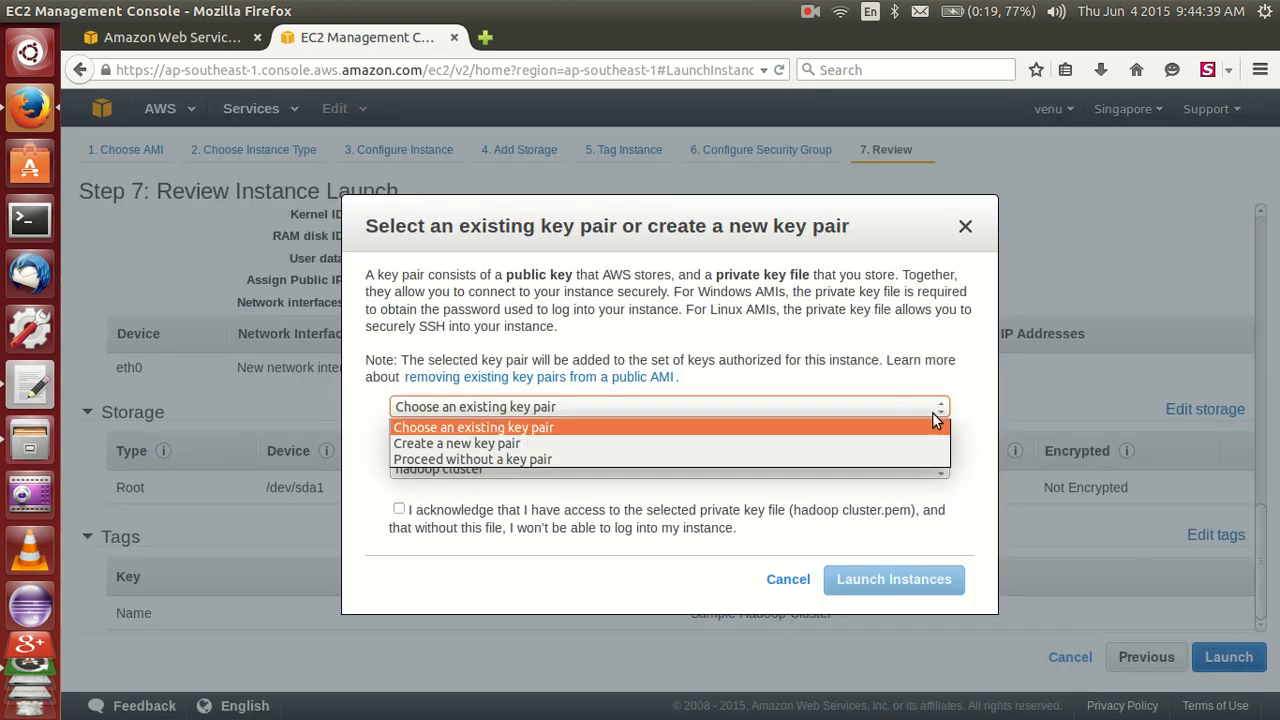
{"action": "left_click", "coordinate": [889, 360]}
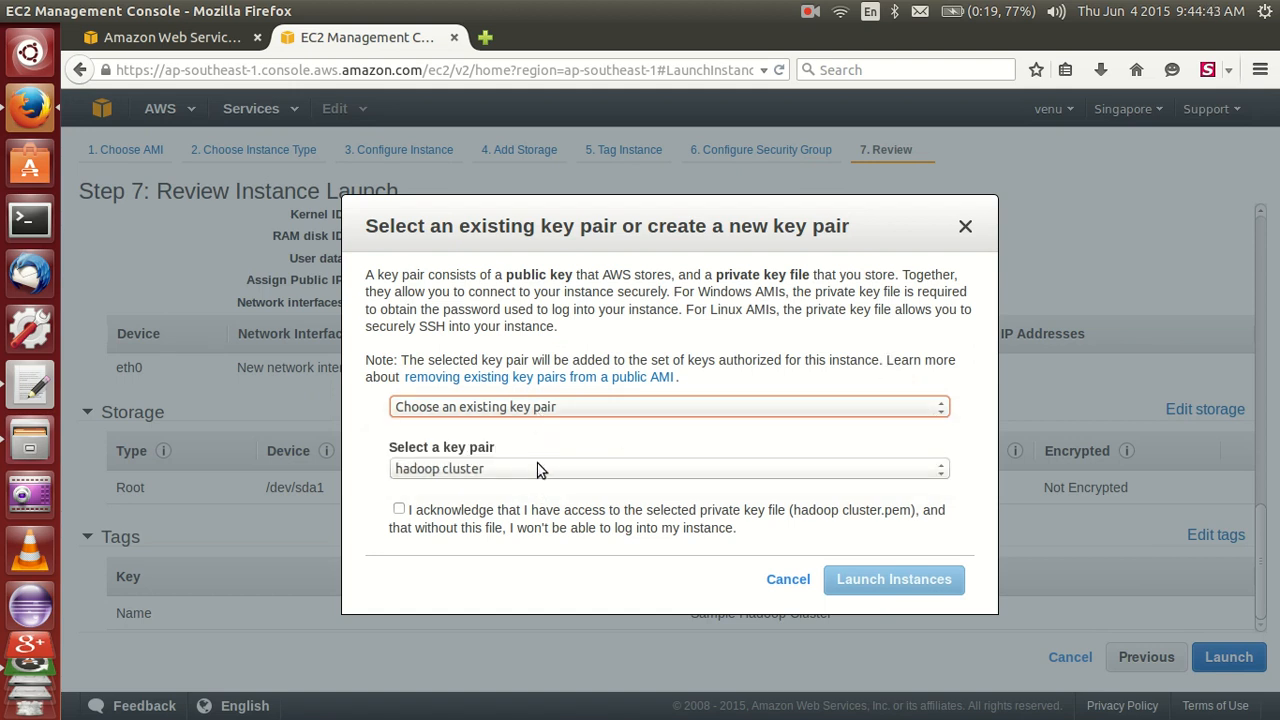
{"action": "left_click", "coordinate": [532, 409]}
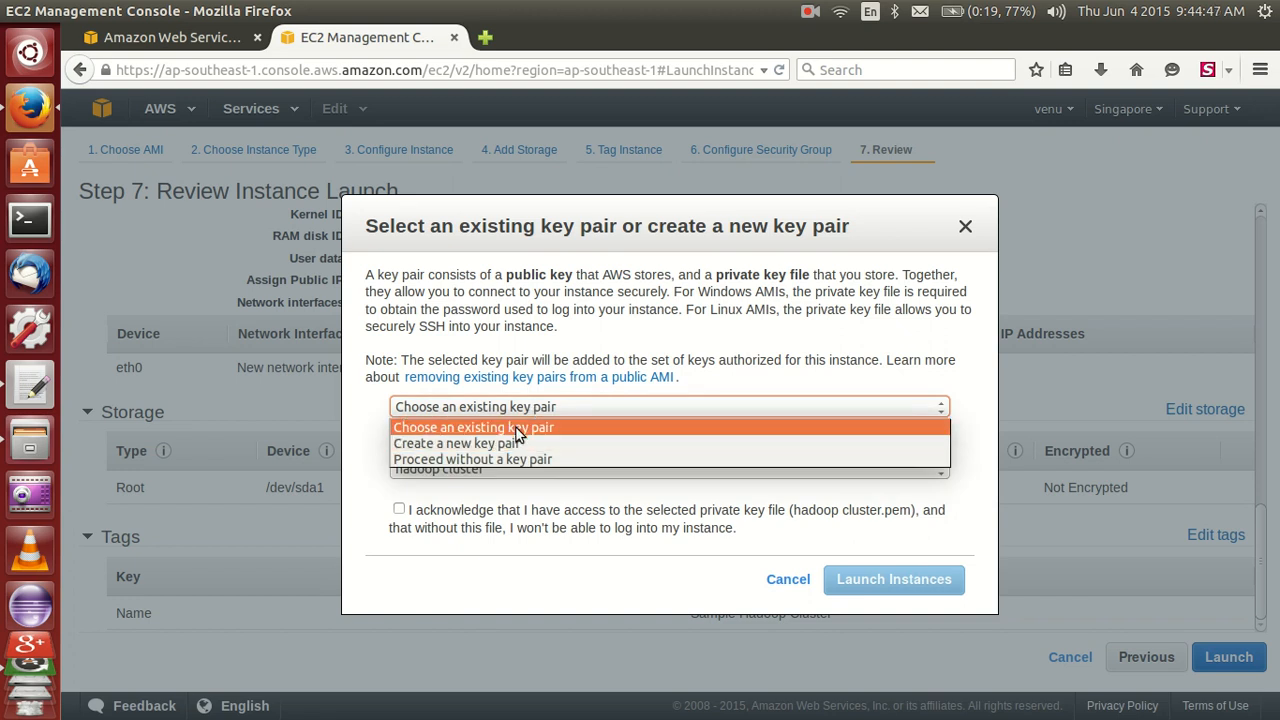
{"action": "left_click", "coordinate": [517, 430]}
{"action": "left_click", "coordinate": [505, 470]}
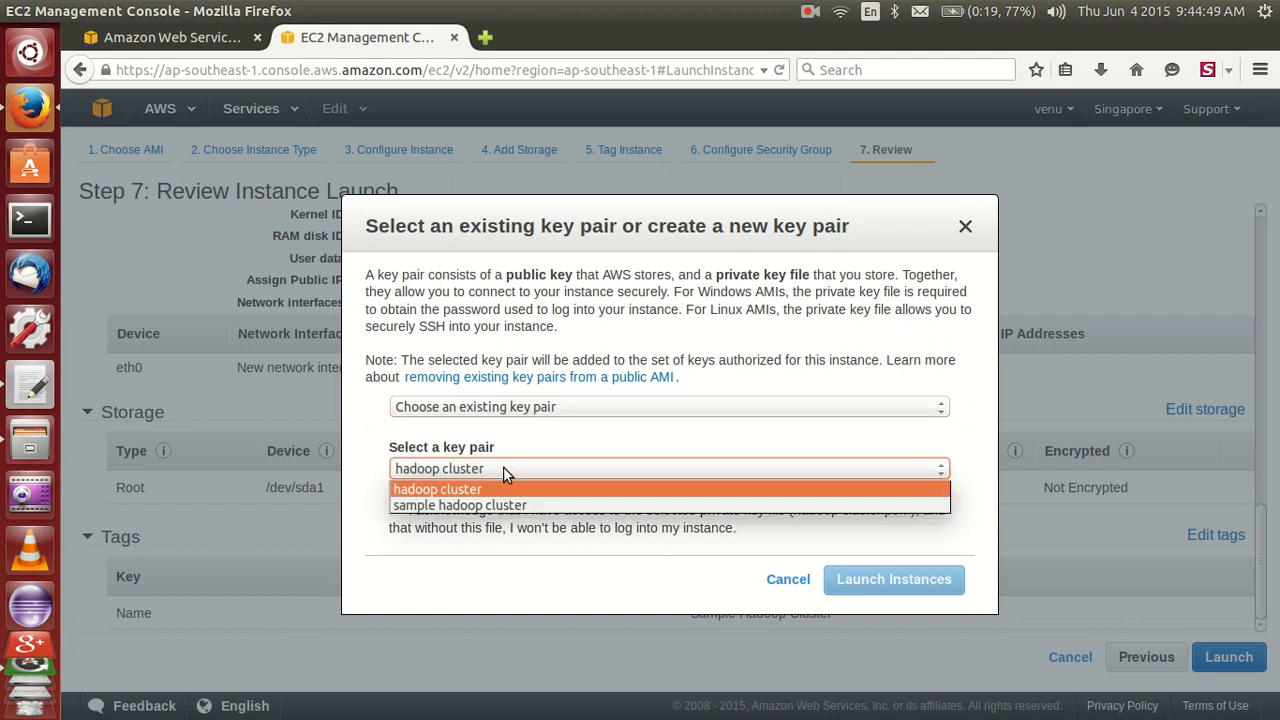
{"action": "left_click", "coordinate": [493, 503]}
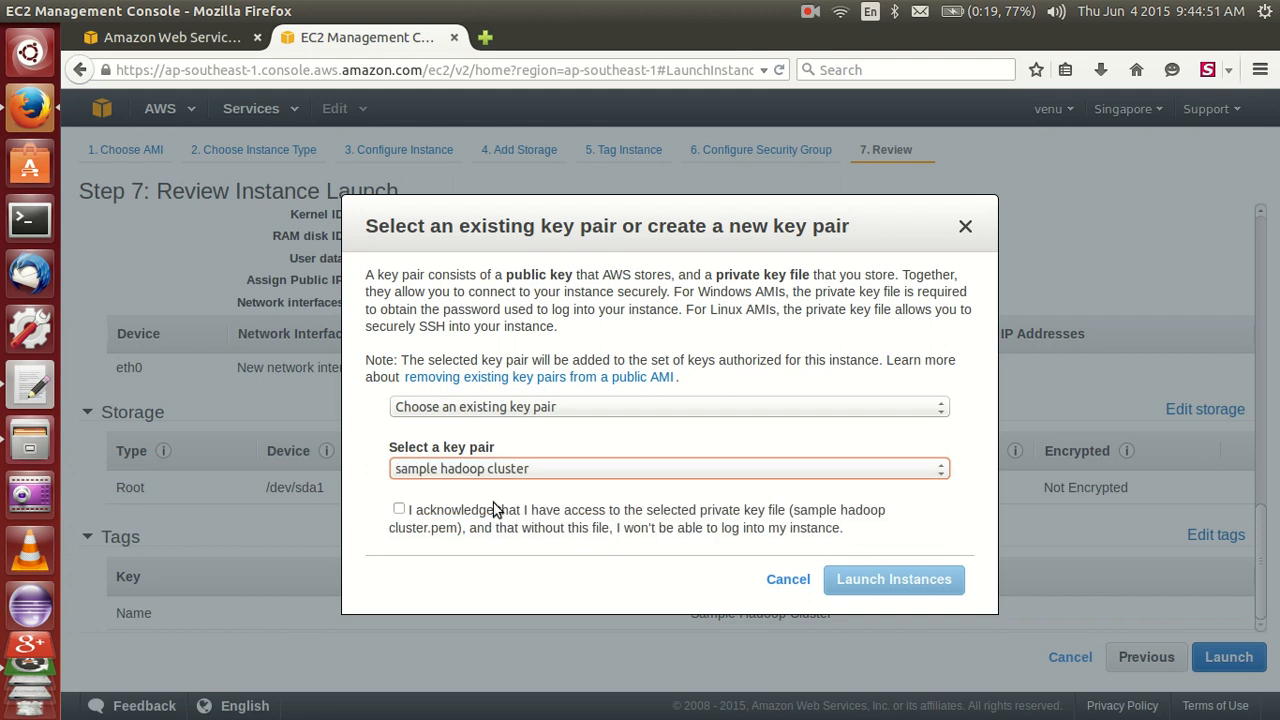
{"action": "left_click", "coordinate": [481, 514]}
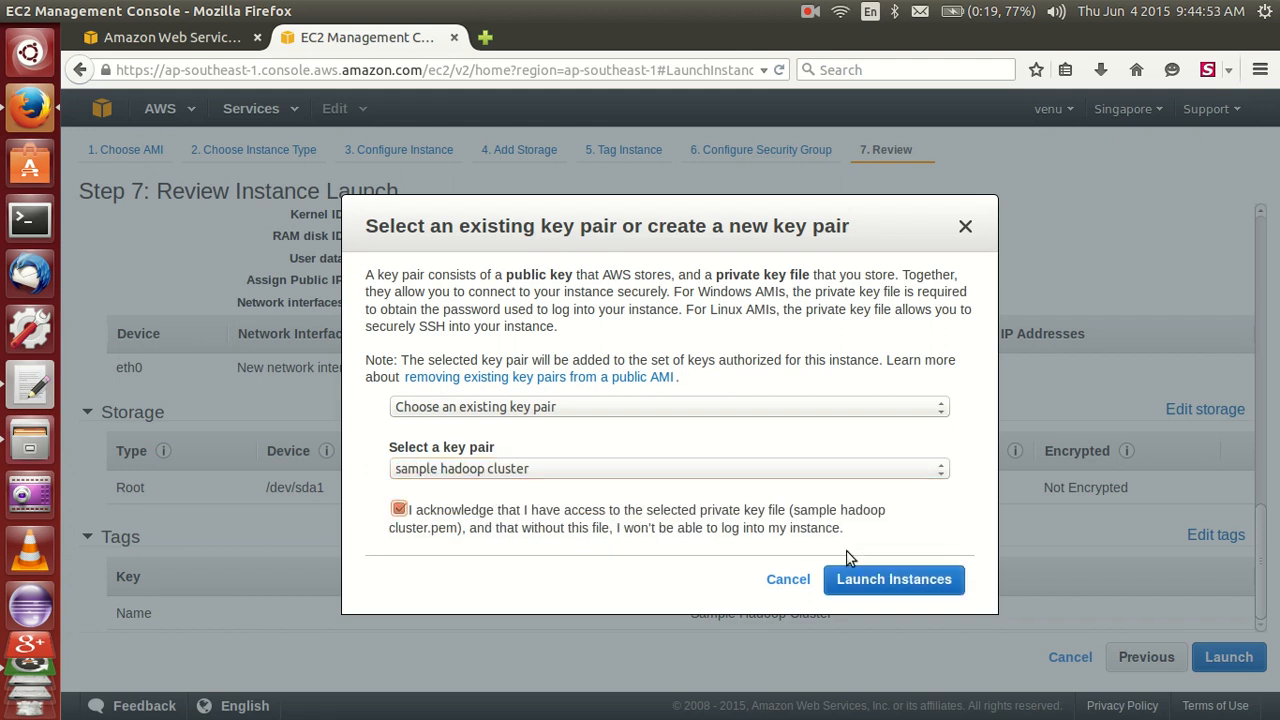
{"action": "left_click", "coordinate": [872, 582]}
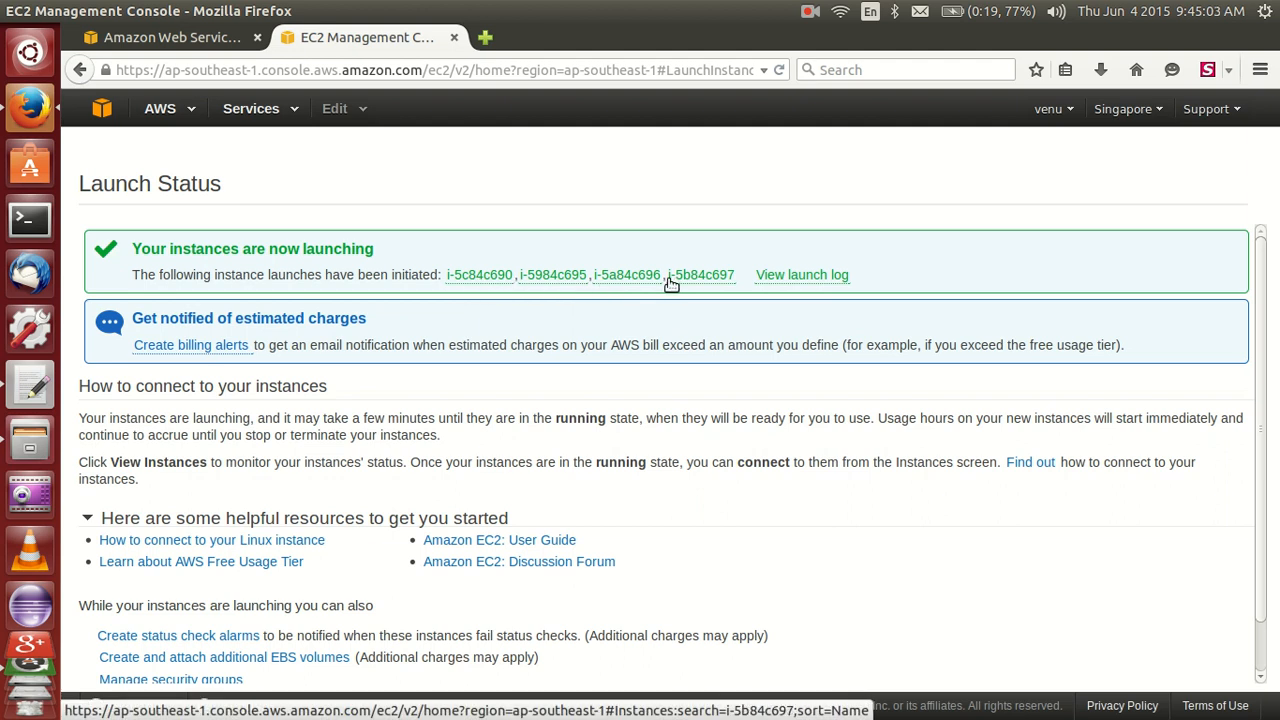
- Show the full list of launched instances and refresh it to check their state
{"action": "left_click", "coordinate": [479, 275]}
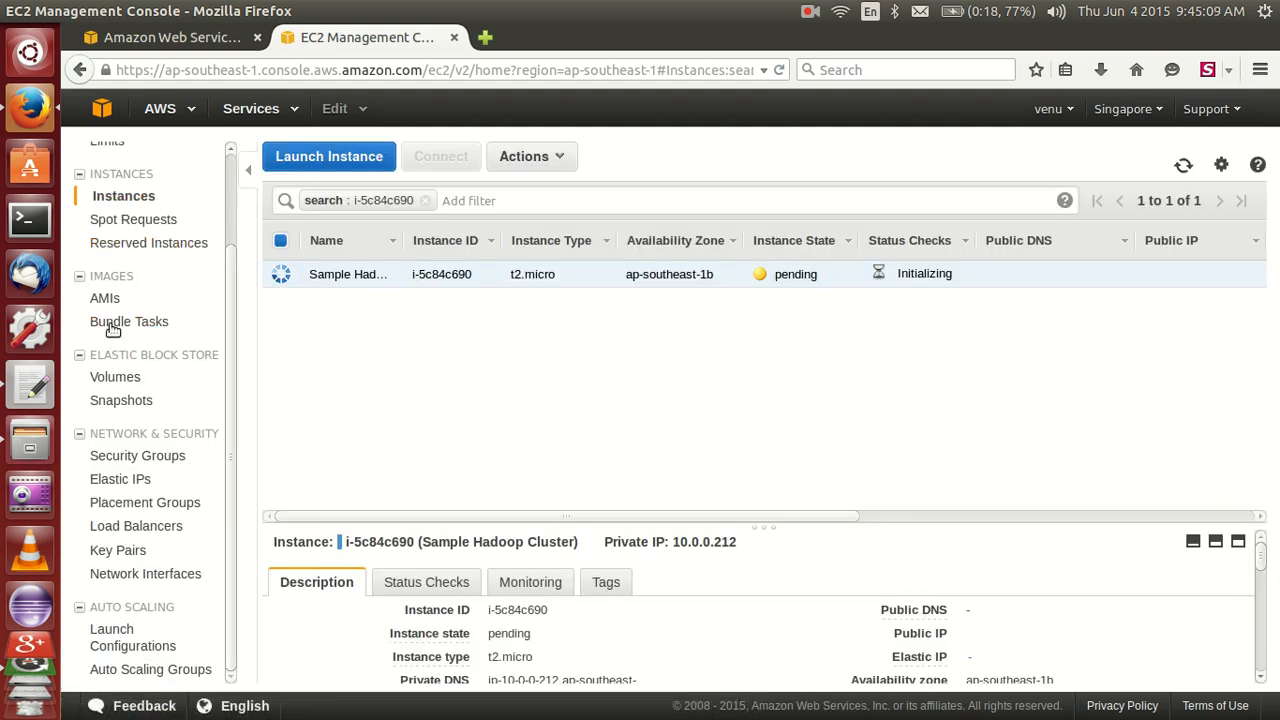
{"action": "left_click", "coordinate": [125, 197]}
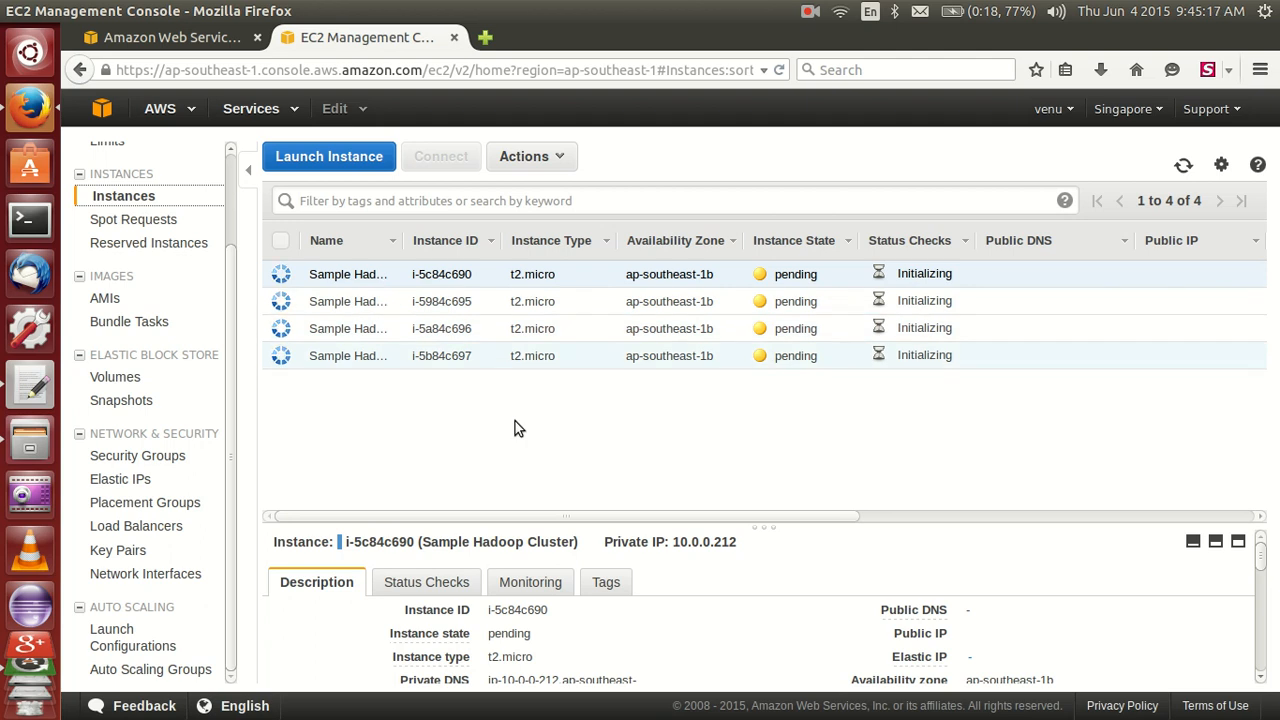
{"action": "mouse_move", "coordinate": [935, 628]}
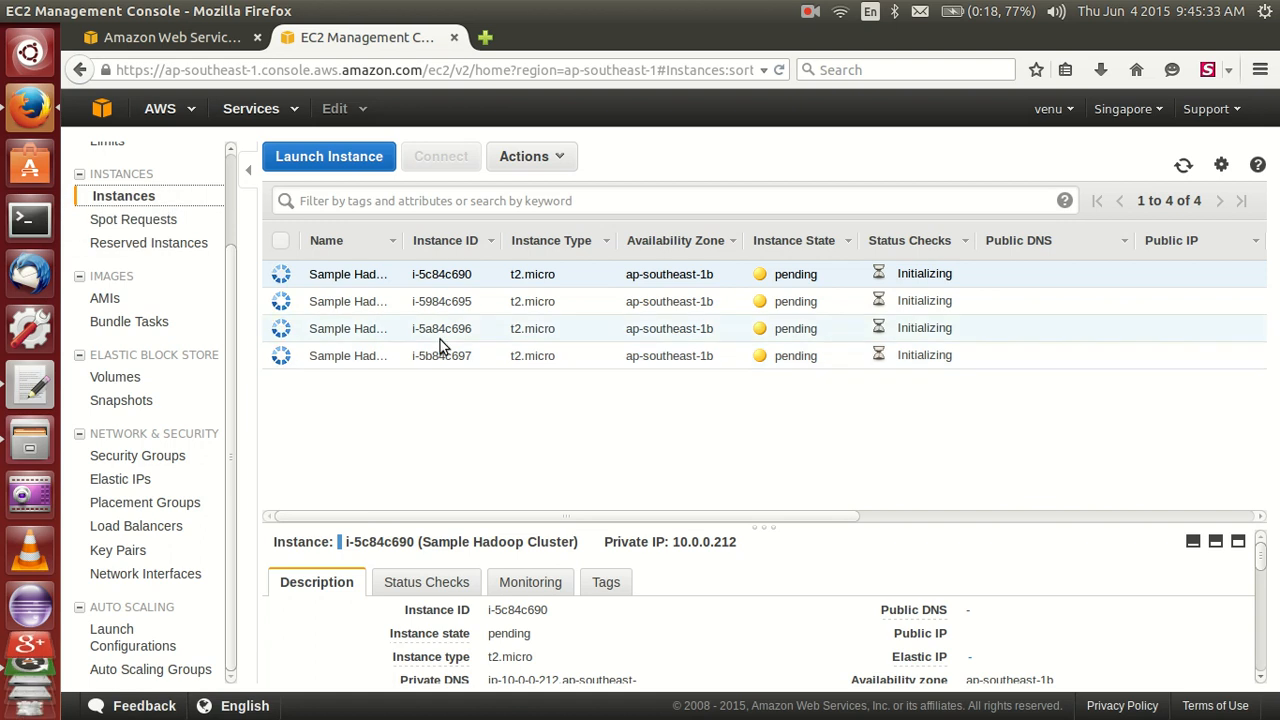
{"action": "left_click", "coordinate": [1183, 165]}
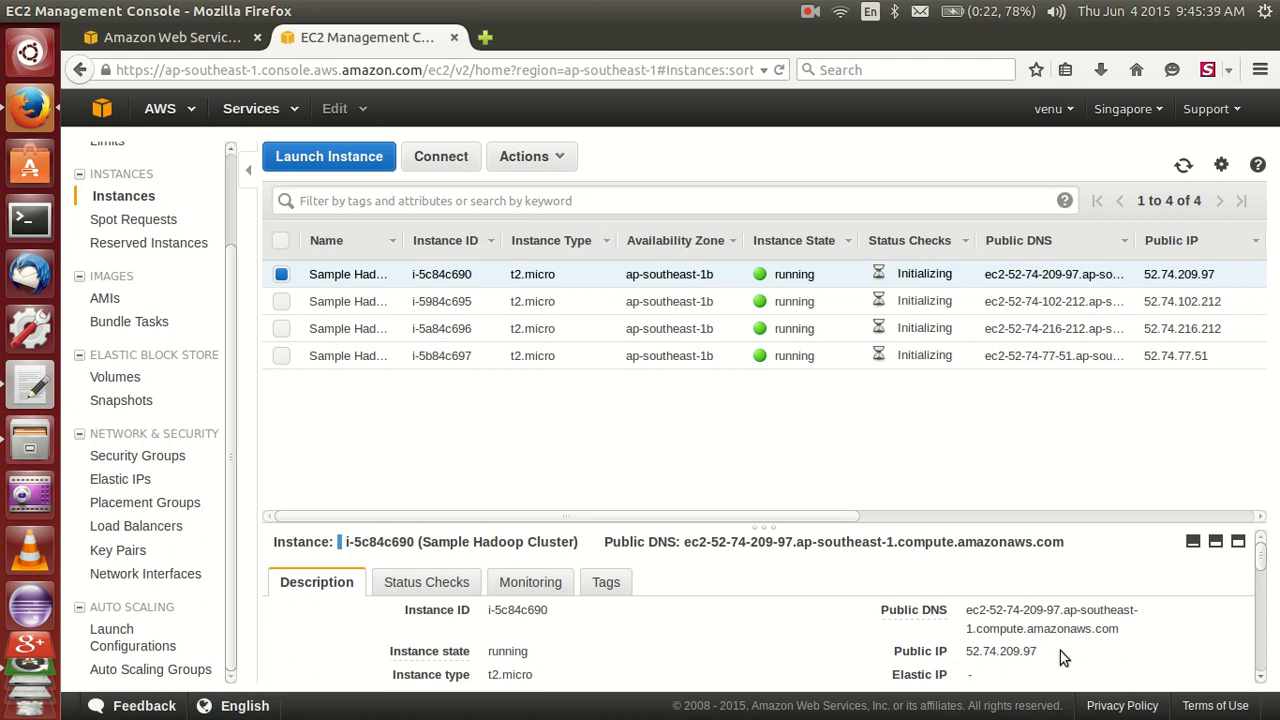
- Examine the first instance's public DNS and the allocated Elastic IP address, and return to the instances list
{"action": "left_click_drag", "start_coordinate": [1060, 652], "coordinate": [1035, 617]}
{"action": "triple_click", "coordinate": [1035, 612]}
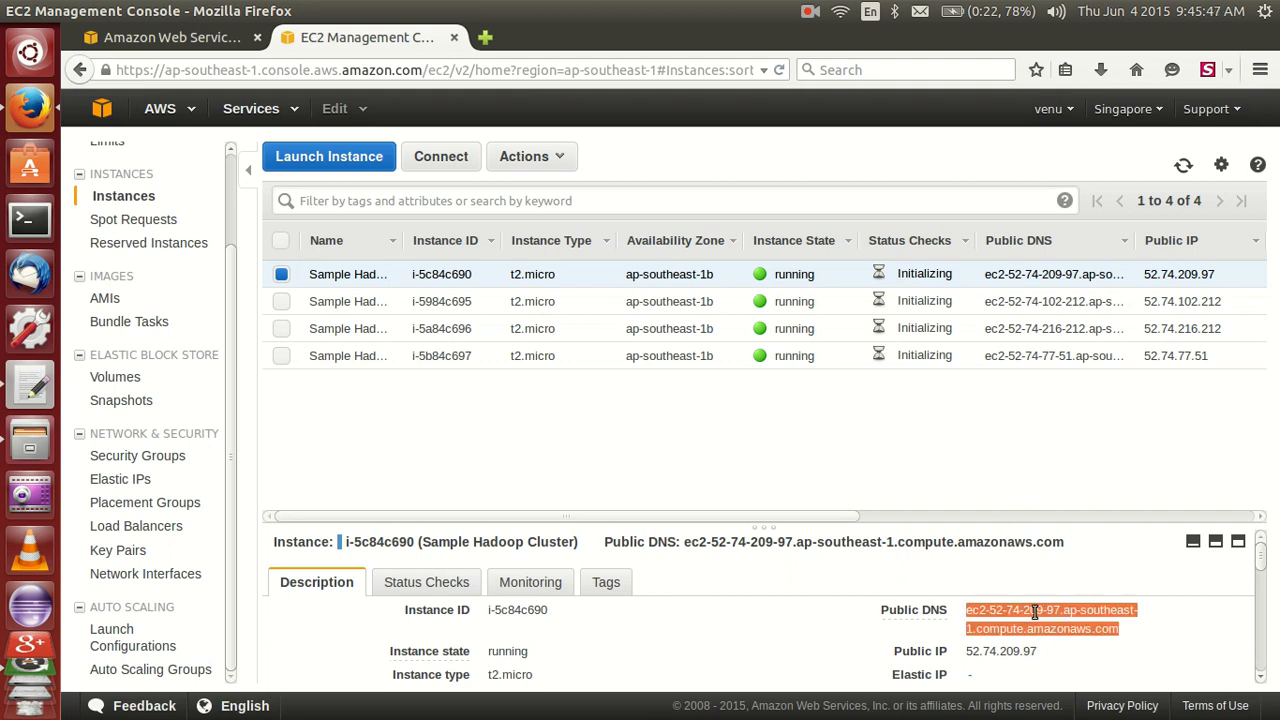
{"action": "left_click", "coordinate": [116, 482]}
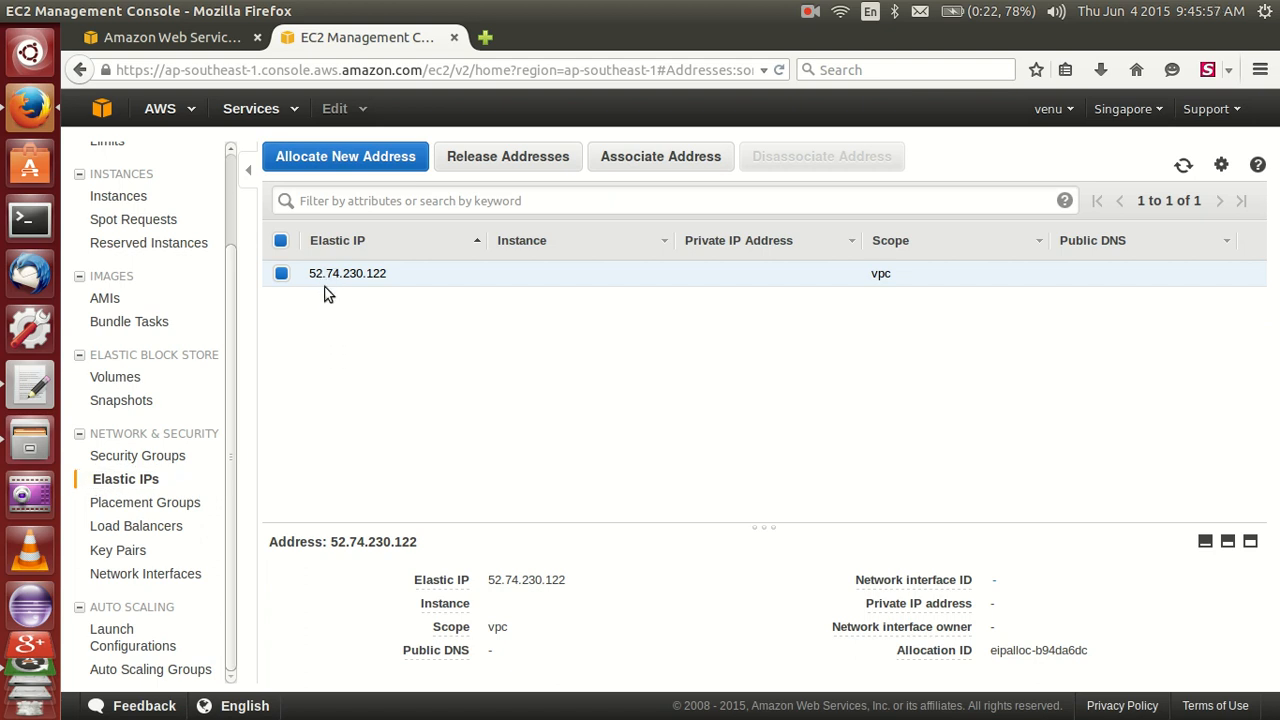
{"action": "left_click", "coordinate": [127, 203]}
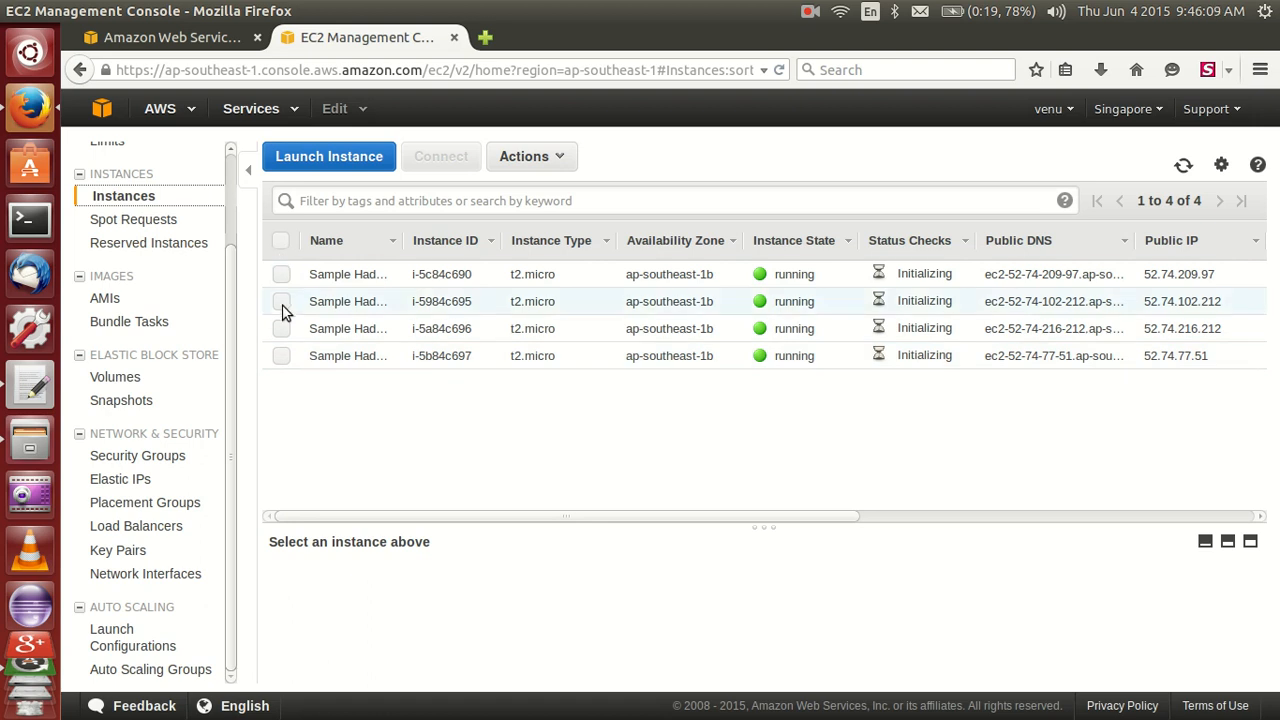
- Allocate an additional Elastic IP address in the EC2 network settings and dismiss the confirmation
{"action": "scroll", "coordinate": [230, 200], "scroll_direction": "up", "scroll_amount": 2}
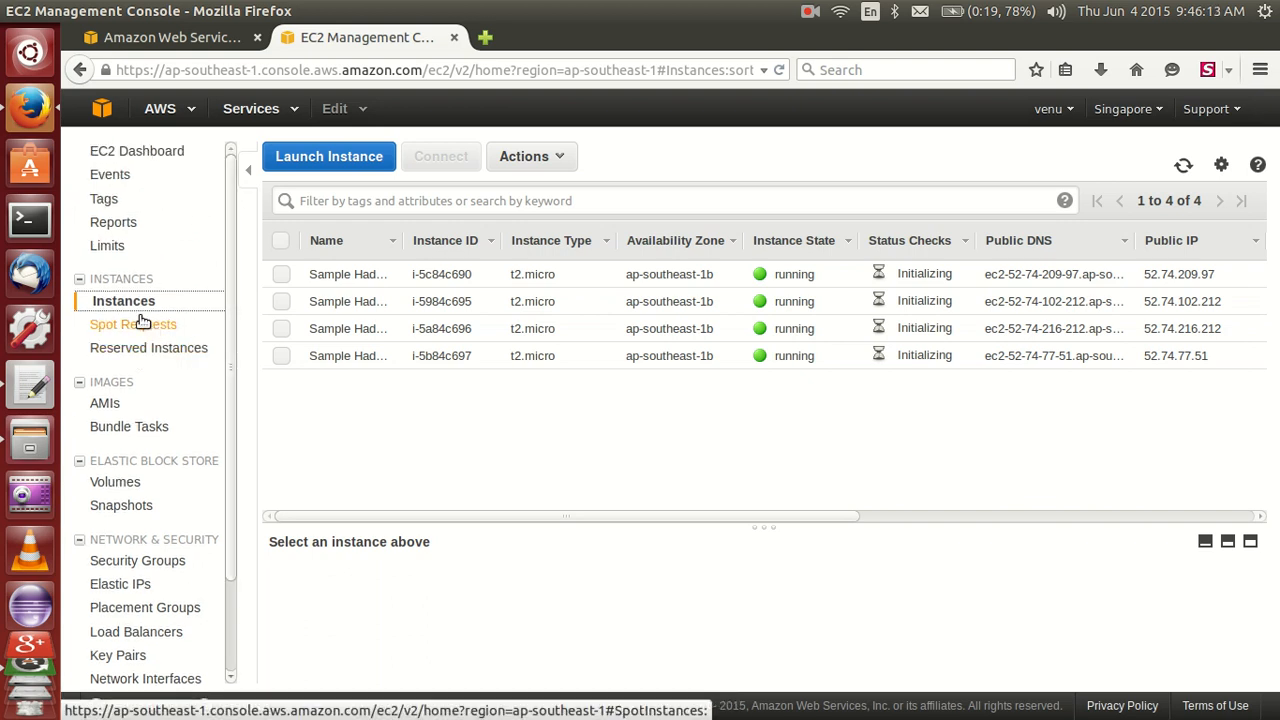
{"action": "left_click", "coordinate": [116, 590]}
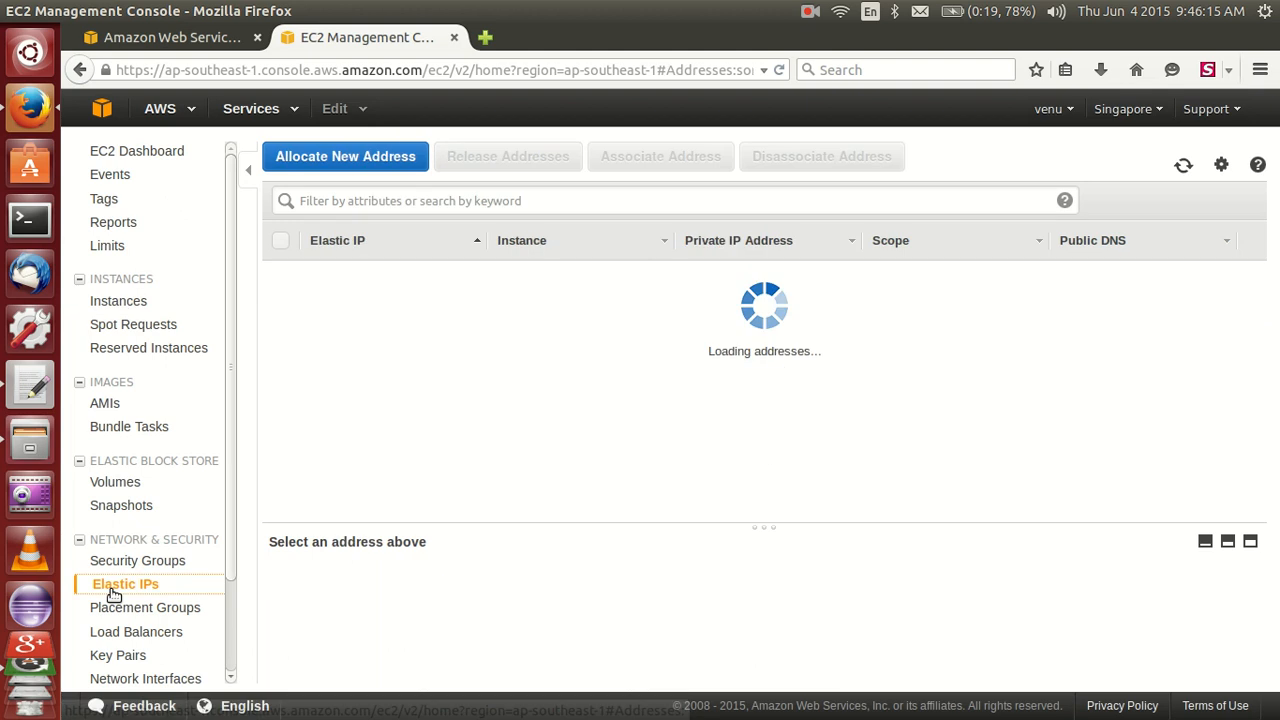
{"action": "left_click", "coordinate": [337, 160]}
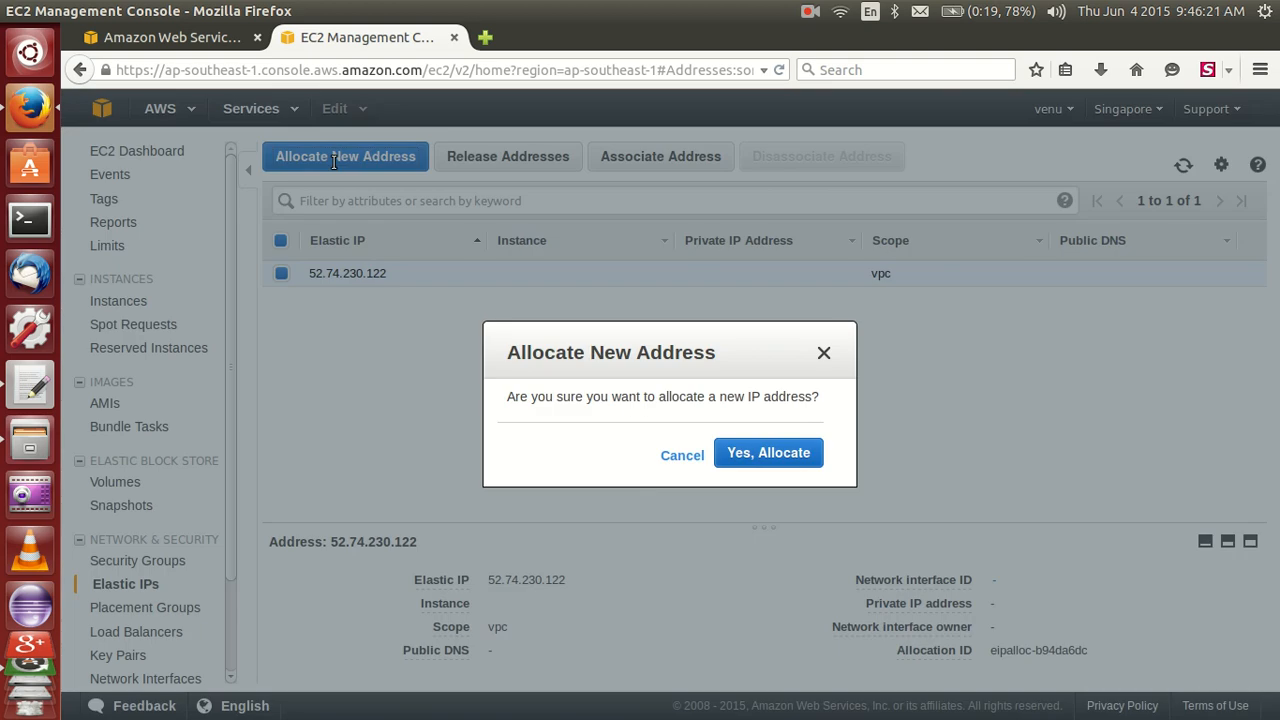
{"action": "left_click", "coordinate": [777, 456]}
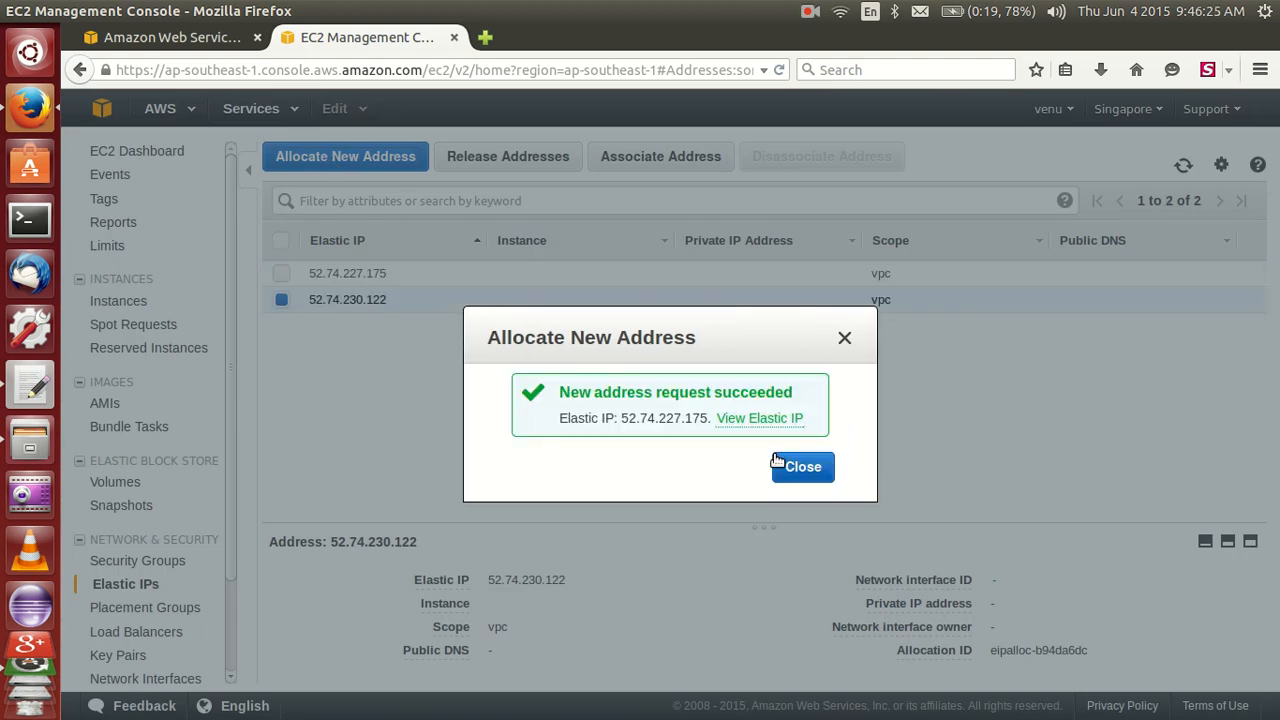
{"action": "double_click", "coordinate": [702, 414]}
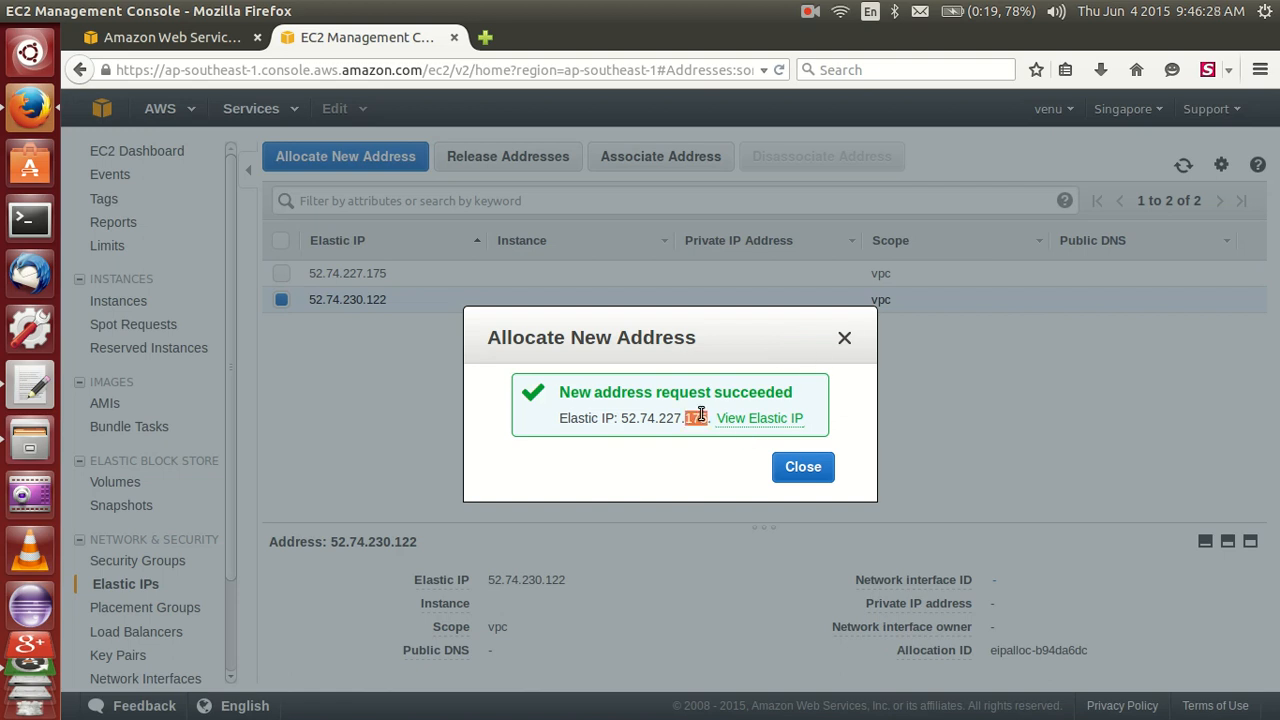
{"action": "left_click", "coordinate": [847, 337]}
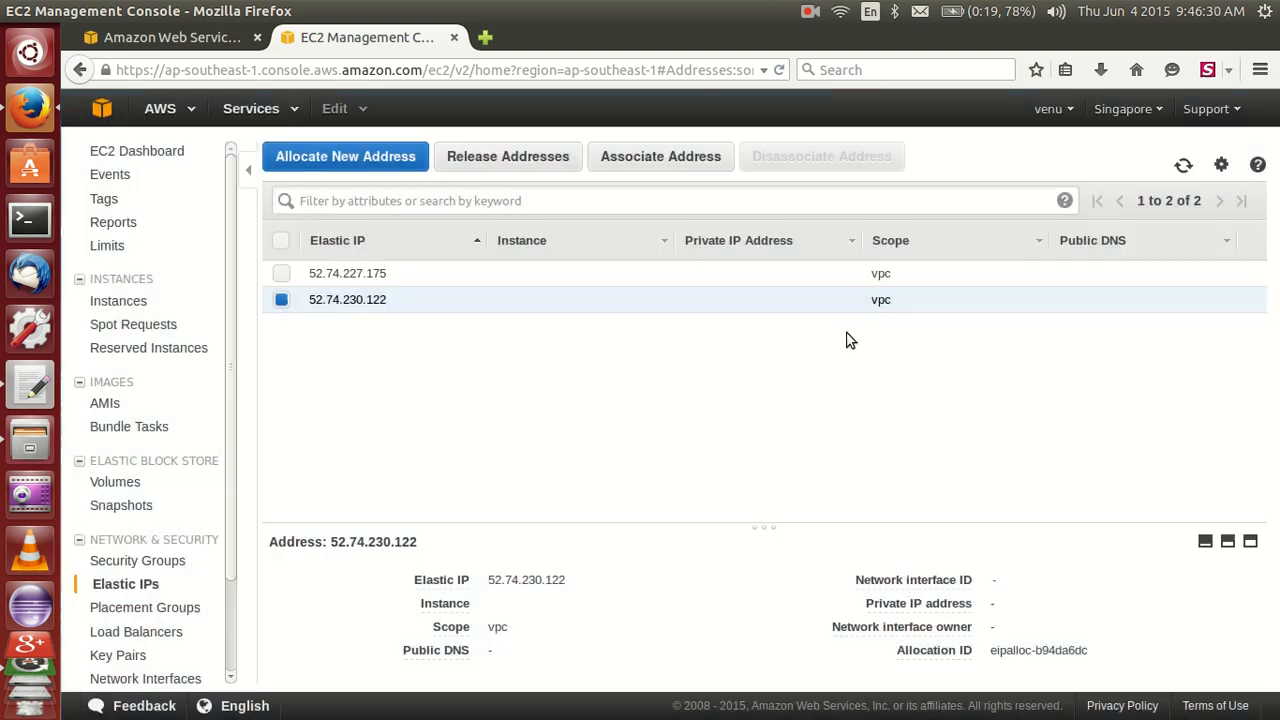
{"action": "left_click", "coordinate": [368, 276]}
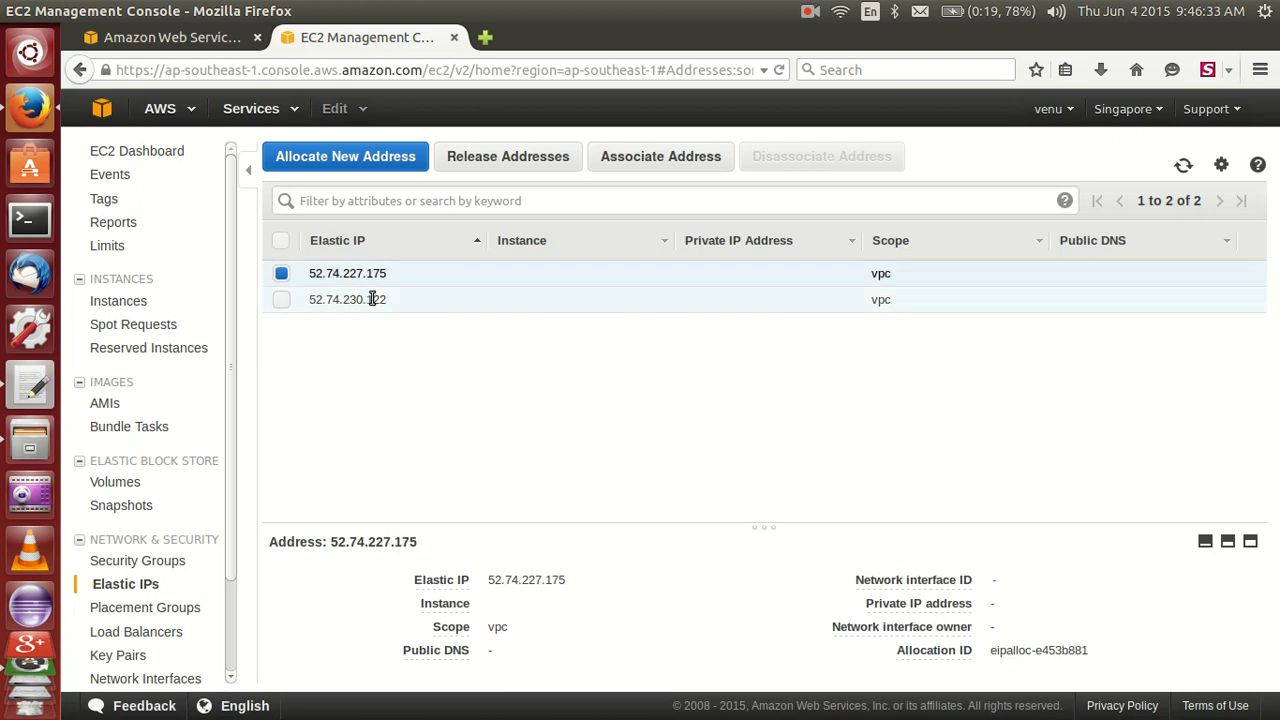
{"action": "left_click", "coordinate": [373, 299]}
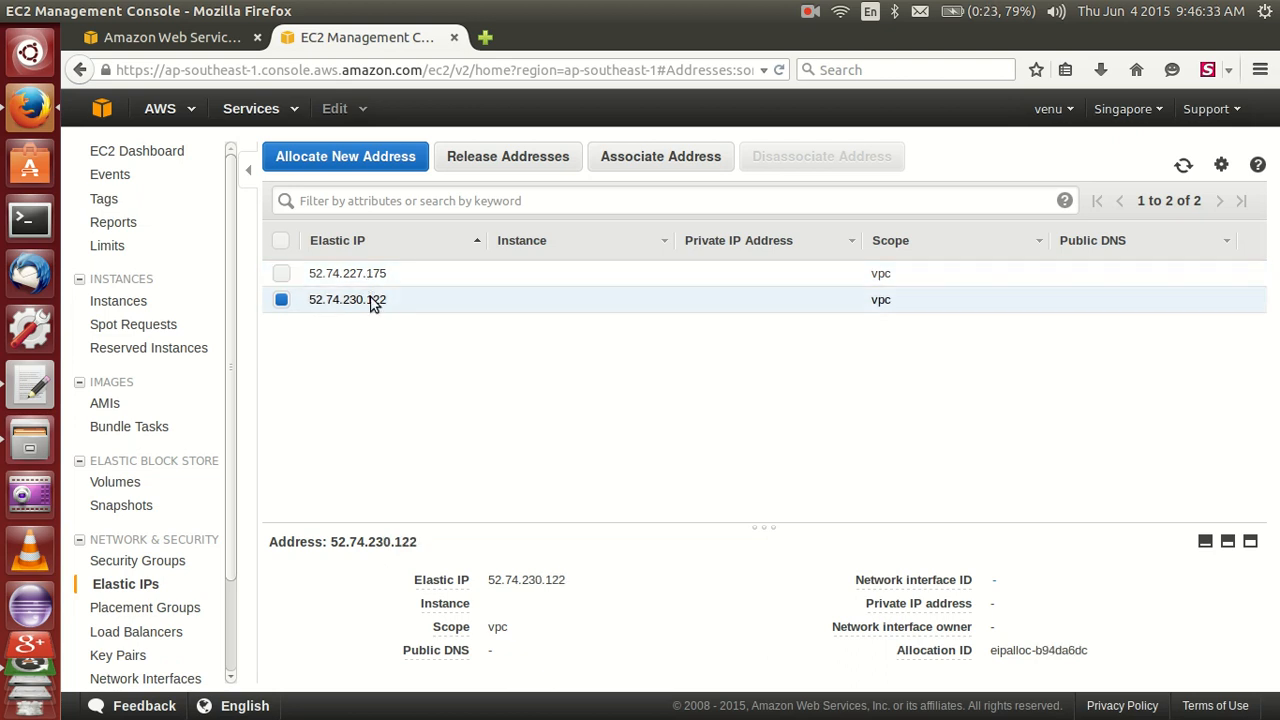
{"action": "left_click", "coordinate": [630, 160]}
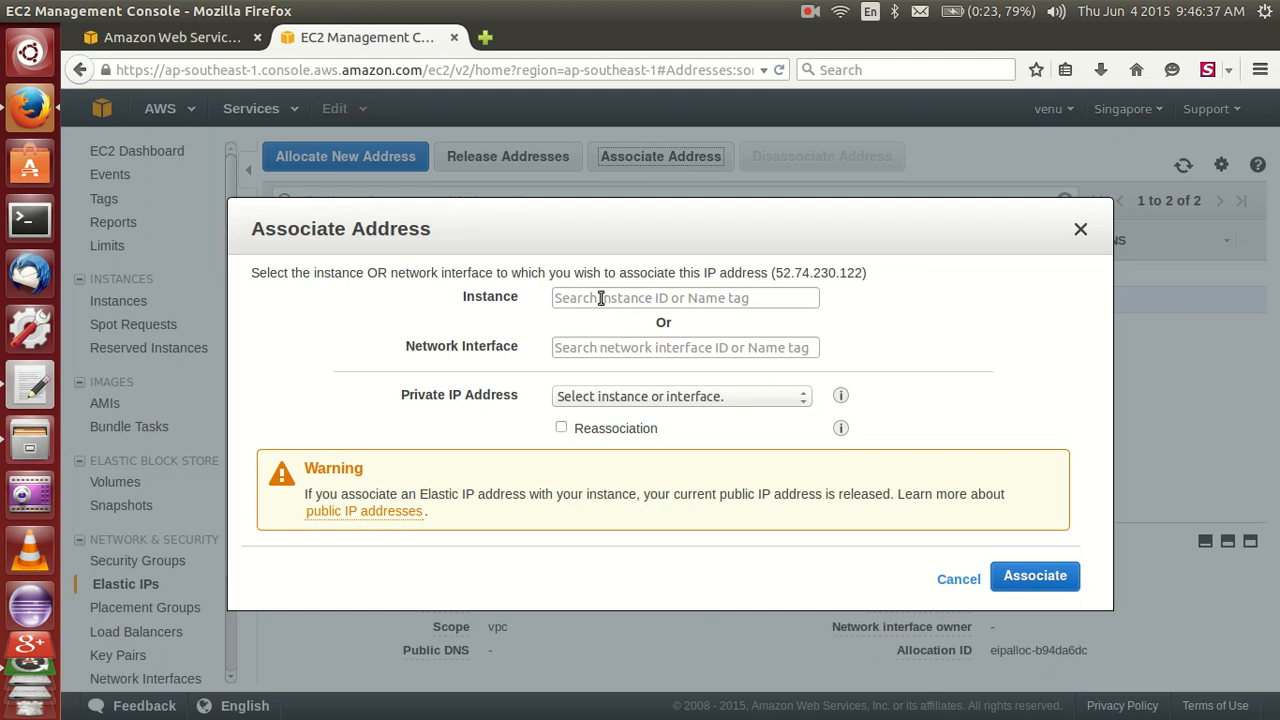
{"action": "left_click", "coordinate": [1080, 229]}
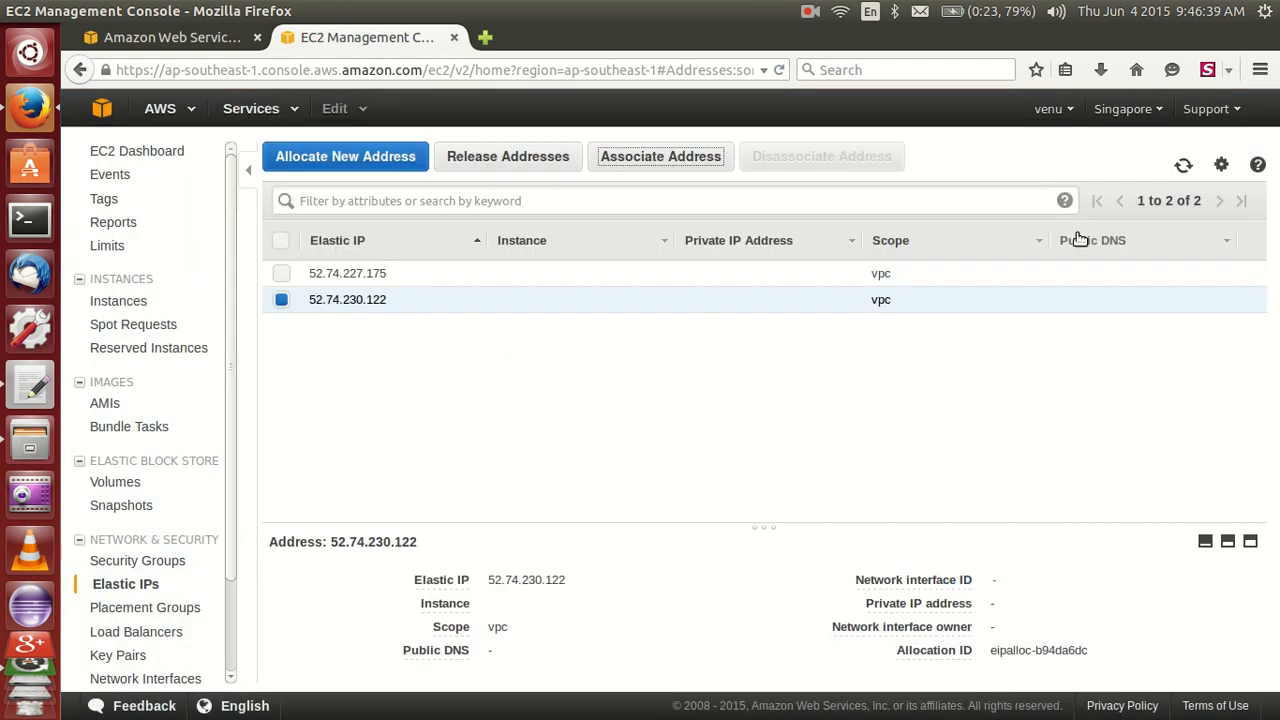
- Rename the first instance in the instances list (i-5c84c690) as NameNode
{"action": "left_click", "coordinate": [113, 308]}
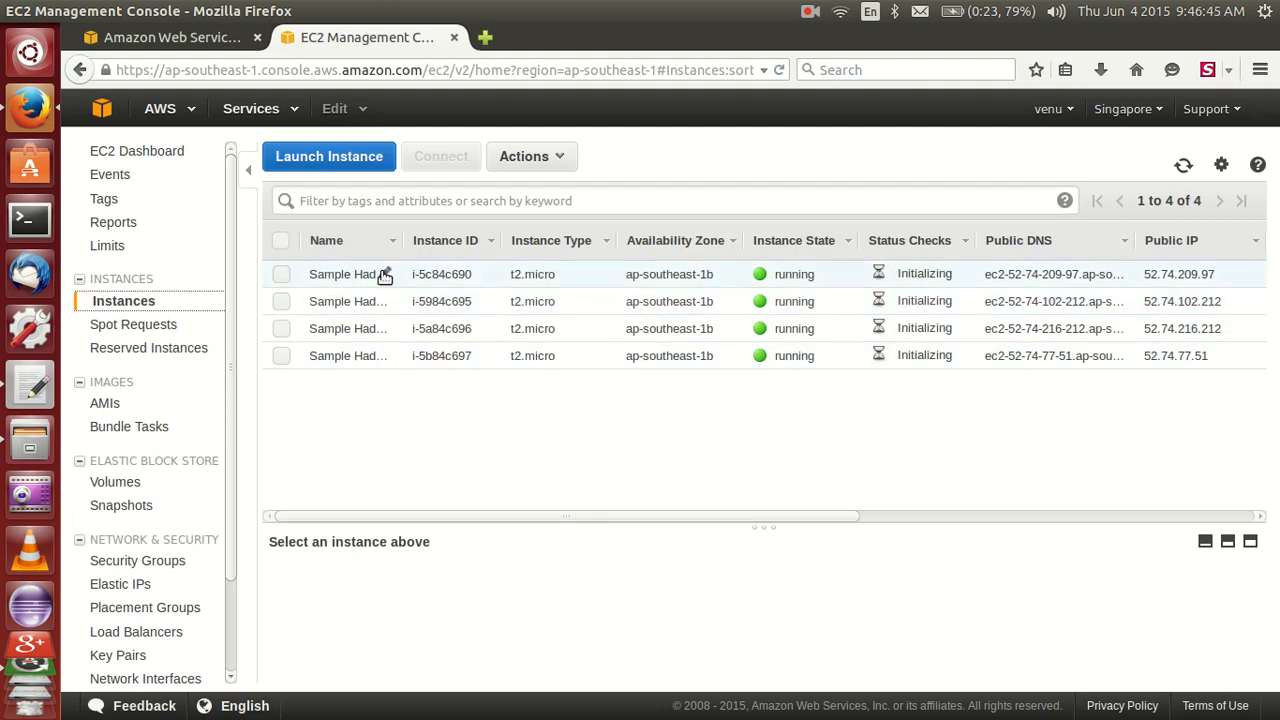
{"action": "left_click", "coordinate": [383, 273]}
{"action": "left_click", "coordinate": [457, 274]}
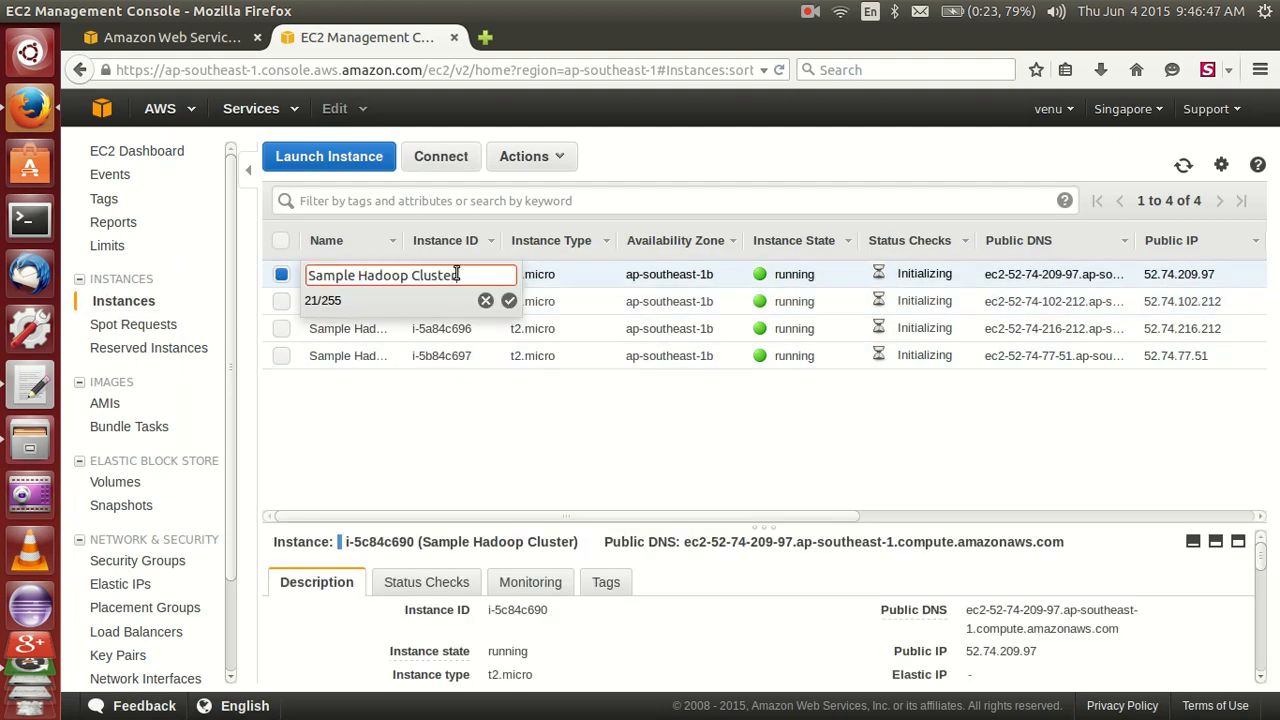
{"action": "key", "text": "BackSpace"}
{"action": "key", "text": "BackSpace"}
{"action": "key", "text": "BackSpace"}
{"action": "key", "text": "BackSpace"}
{"action": "key", "text": "BackSpace"}
{"action": "key", "text": "BackSpace"}
{"action": "key", "text": "BackSpace"}
{"action": "key", "text": "BackSpace"}
{"action": "key", "text": "BackSpace"}
{"action": "key", "text": "BackSpace"}
{"action": "key", "text": "BackSpace"}
{"action": "key", "text": "BackSpace"}
{"action": "key", "text": "BackSpace"}
{"action": "key", "text": "BackSpace"}
{"action": "key", "text": "BackSpace"}
{"action": "key", "text": "BackSpace"}
{"action": "key", "text": "BackSpace"}
{"action": "key", "text": "BackSpace"}
{"action": "key", "text": "BackSpace"}
{"action": "key", "text": "BackSpace"}
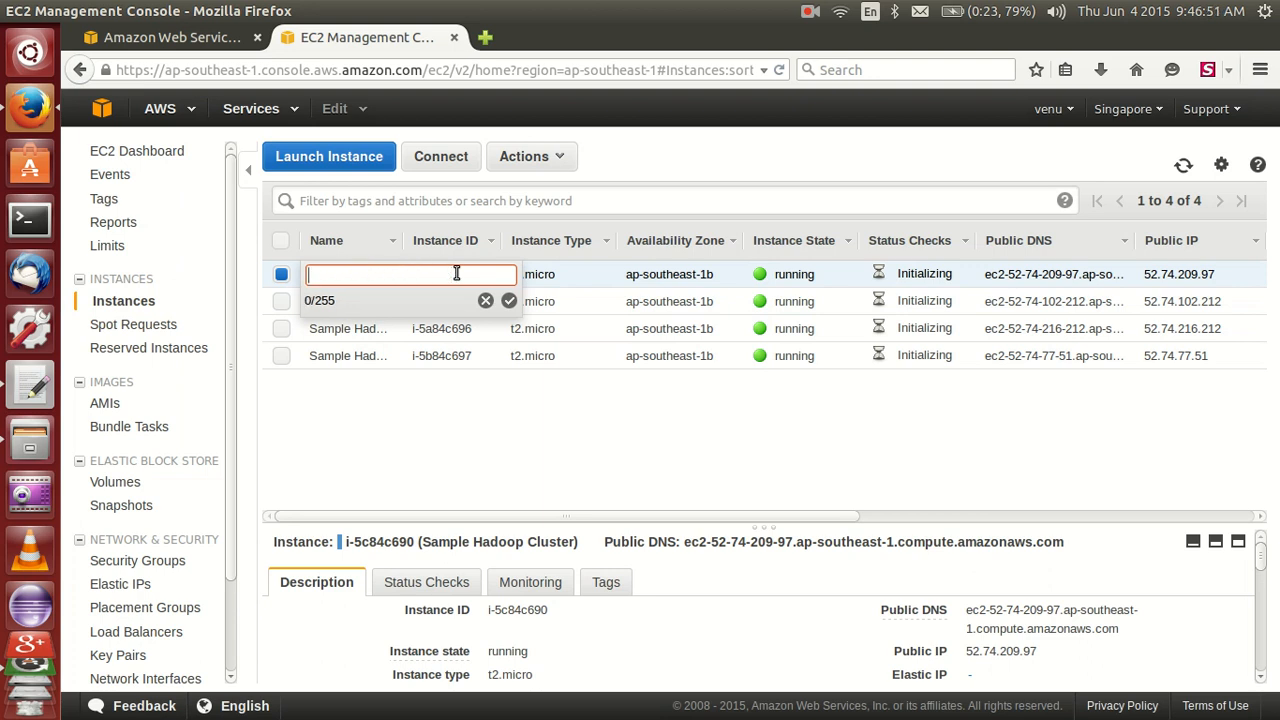
{"action": "type", "text": "NameNode"}
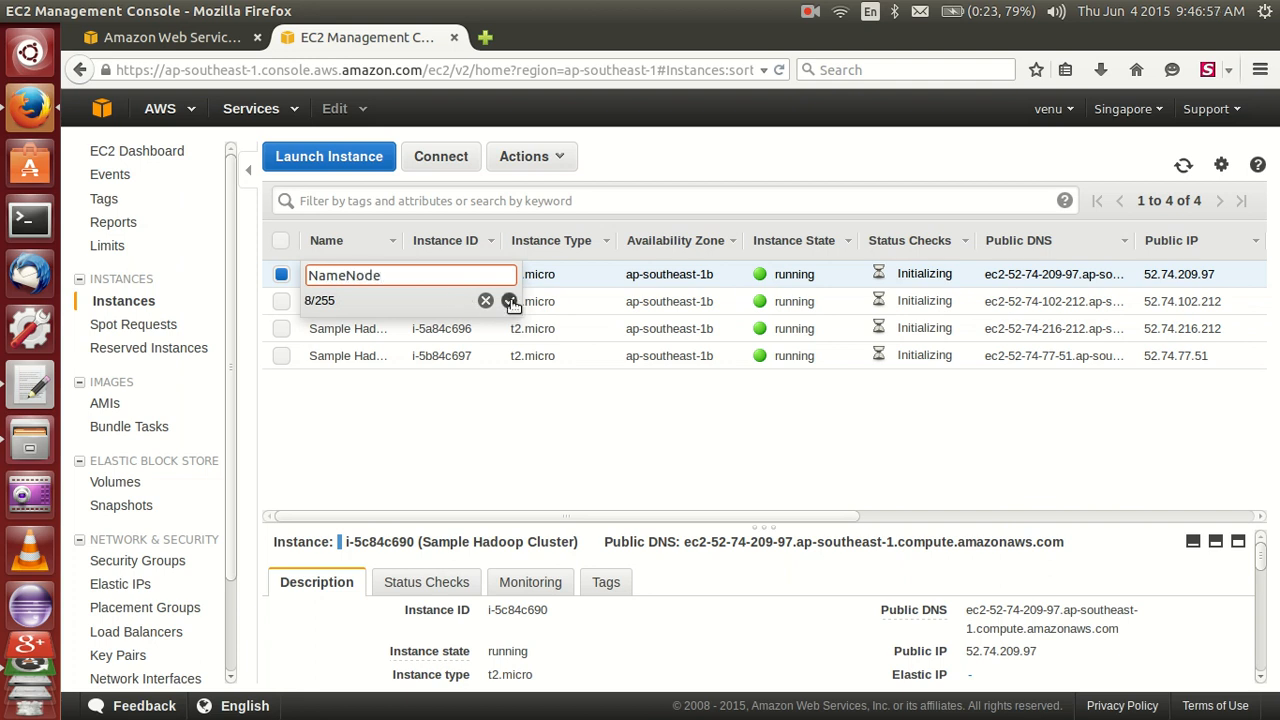
{"action": "right_click", "coordinate": [510, 302]}
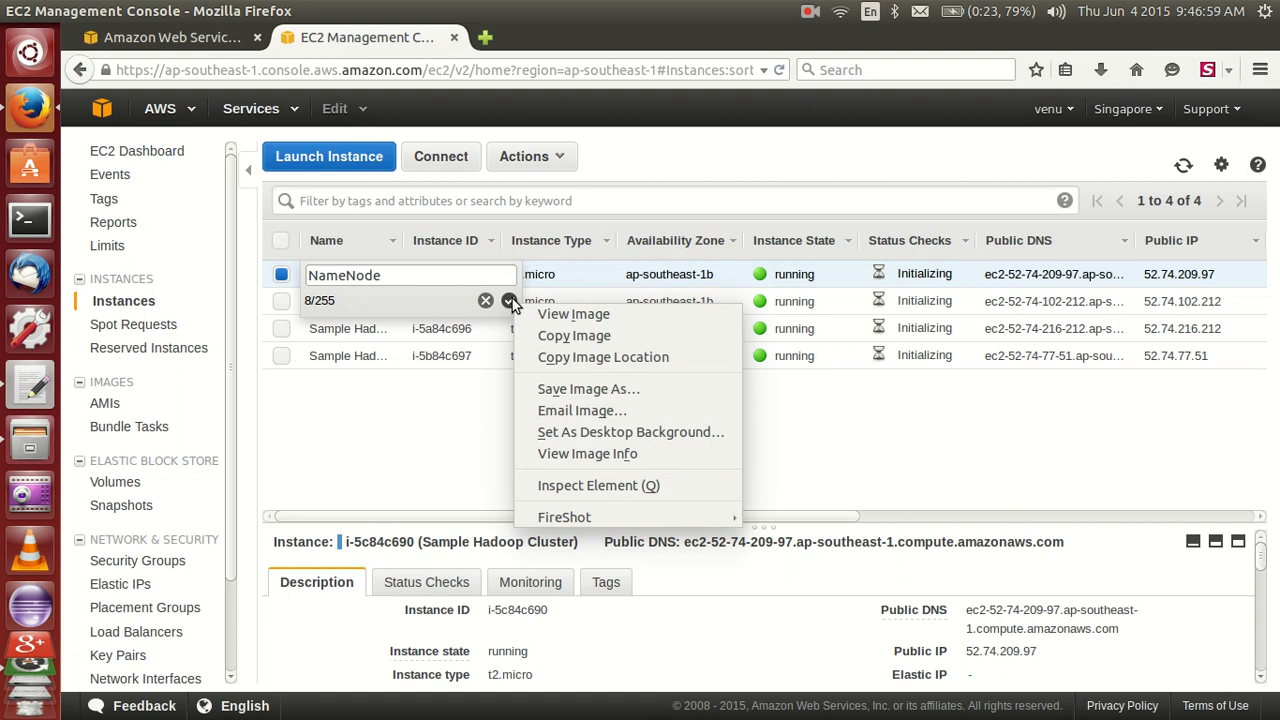
{"action": "left_click", "coordinate": [510, 302]}
{"action": "left_click", "coordinate": [510, 302]}
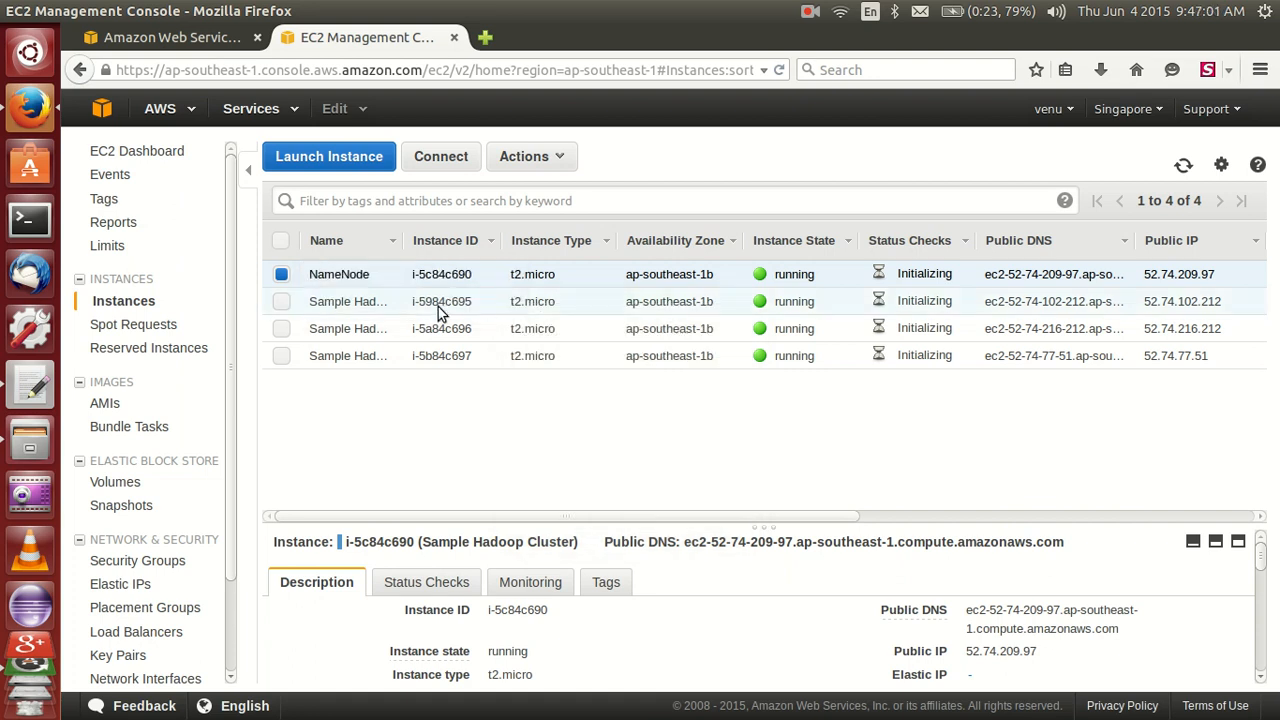
- Rename the second instance (i-5984c695) as Yarn and the third instance (i-5a84c696) as SBNN
{"action": "left_click", "coordinate": [387, 303]}
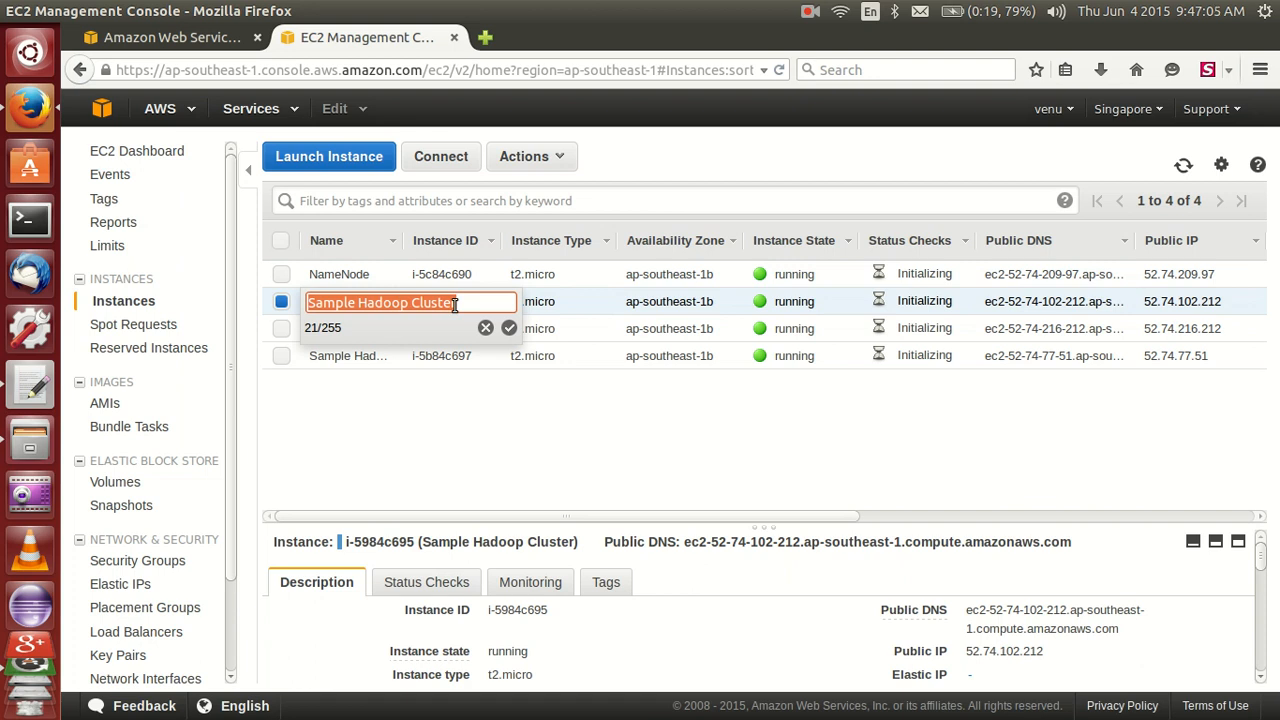
{"action": "type", "text": "Ya"}
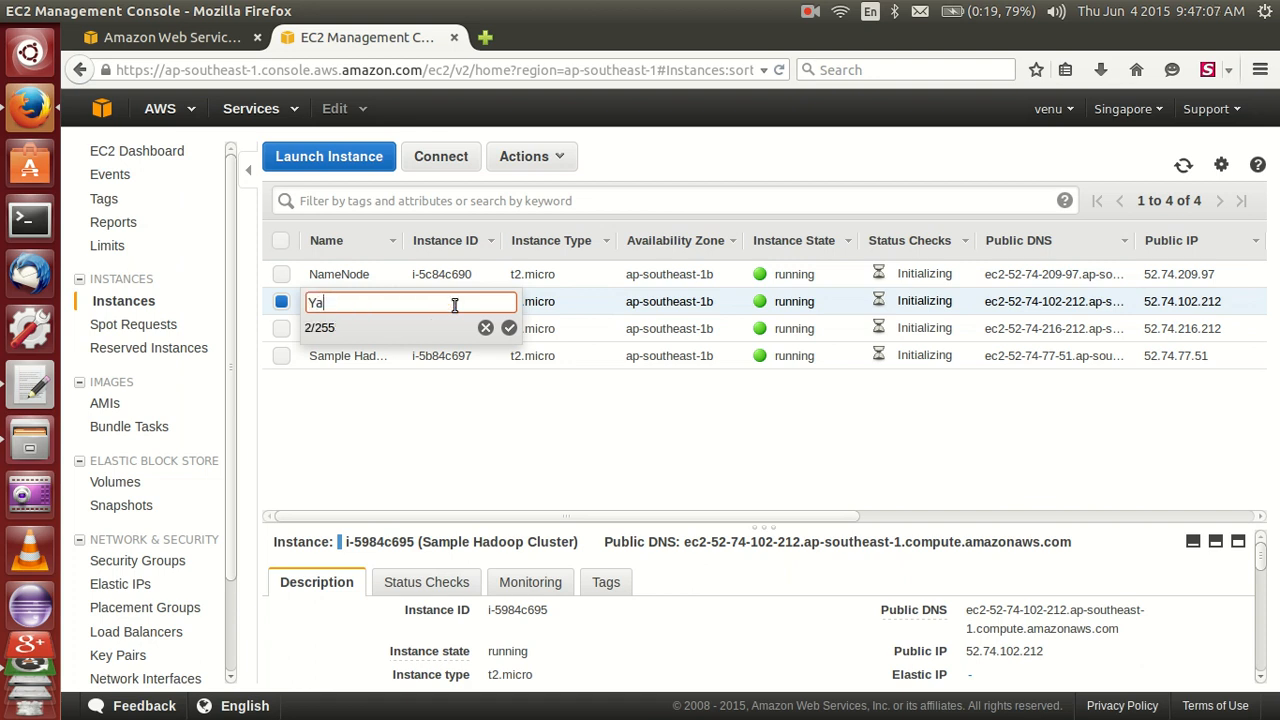
{"action": "left_click", "coordinate": [509, 328]}
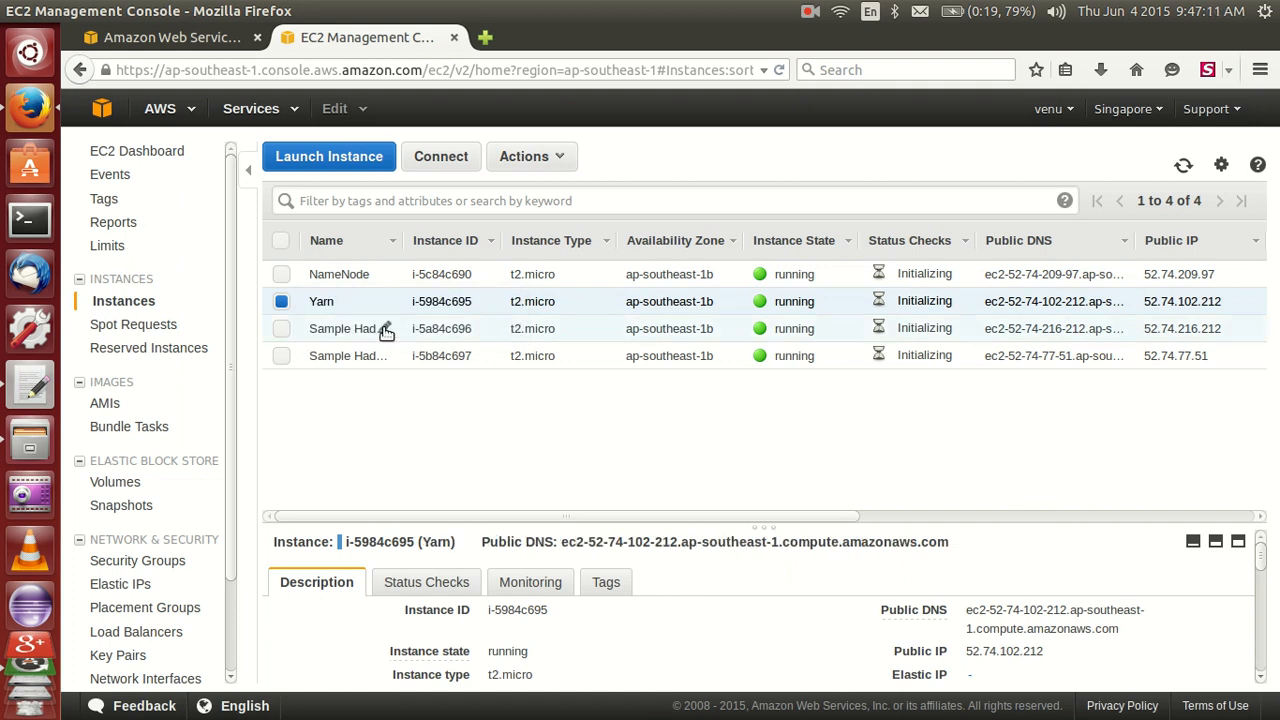
{"action": "left_click", "coordinate": [383, 330]}
{"action": "type", "text": "S"}
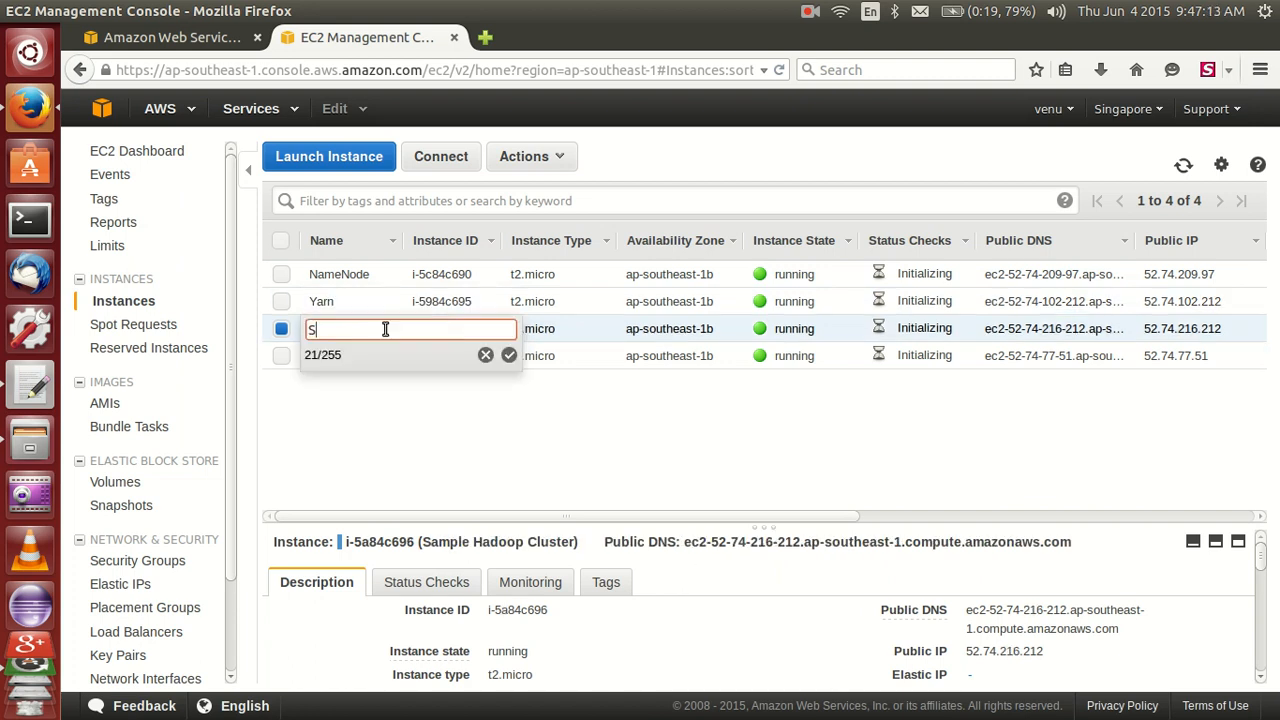
{"action": "type", "text": "BNN"}
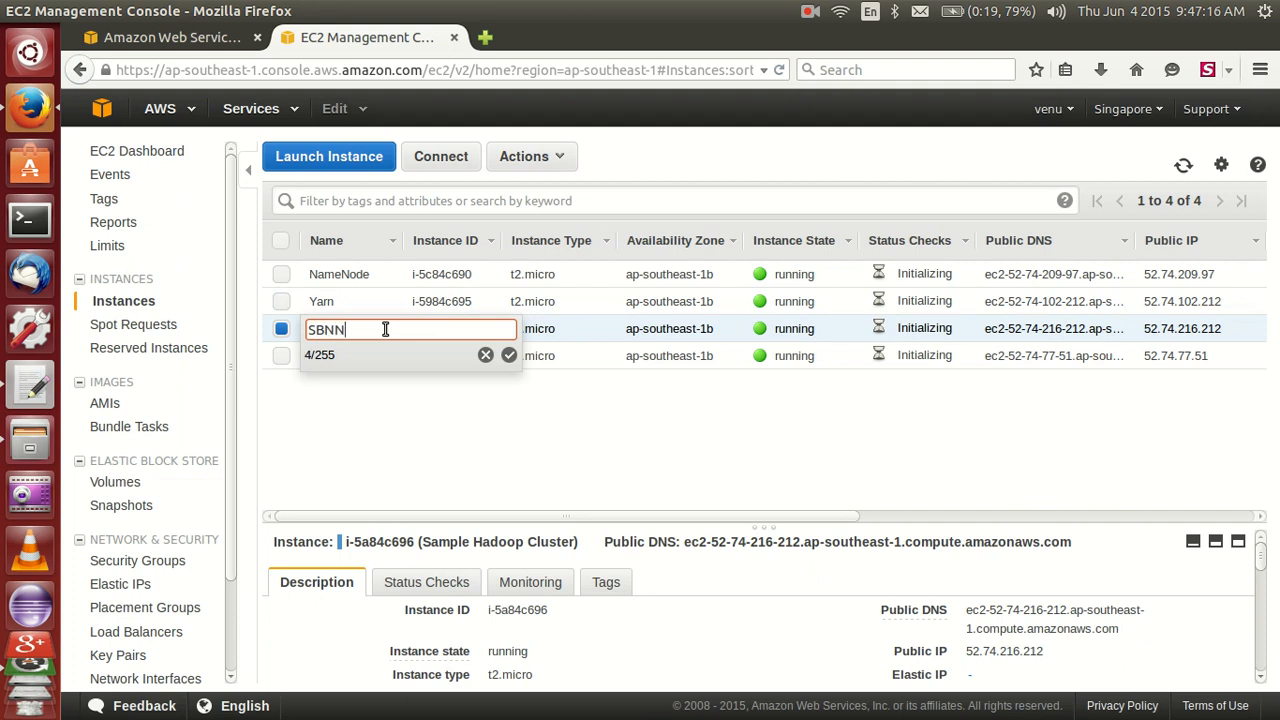
{"action": "left_click", "coordinate": [509, 355]}
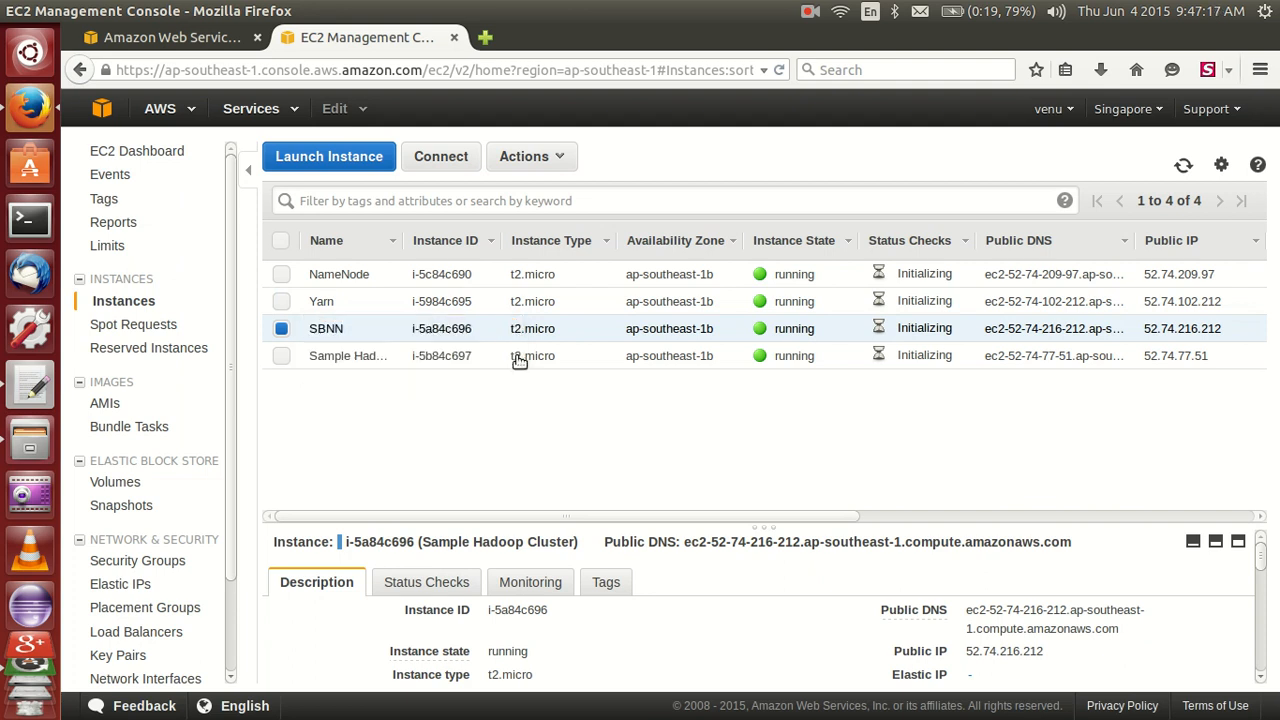
- Rename the fourth instance in the list (i-5b84c697) as DataNode
{"action": "left_click", "coordinate": [383, 356]}
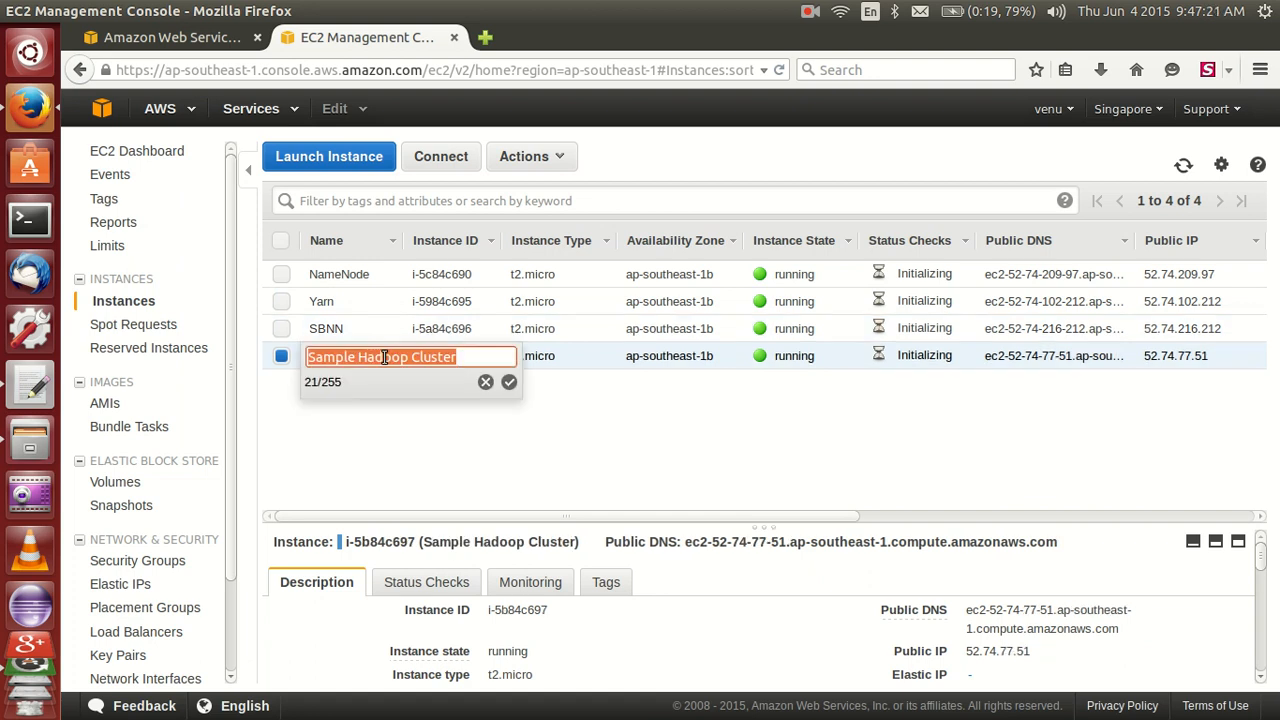
{"action": "type", "text": "DataNode"}
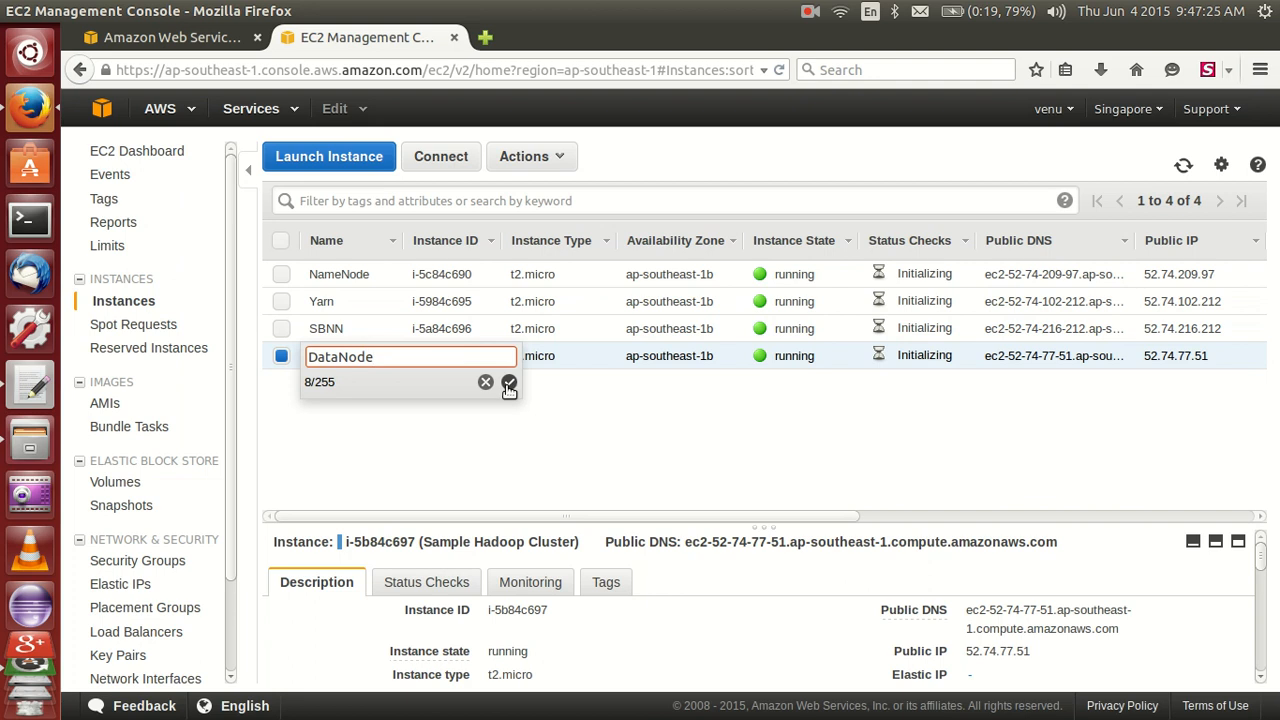
{"action": "left_click", "coordinate": [509, 385]}
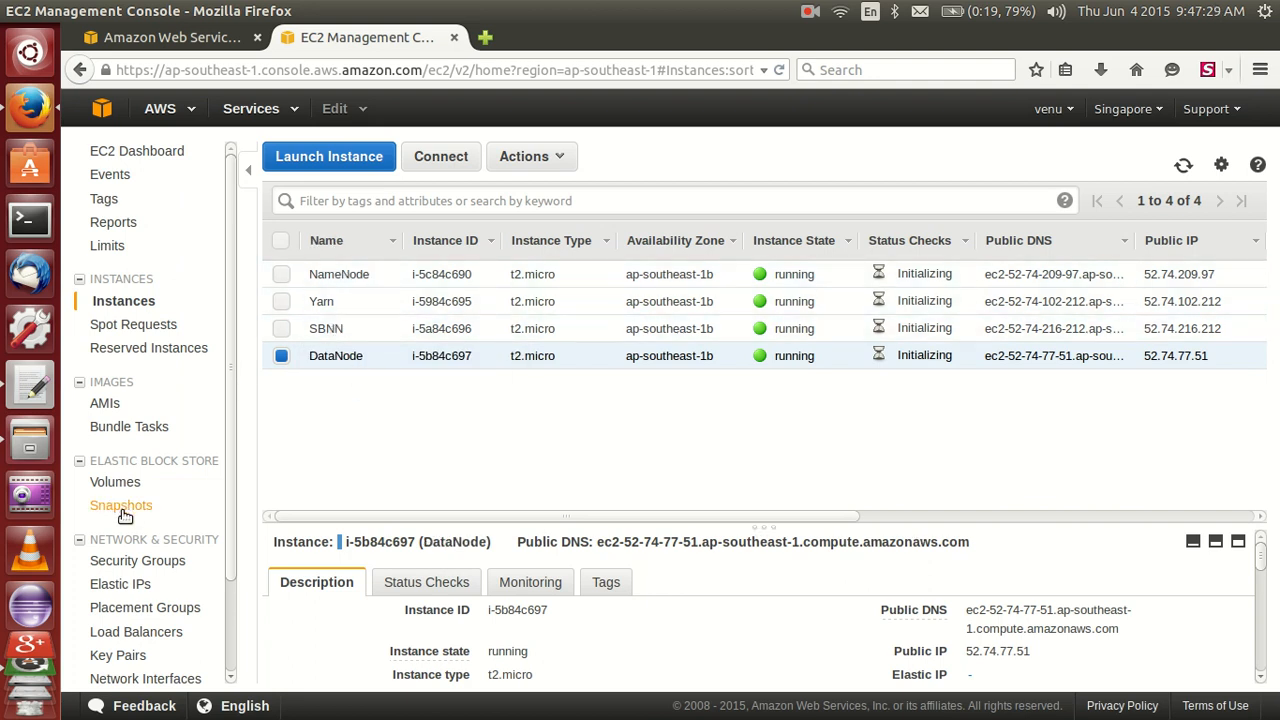
- Associate the Elastic IP 52.74.230.122 with the NameNode instance, using its private IP address 10.0.0.212
{"action": "left_click", "coordinate": [108, 588]}
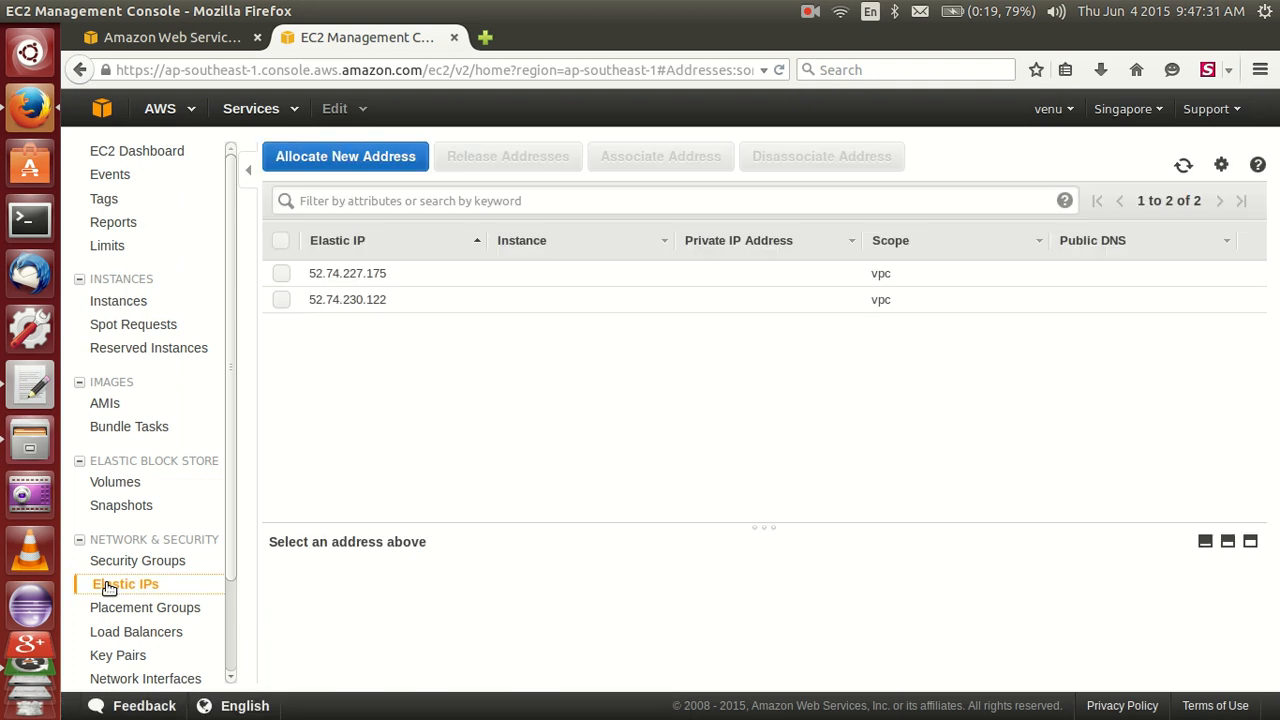
{"action": "left_click", "coordinate": [385, 299]}
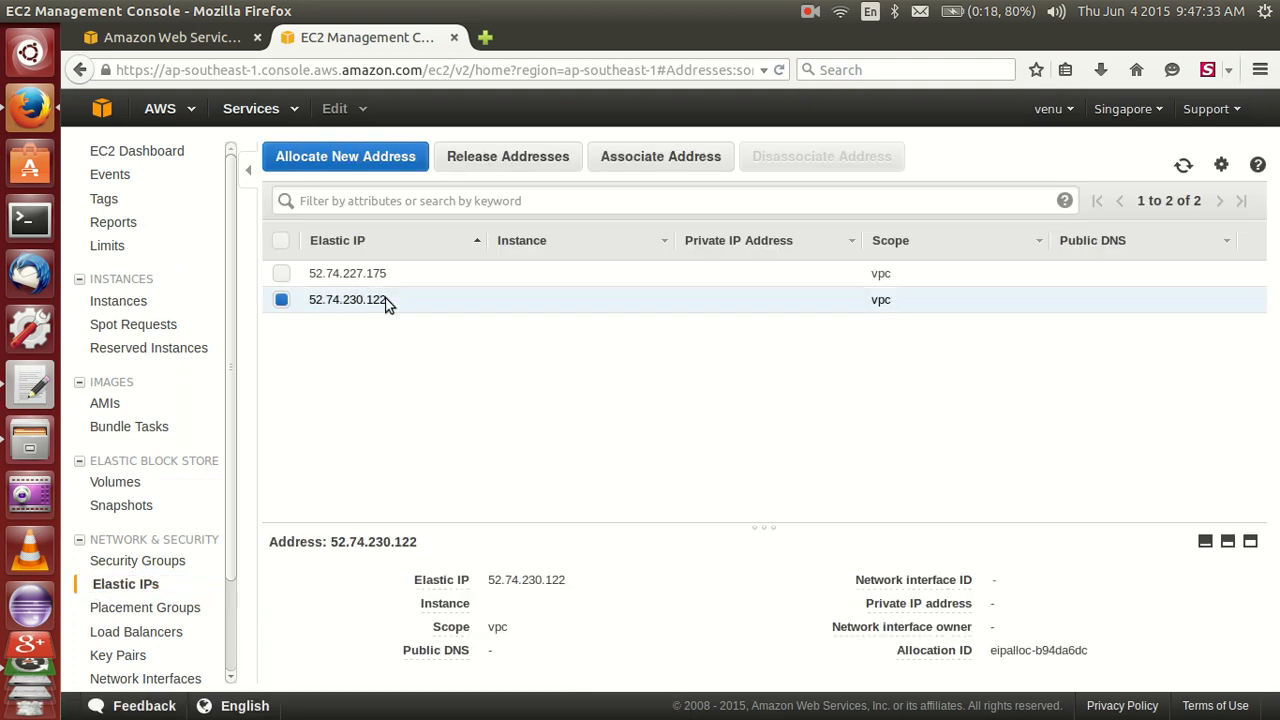
{"action": "left_click", "coordinate": [656, 168]}
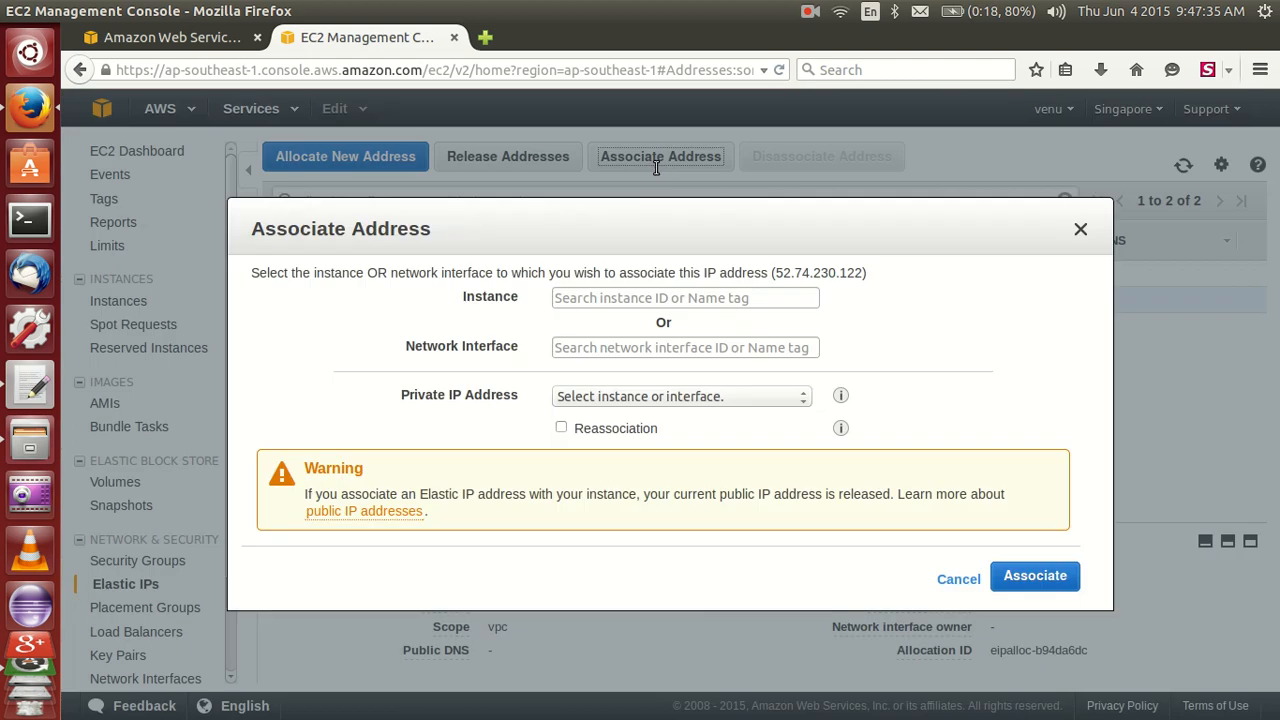
{"action": "left_click", "coordinate": [598, 299]}
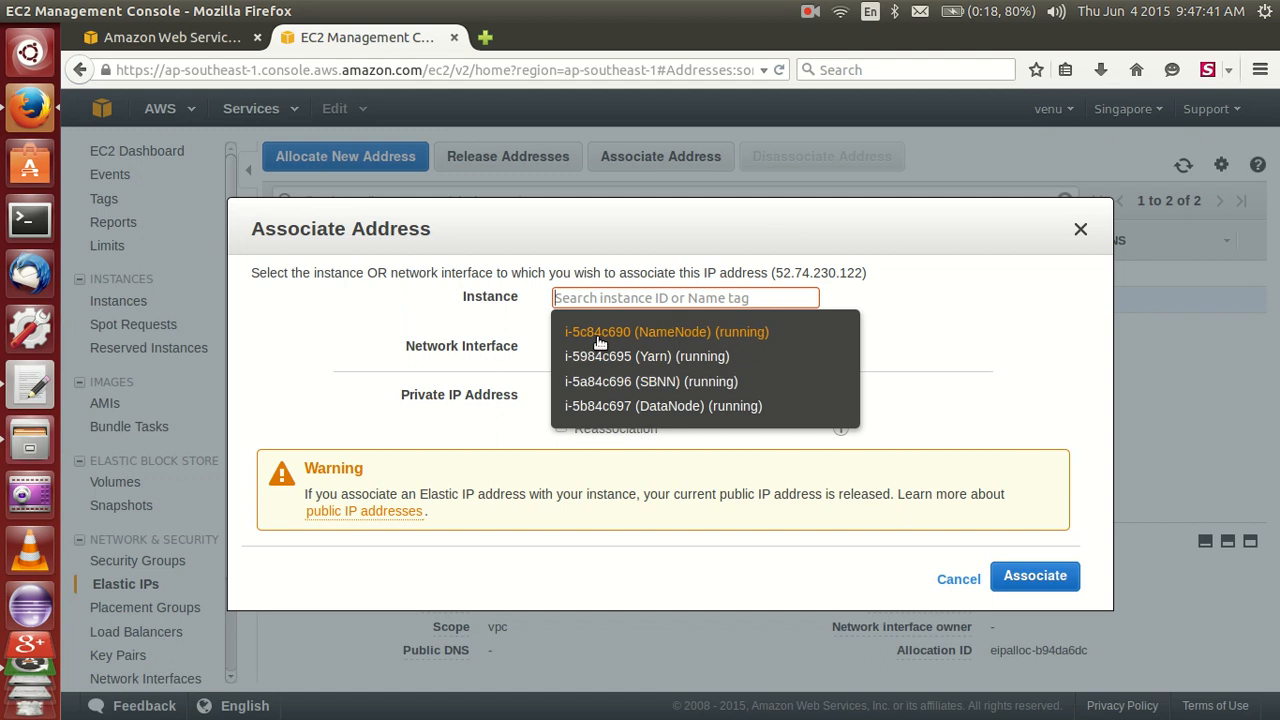
{"action": "left_click", "coordinate": [602, 335]}
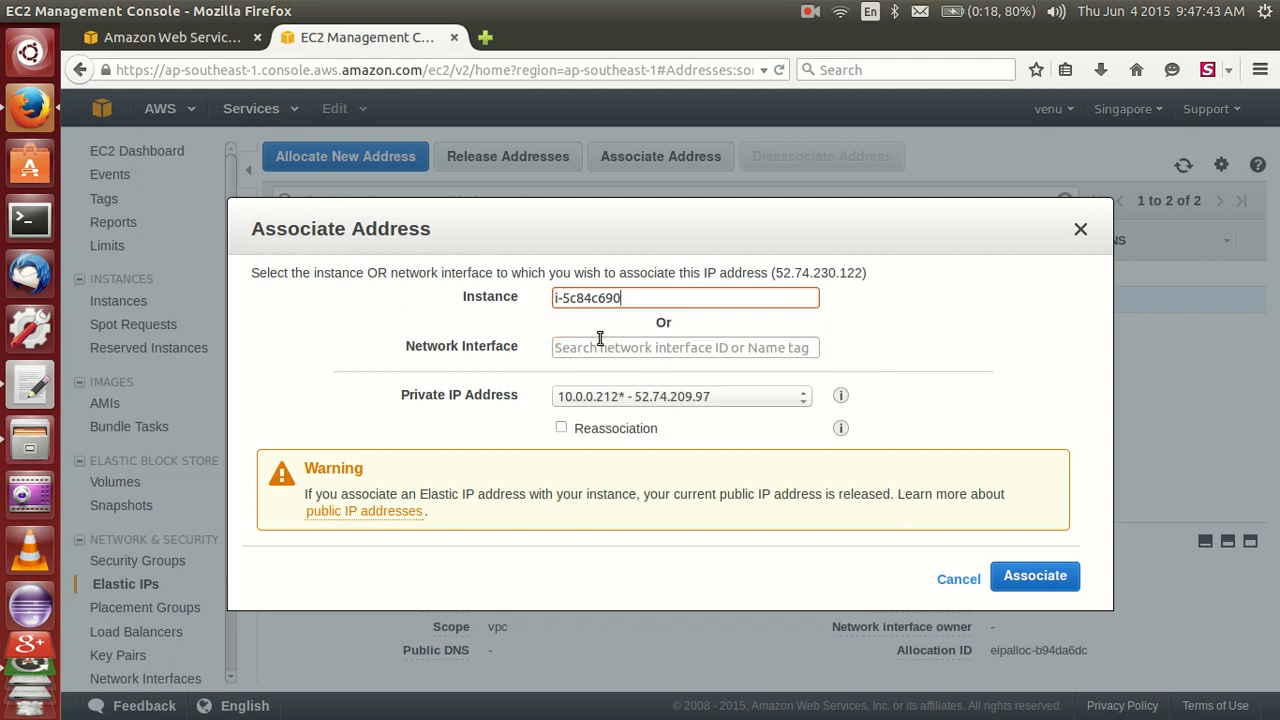
{"action": "left_click", "coordinate": [661, 396]}
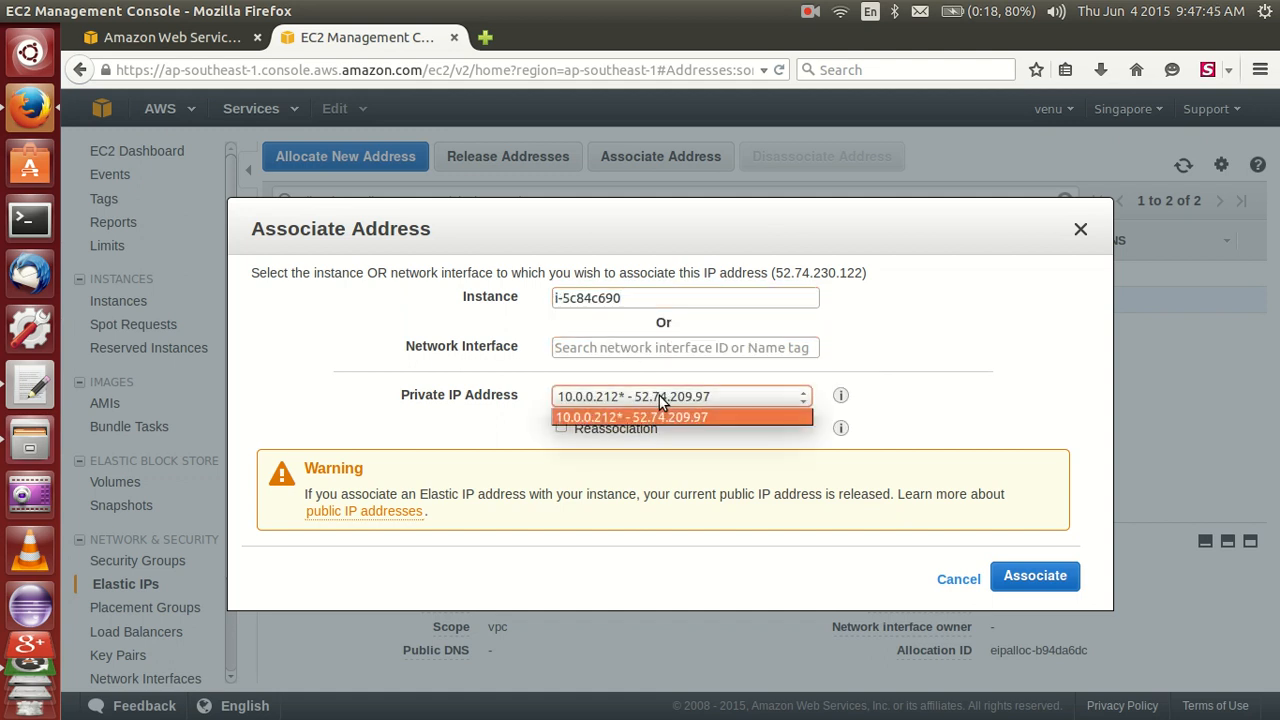
{"action": "left_click", "coordinate": [659, 396]}
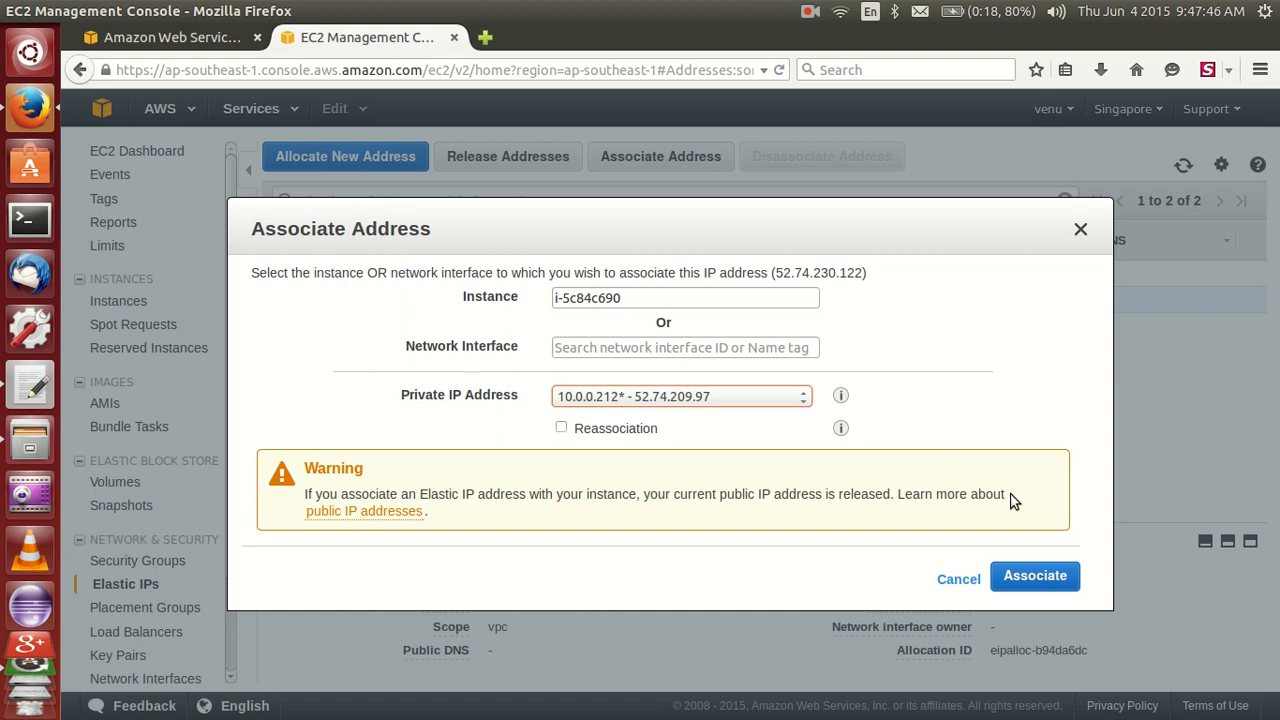
{"action": "left_click", "coordinate": [1042, 582]}
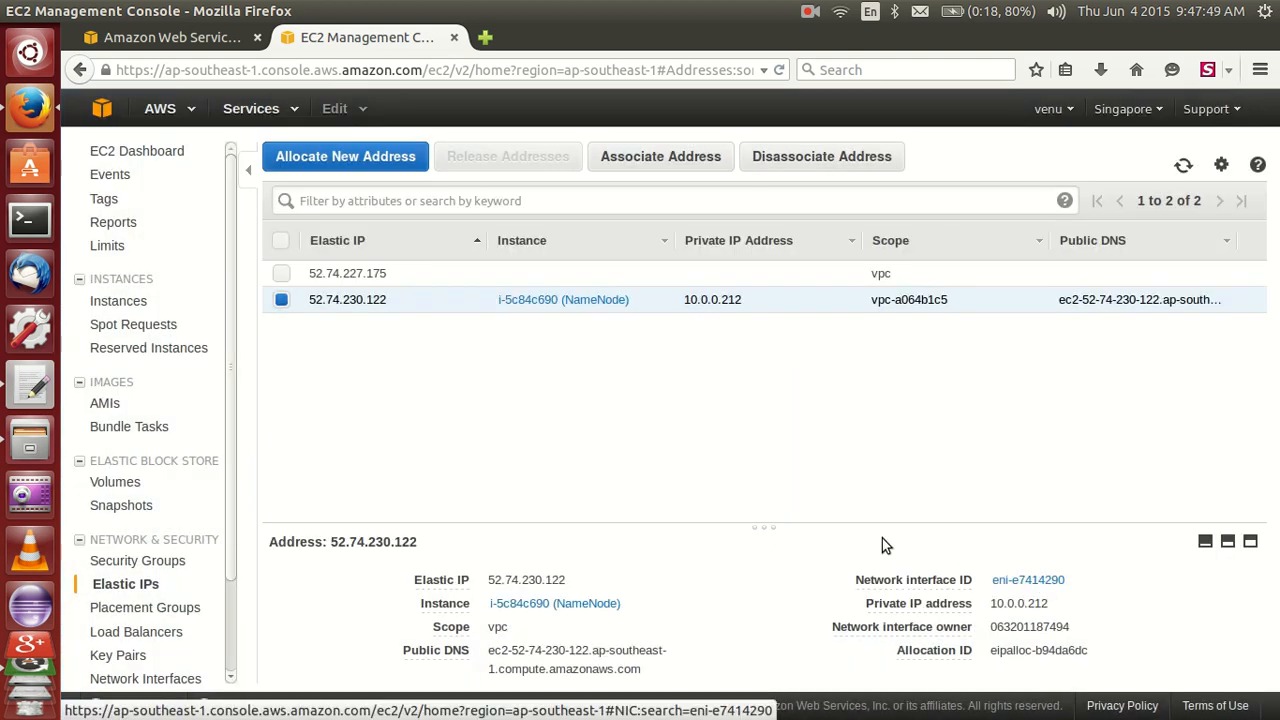
- Associate the Elastic IP 52.74.227.175 with the Yarn instance (i-5984c695), using its private IP address 10.0.0.215
{"action": "left_click", "coordinate": [360, 274]}
{"action": "left_click", "coordinate": [663, 163]}
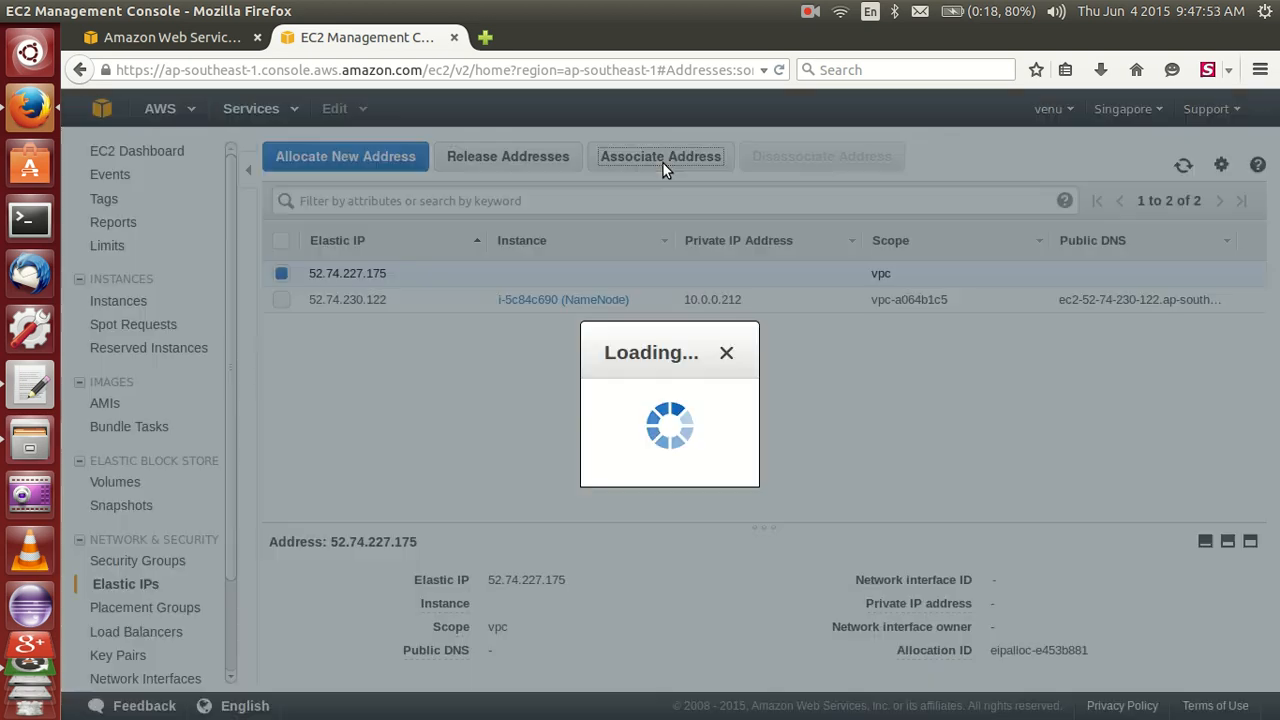
{"action": "left_click", "coordinate": [628, 300]}
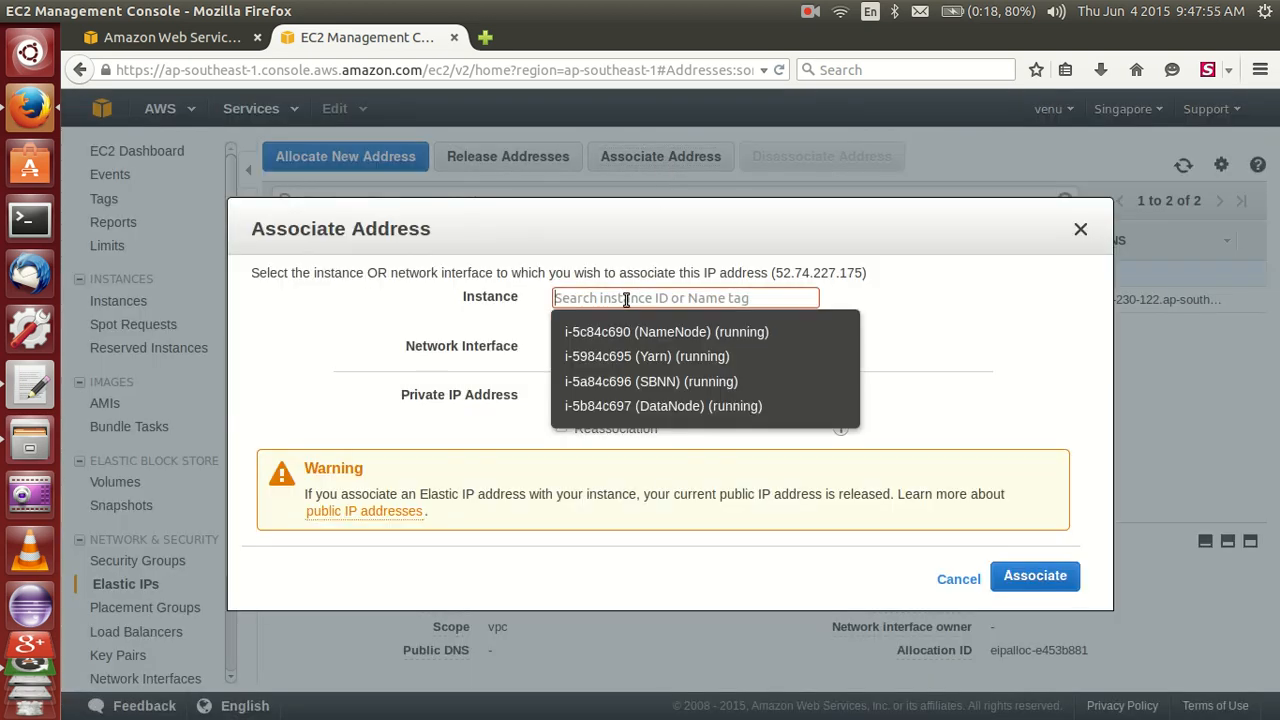
{"action": "left_click", "coordinate": [620, 357]}
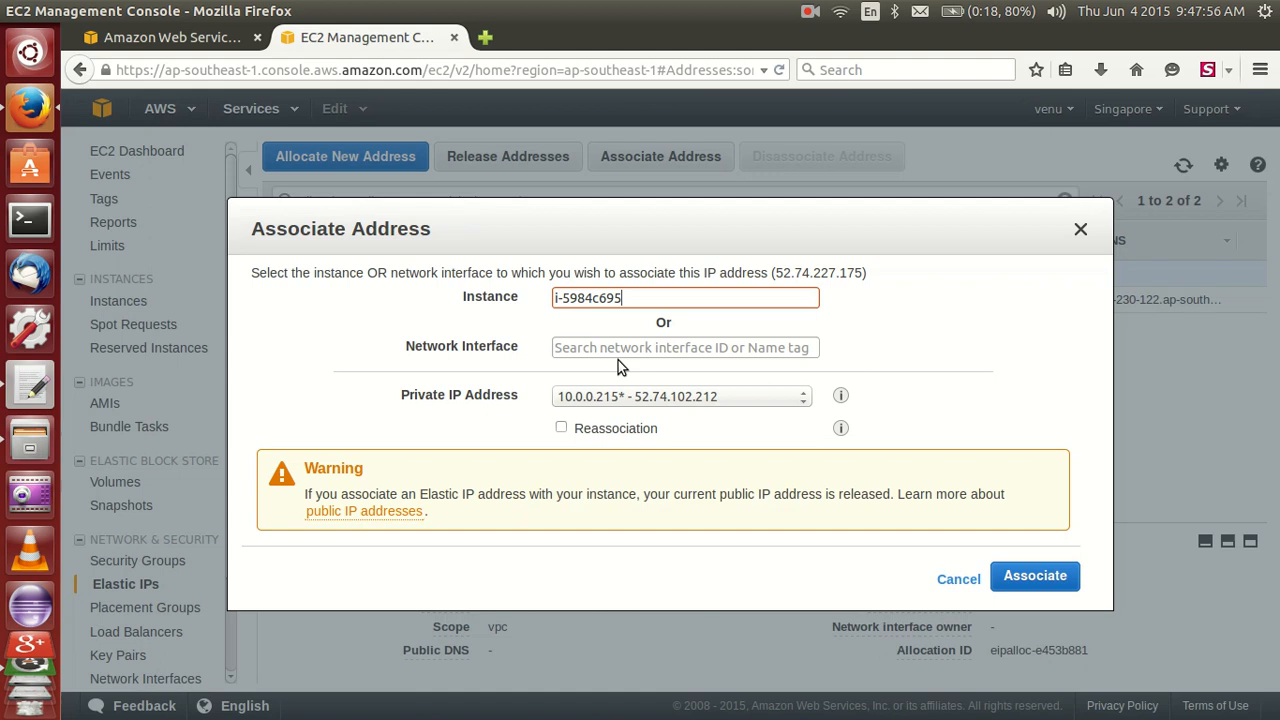
{"action": "left_click", "coordinate": [1006, 578]}
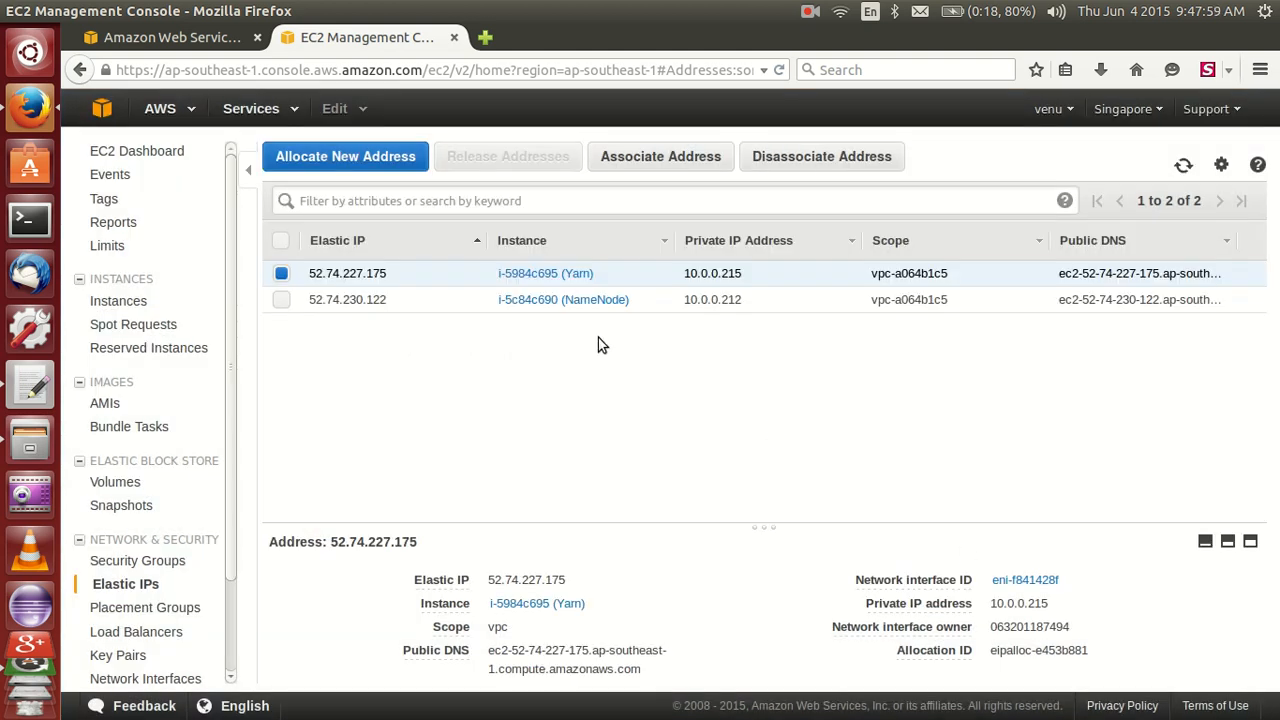
- Allocate a third Elastic IP address and dismiss the confirmation
{"action": "left_click", "coordinate": [350, 160]}
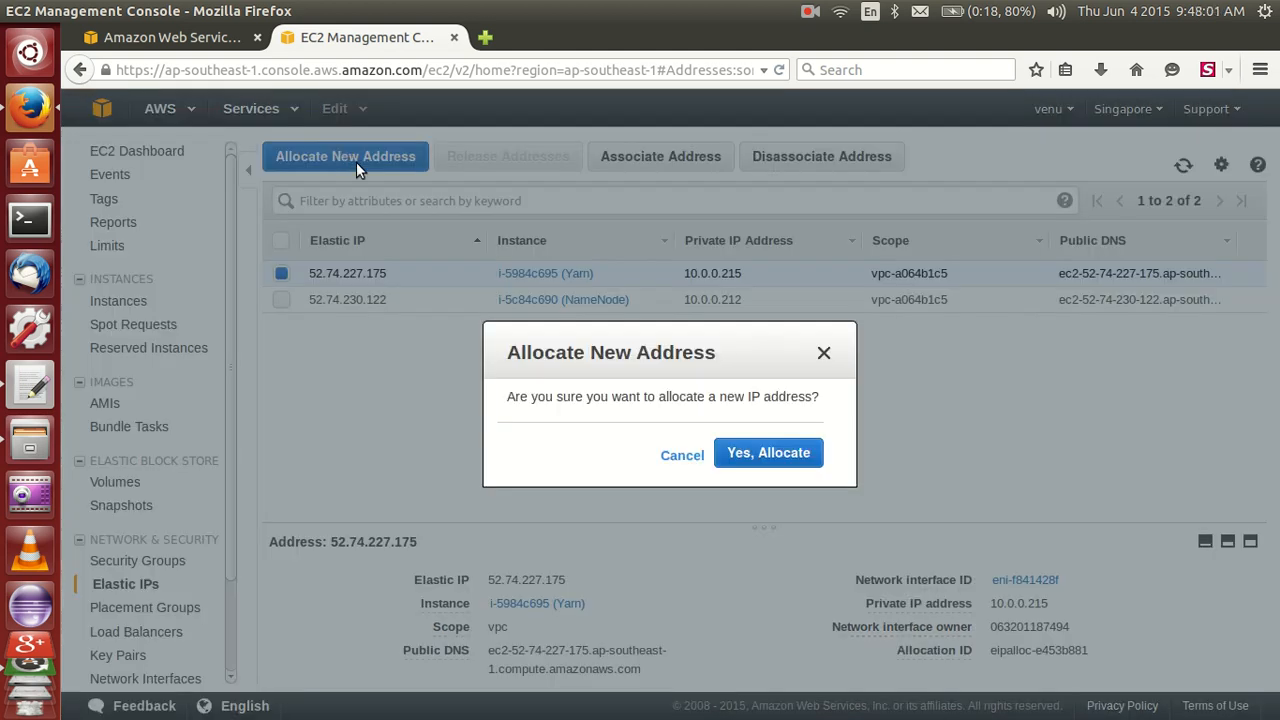
{"action": "left_click", "coordinate": [776, 452]}
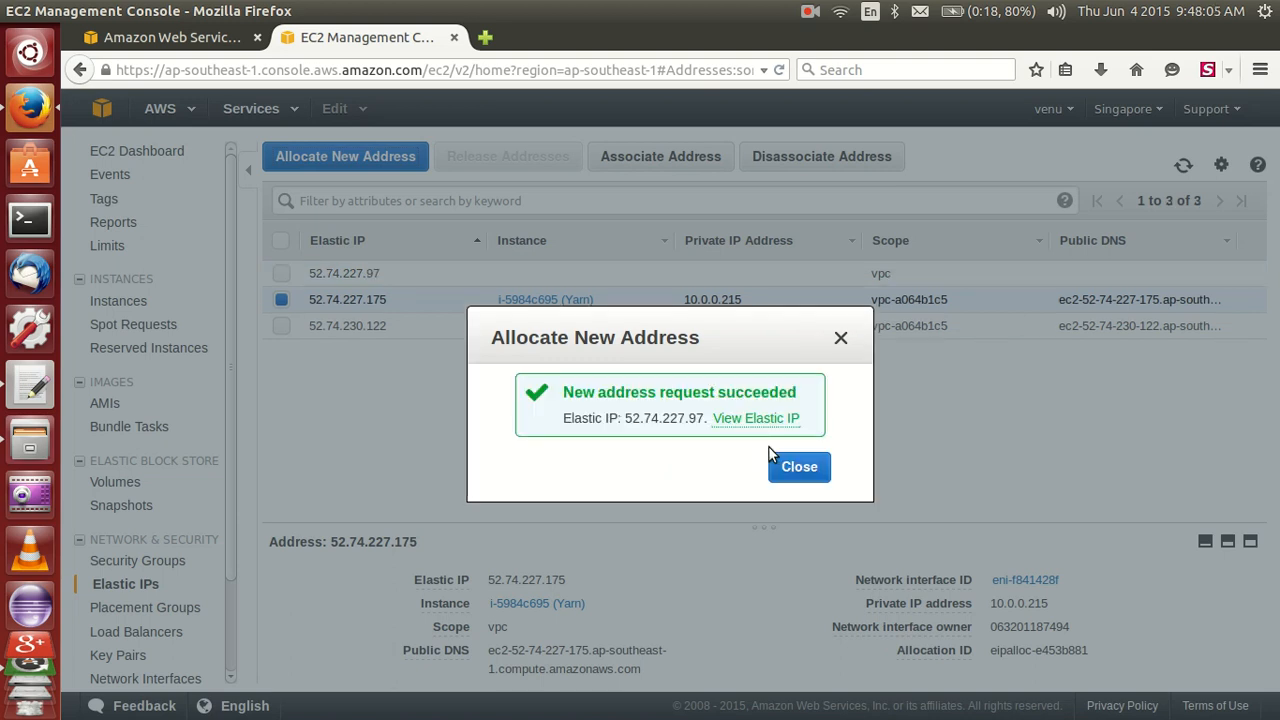
{"action": "left_click", "coordinate": [841, 341]}
- Associate the Elastic IP 52.74.227.97 with the SBNN instance (i-5a84c696), using its private IP address 10.0.0.214
{"action": "left_click", "coordinate": [887, 274]}
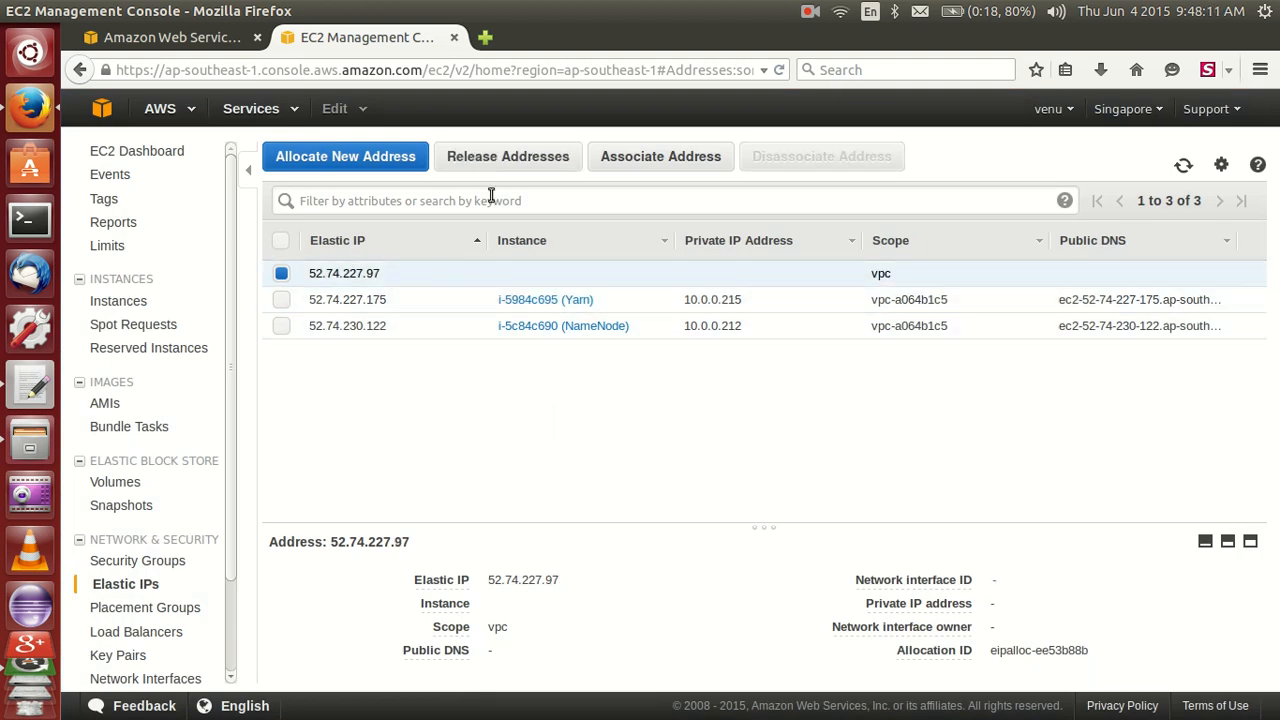
{"action": "left_click", "coordinate": [657, 163]}
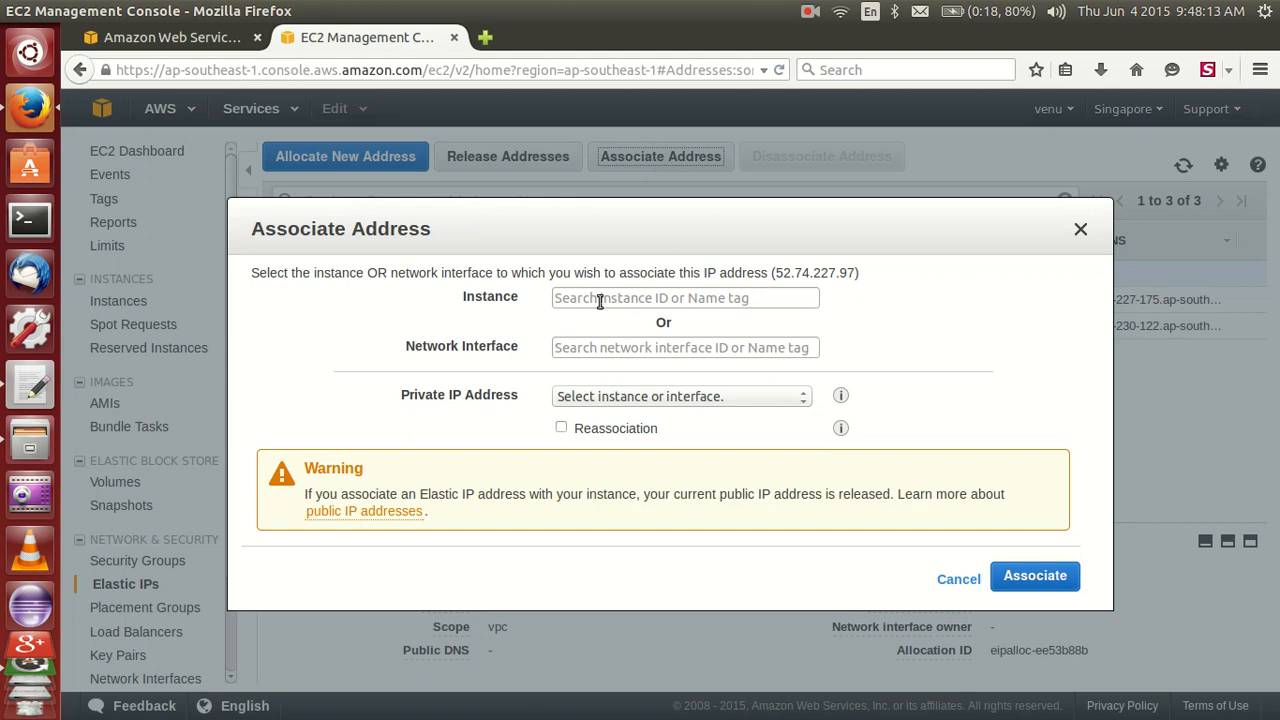
{"action": "left_click", "coordinate": [600, 298]}
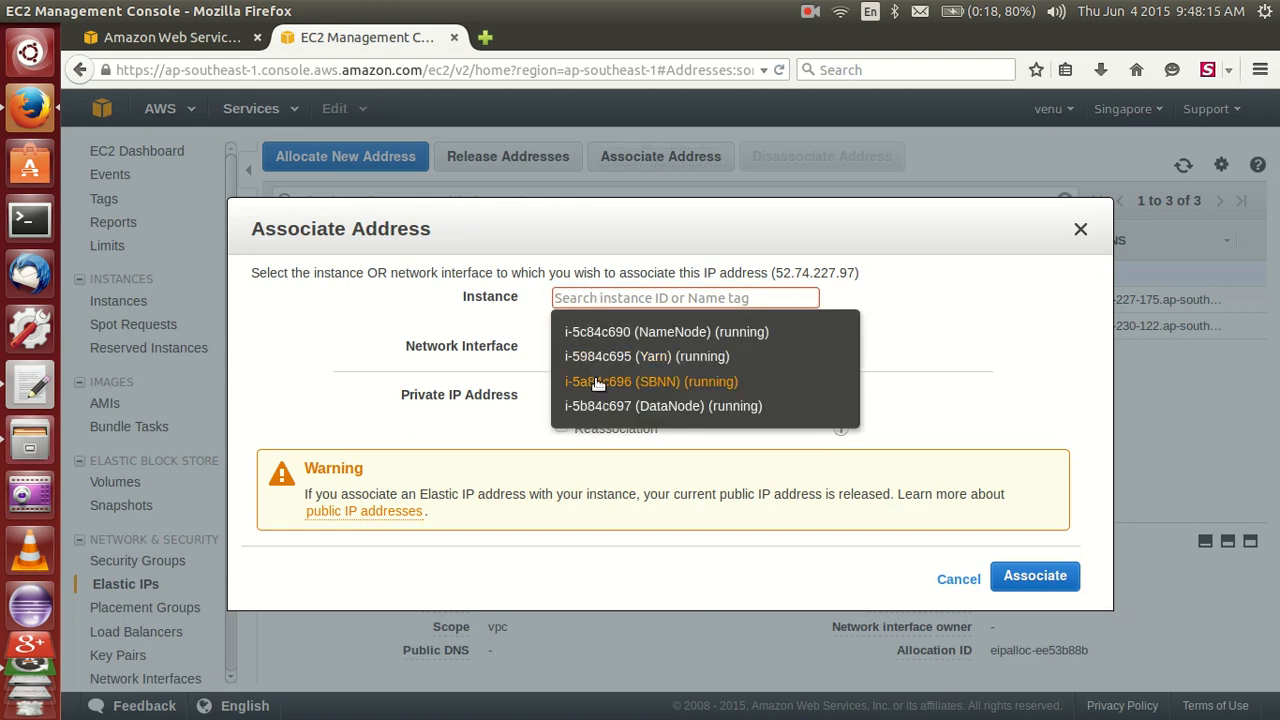
{"action": "left_click", "coordinate": [599, 381]}
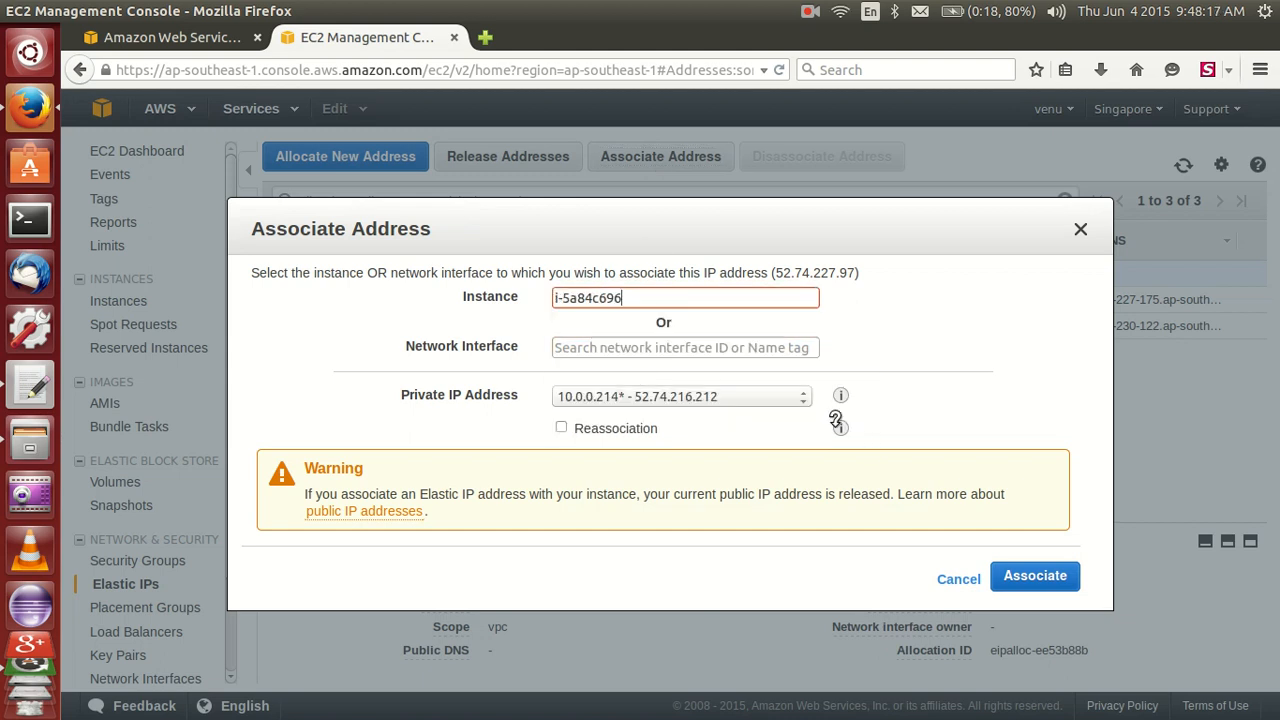
{"action": "left_click", "coordinate": [1040, 578]}
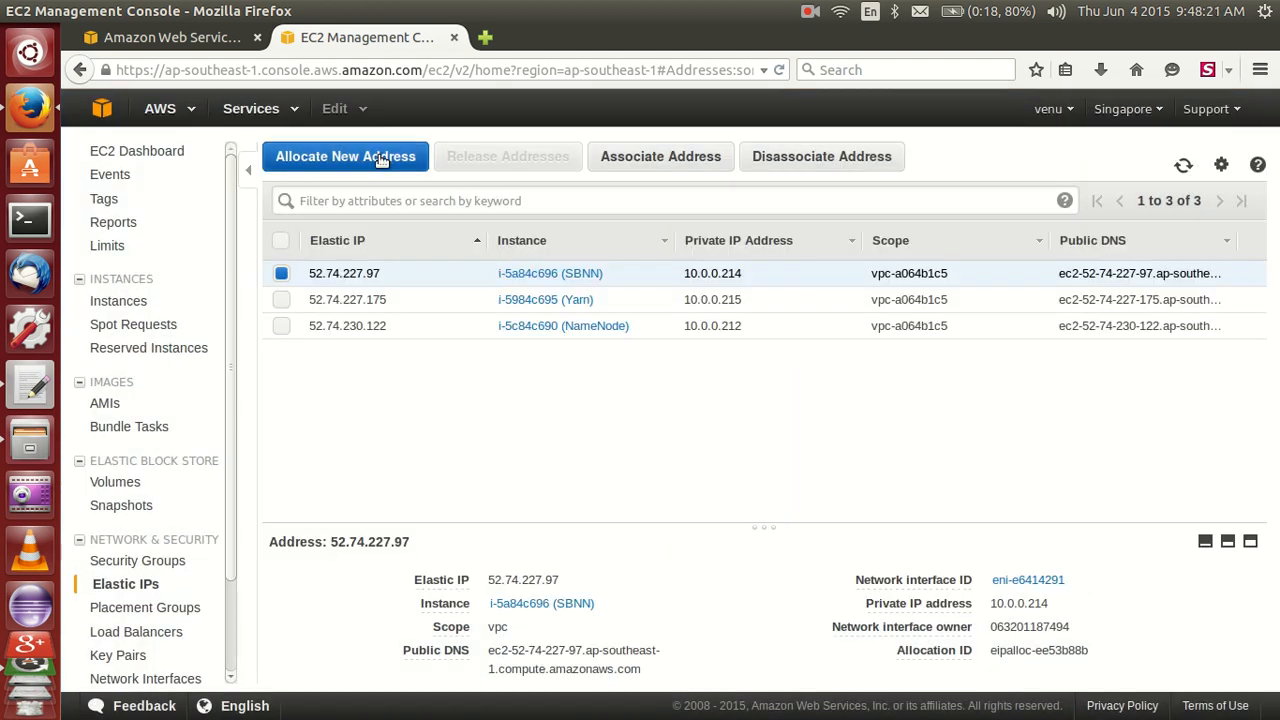
- Allocate a fourth Elastic IP address and dismiss the confirmation
{"action": "left_click", "coordinate": [380, 163]}
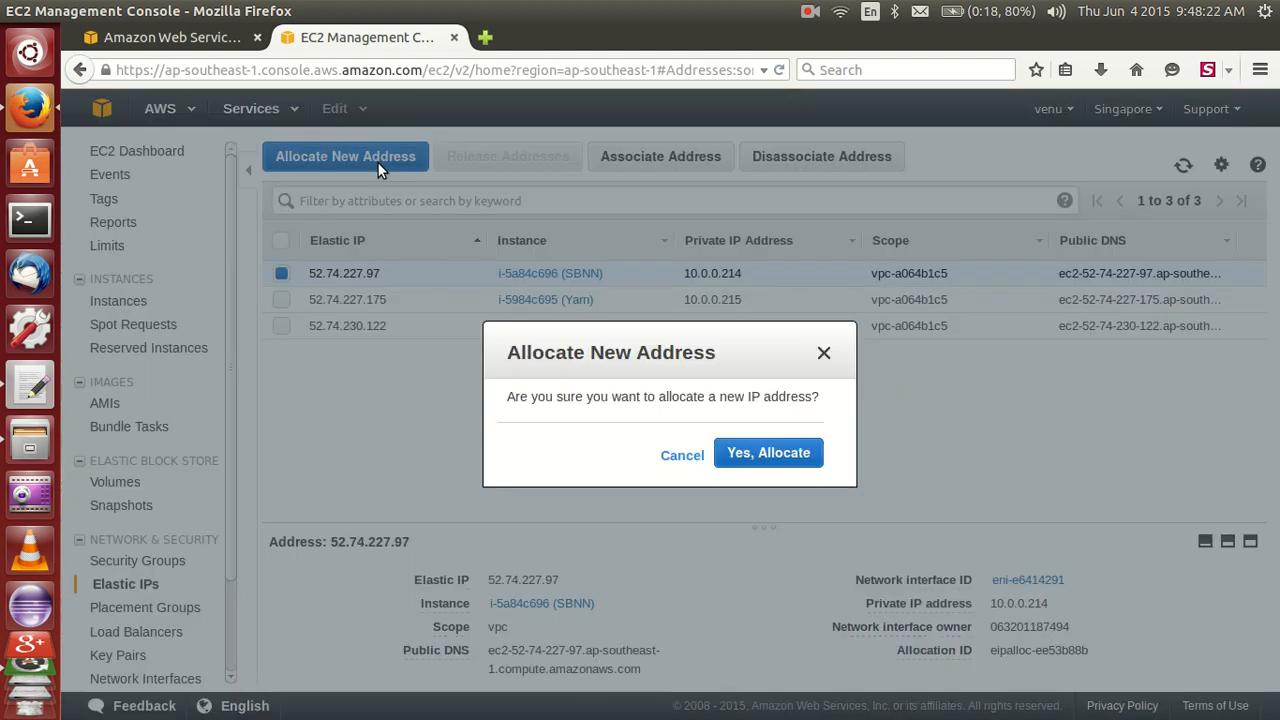
{"action": "left_click", "coordinate": [757, 453]}
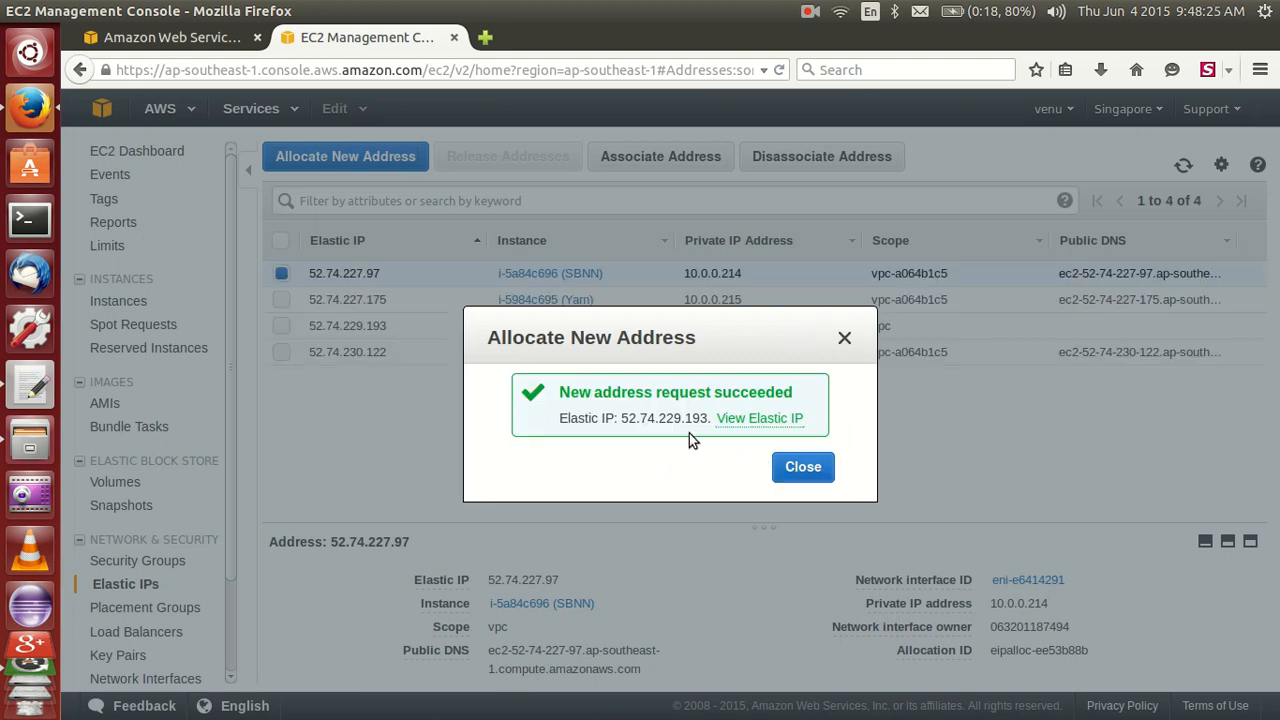
{"action": "left_click", "coordinate": [816, 475]}
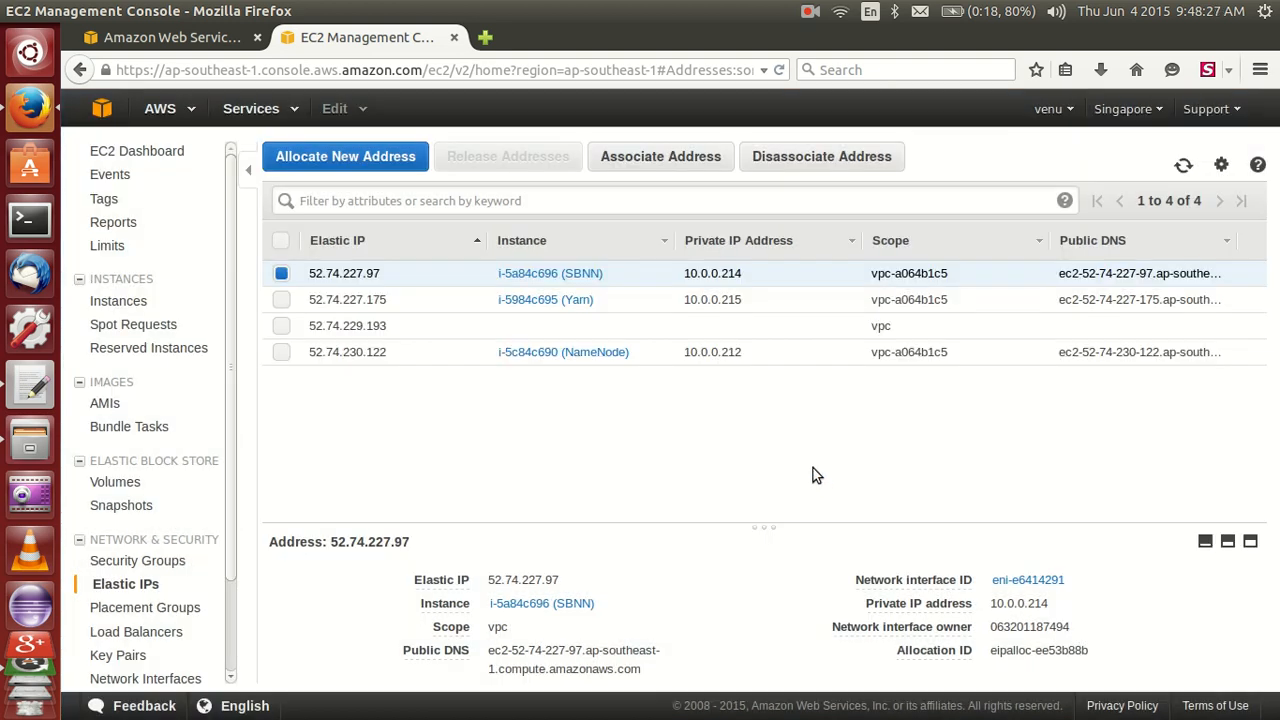
- Associate the Elastic IP 52.74.229.193 with the DataNode instance (i-5b84c697), using its private IP address 10.0.0.213
{"action": "left_click", "coordinate": [467, 328]}
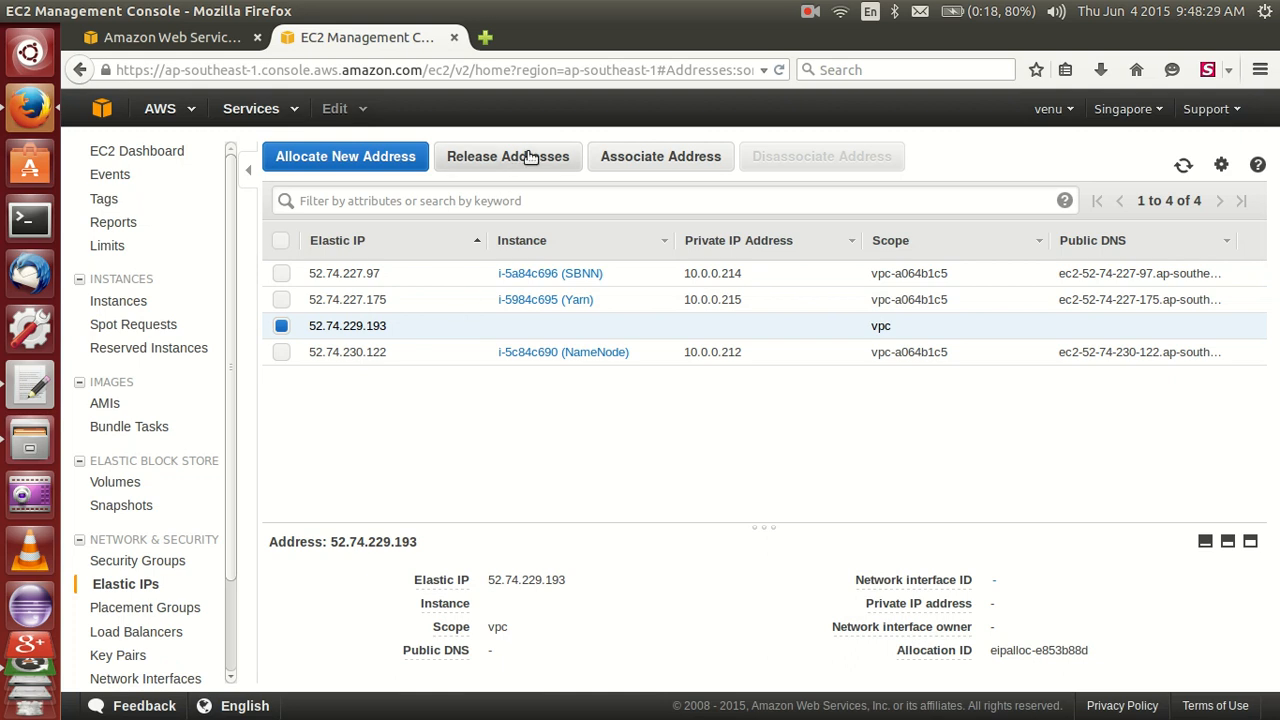
{"action": "left_click", "coordinate": [620, 164]}
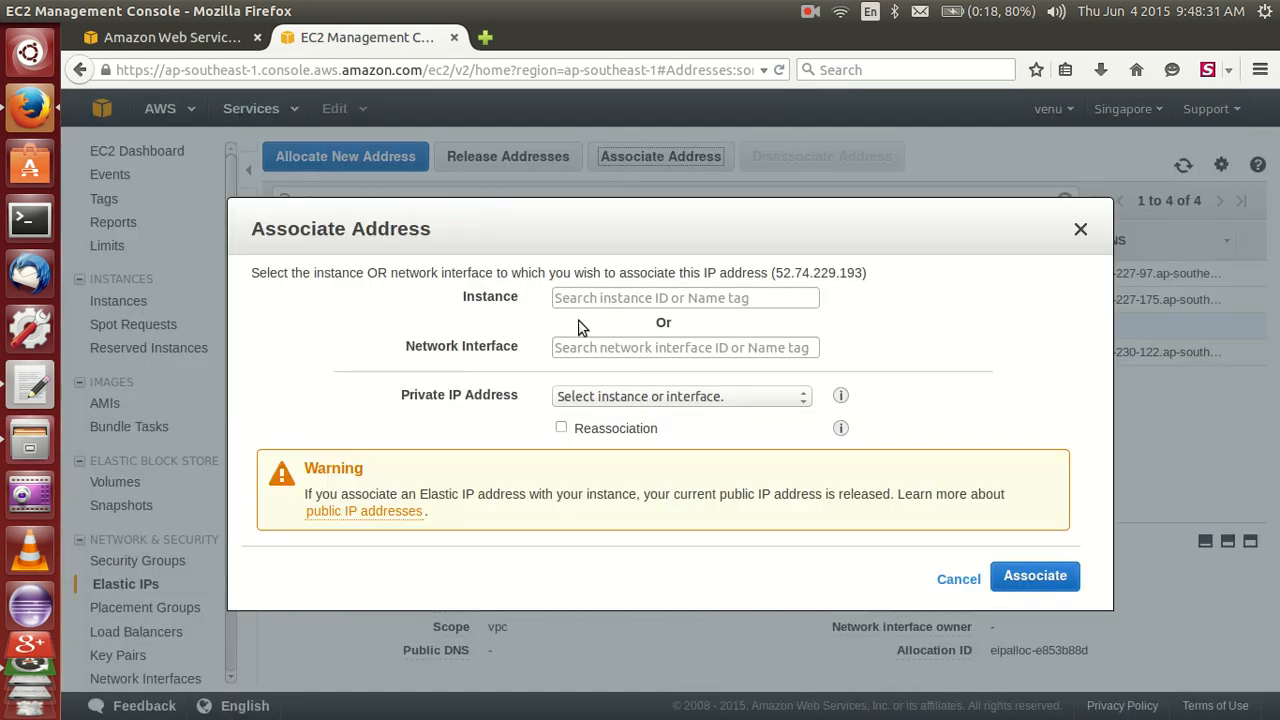
{"action": "left_click", "coordinate": [575, 298]}
{"action": "type", "text": "d"}
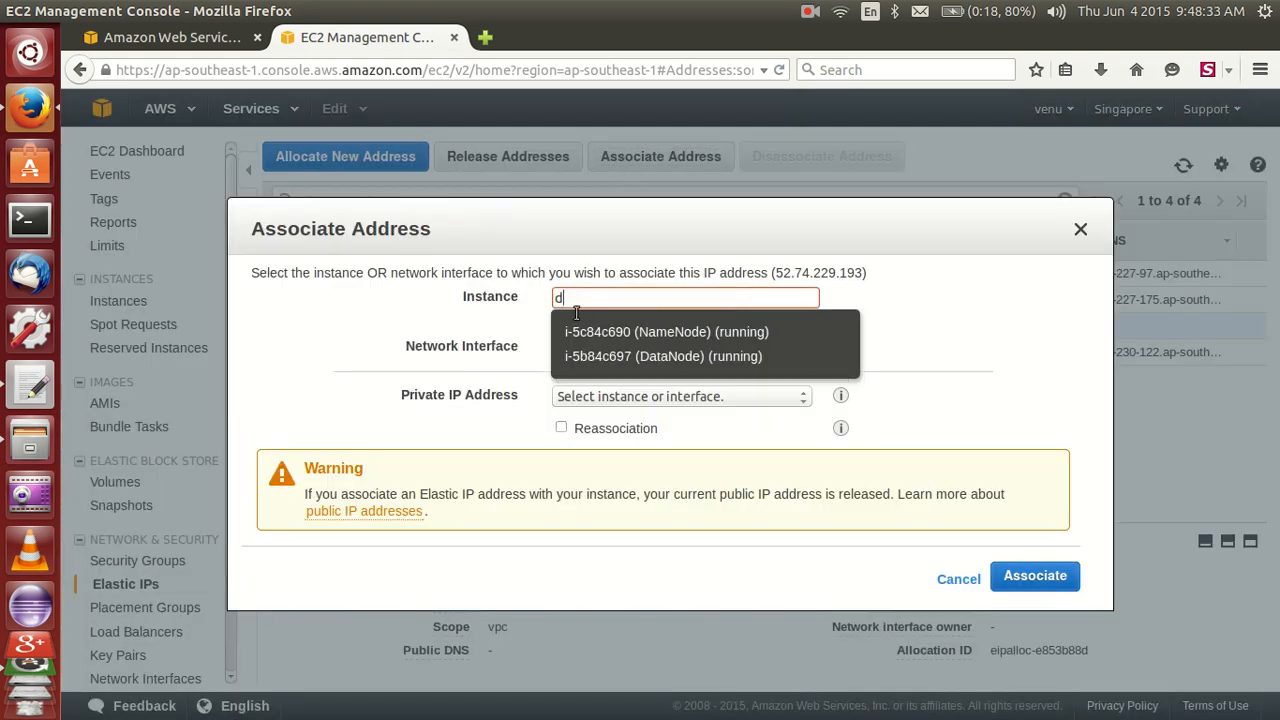
{"action": "left_click", "coordinate": [603, 358]}
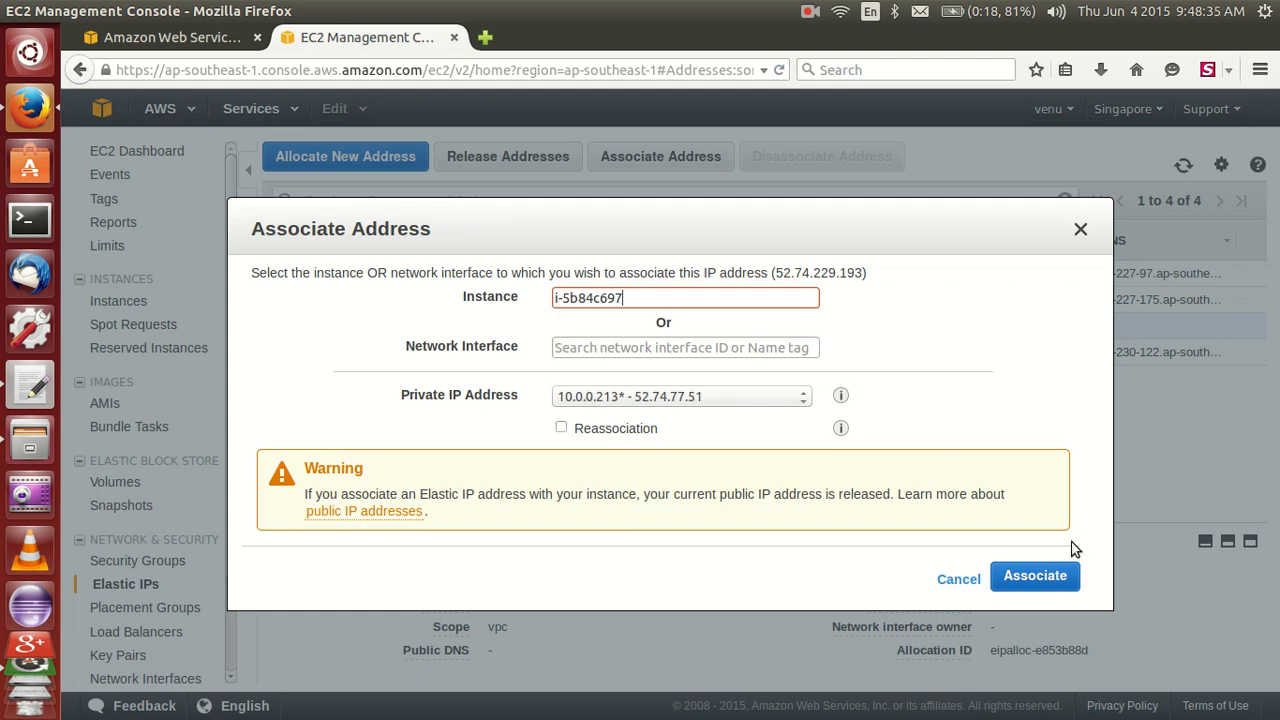
{"action": "left_click", "coordinate": [796, 306]}
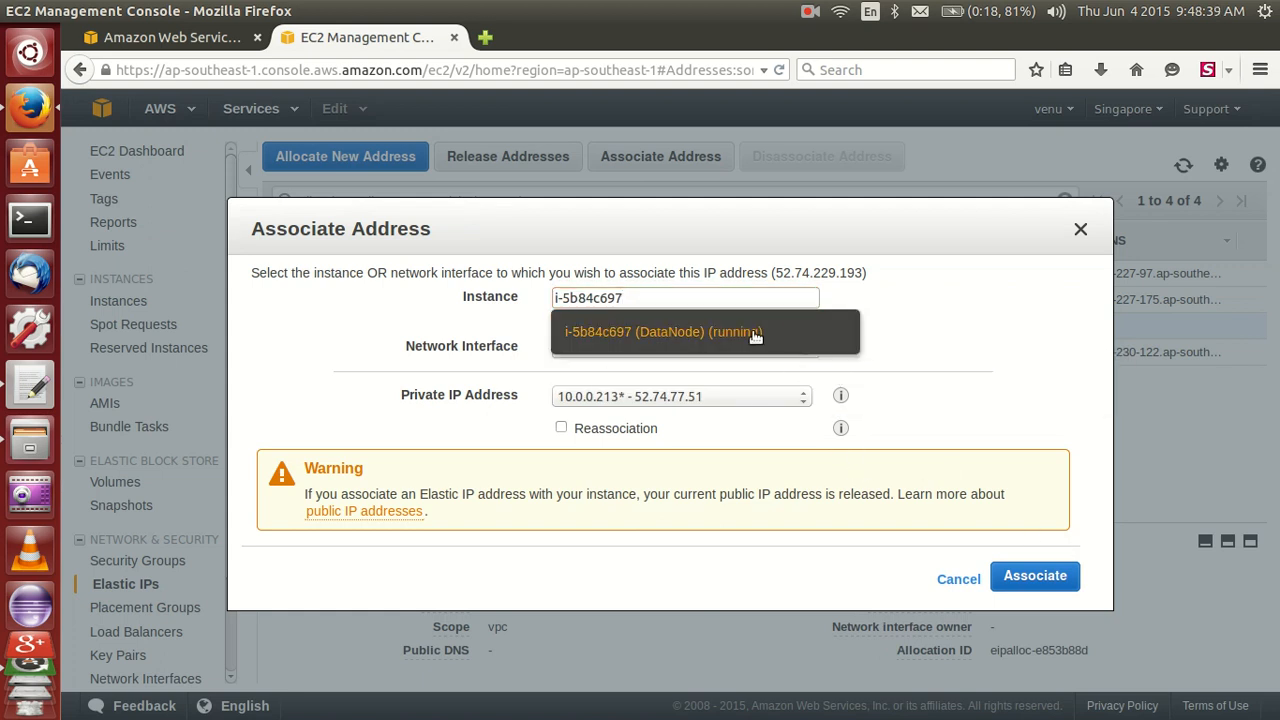
{"action": "left_click", "coordinate": [757, 334]}
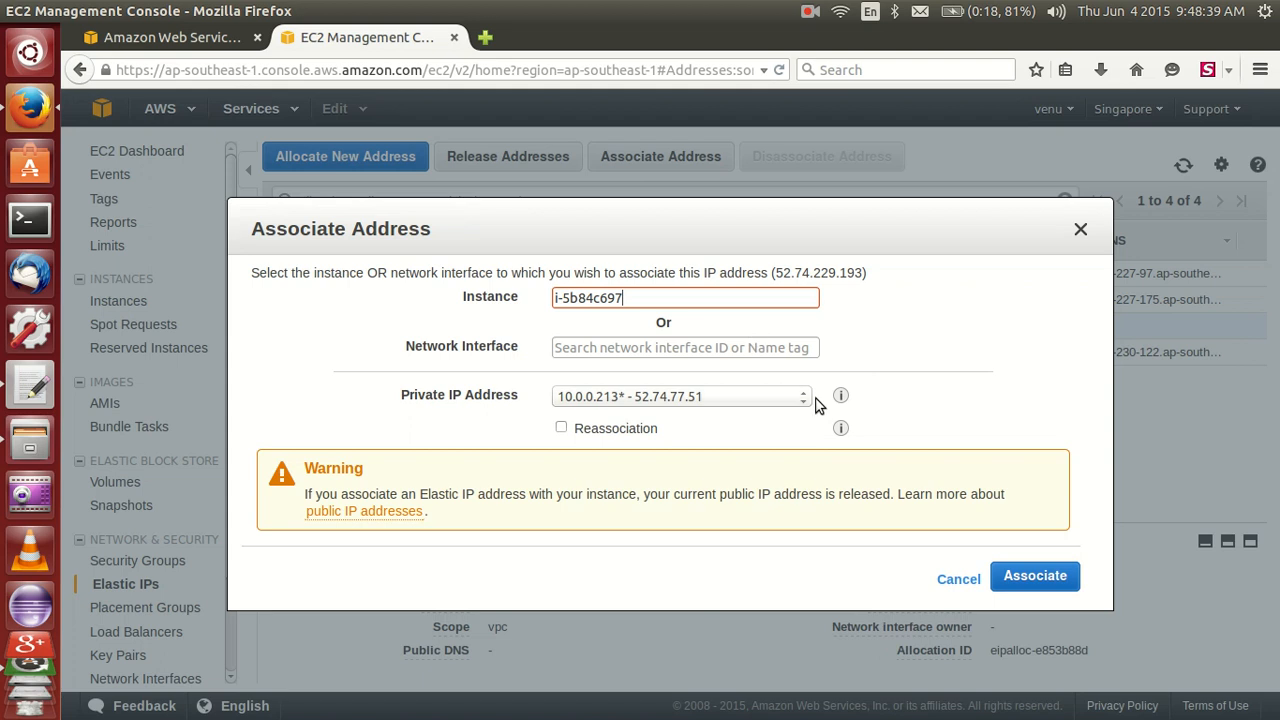
{"action": "left_click", "coordinate": [1040, 580]}
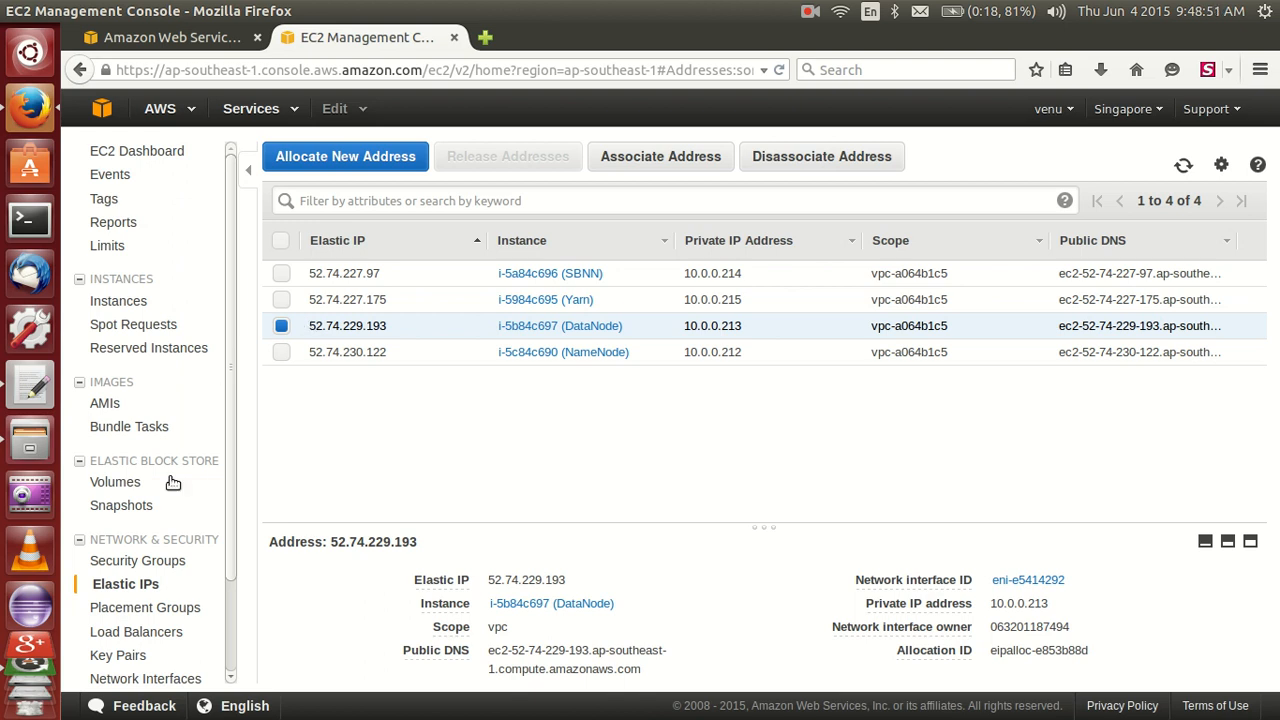
- Switch to the gedit notes, remove the blank line above Instances, and add a line of eleven dots below Elastic IPs
{"action": "left_click", "coordinate": [30, 385]}
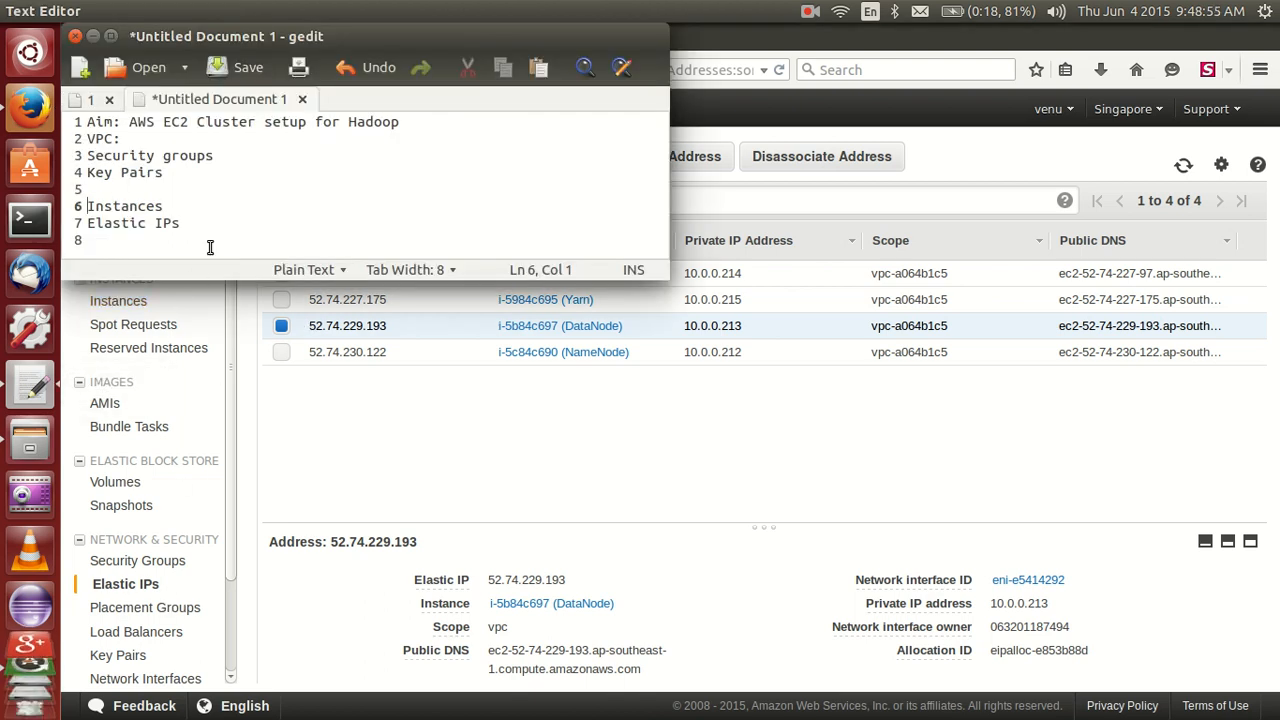
{"action": "key", "text": "BackSpace"}
{"action": "key", "text": "Down"}
{"action": "key", "text": "Down"}
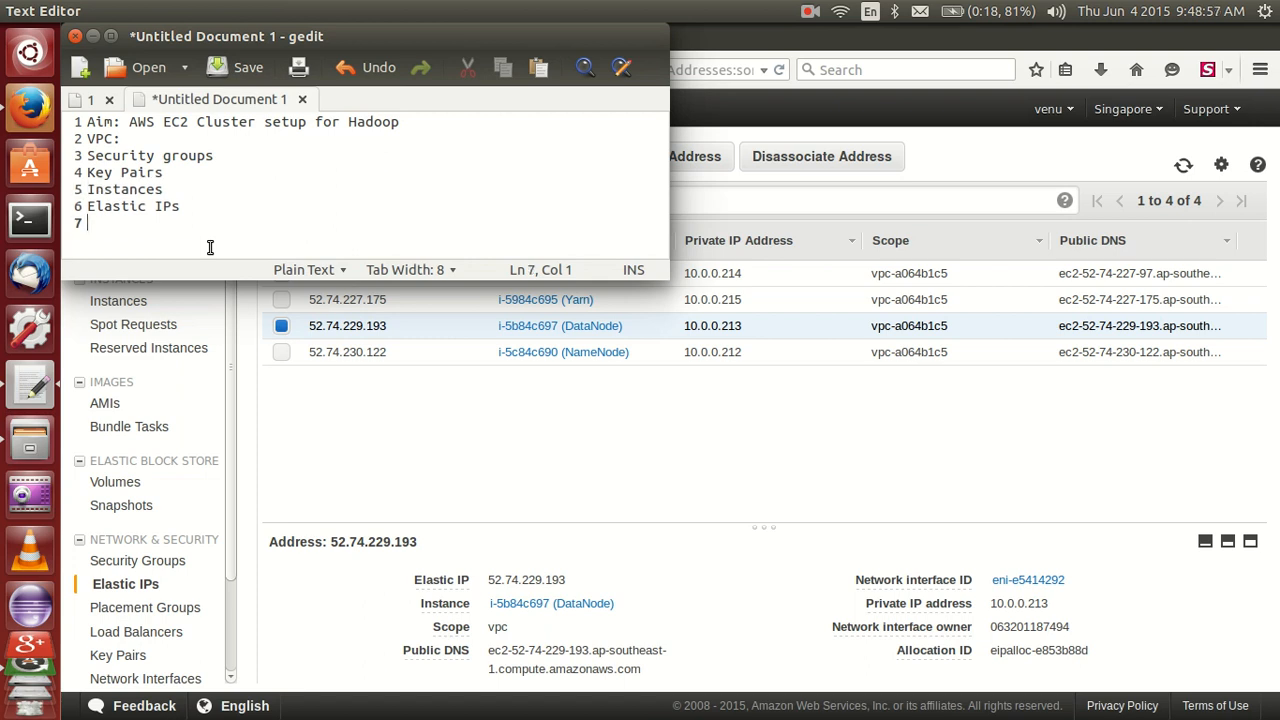
{"action": "key", "text": "Return"}
{"action": "key", "text": "BackSpace"}
{"action": "type", "text": "..........."}
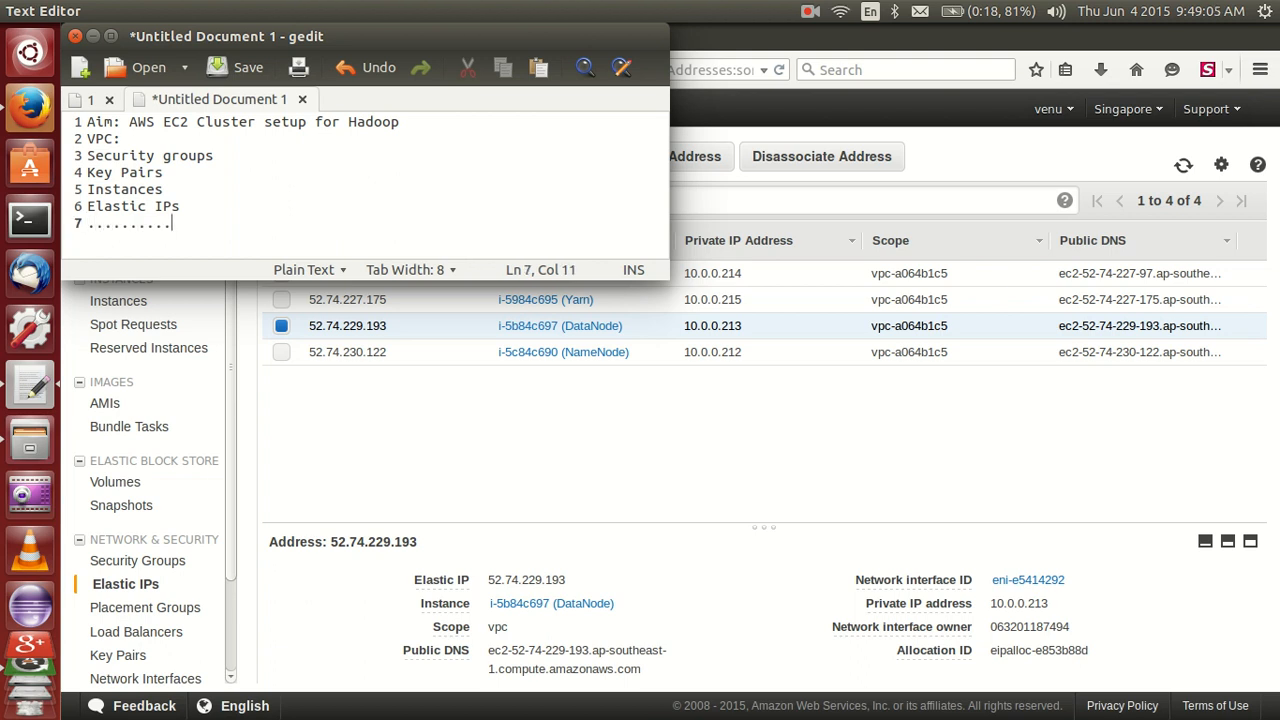
{"action": "key", "text": "Return"}
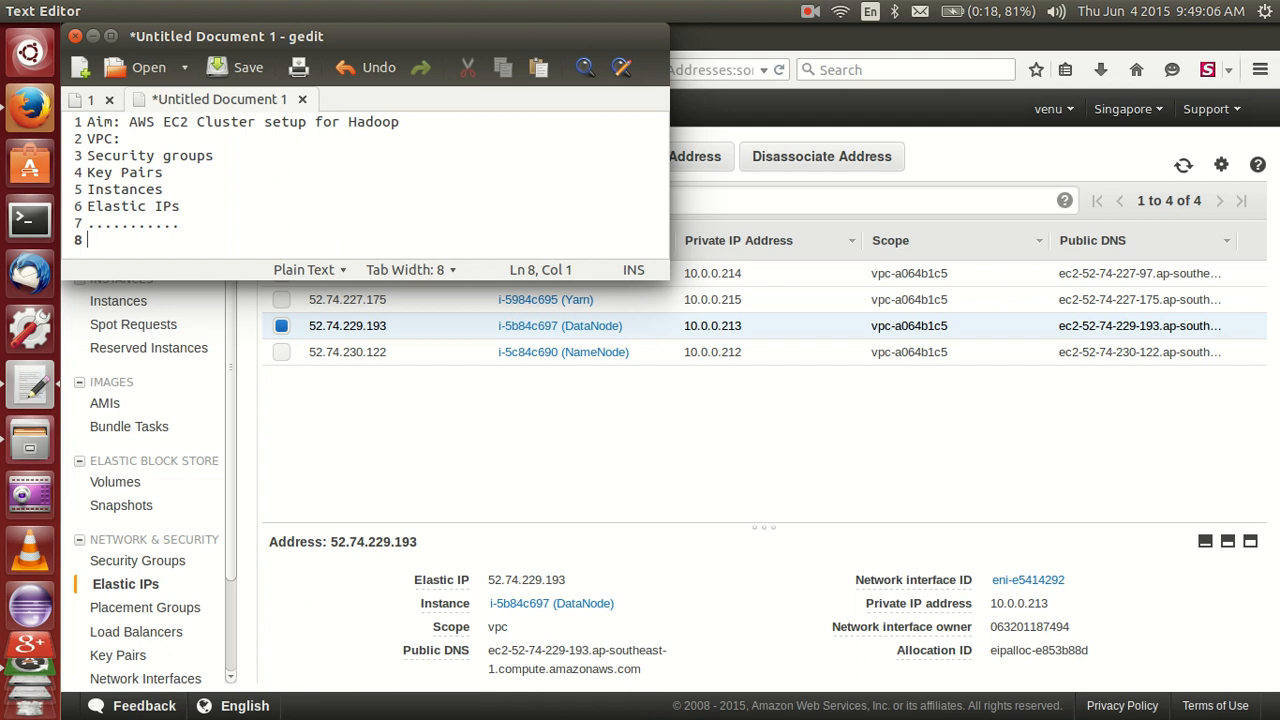
- Return to the EC2 console in Firefox and show the details of the NameNode instance in the instances list
{"action": "left_click", "coordinate": [404, 466]}
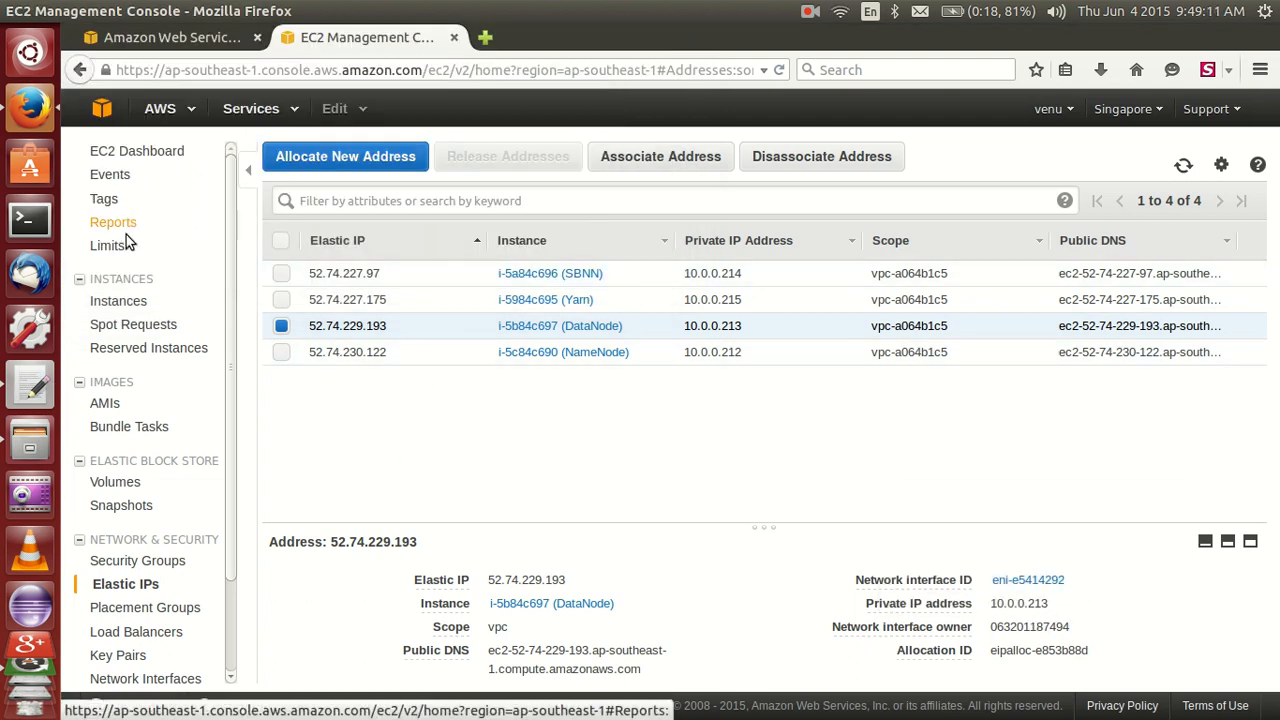
{"action": "left_click", "coordinate": [117, 303]}
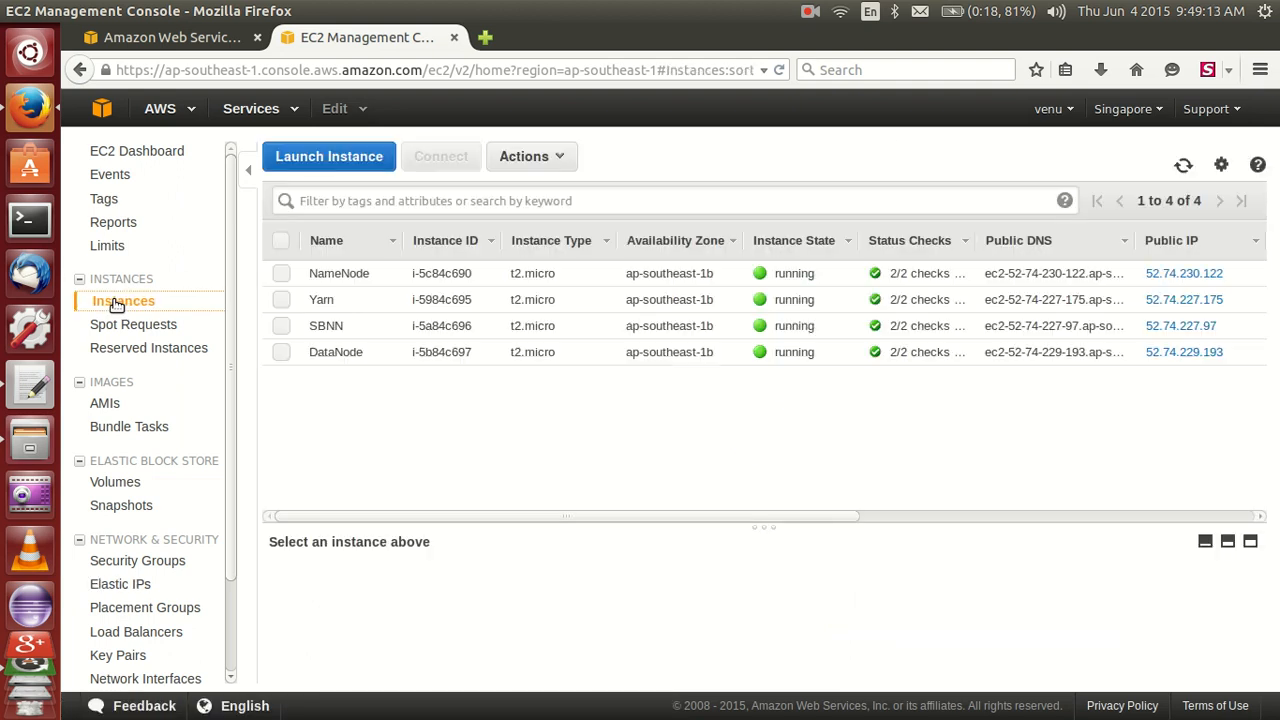
{"action": "left_click", "coordinate": [434, 277]}
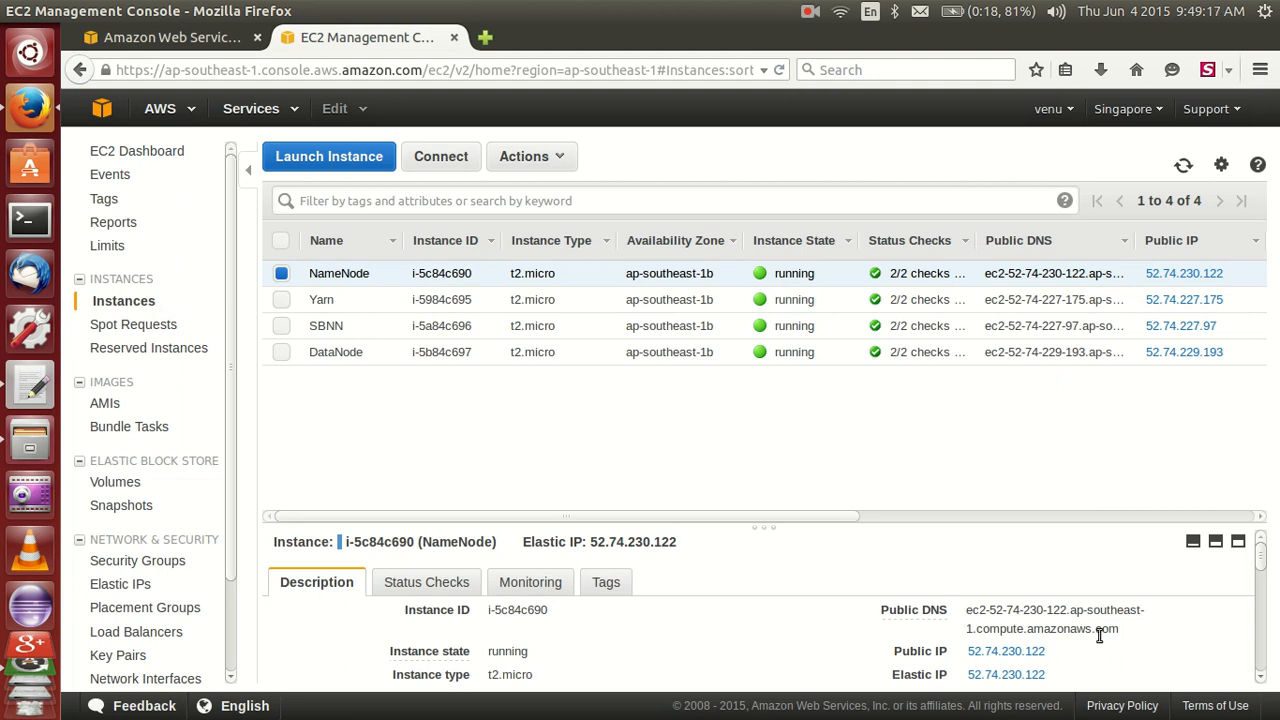
- Create a new blank document in gedit and widen its window
{"action": "left_click", "coordinate": [30, 385]}
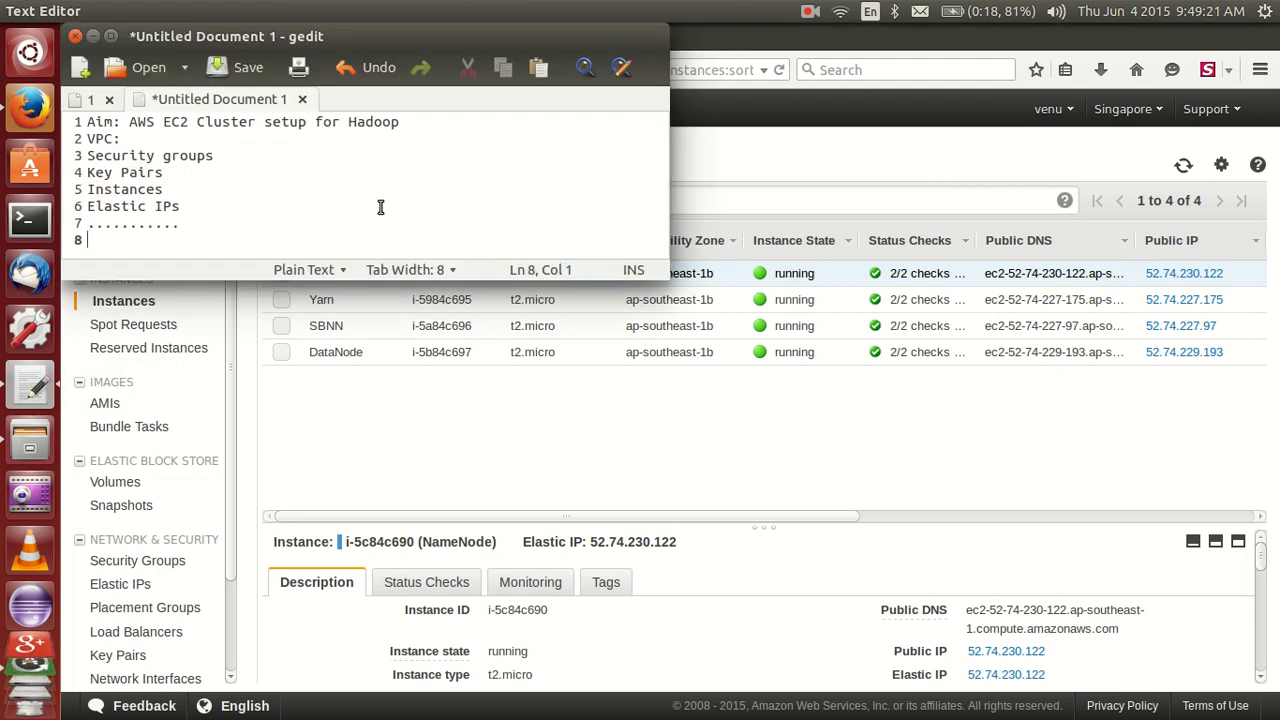
{"action": "key", "text": "ctrl+n"}
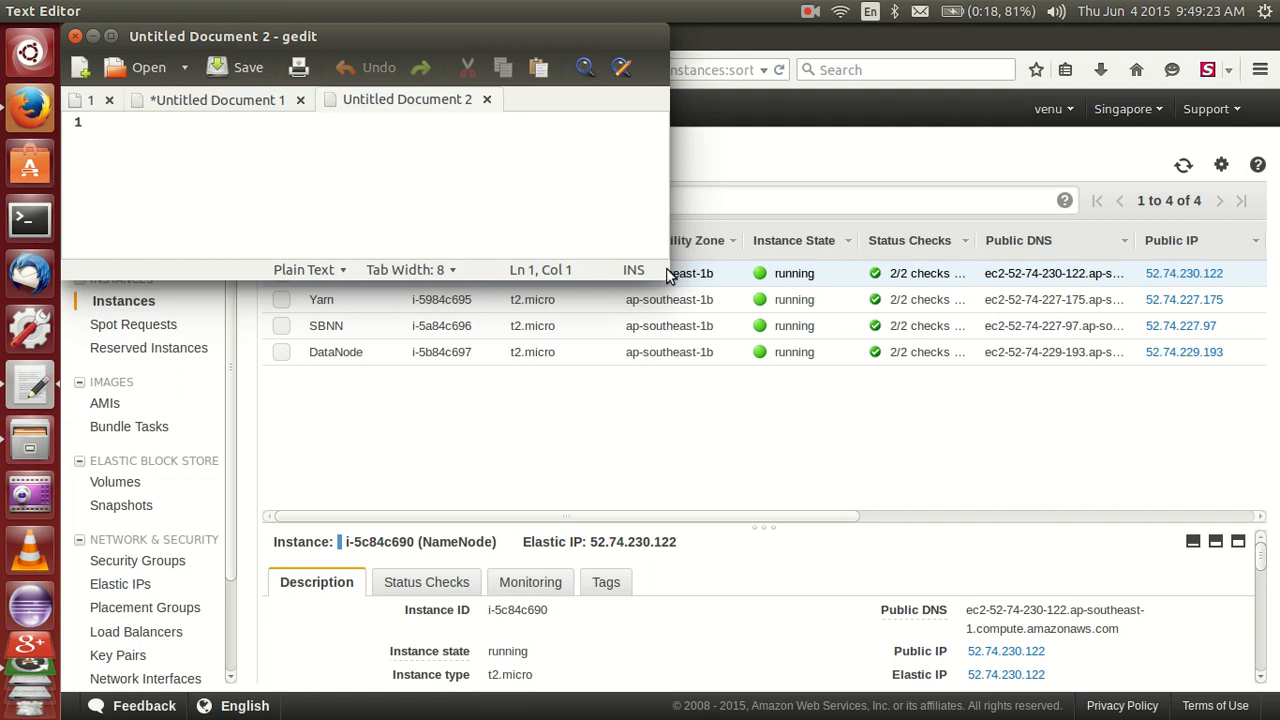
{"action": "left_click_drag", "start_coordinate": [663, 277], "coordinate": [933, 305]}
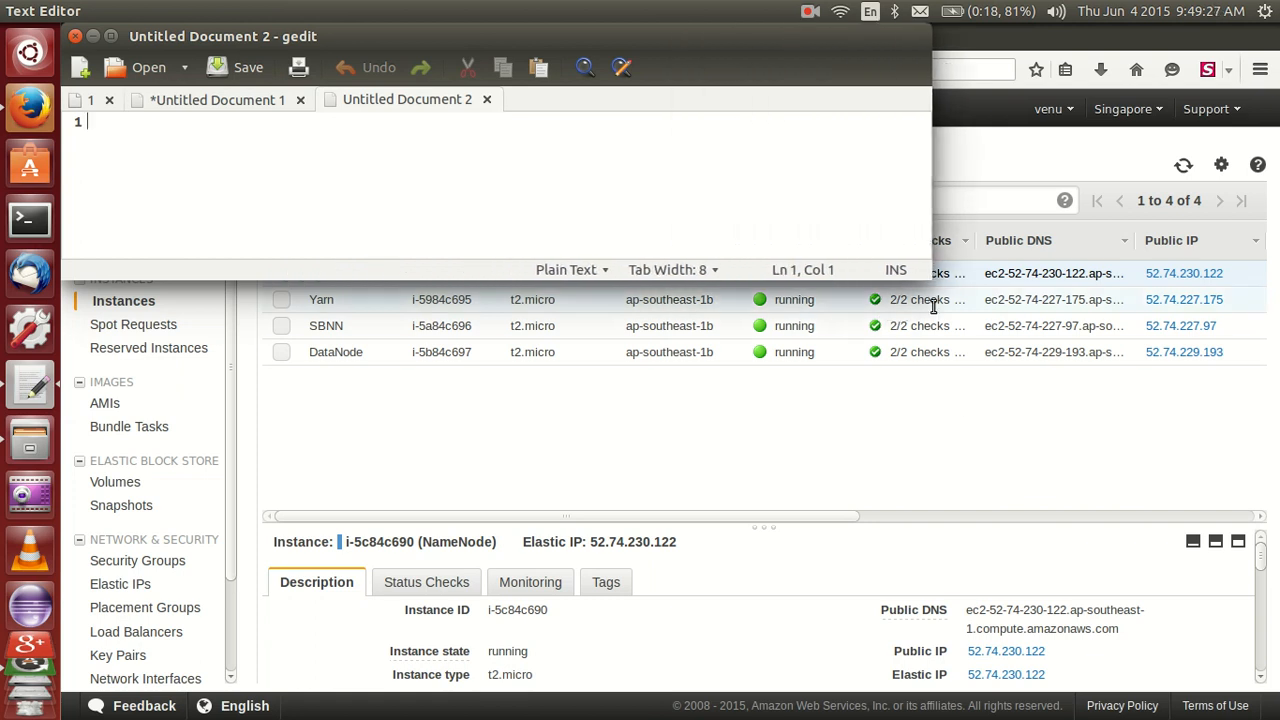
- Copy the NameNode's public DNS from its instance description in Firefox into the first line of the blank gedit document
{"action": "double_click", "coordinate": [1118, 628]}
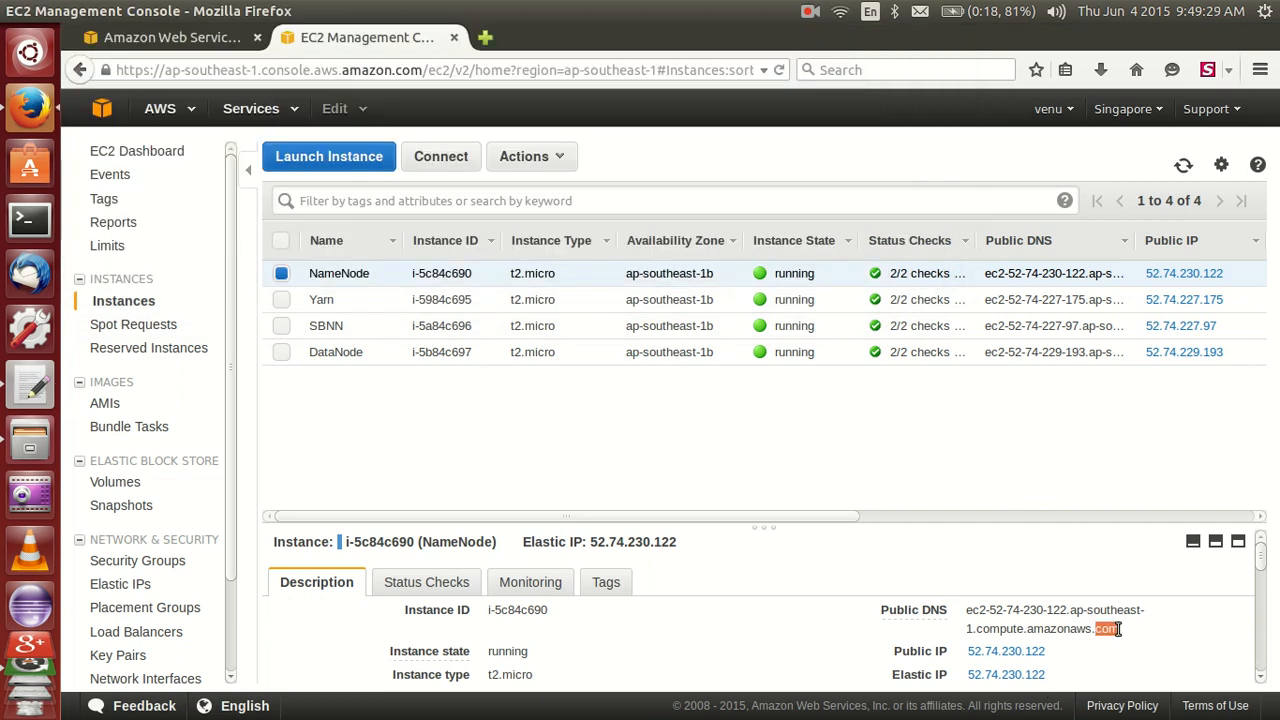
{"action": "triple_click", "coordinate": [1118, 628]}
{"action": "key", "text": "ctrl+c"}
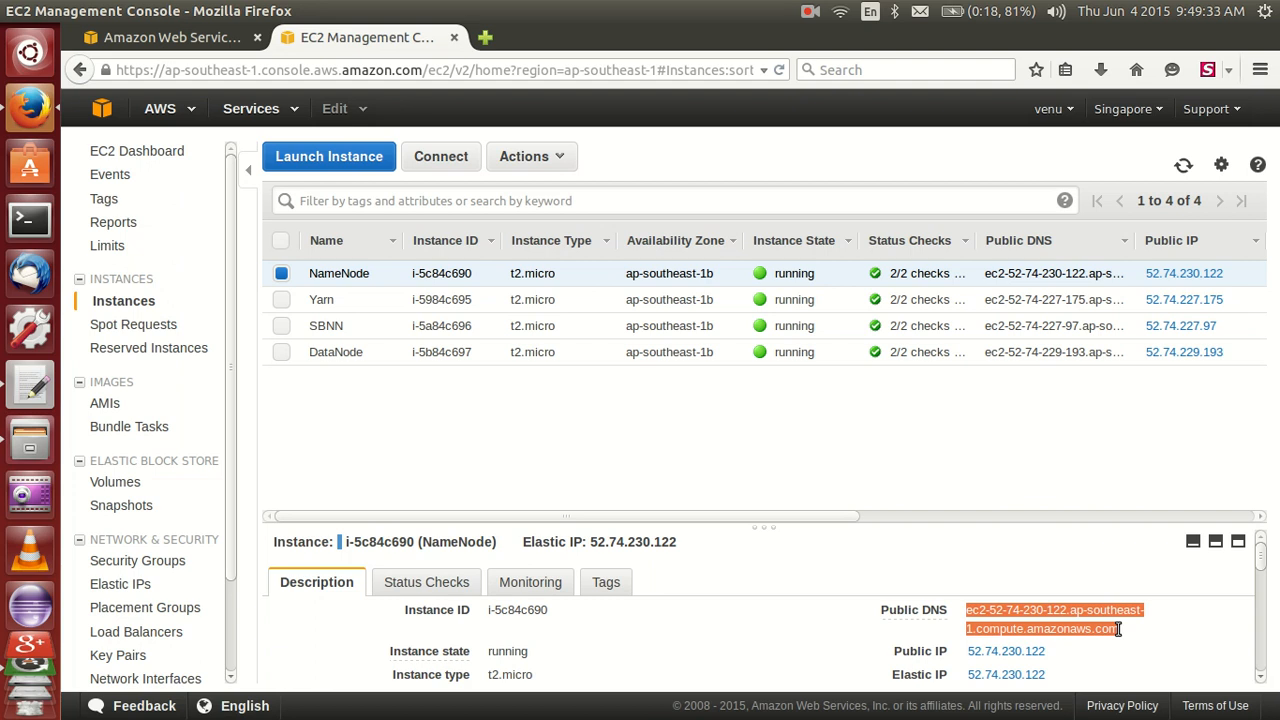
{"action": "key", "text": "alt+Tab"}
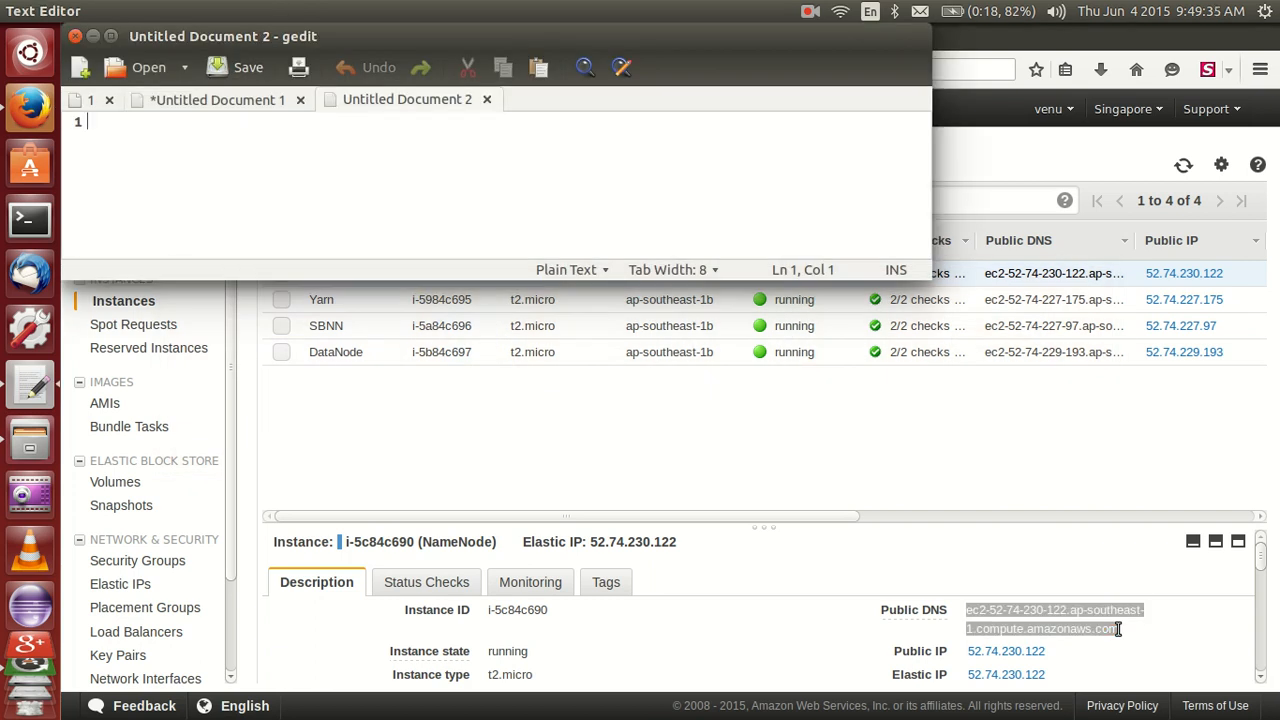
{"action": "key", "text": "ctrl+v"}
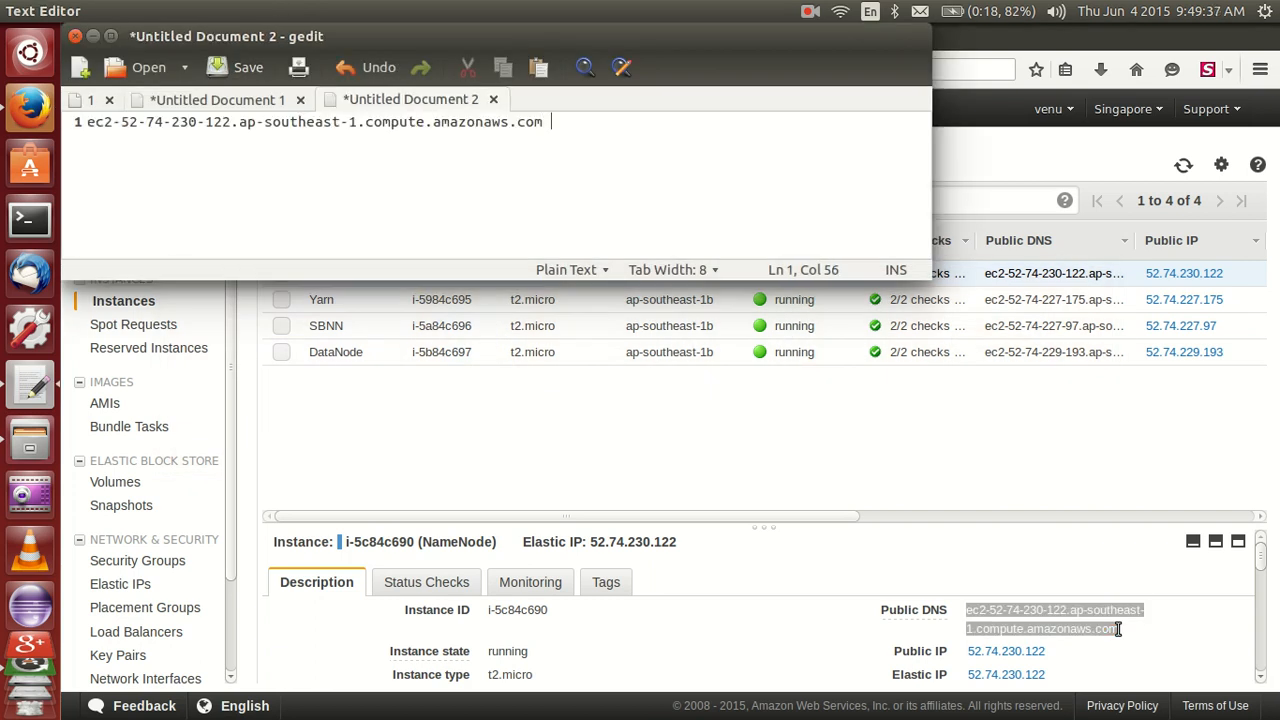
- End the first gedit line with the label NameNode and copy the NameNode's public IP 52.74.230.122 from Firefox to its start
{"action": "type", "text": "NameNode"}
{"action": "triple_click", "coordinate": [1072, 656]}
{"action": "key", "text": "ctrl+c"}
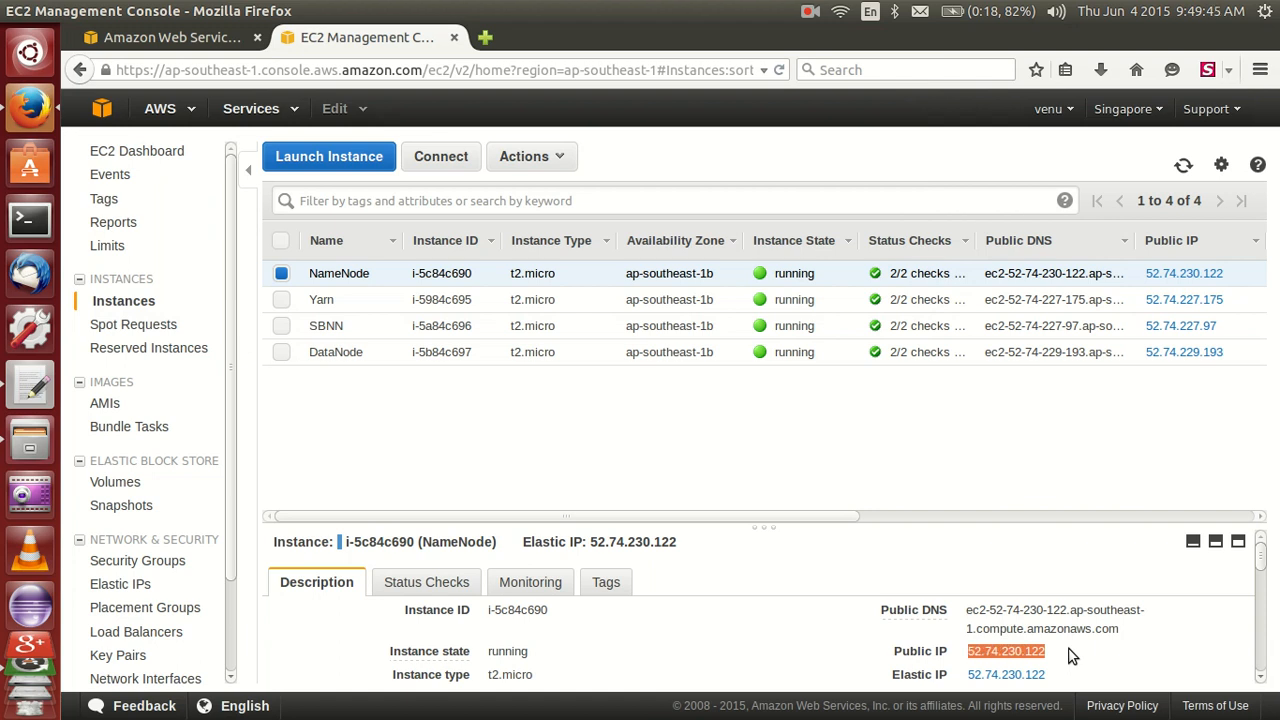
{"action": "key", "text": "alt+Tab"}
{"action": "key", "text": "Home"}
{"action": "key", "text": "ctrl+v"}
{"action": "key", "text": "End"}
{"action": "key", "text": "Return"}
- Copy the Yarn instance's public DNS from Firefox into the second line of the gedit document and label it Yarn
{"action": "key", "text": "alt+Tab"}
{"action": "left_click", "coordinate": [441, 299]}
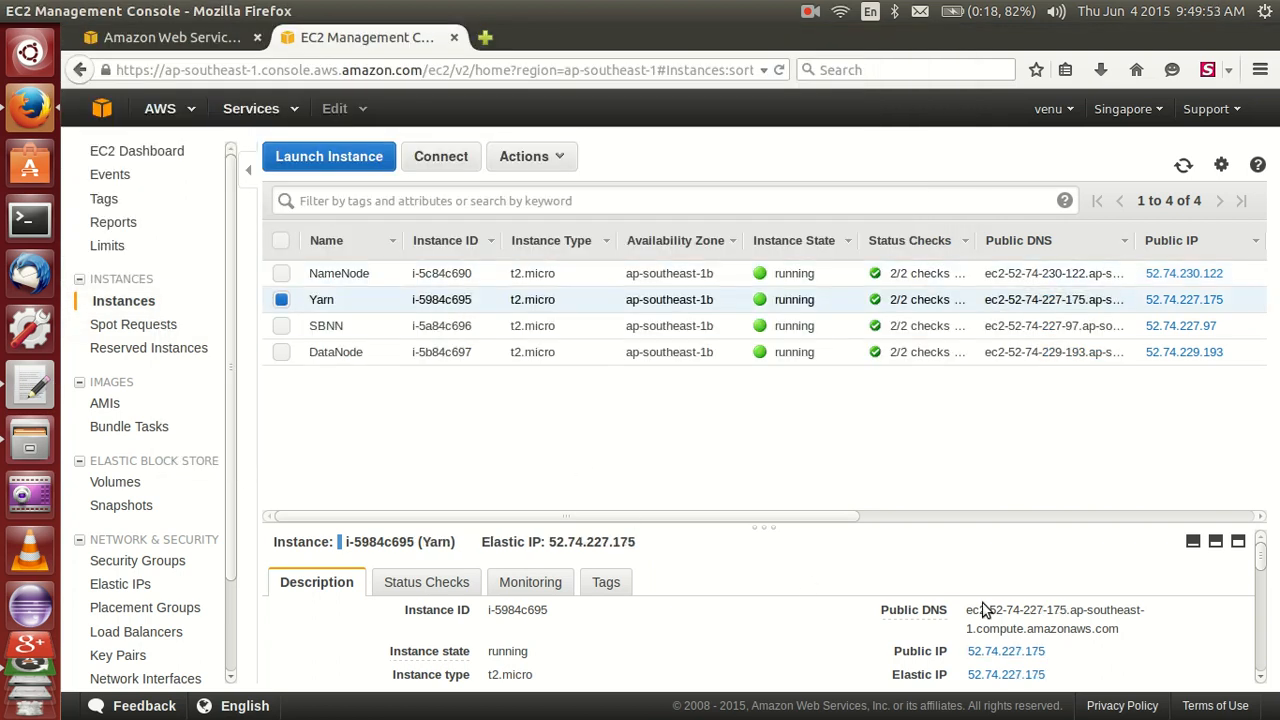
{"action": "left_click_drag", "start_coordinate": [1130, 634], "coordinate": [972, 608]}
{"action": "key", "text": "ctrl+c"}
{"action": "key", "text": "alt+Tab"}
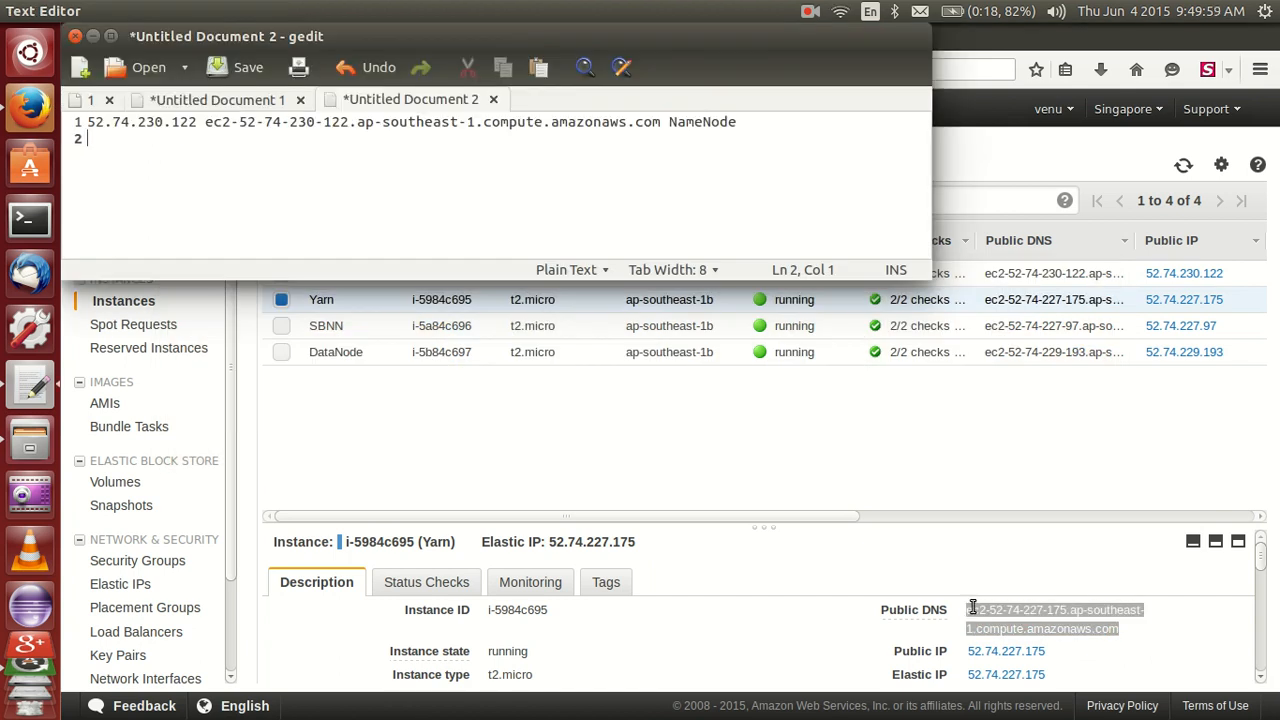
{"action": "key", "text": "ctrl+v"}
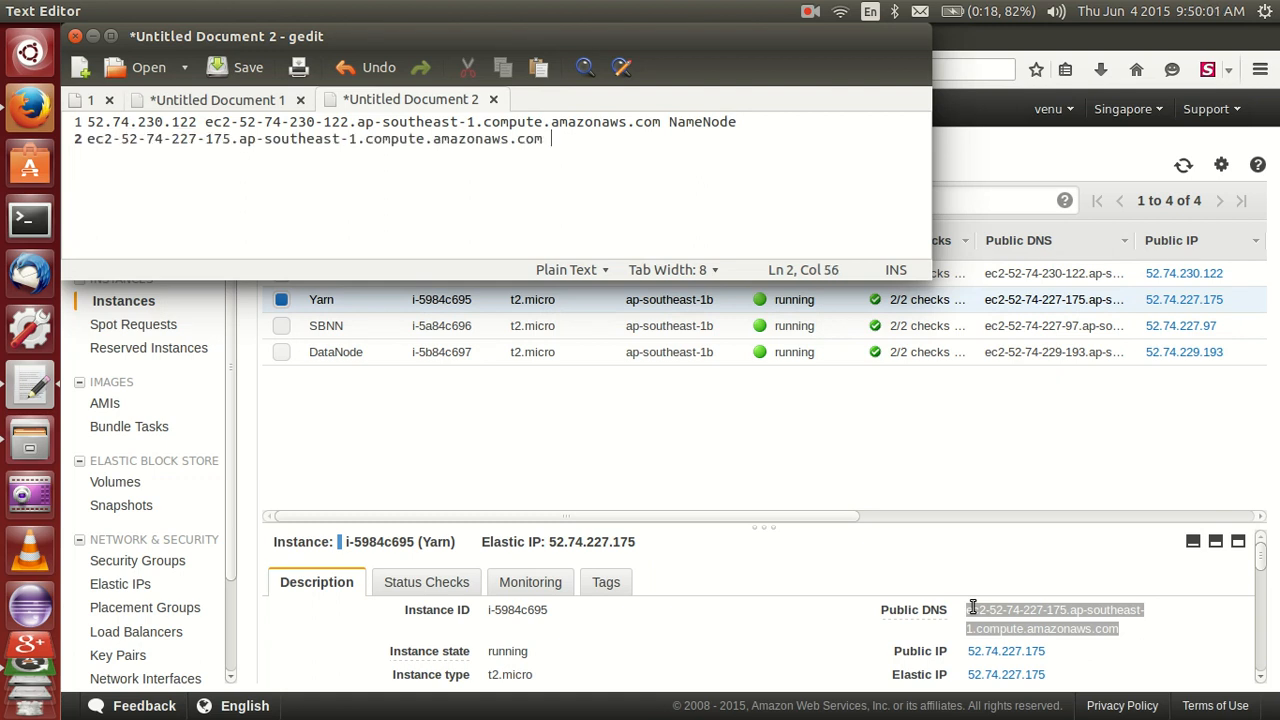
{"action": "key", "text": "alt+Tab"}
{"action": "key", "text": "alt+Tab"}
{"action": "type", "text": "Yarn"}
{"action": "key", "text": "Return"}
- Copy the Yarn instance's public IP 52.74.227.175 from Firefox to the start of the Yarn line in gedit
{"action": "key", "text": "alt+Tab"}
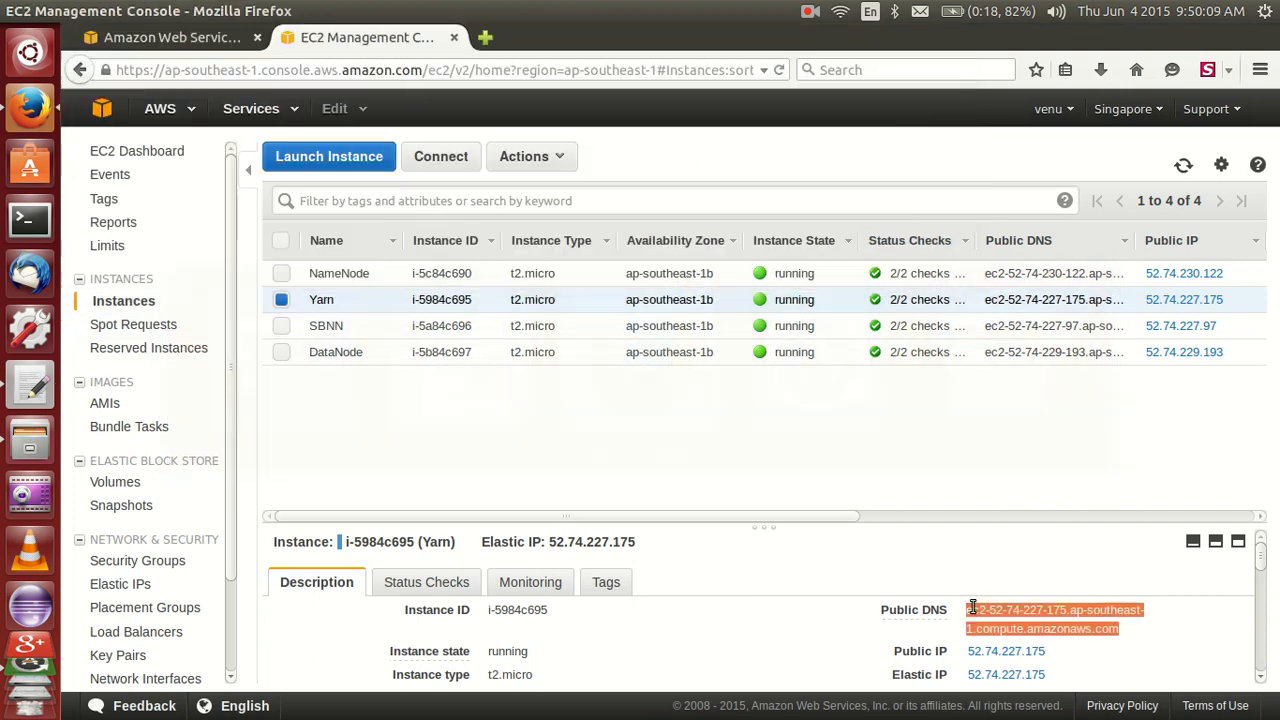
{"action": "key", "text": "alt+Tab"}
{"action": "left_click", "coordinate": [1060, 658]}
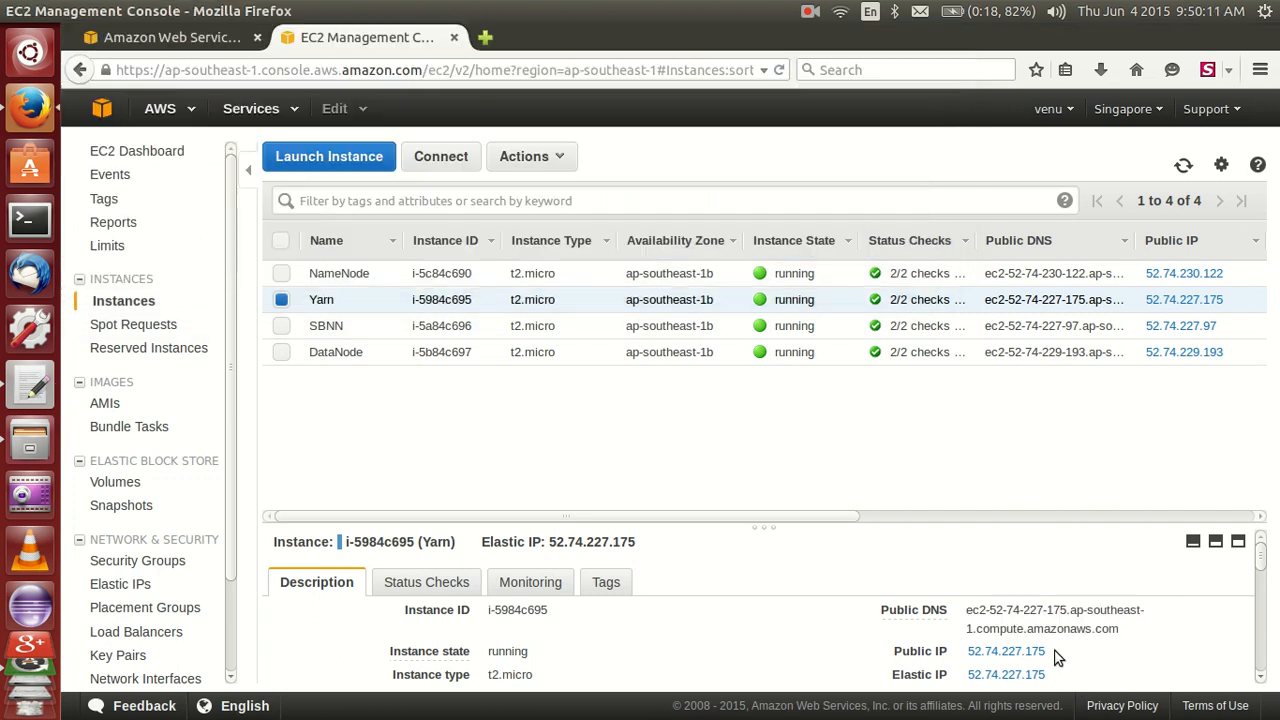
{"action": "double_click", "coordinate": [1057, 657]}
{"action": "key", "text": "alt+Tab"}
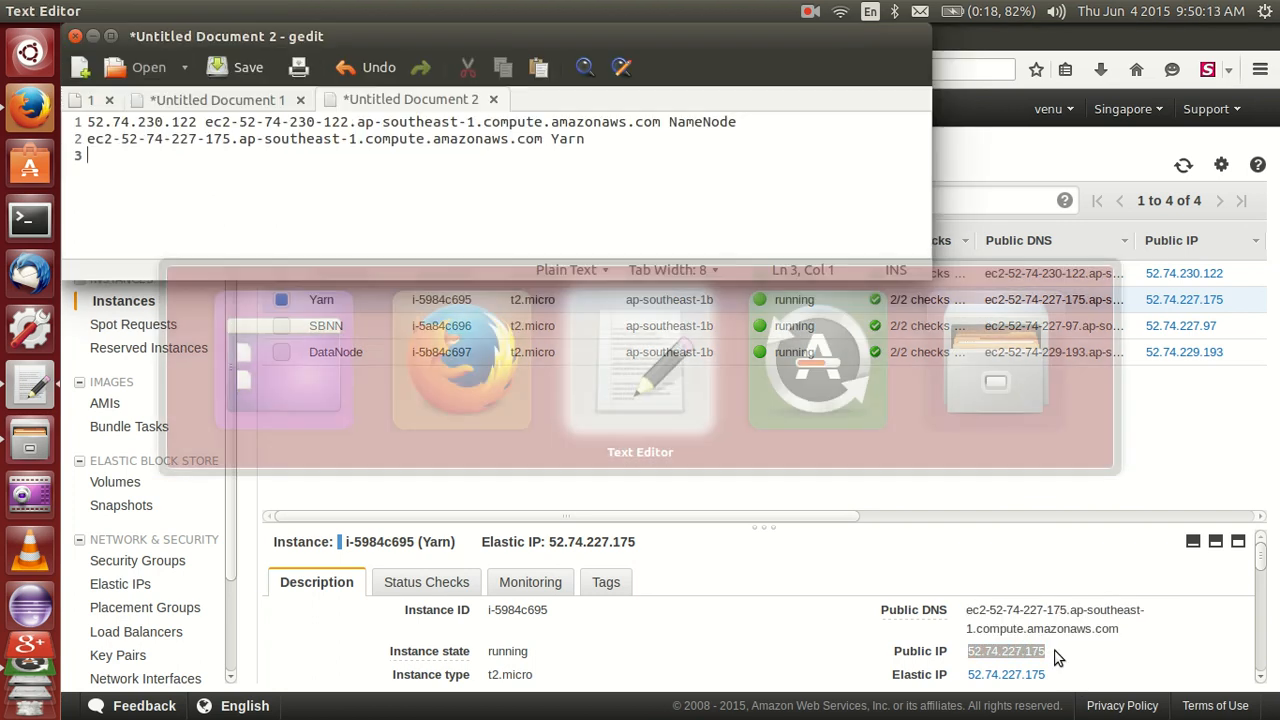
{"action": "key", "text": "Up"}
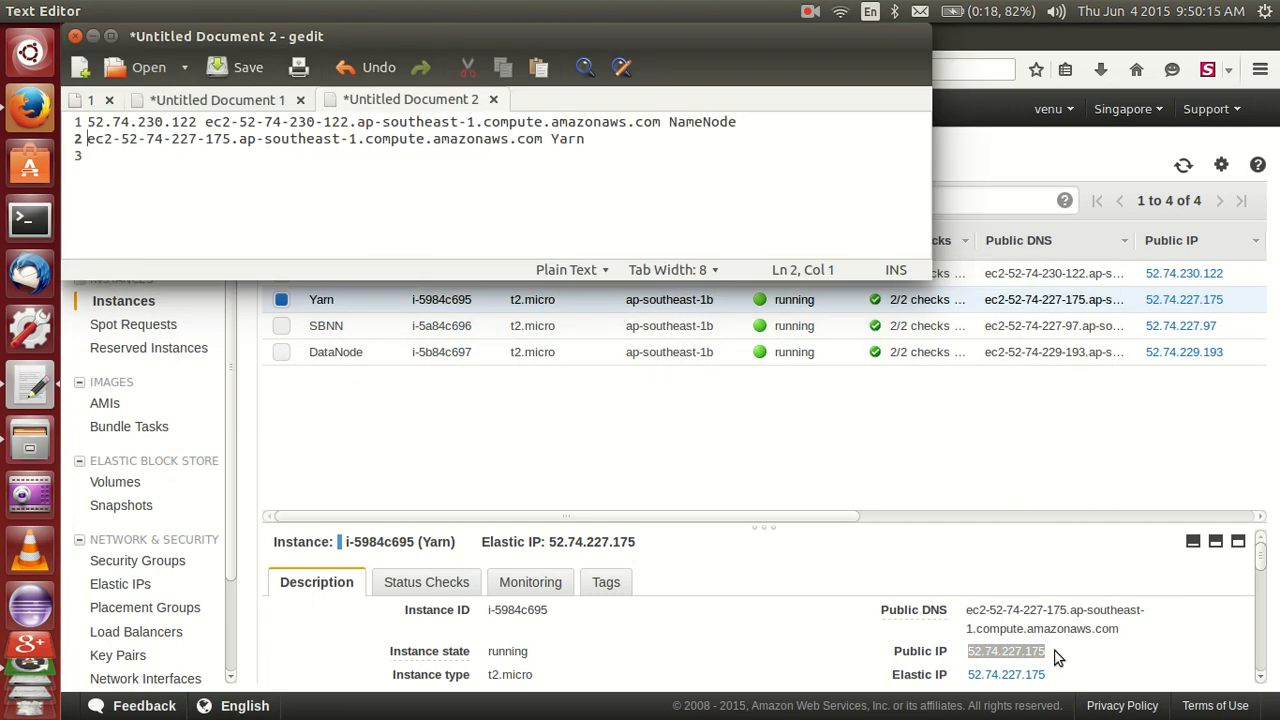
{"action": "type", "text": "52.74.227.175"}
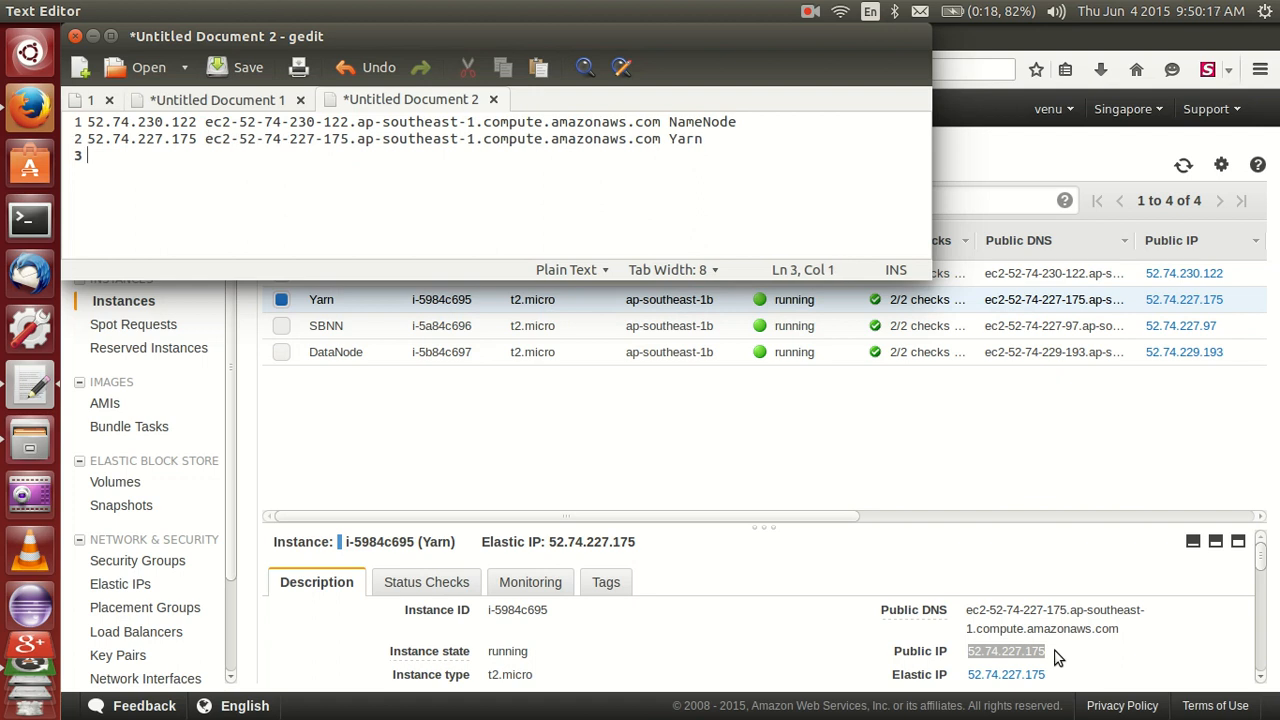
- Copy the SBNN instance's public IP 52.74.227.97 from Firefox into the third line of the gedit document
{"action": "key", "text": "alt+Tab"}
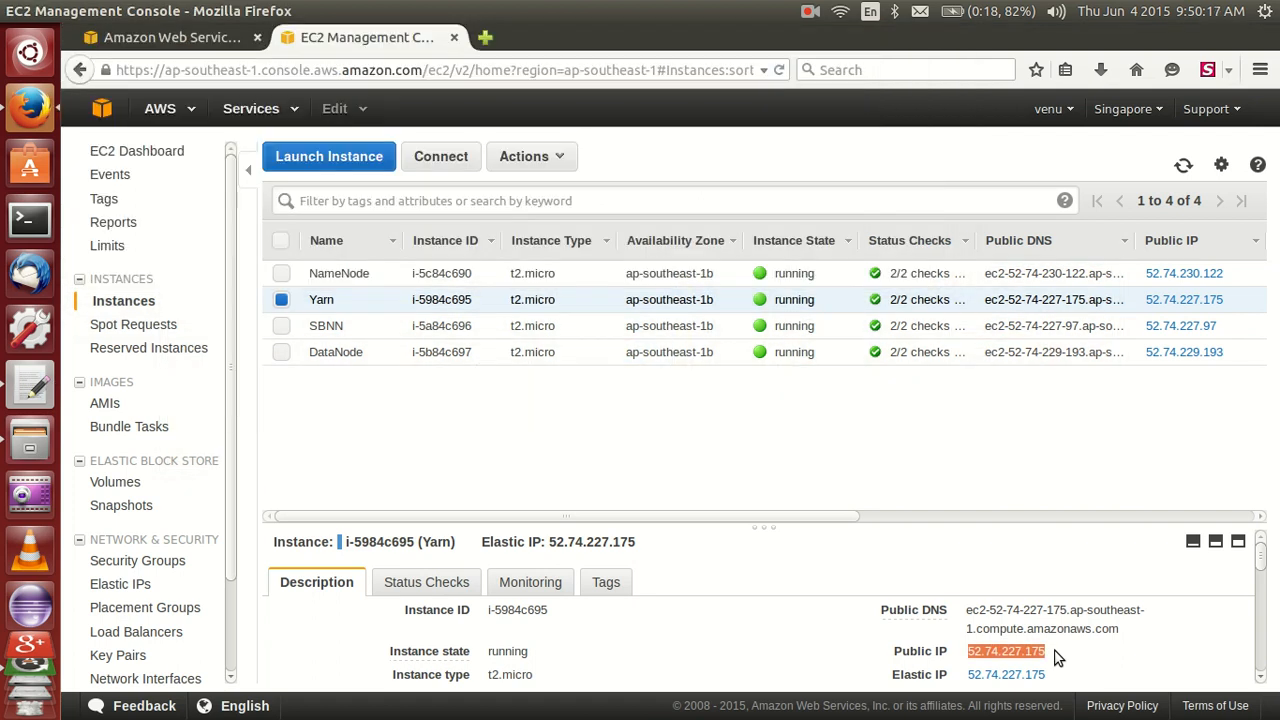
{"action": "left_click", "coordinate": [470, 330]}
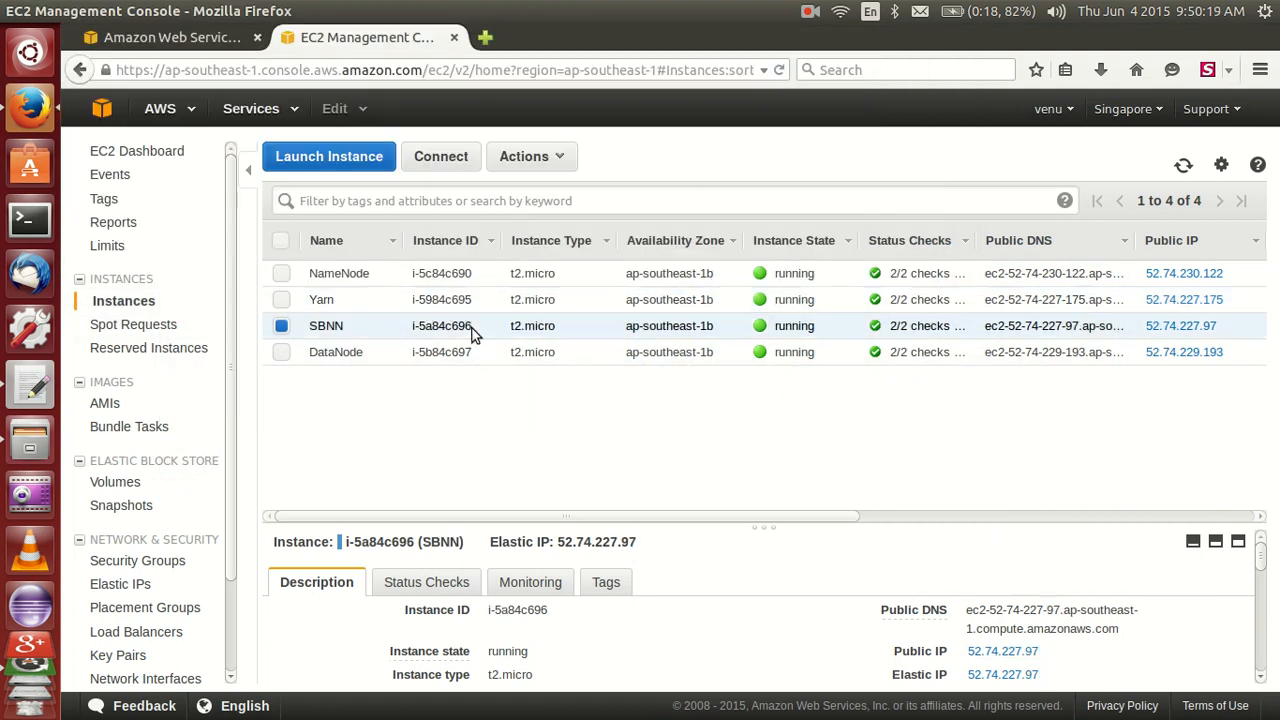
{"action": "triple_click", "coordinate": [1055, 660]}
{"action": "key", "text": "ctrl+c"}
{"action": "key", "text": "alt+Tab"}
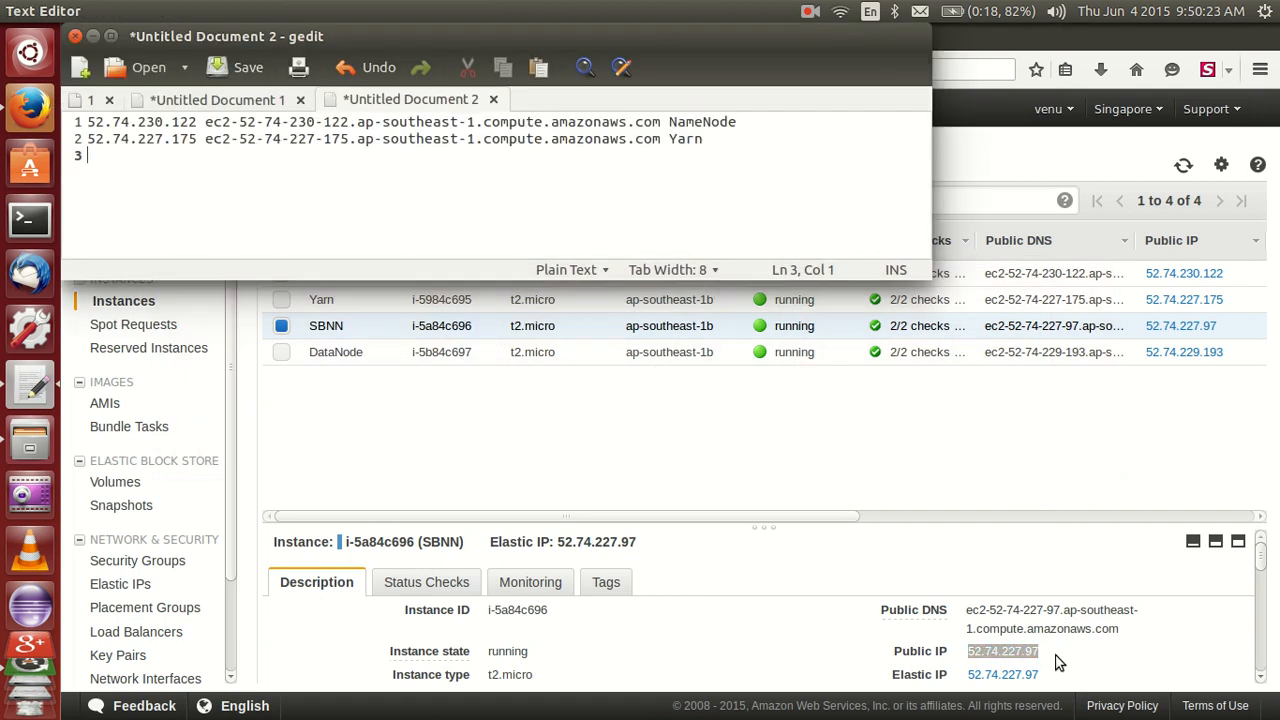
{"action": "key", "text": "ctrl+v"}
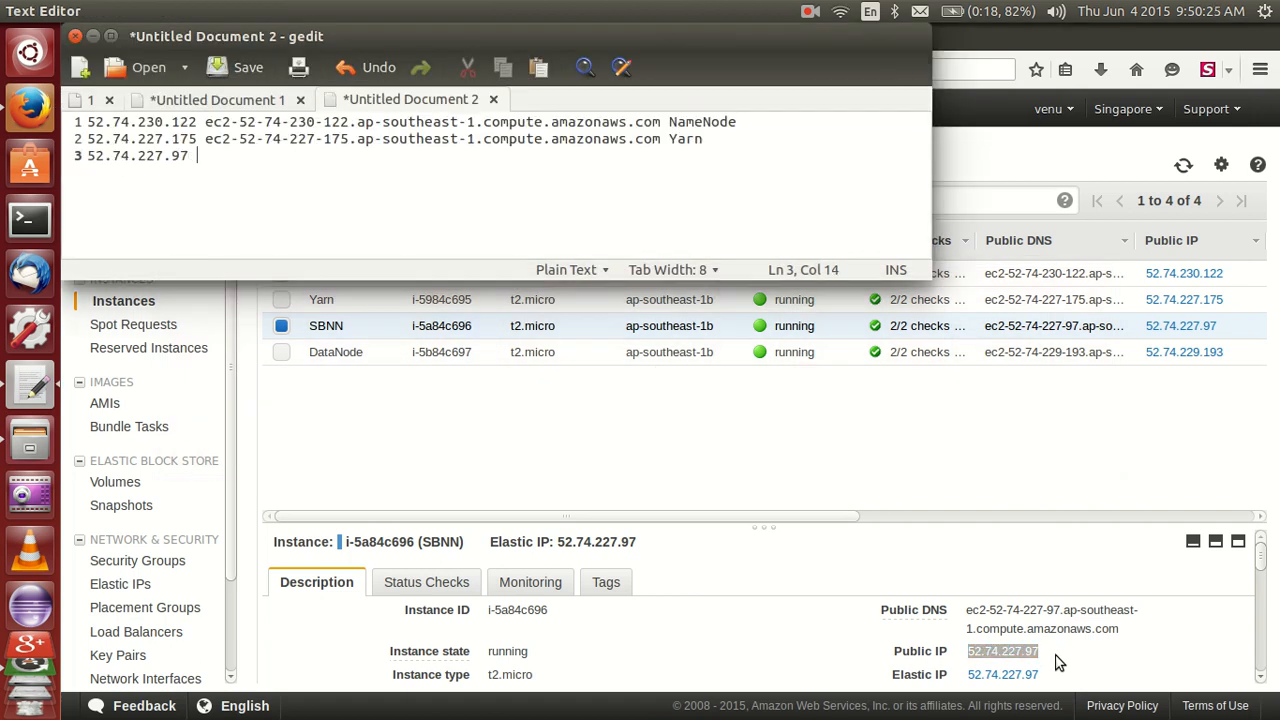
- Copy the SBNN instance's public DNS from Firefox to after its IP in gedit and label the line SBNN
{"action": "key", "text": "alt+Tab"}
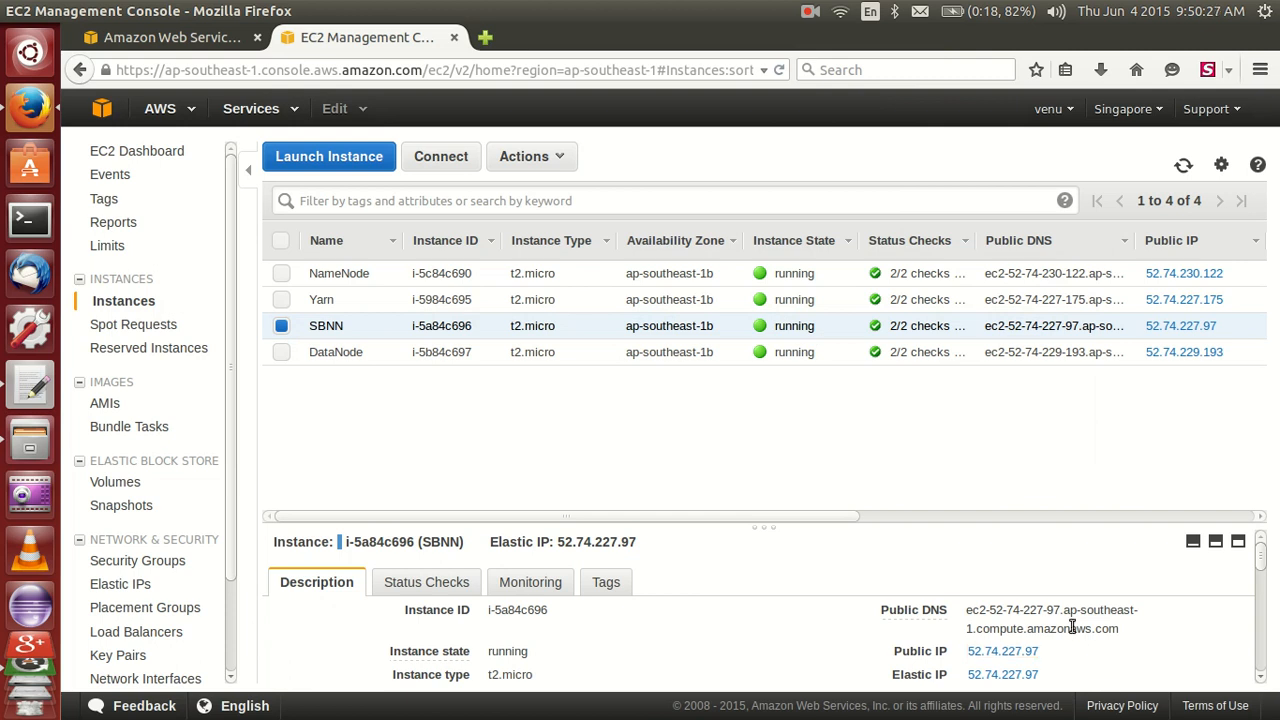
{"action": "triple_click", "coordinate": [1069, 627]}
{"action": "key", "text": "ctrl+c"}
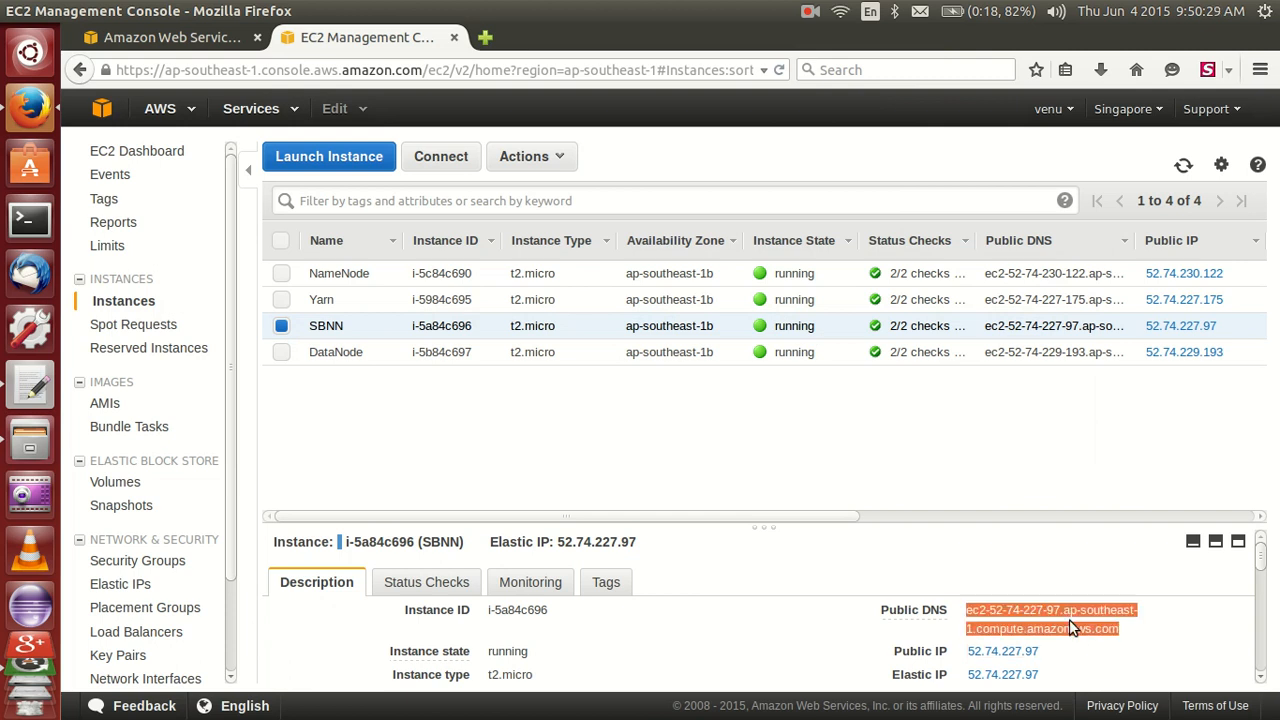
{"action": "key", "text": "alt+Tab"}
{"action": "key", "text": "ctrl+v"}
{"action": "key", "text": "alt+Tab"}
{"action": "key", "text": "alt+Tab"}
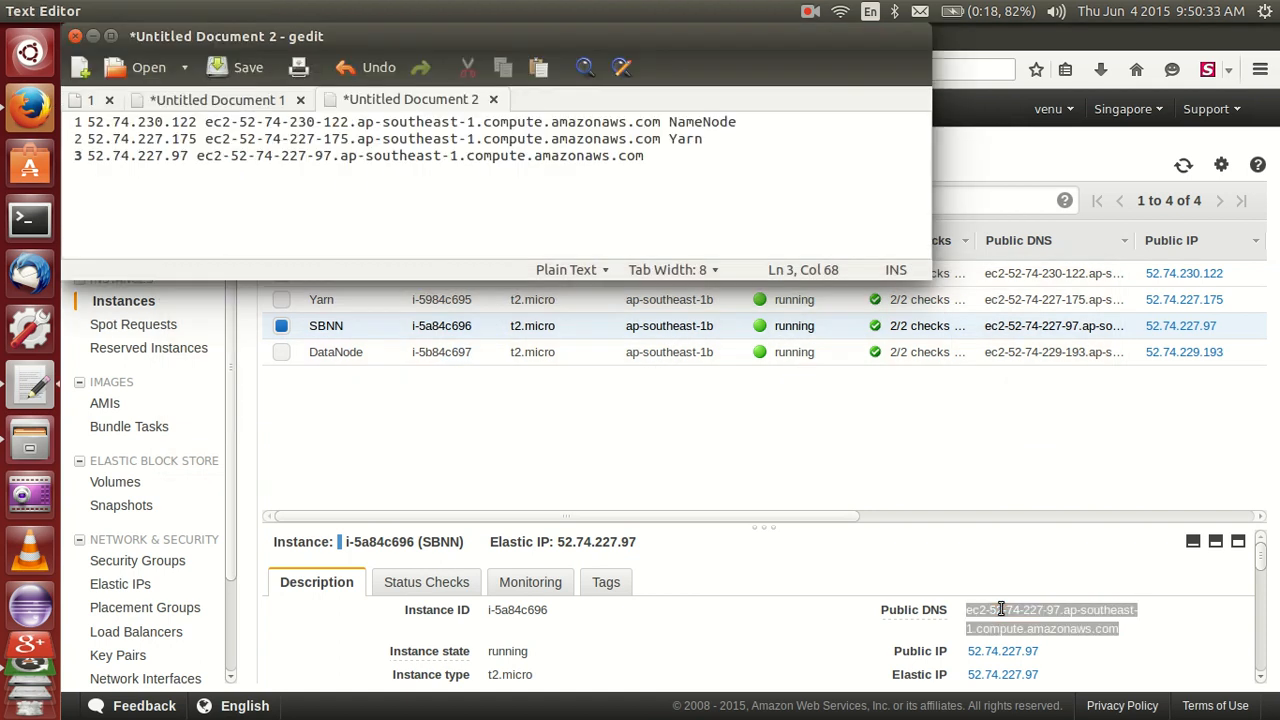
{"action": "type", "text": "SBNN"}
{"action": "key", "text": "Return"}
- Copy the DataNode's public DNS from its instance description in Firefox into the fourth gedit line and label it DataNode
{"action": "key", "text": "alt+Tab"}
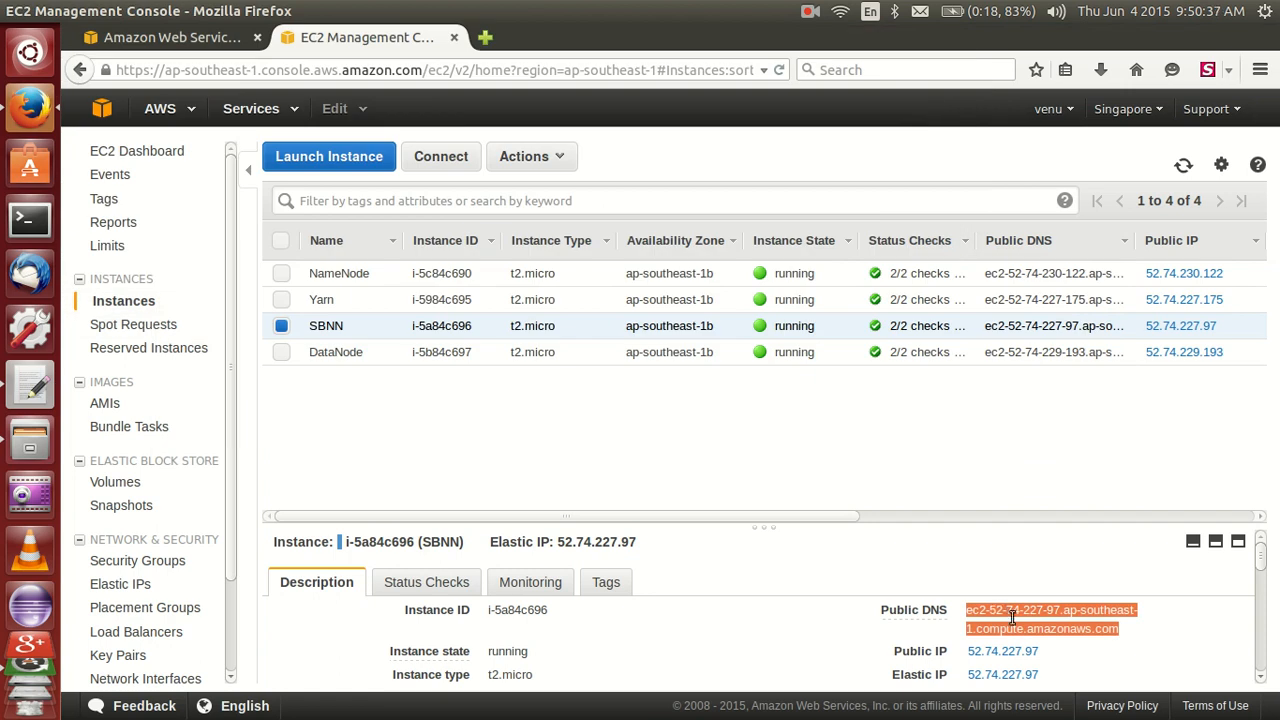
{"action": "left_click", "coordinate": [330, 347]}
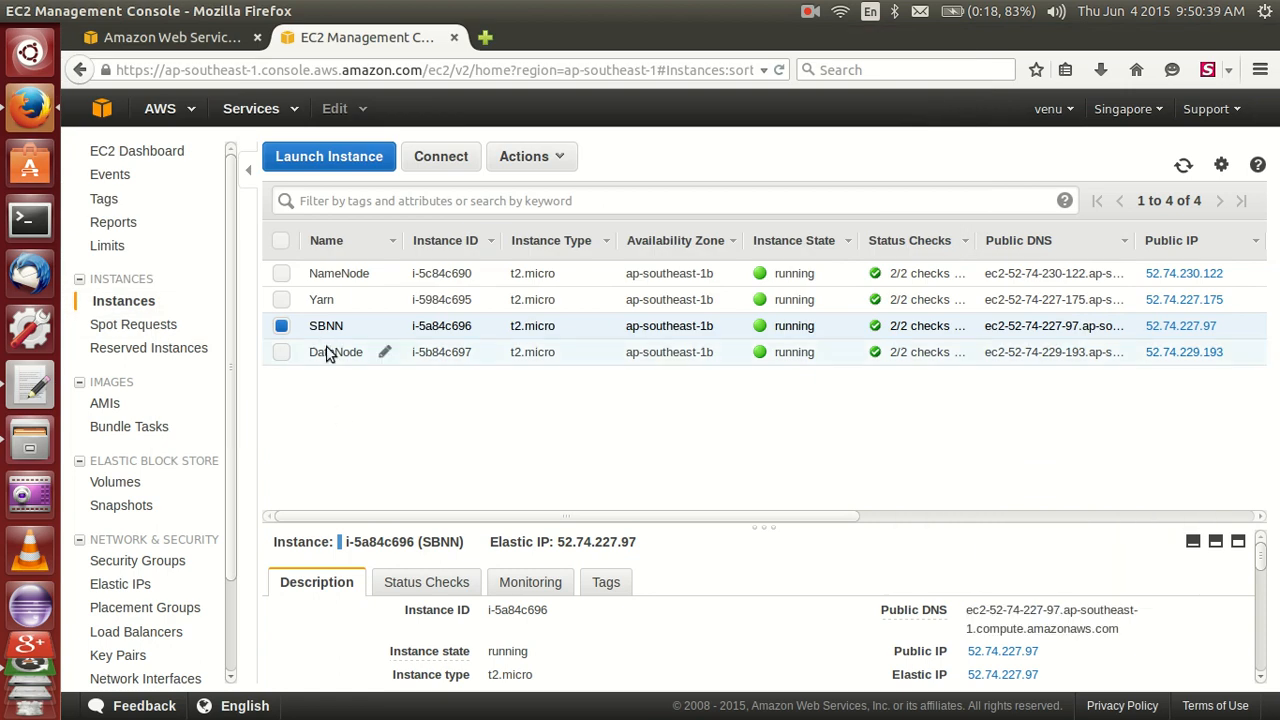
{"action": "triple_click", "coordinate": [1160, 632]}
{"action": "left_click", "coordinate": [1158, 634]}
{"action": "double_click", "coordinate": [1158, 634]}
{"action": "left_click", "coordinate": [1158, 634]}
{"action": "key", "text": "ctrl+c"}
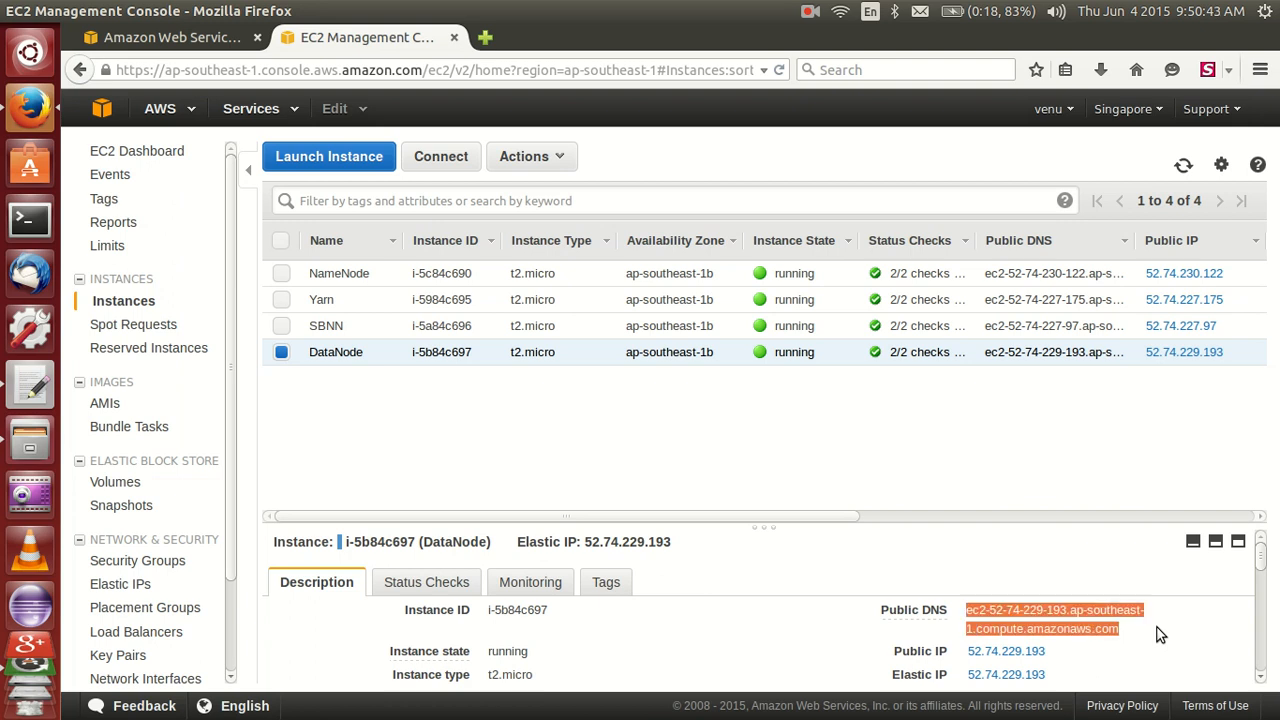
{"action": "key", "text": "alt+Tab"}
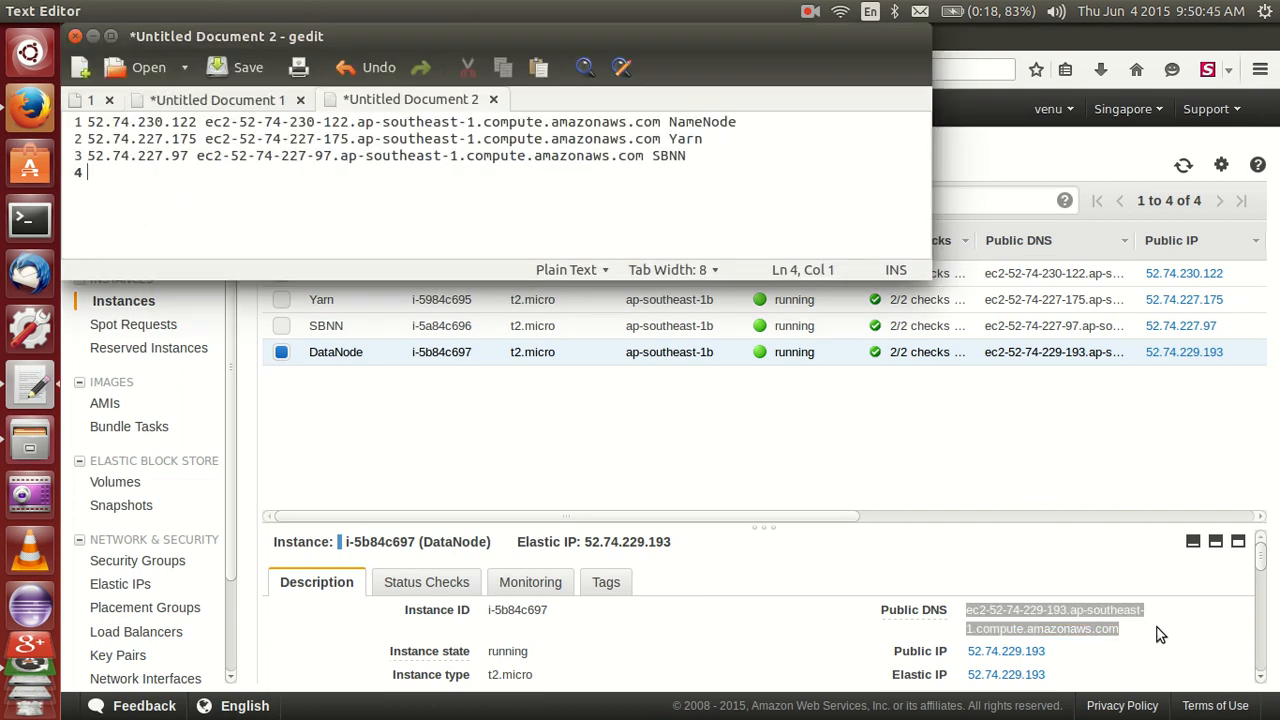
{"action": "key", "text": "ctrl+v"}
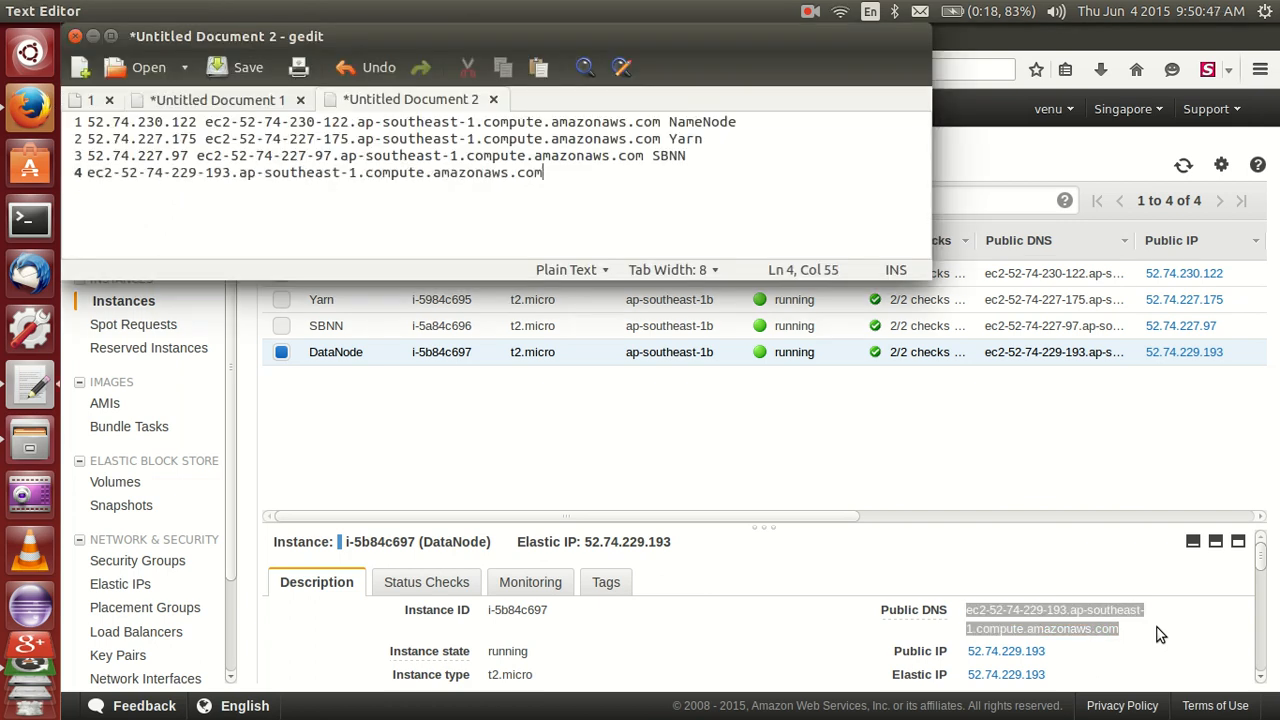
{"action": "type", "text": "DataNode"}
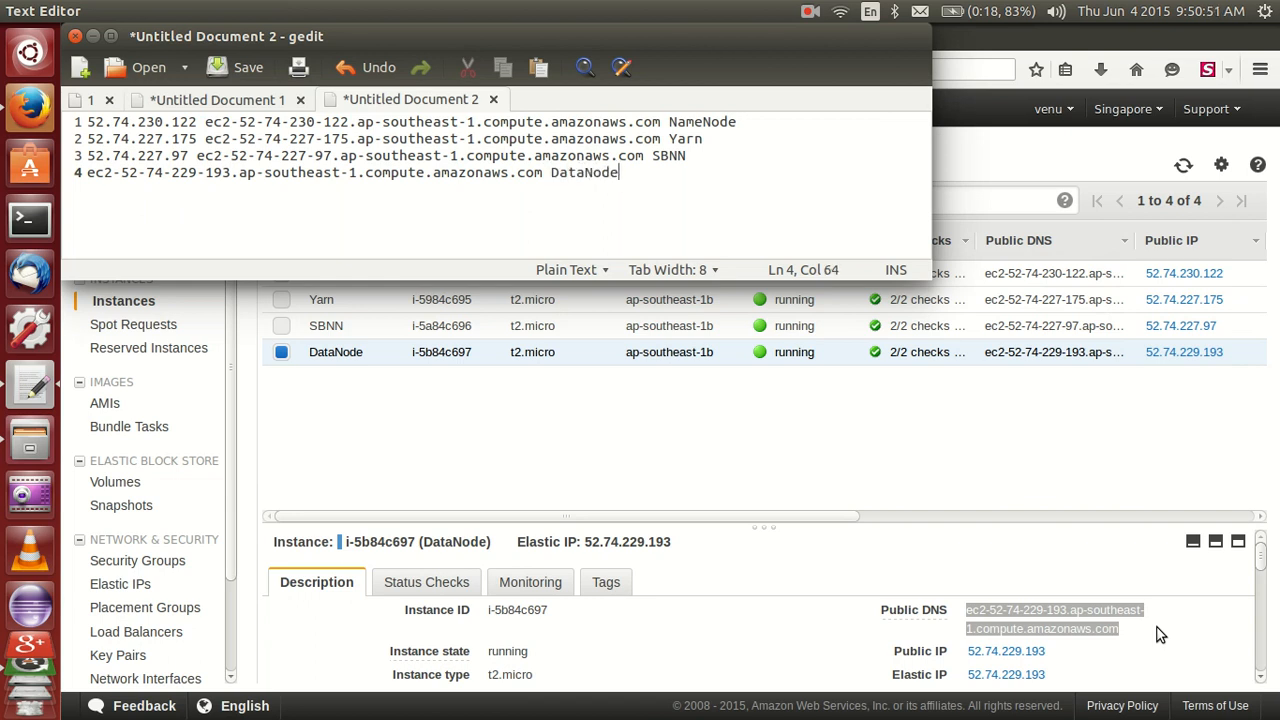
- Copy the DataNode's public IP 52.74.229.193 from Firefox to the start of the DataNode line in gedit
{"action": "key", "text": "alt+Tab"}
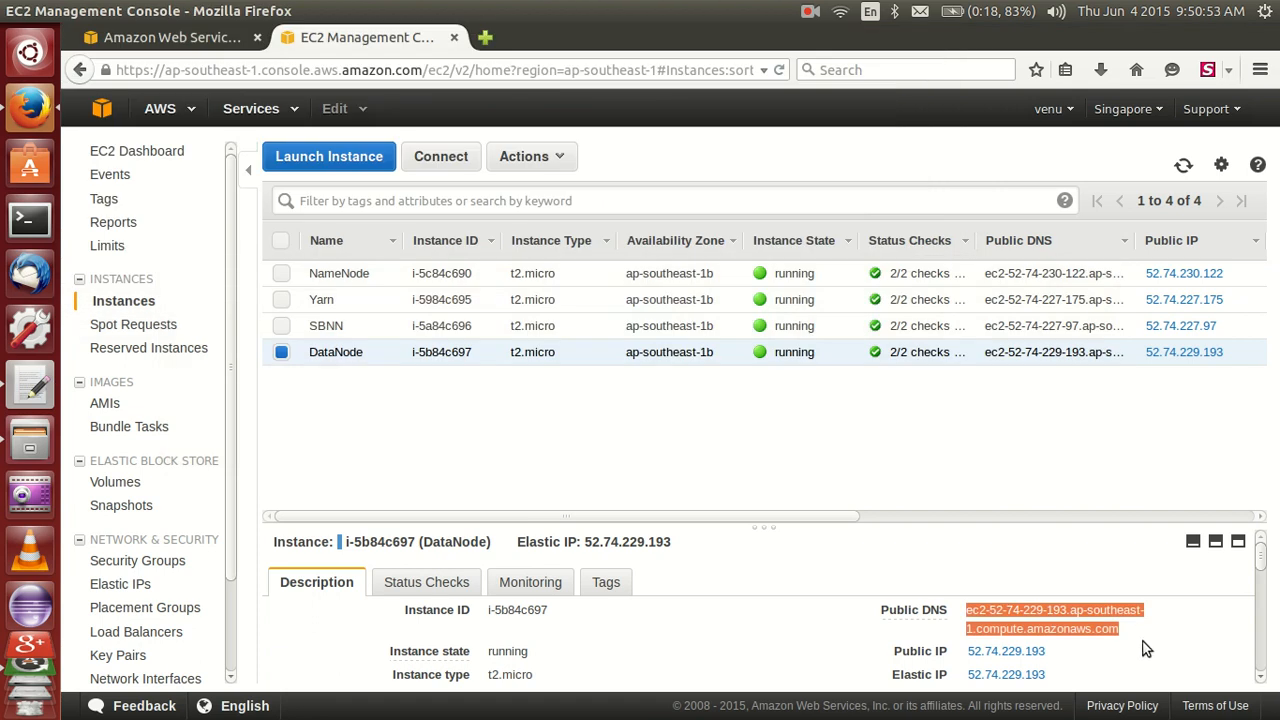
{"action": "double_click", "coordinate": [1114, 659]}
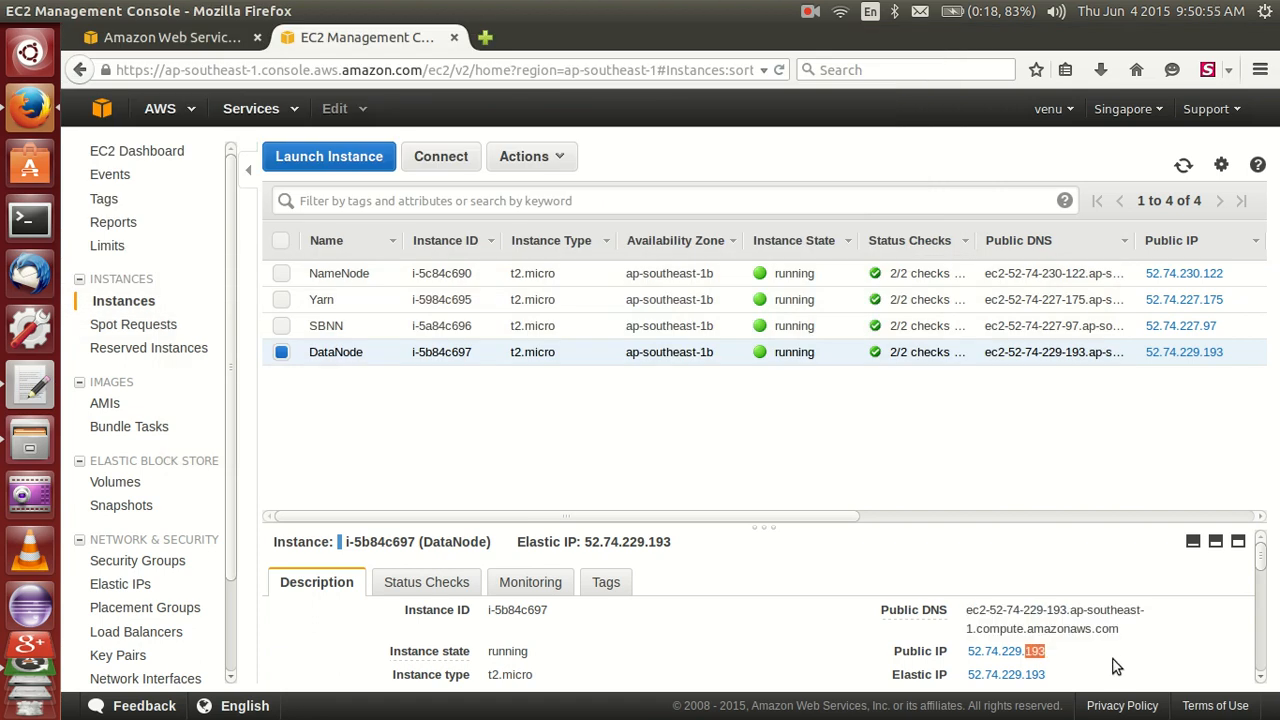
{"action": "triple_click", "coordinate": [1111, 660]}
{"action": "key", "text": "ctrl+c"}
{"action": "key", "text": "alt+Tab"}
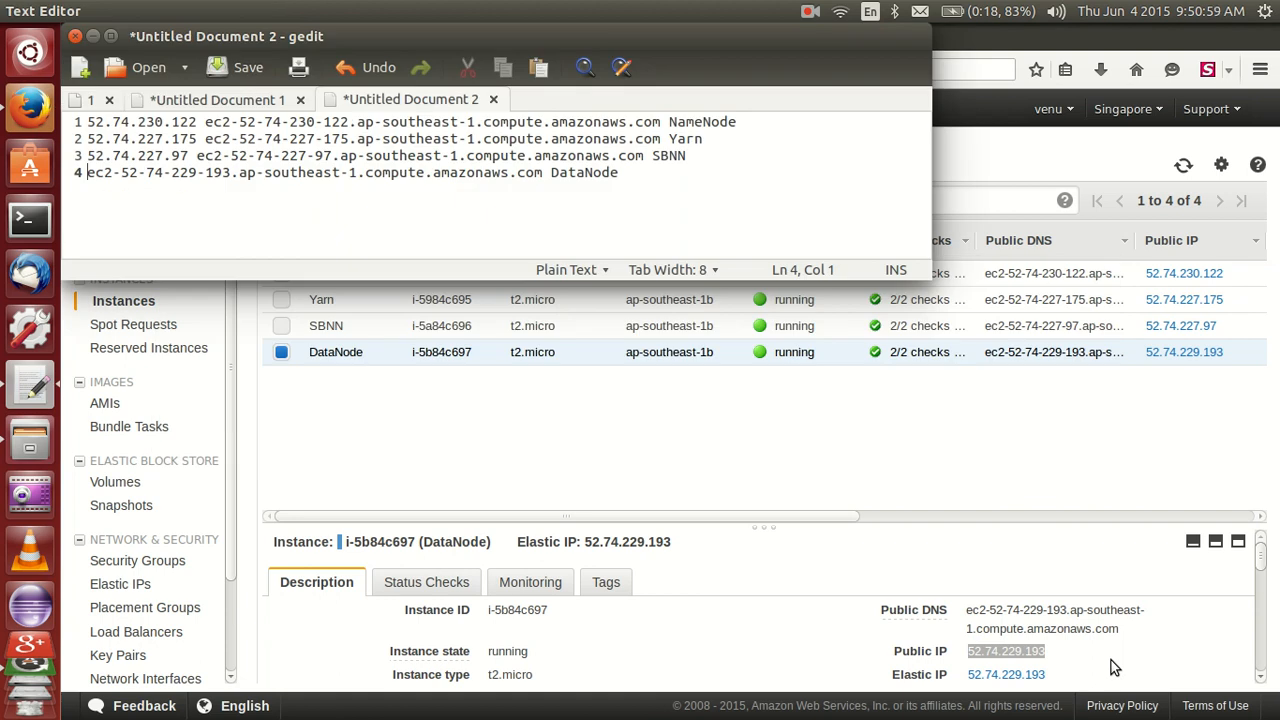
{"action": "key", "text": "ctrl+v"}
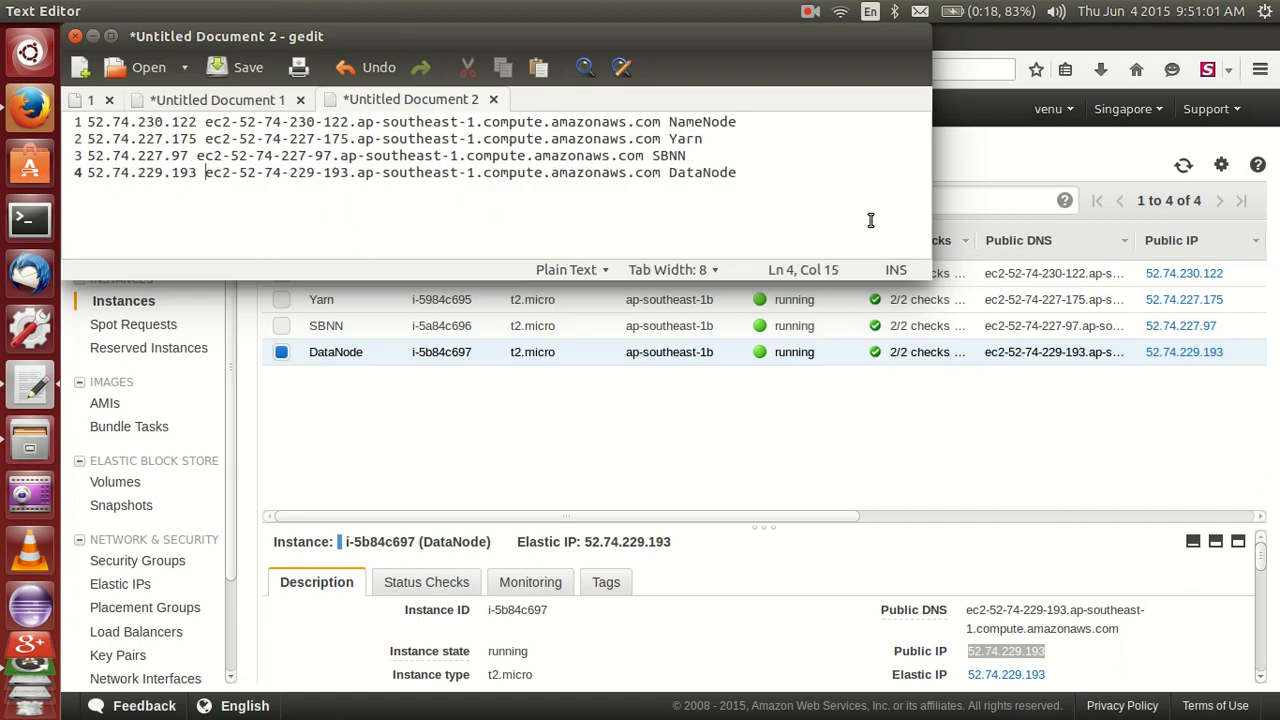
- Copy the DataNode's private IP 10.0.0.213 from Firefox into gedit, directly before the DataNode label on the fourth line
{"action": "left_click", "coordinate": [797, 468]}
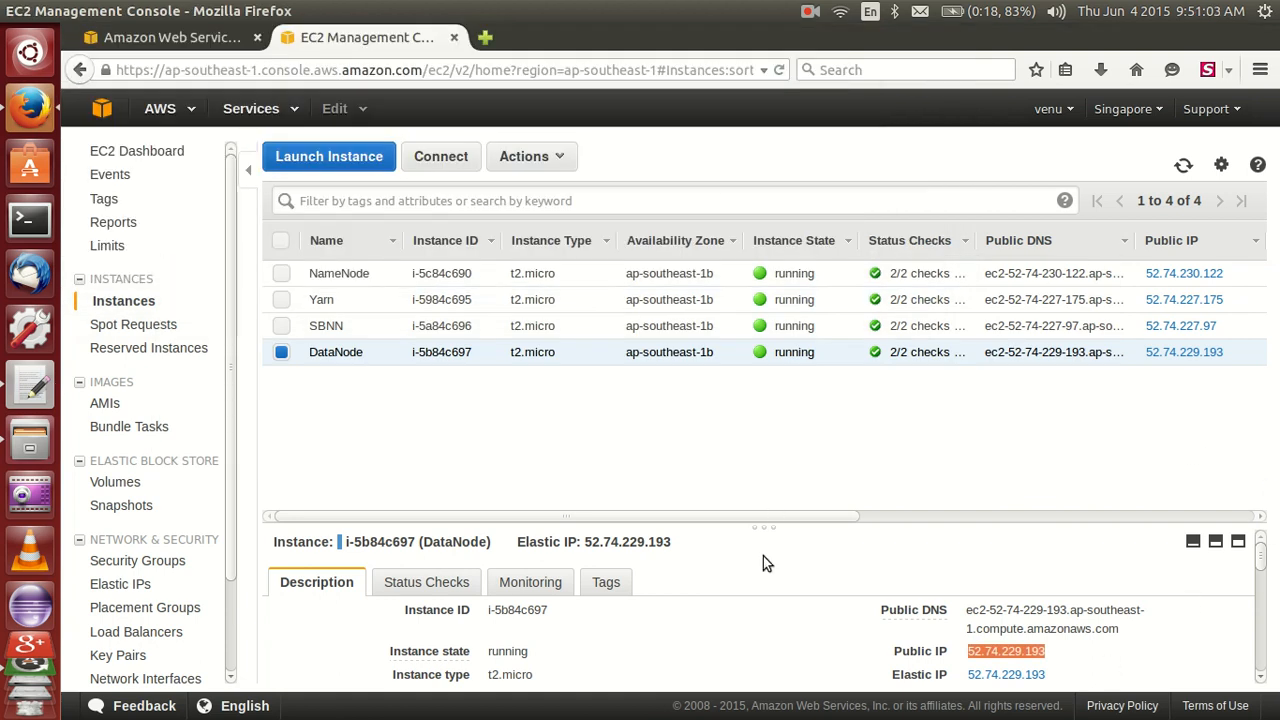
{"action": "scroll", "coordinate": [763, 556], "scroll_direction": "down", "scroll_amount": 3}
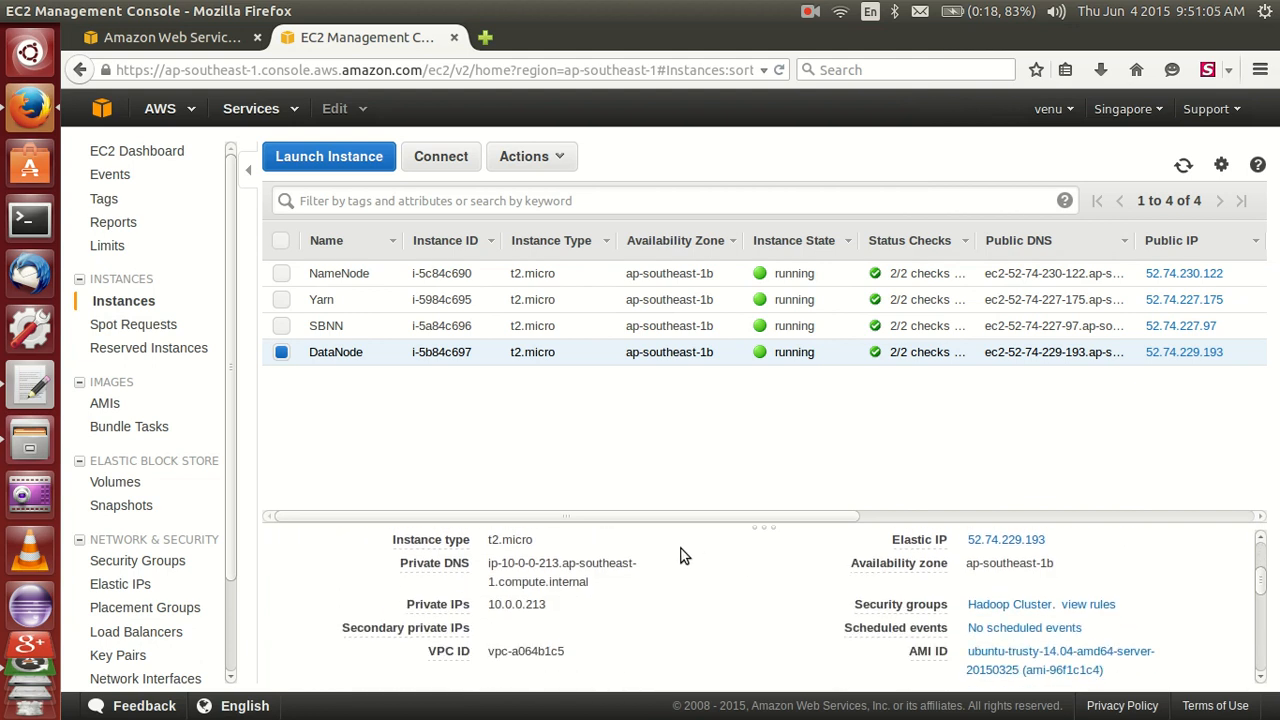
{"action": "triple_click", "coordinate": [556, 604]}
{"action": "left_click", "coordinate": [556, 604]}
{"action": "double_click", "coordinate": [556, 604]}
{"action": "triple_click", "coordinate": [557, 604]}
{"action": "key", "text": "ctrl+c"}
{"action": "key", "text": "alt+Tab"}
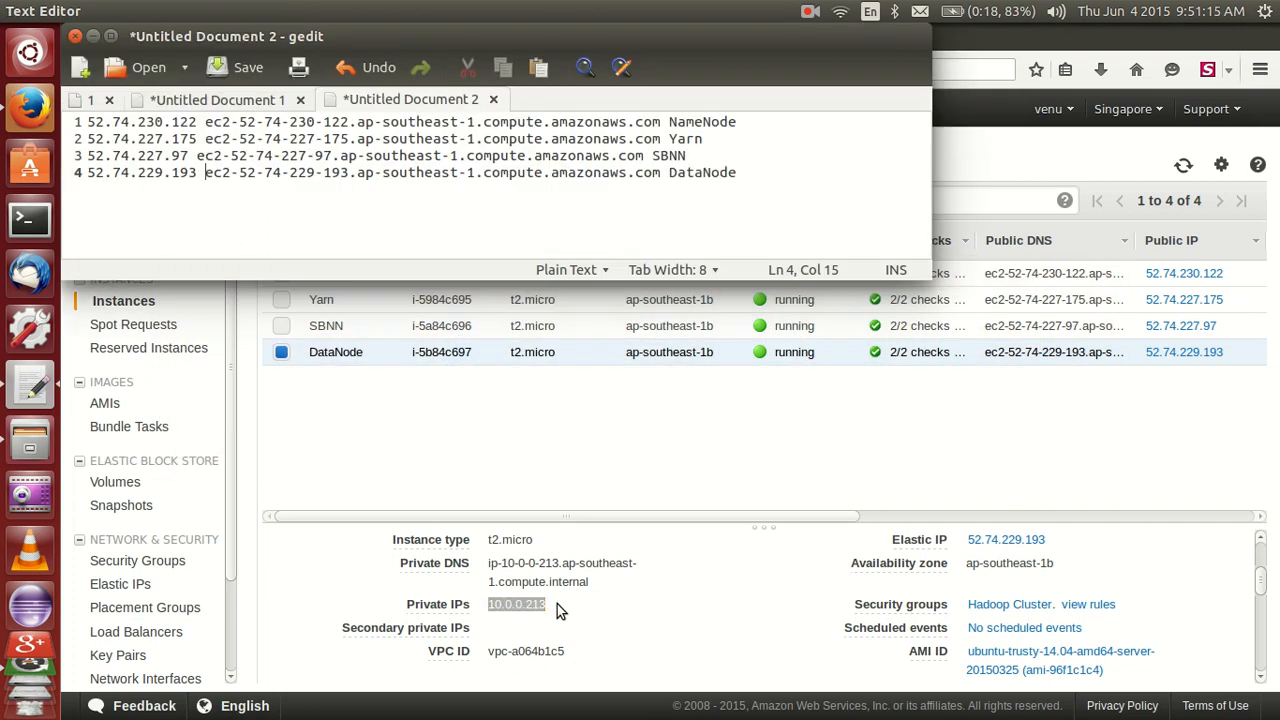
{"action": "key", "text": "alt+Tab"}
{"action": "key", "text": "alt+Tab"}
{"action": "key", "text": "End"}
{"action": "left_click", "coordinate": [667, 182]}
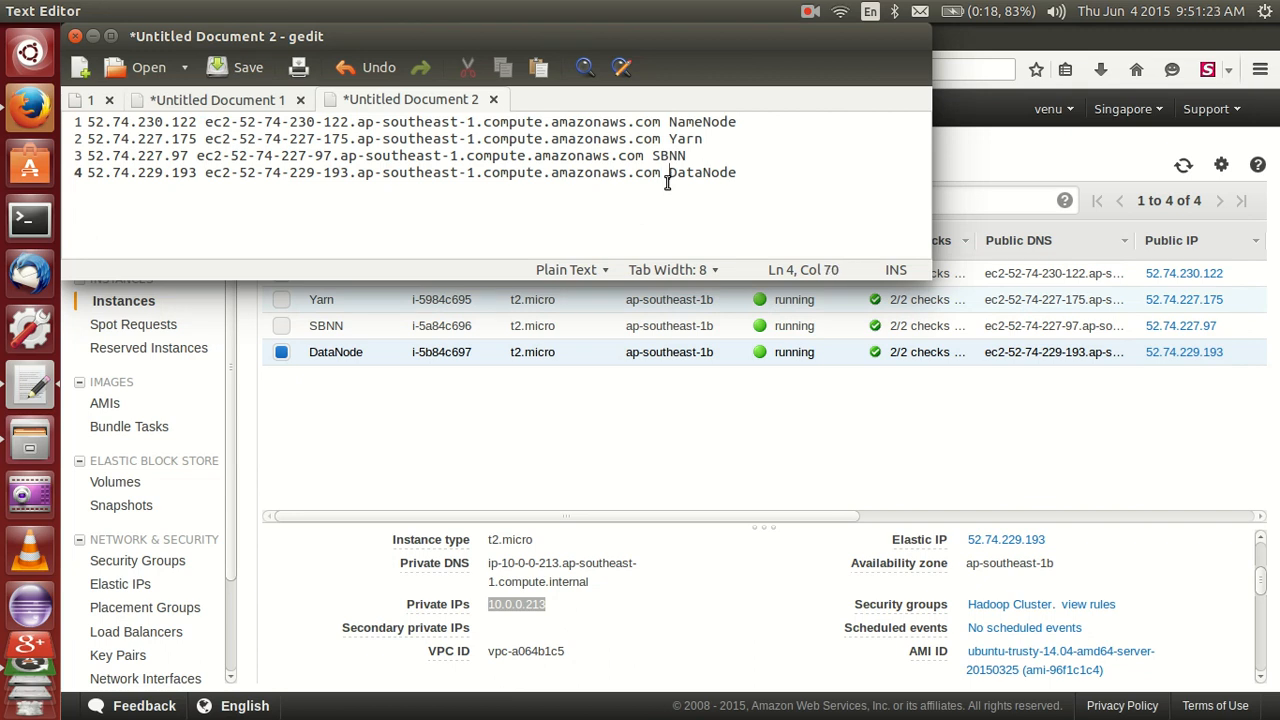
{"action": "key", "text": "ctrl+v"}
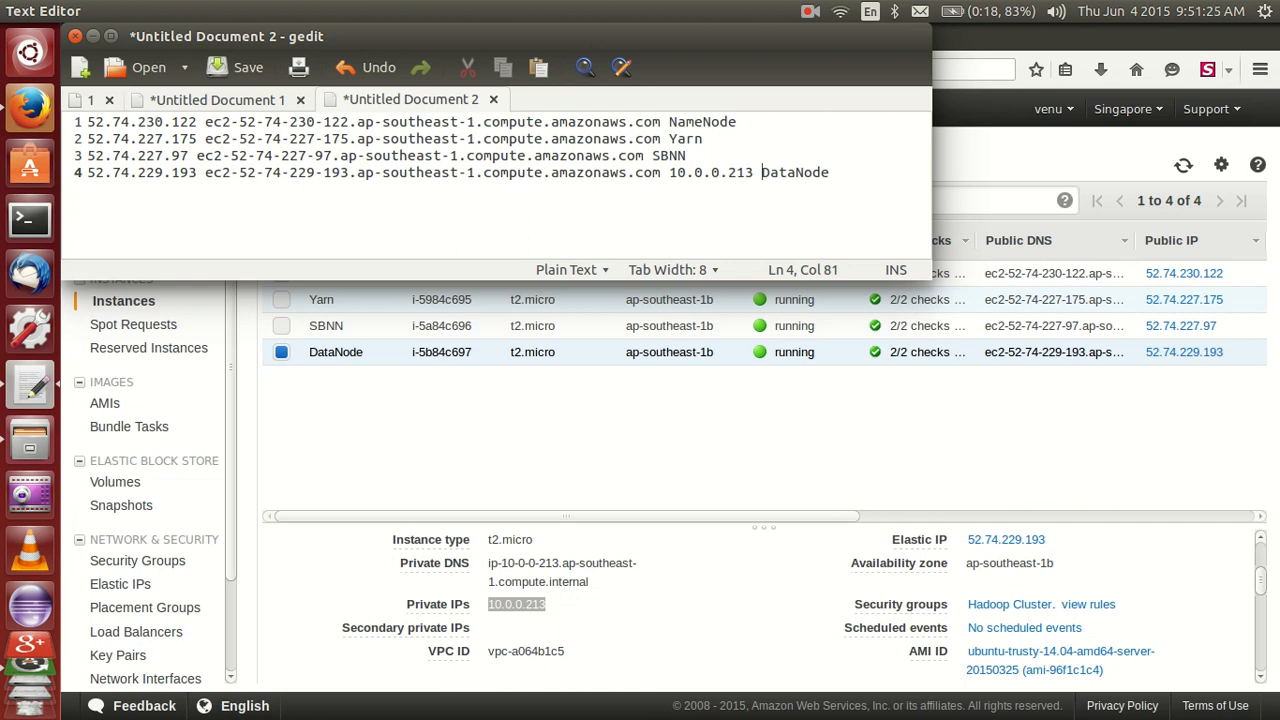
- Copy the SBNN instance's private IP 10.0.0.214 from Firefox to before the SBNN label in gedit, and return to the EC2 console
{"action": "left_click", "coordinate": [427, 333]}
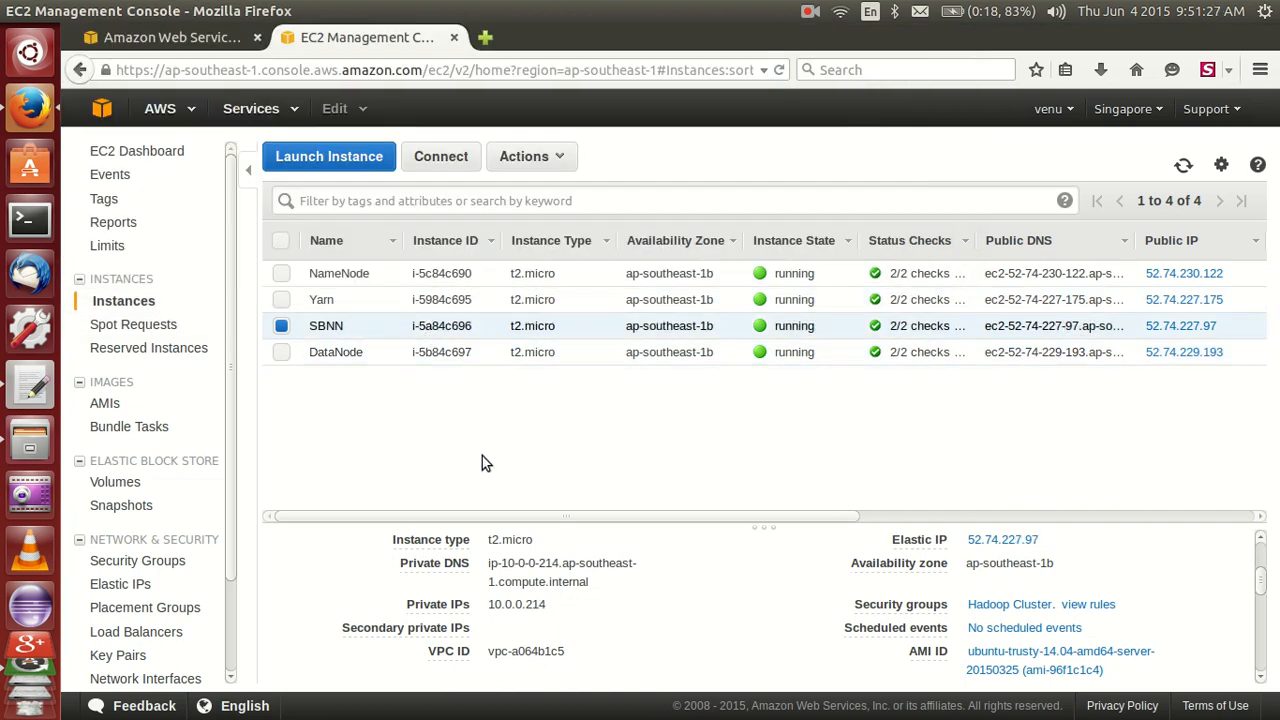
{"action": "double_click", "coordinate": [534, 606]}
{"action": "key", "text": "ctrl+c"}
{"action": "key", "text": "alt+Tab"}
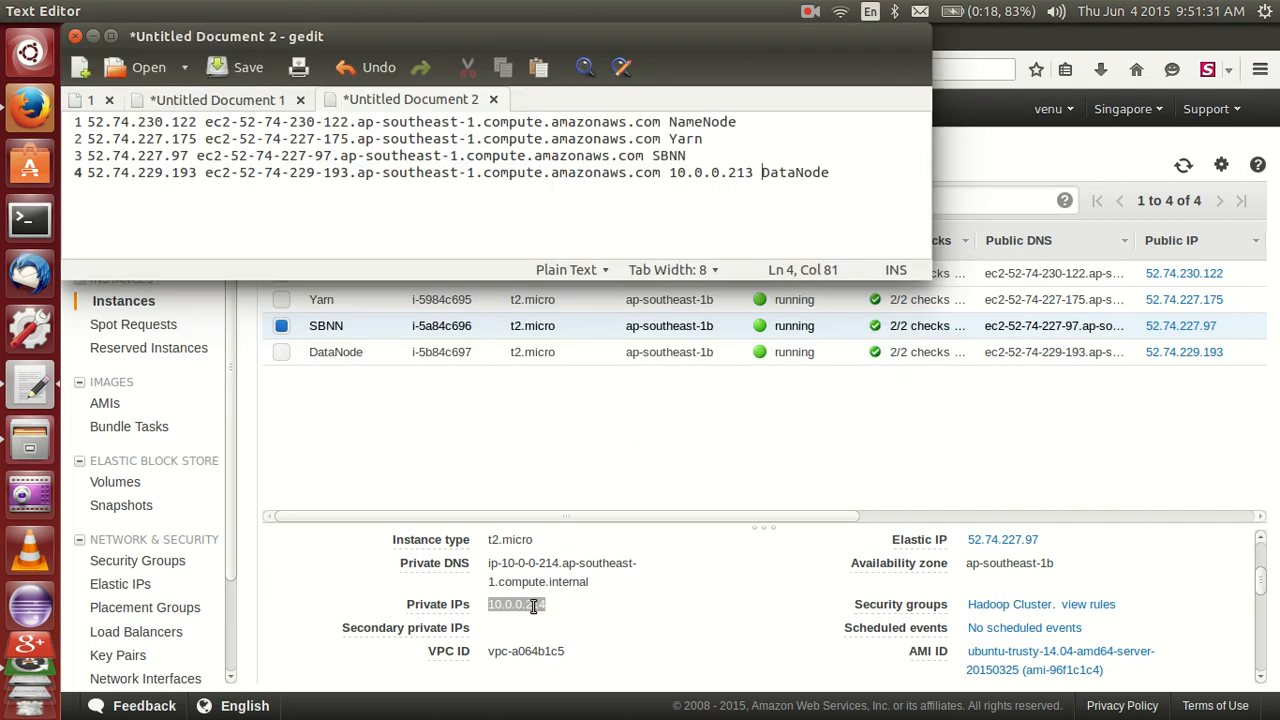
{"action": "key", "text": "alt+Tab"}
{"action": "key", "text": "alt+Tab"}
{"action": "left_click", "coordinate": [651, 156]}
{"action": "key", "text": "ctrl+v"}
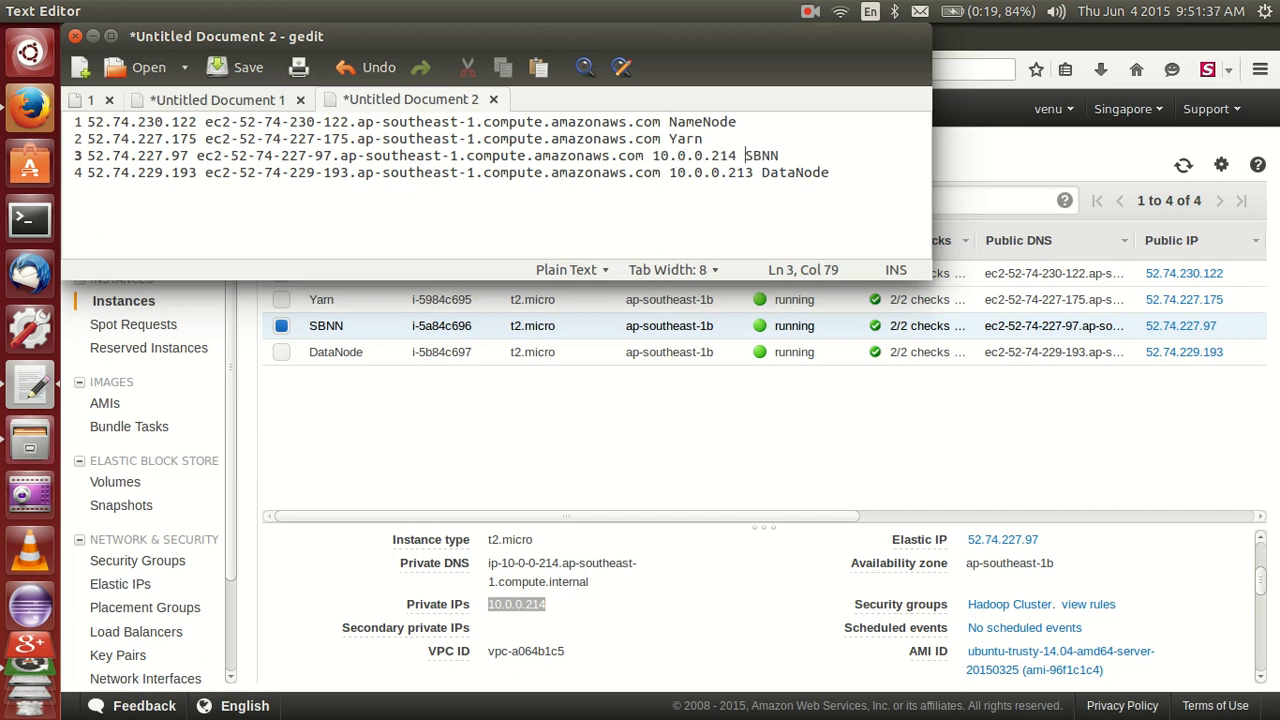
{"action": "key", "text": "alt+Tab"}
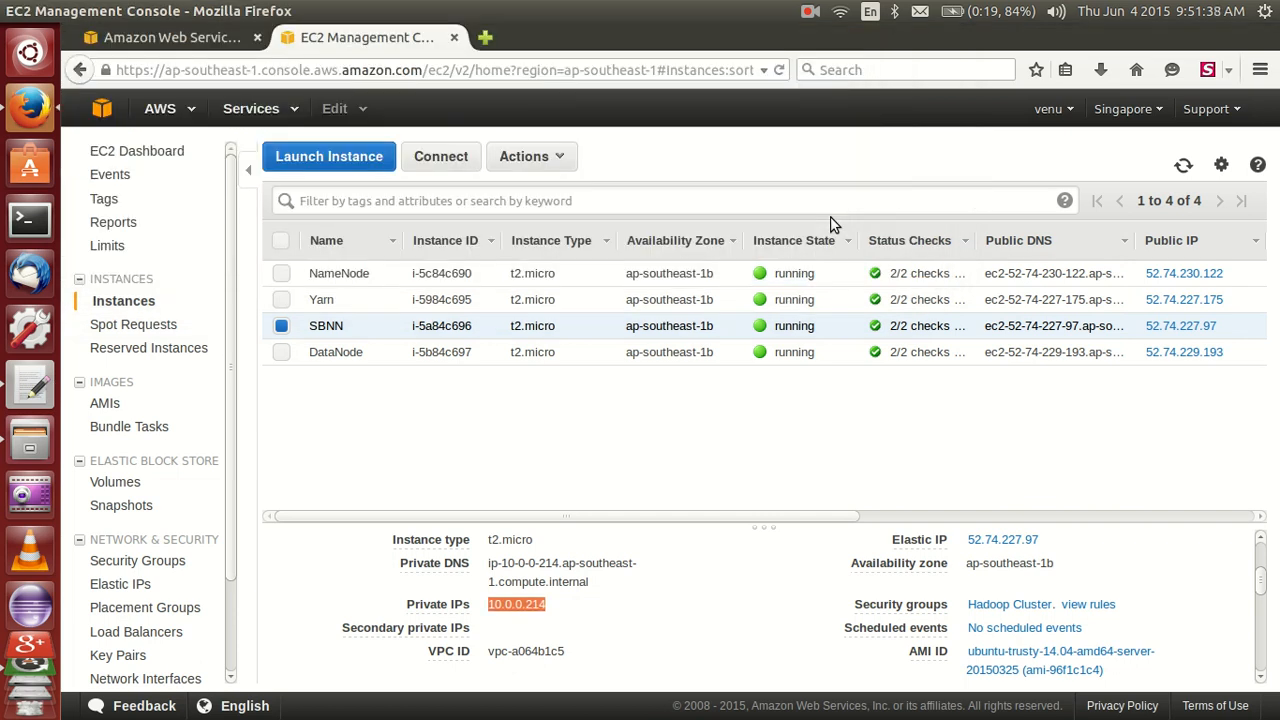
- Copy the Yarn instance's private IP 10.0.0.215 from Firefox to before the Yarn label in gedit, and return to the EC2 console
{"action": "left_click", "coordinate": [523, 301]}
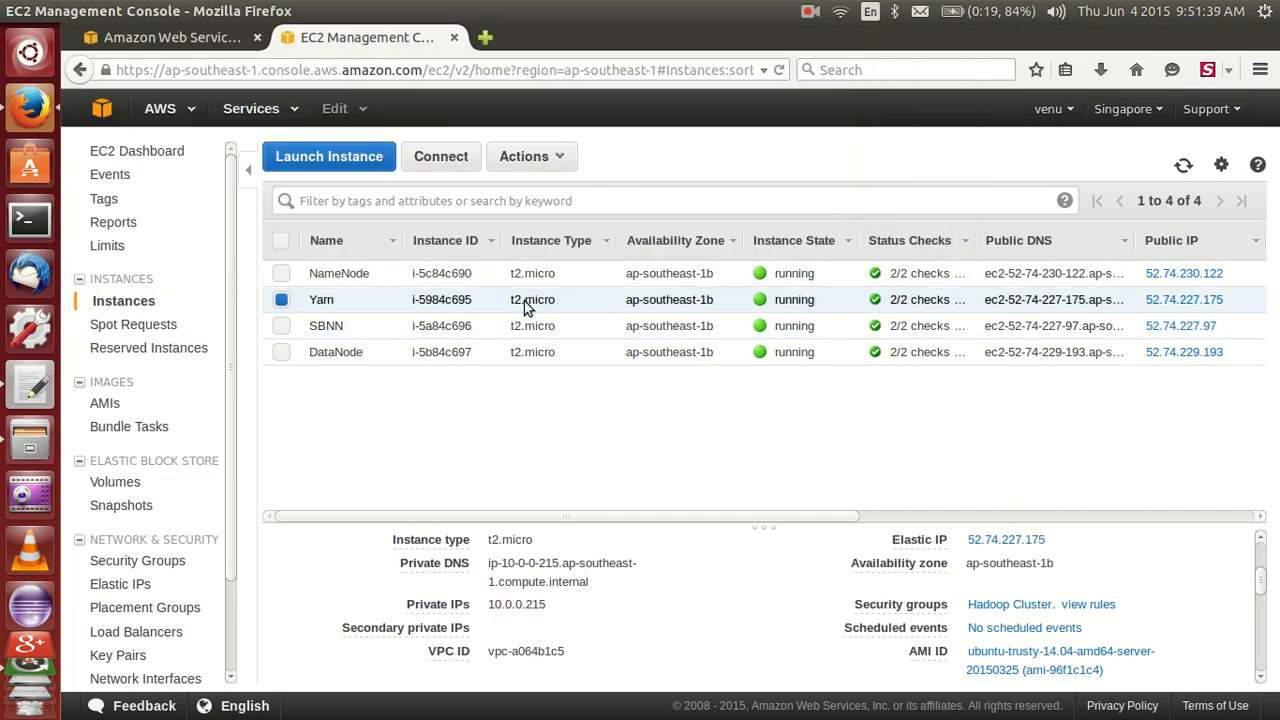
{"action": "triple_click", "coordinate": [554, 612]}
{"action": "key", "text": "ctrl+c"}
{"action": "key", "text": "alt+Tab"}
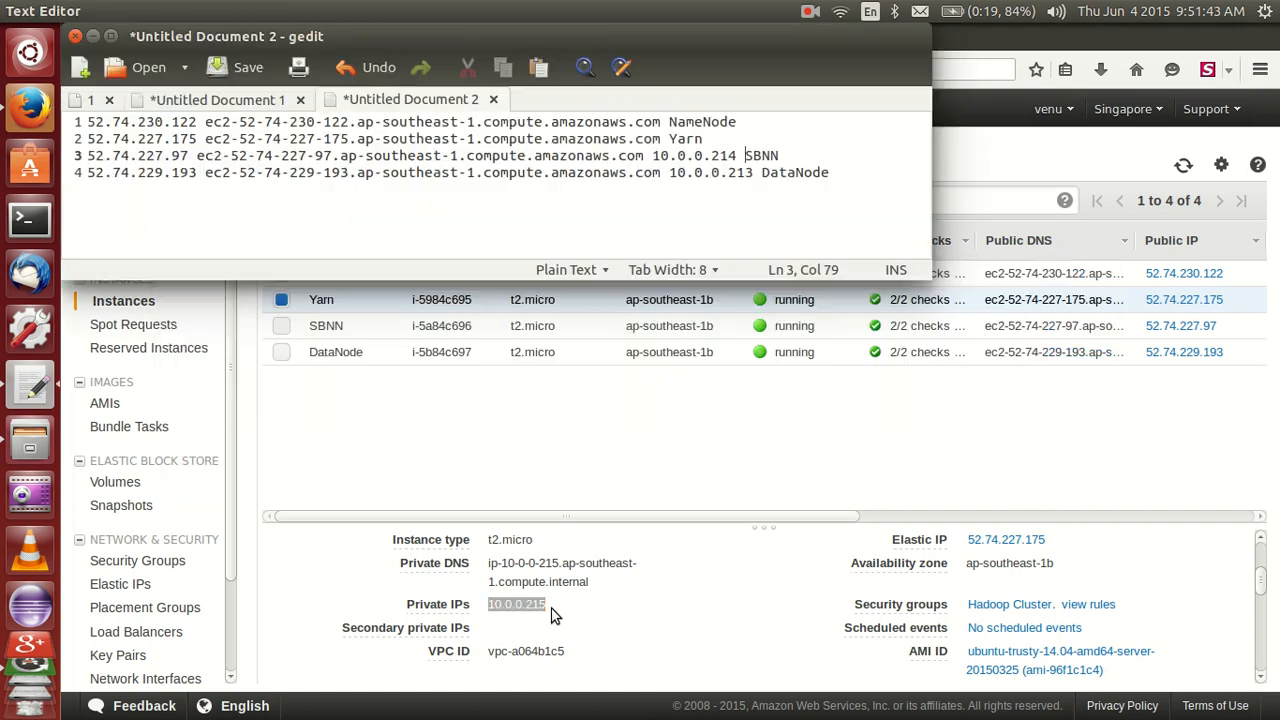
{"action": "left_click", "coordinate": [665, 141]}
{"action": "key", "text": "ctrl+v"}
{"action": "key", "text": "alt+Tab"}
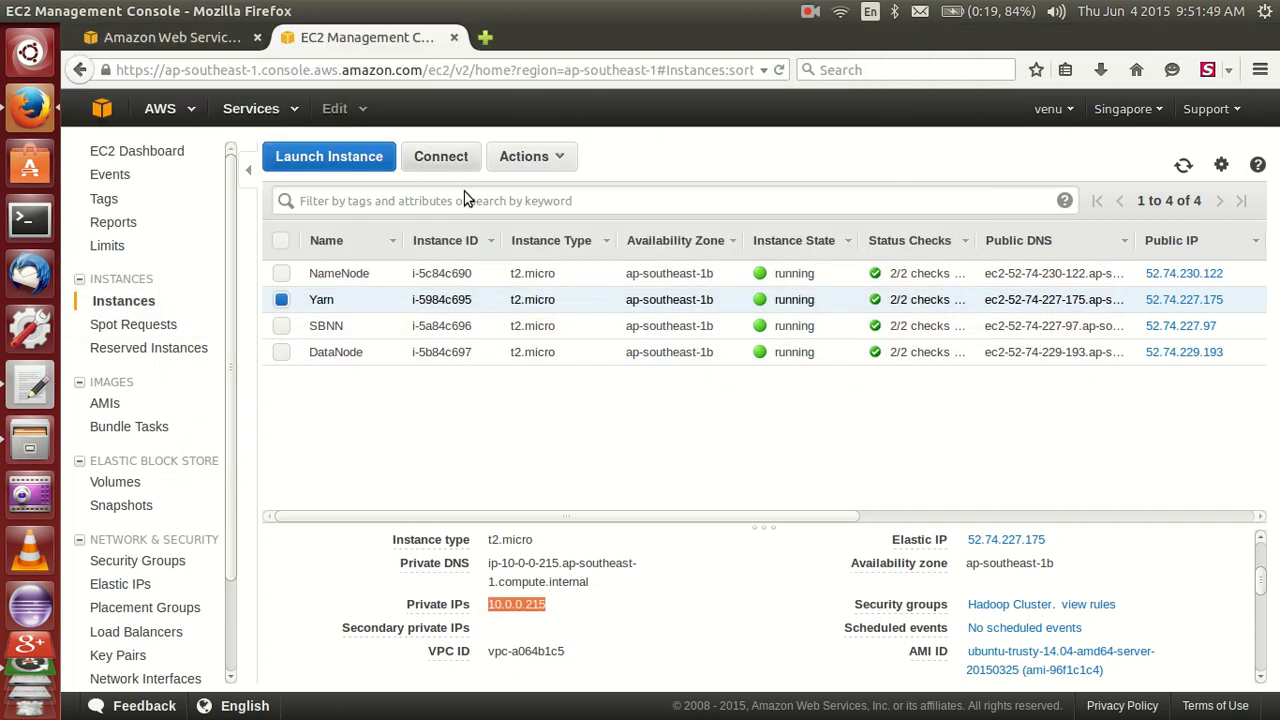
- Copy the NameNode instance's private IP 10.0.0.212 from Firefox to before the NameNode label on the first gedit line
{"action": "left_click", "coordinate": [444, 274]}
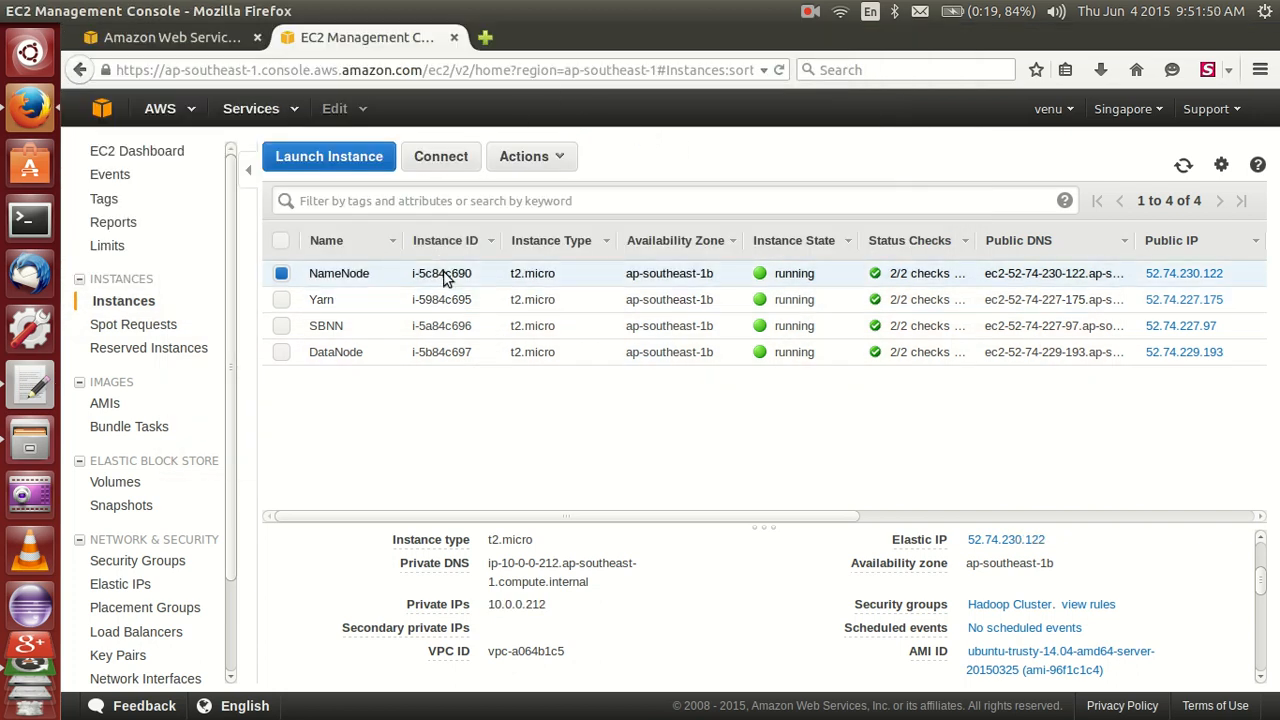
{"action": "triple_click", "coordinate": [535, 605]}
{"action": "key", "text": "ctrl+c"}
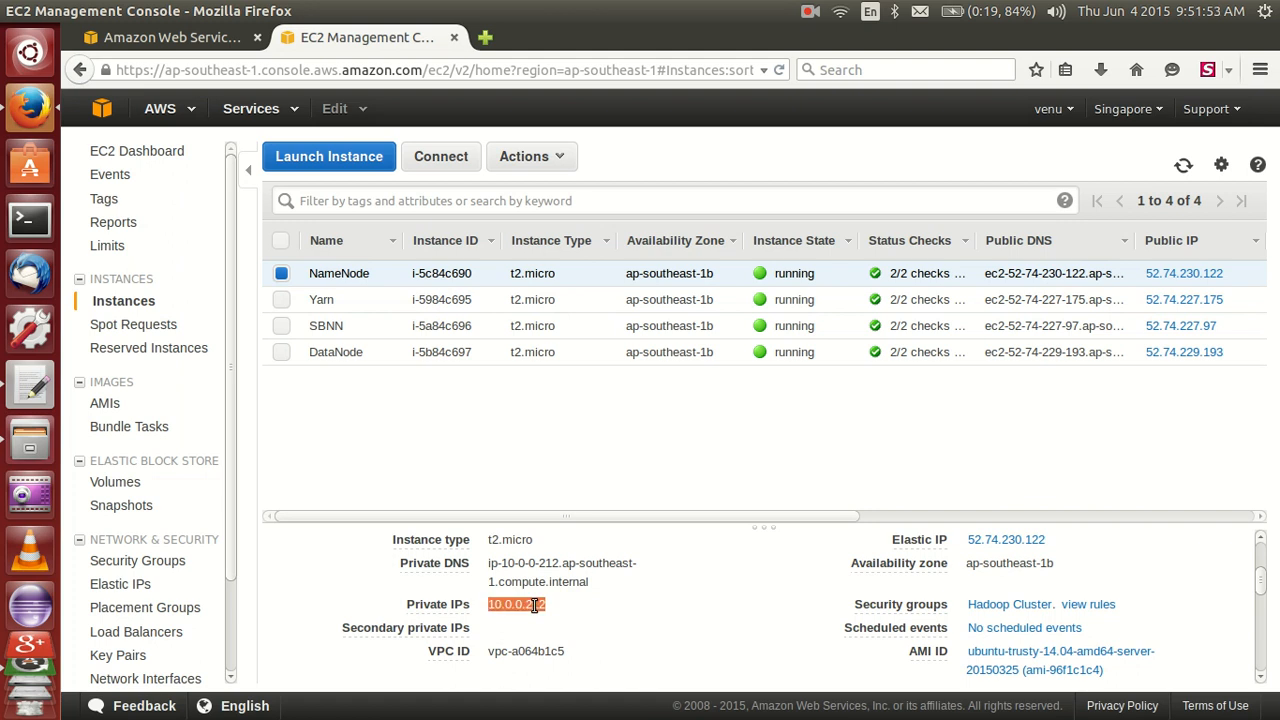
{"action": "key", "text": "alt+Tab"}
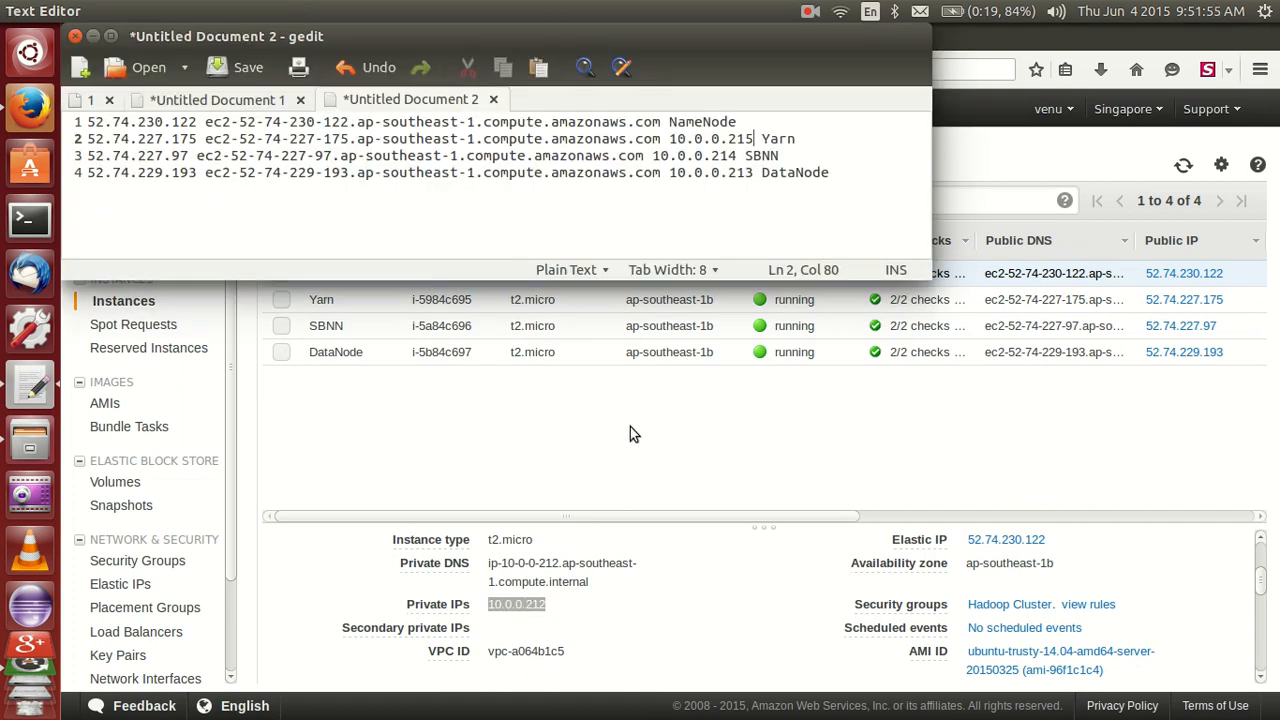
{"action": "left_click", "coordinate": [668, 121]}
{"action": "key", "text": "ctrl+v"}
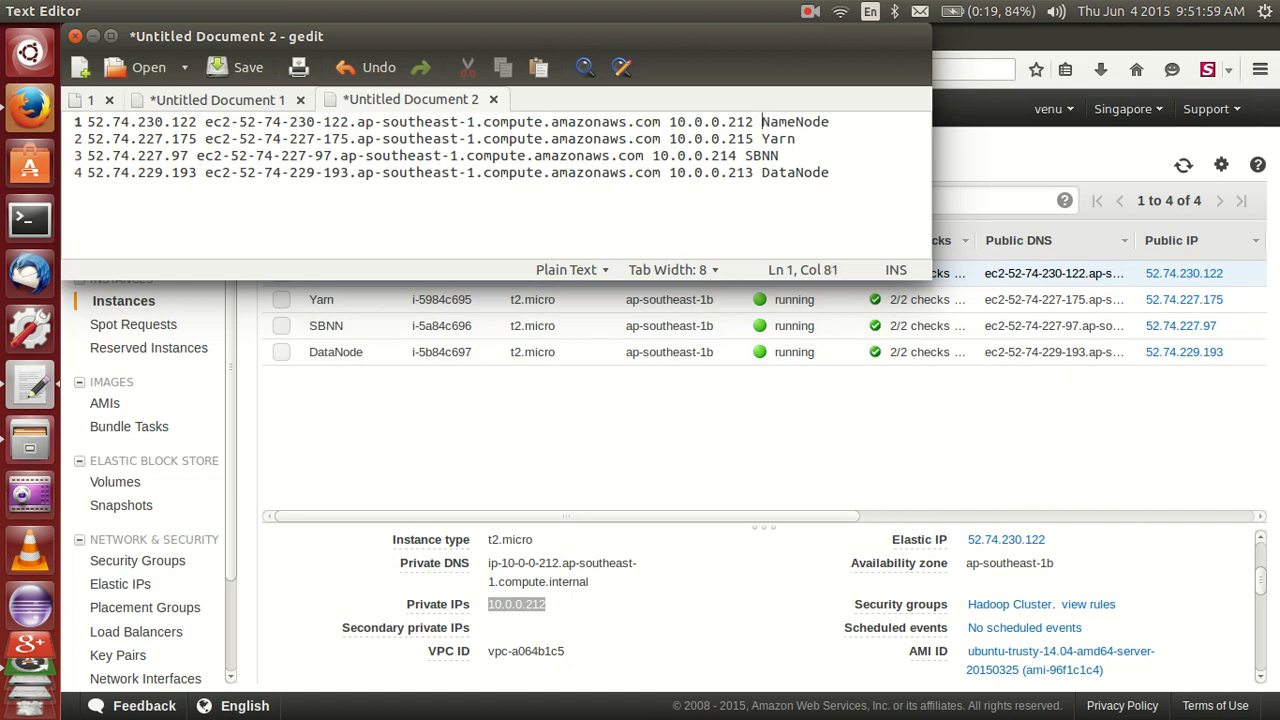
- Copy all four host lines of the gedit document to the clipboard
{"action": "left_click", "coordinate": [834, 172]}
{"action": "key", "text": "ctrl+a"}
{"action": "key", "text": "ctrl+c"}
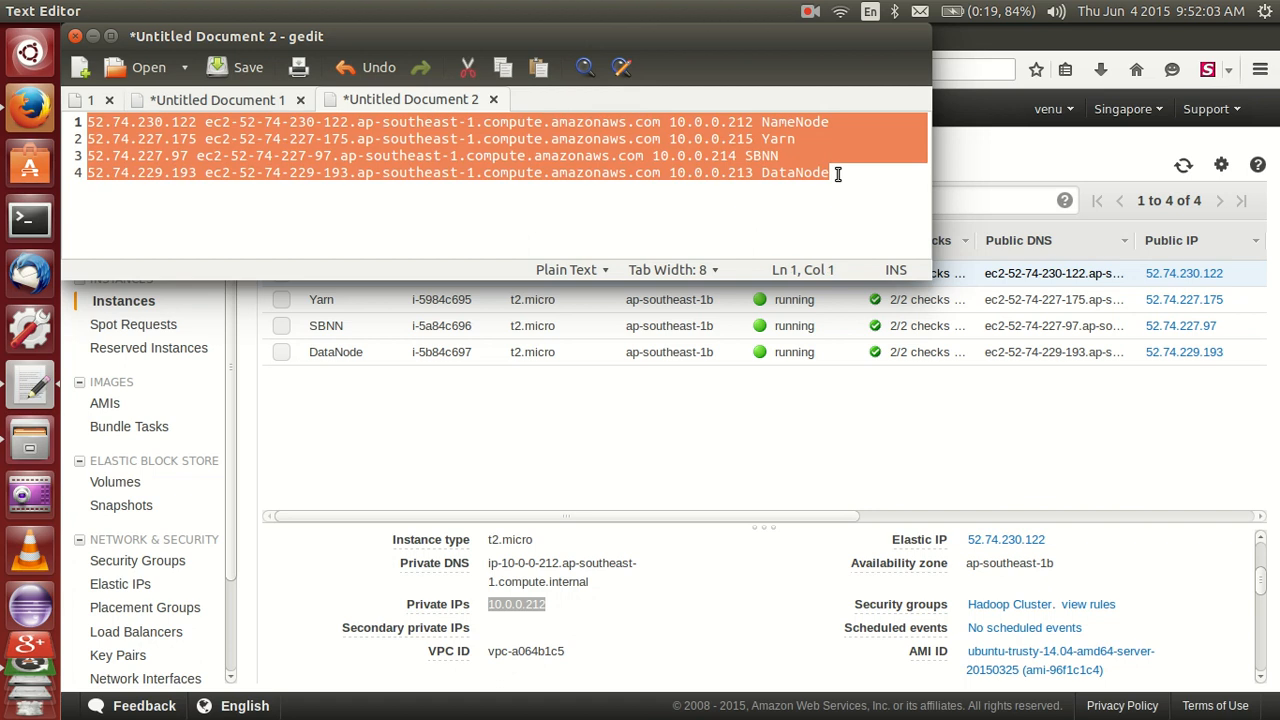
- Switch to the terminal and print the contents of /etc/hosts with cat
{"action": "left_click", "coordinate": [35, 218]}
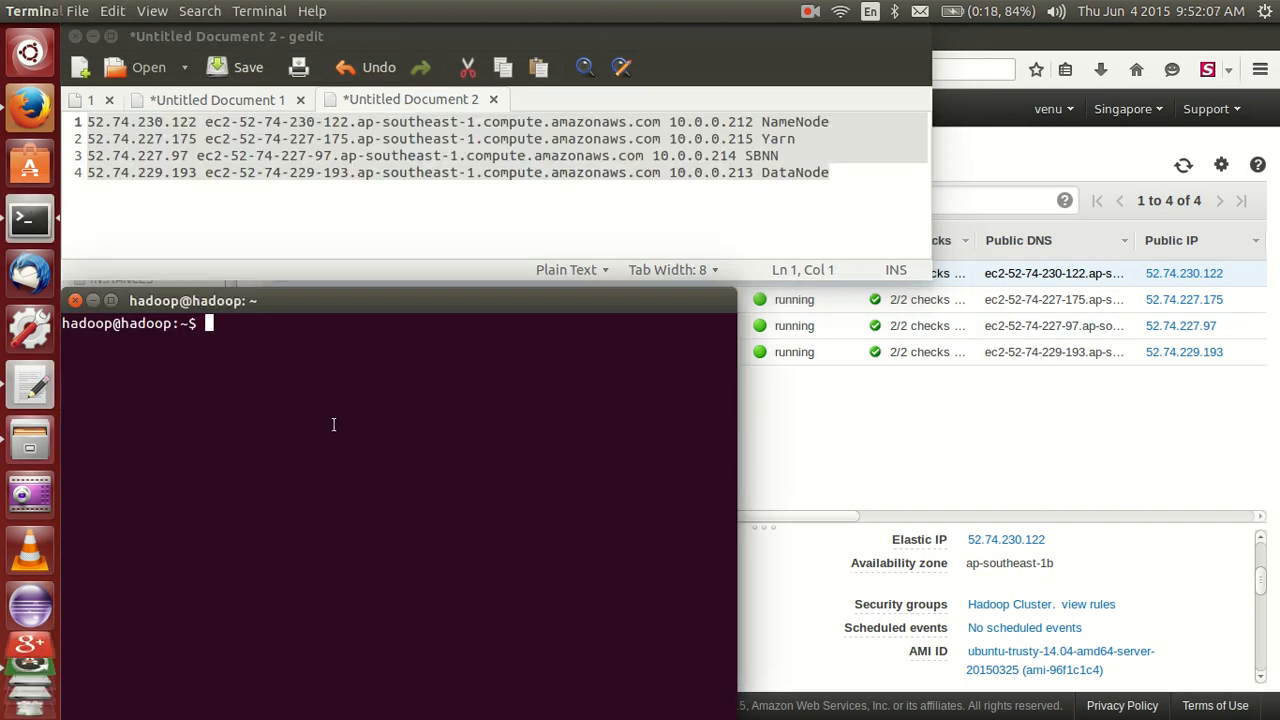
{"action": "type", "text": "cat "}
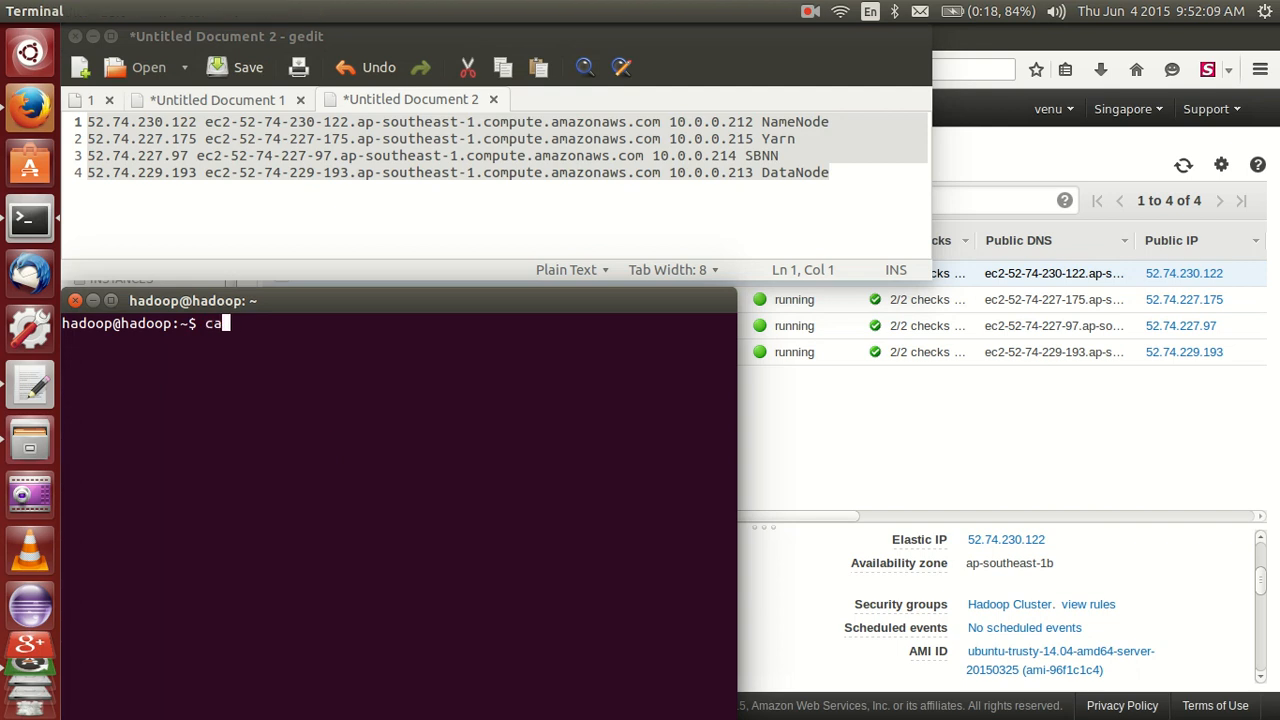
{"action": "type", "text": "/etc/hosts"}
{"action": "key", "text": "Return"}
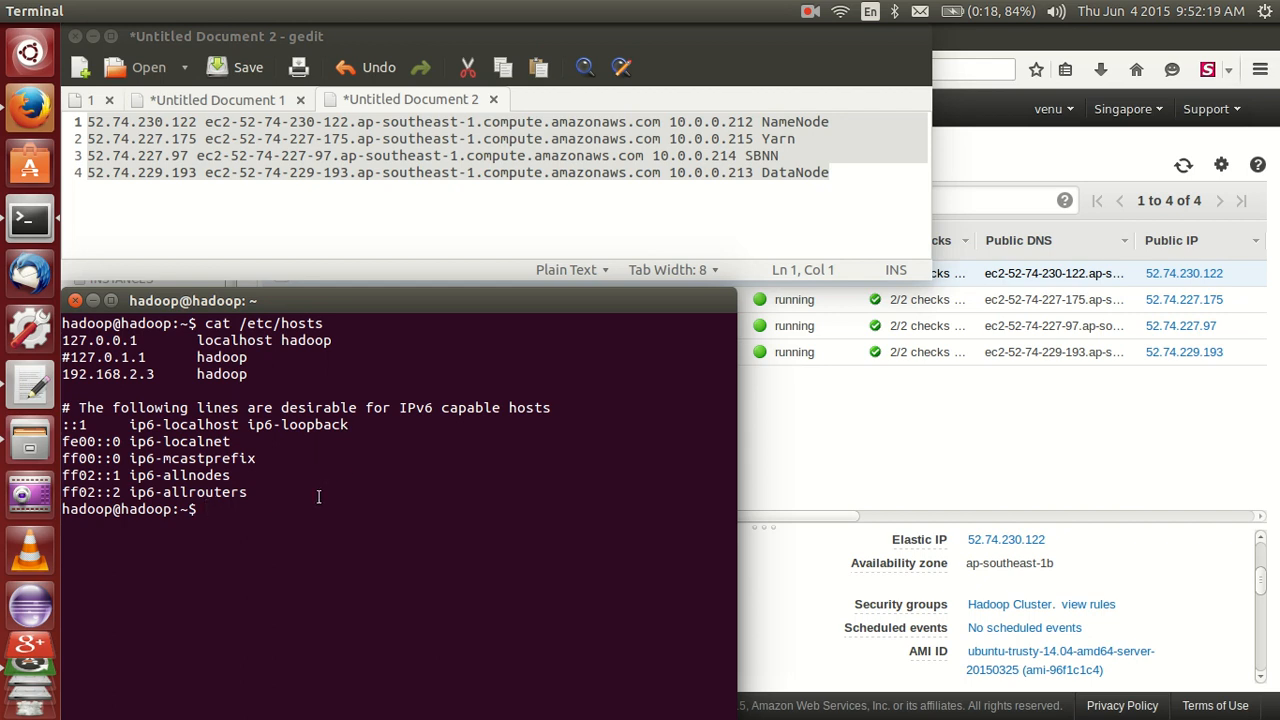
- Open /etc/hosts for editing from the terminal with the command sudo gedit /etc/hosts
{"action": "key", "text": "Up"}
{"action": "key", "text": "BackSpace"}
{"action": "key", "text": "BackSpace"}
{"action": "key", "text": "BackSpace"}
{"action": "key", "text": "BackSpace"}
{"action": "key", "text": "BackSpace"}
{"action": "key", "text": "BackSpace"}
{"action": "key", "text": "BackSpace"}
{"action": "key", "text": "BackSpace"}
{"action": "key", "text": "BackSpace"}
{"action": "key", "text": "BackSpace"}
{"action": "key", "text": "BackSpace"}
{"action": "key", "text": "BackSpace"}
{"action": "key", "text": "BackSpace"}
{"action": "key", "text": "BackSpace"}
{"action": "type", "text": "sudo "}
{"action": "type", "text": "nano"}
{"action": "key", "text": "BackSpace"}
{"action": "key", "text": "BackSpace"}
{"action": "key", "text": "BackSpace"}
{"action": "key", "text": "BackSpace"}
{"action": "key", "text": "BackSpace"}
{"action": "type", "text": "gedit /etc/hosts"}
{"action": "key", "text": "Return"}
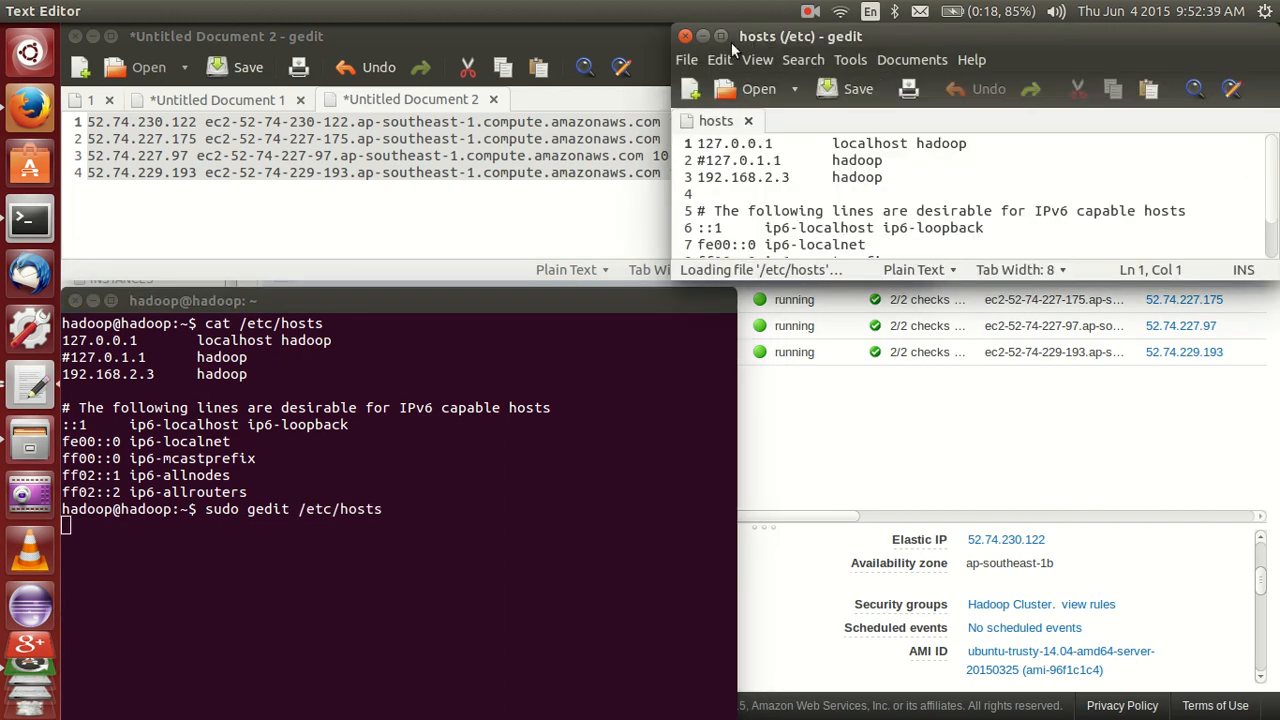
- Maximize the hosts window, paste the four copied node lines above the IPv6 comment, and save the file
{"action": "left_click", "coordinate": [721, 36]}
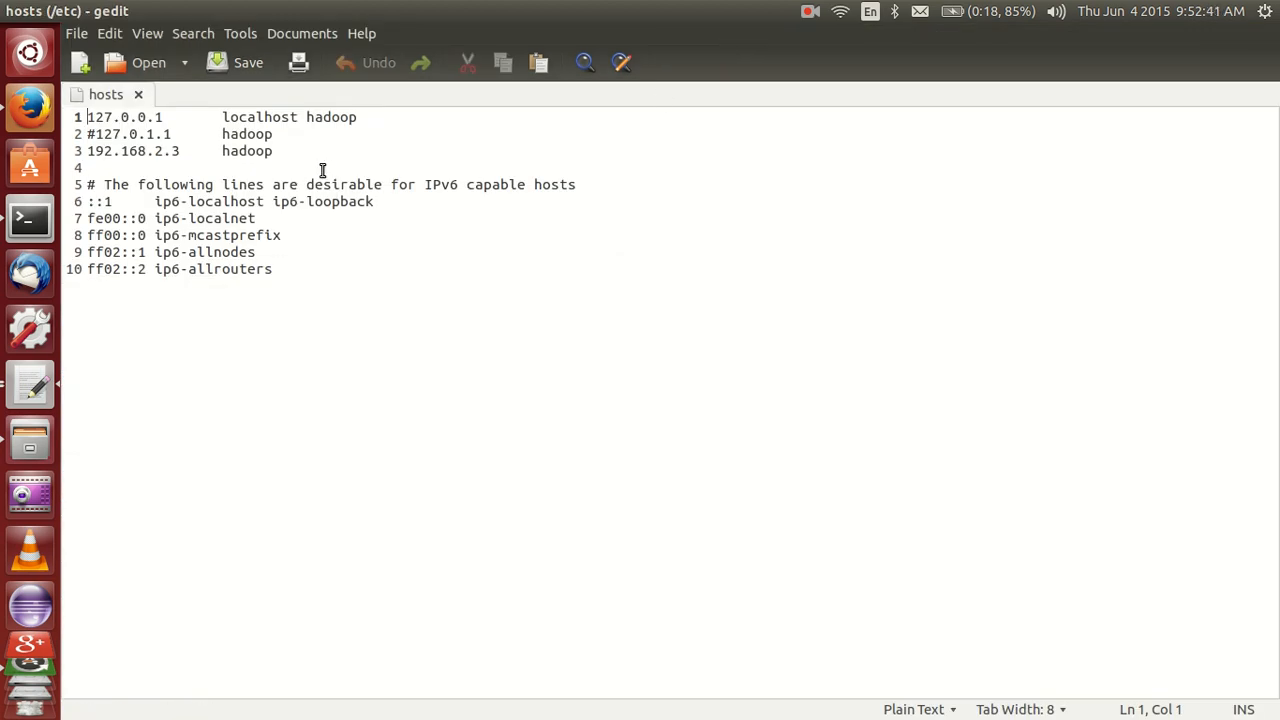
{"action": "key", "text": "Return"}
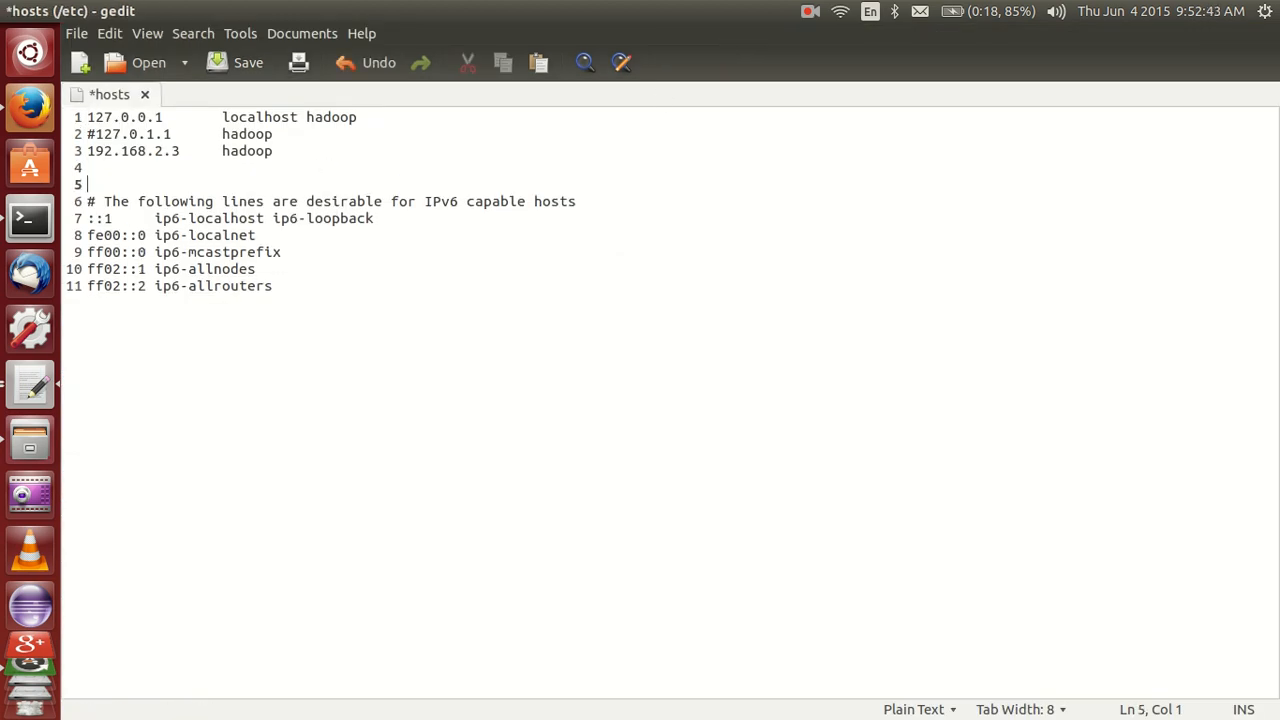
{"action": "key", "text": "ctrl+v"}
{"action": "key", "text": "Return"}
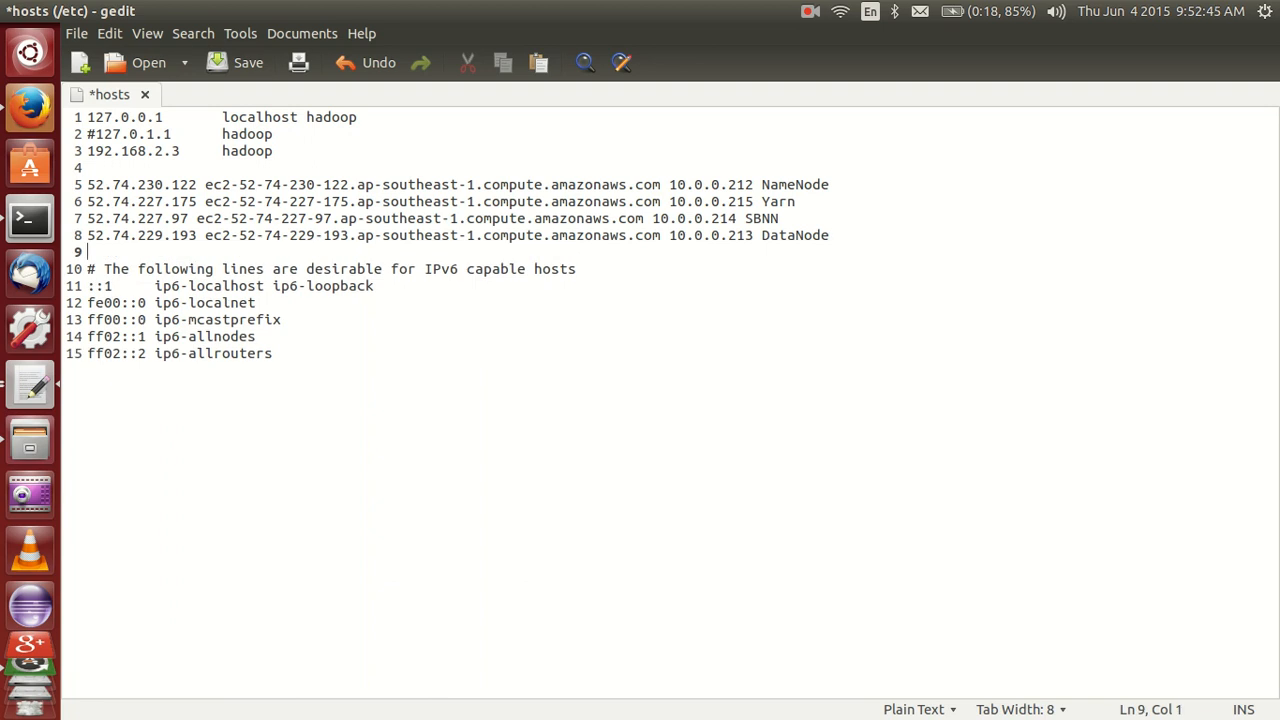
{"action": "key", "text": "ctrl+s"}
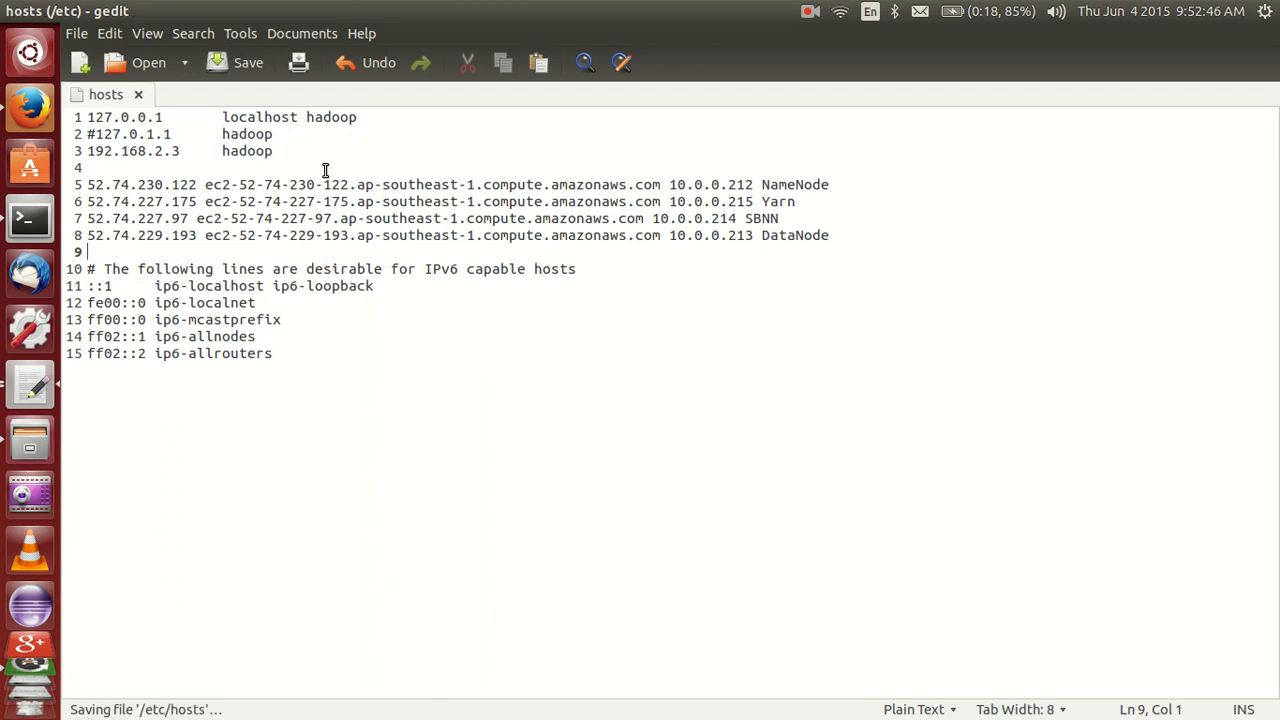
{"action": "left_click", "coordinate": [106, 184]}
{"action": "left_click", "coordinate": [198, 184], "text": "shift"}
{"action": "double_click", "coordinate": [246, 186]}
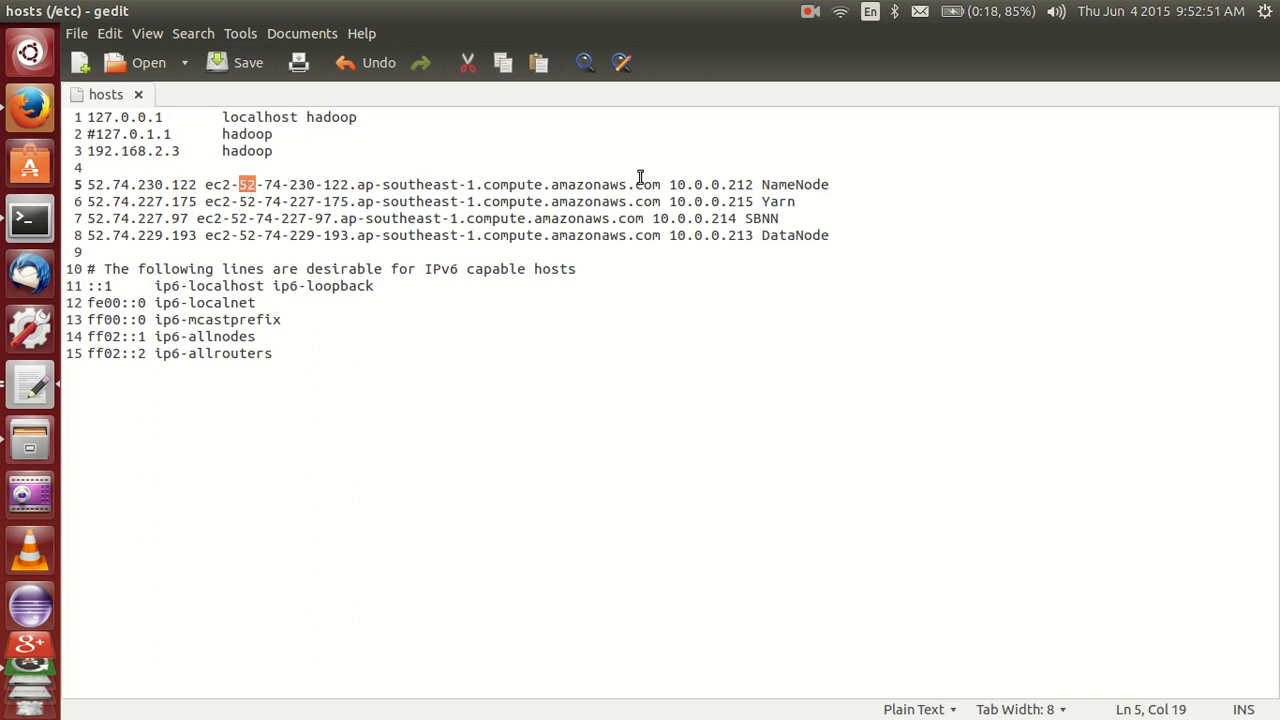
{"action": "left_click", "coordinate": [712, 186]}
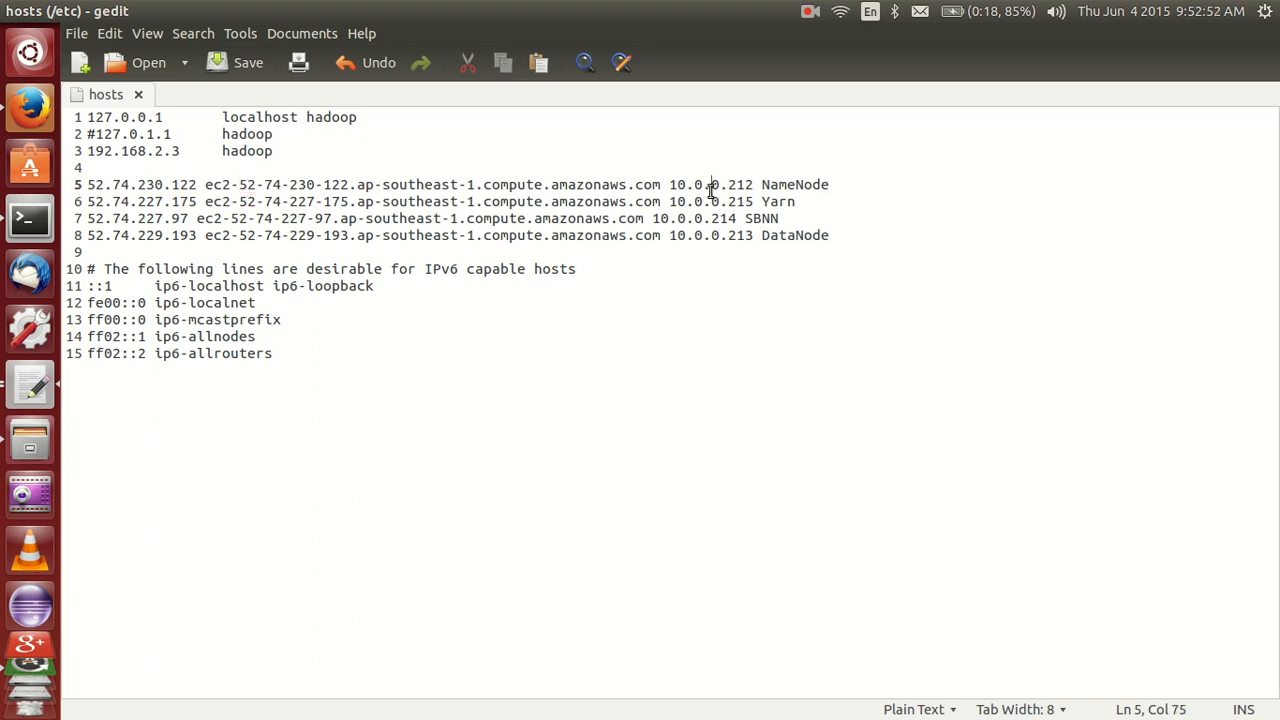
{"action": "double_click", "coordinate": [810, 186]}
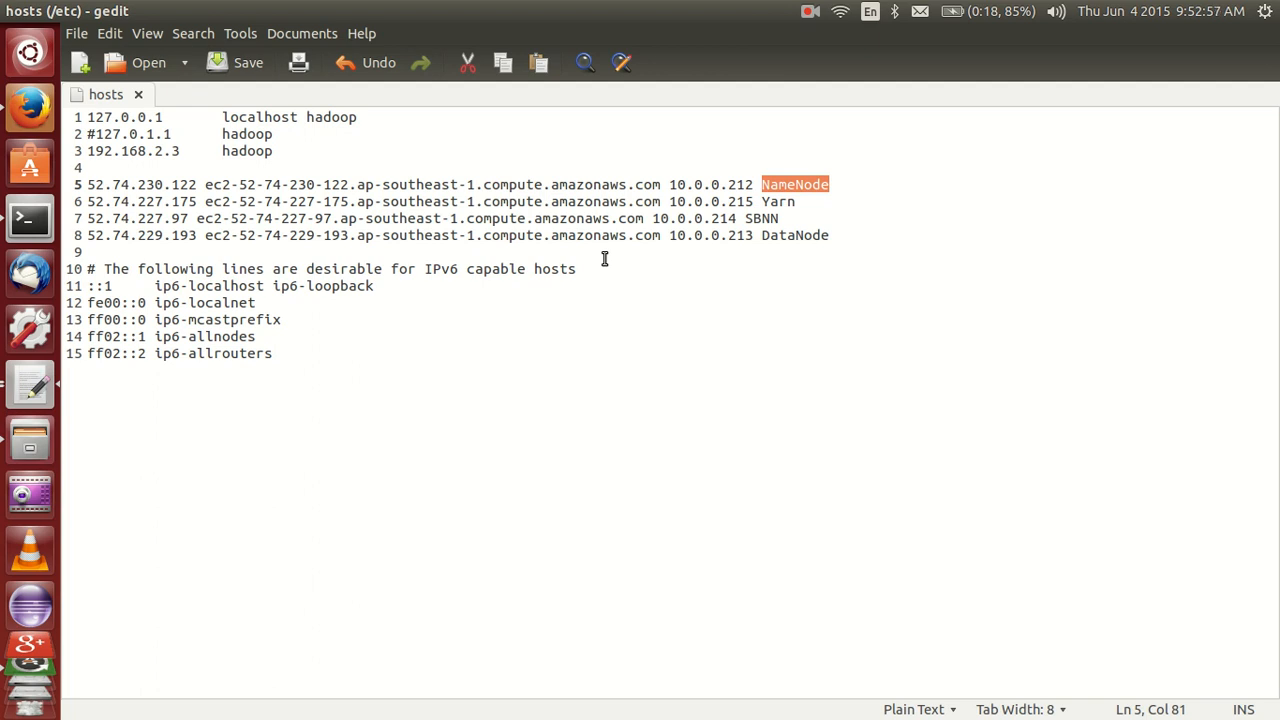
- Save and close the hosts file, and print /etc/hosts in the terminal again to check the added node entries
{"action": "key", "text": "ctrl+s"}
{"action": "key", "text": "alt+space"}
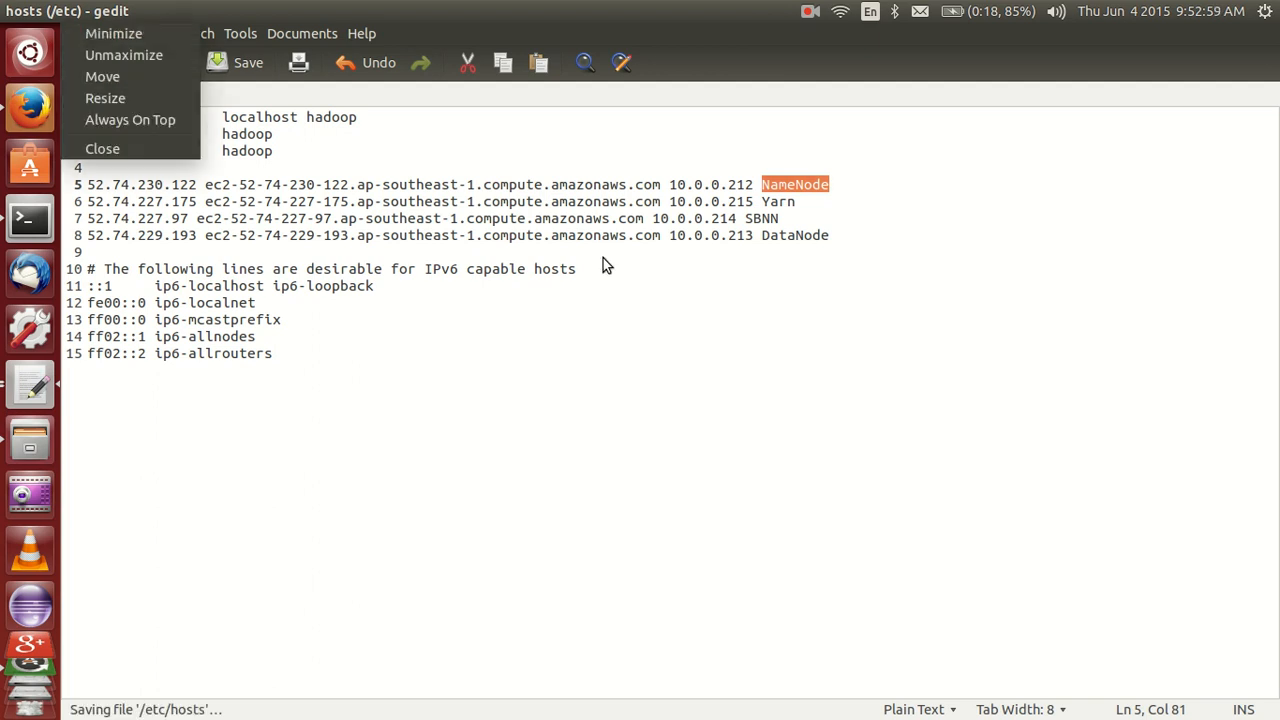
{"action": "key", "text": "c"}
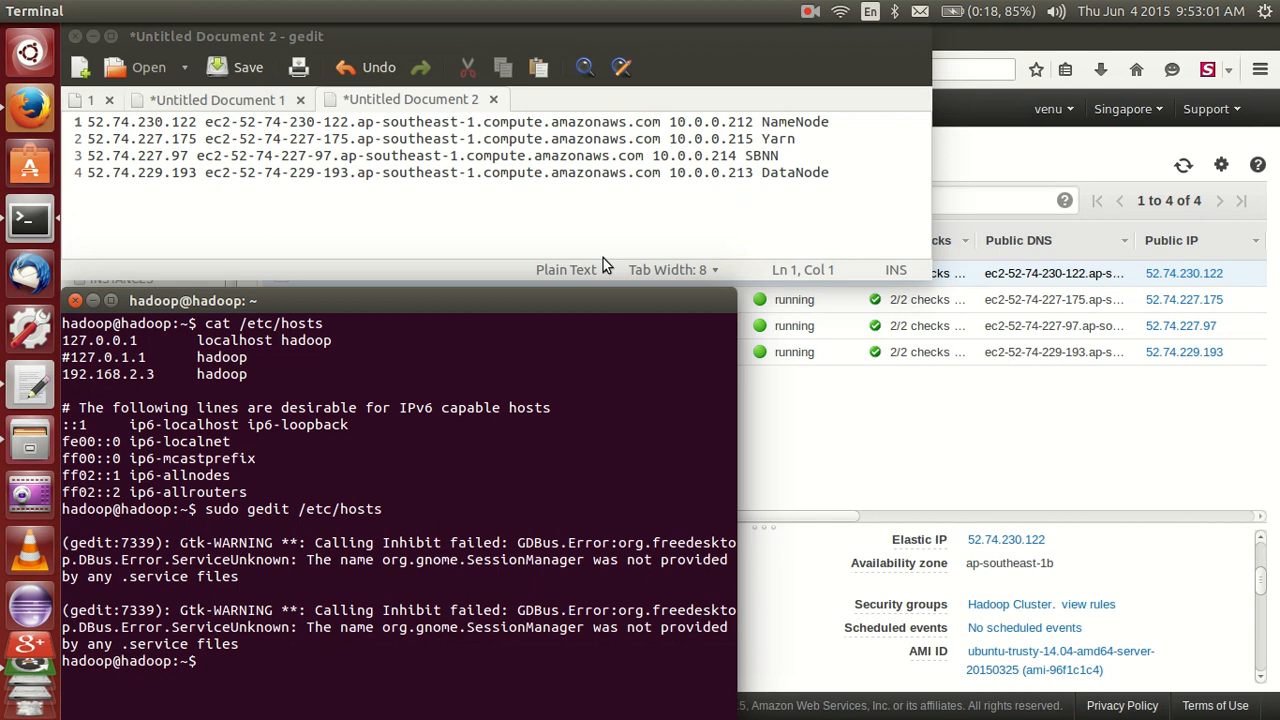
{"action": "key", "text": "Up"}
{"action": "key", "text": "Up"}
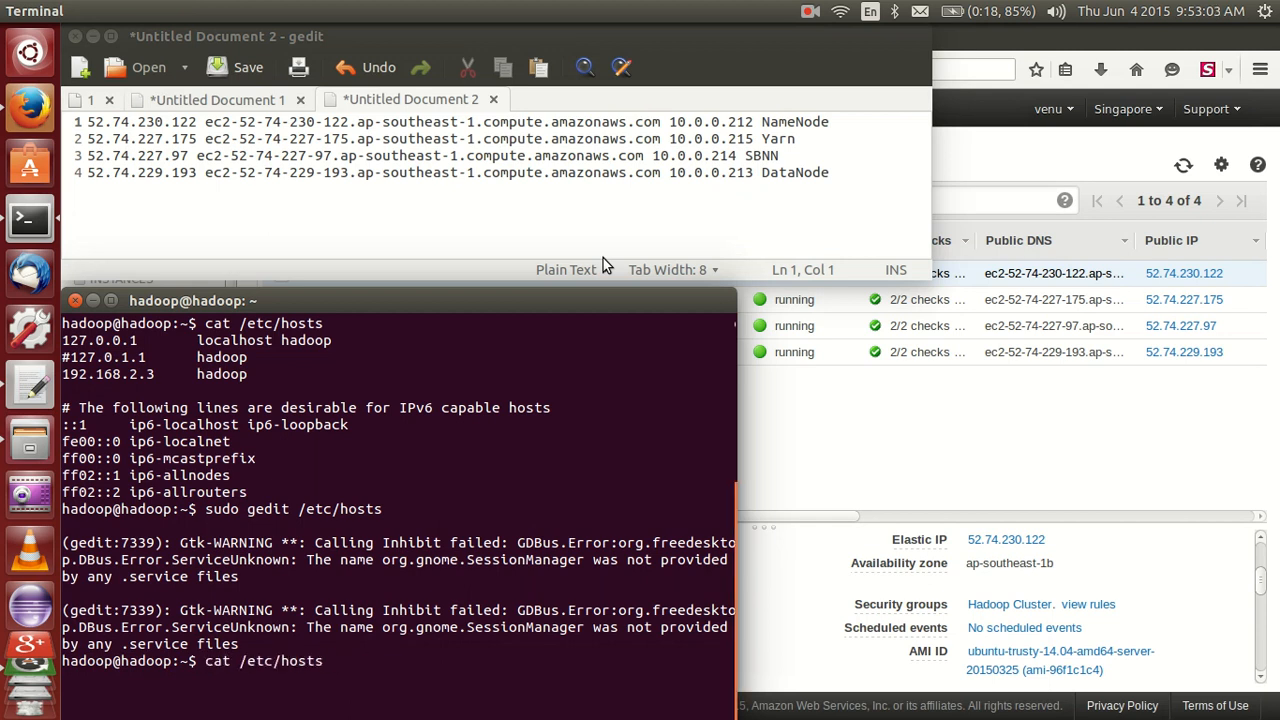
{"action": "key", "text": "Return"}
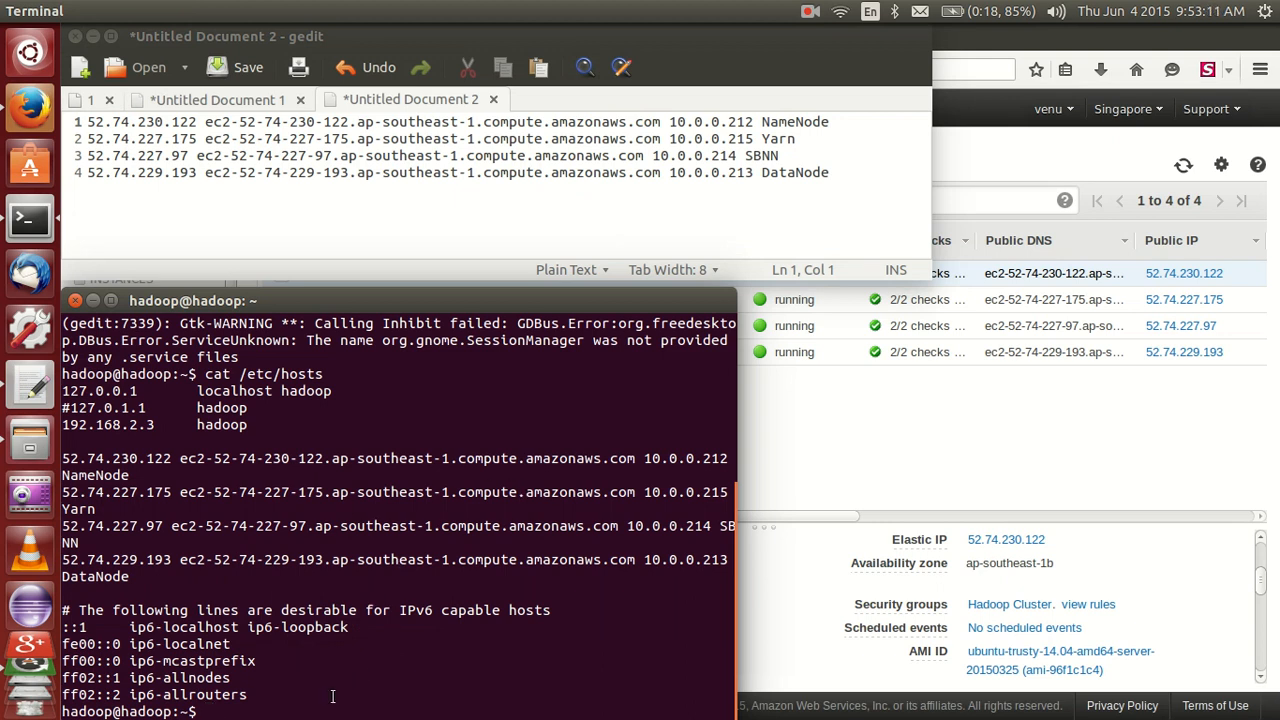
- Ping namenode from the maximized terminal, stop the ping, and highlight the NameNode's public DNS in the printed hosts list
{"action": "type", "text": "ping namenode"}
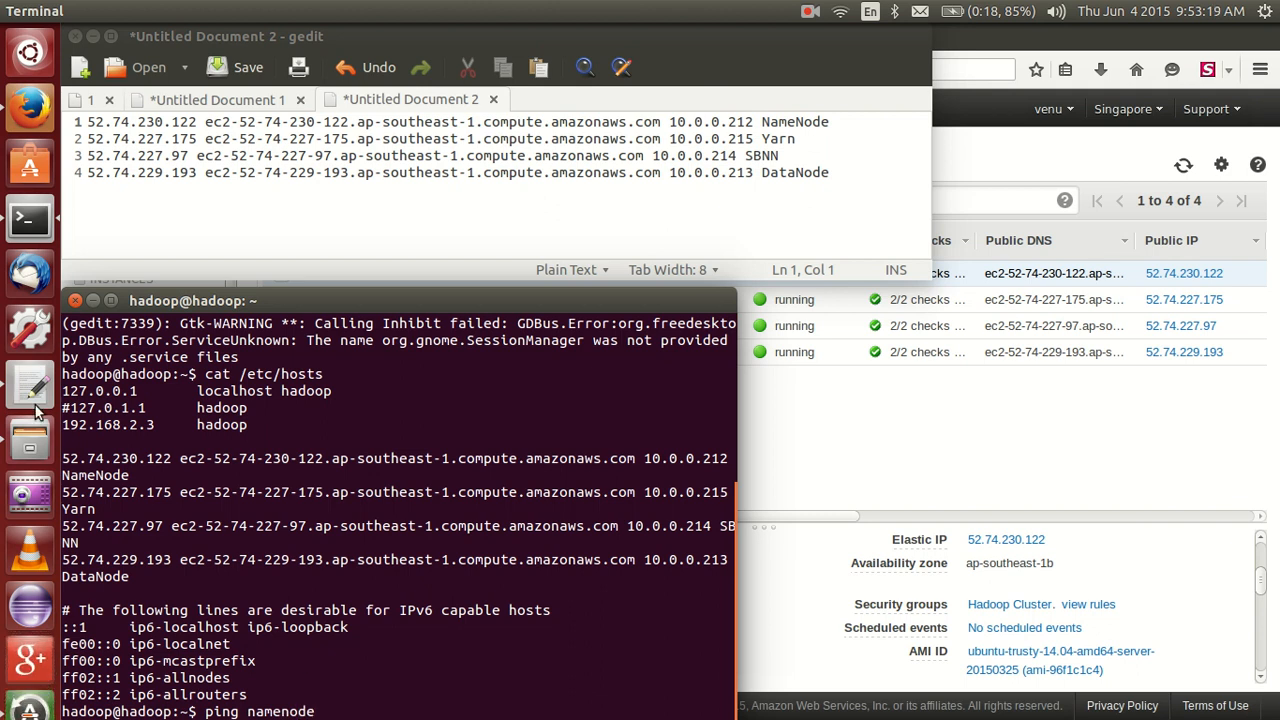
{"action": "left_click", "coordinate": [110, 301]}
{"action": "key", "text": "Return"}
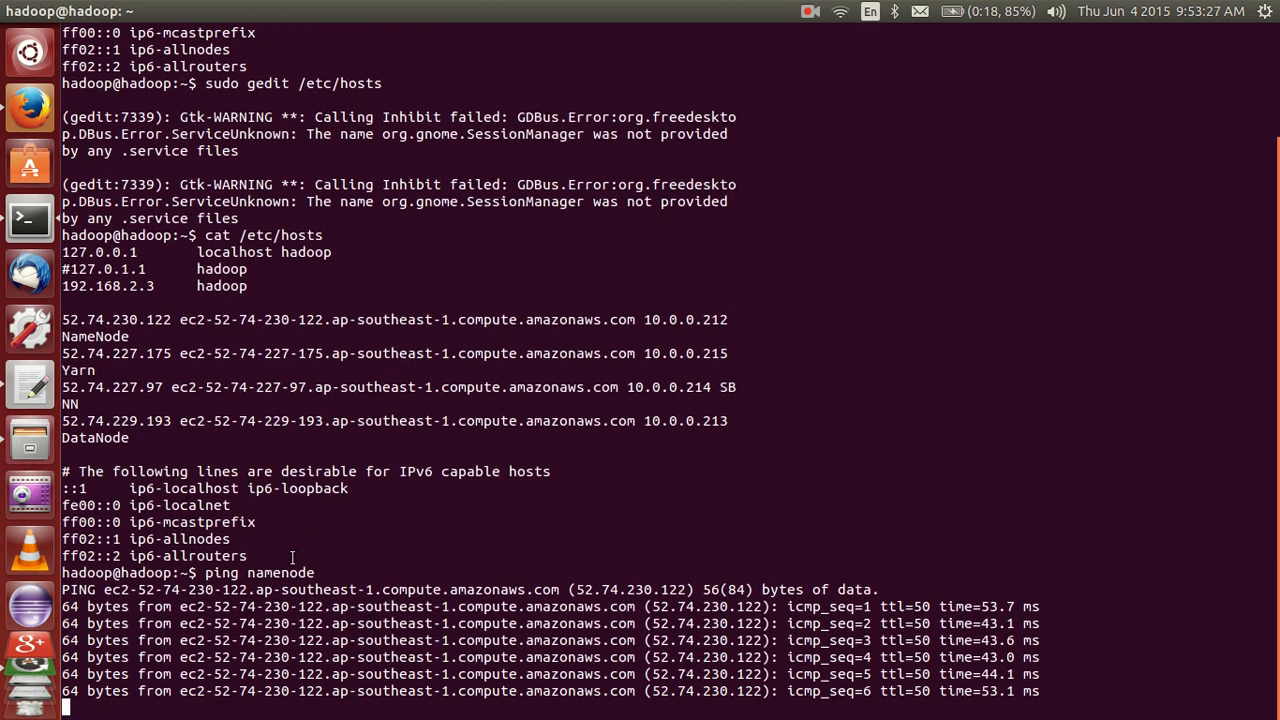
{"action": "key", "text": "ctrl+c"}
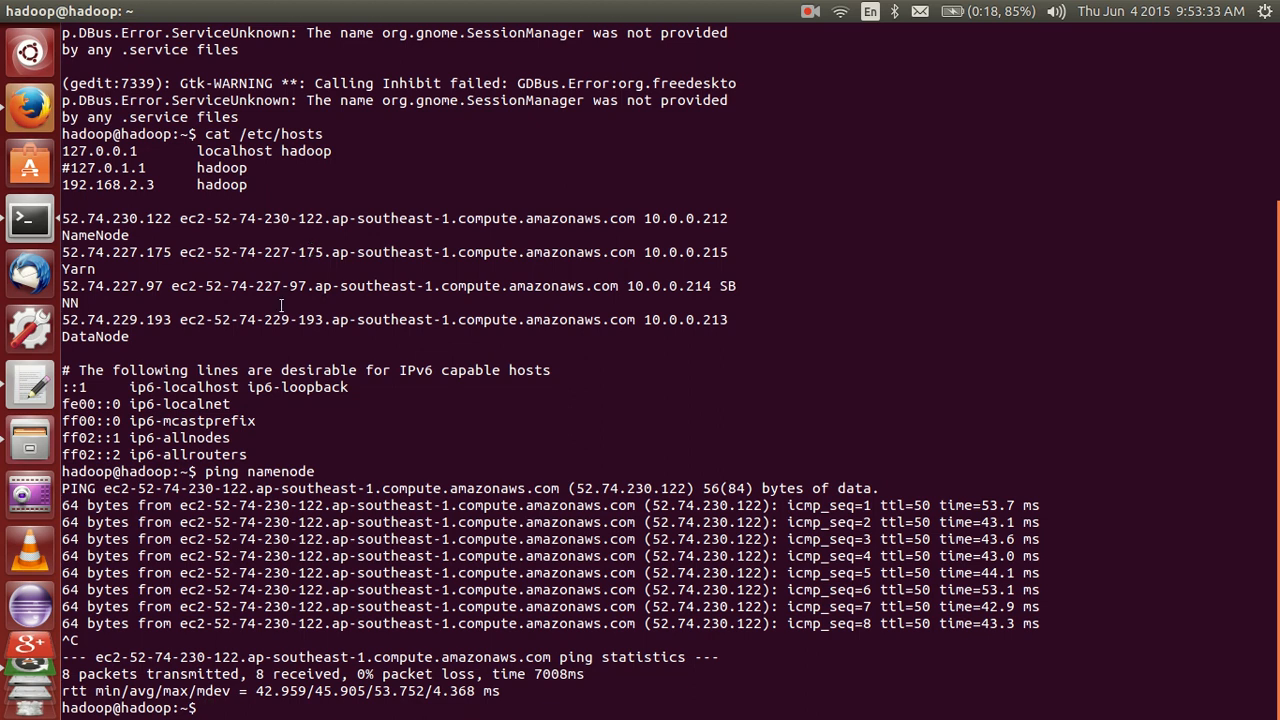
{"action": "triple_click", "coordinate": [224, 218]}
{"action": "double_click", "coordinate": [224, 218]}
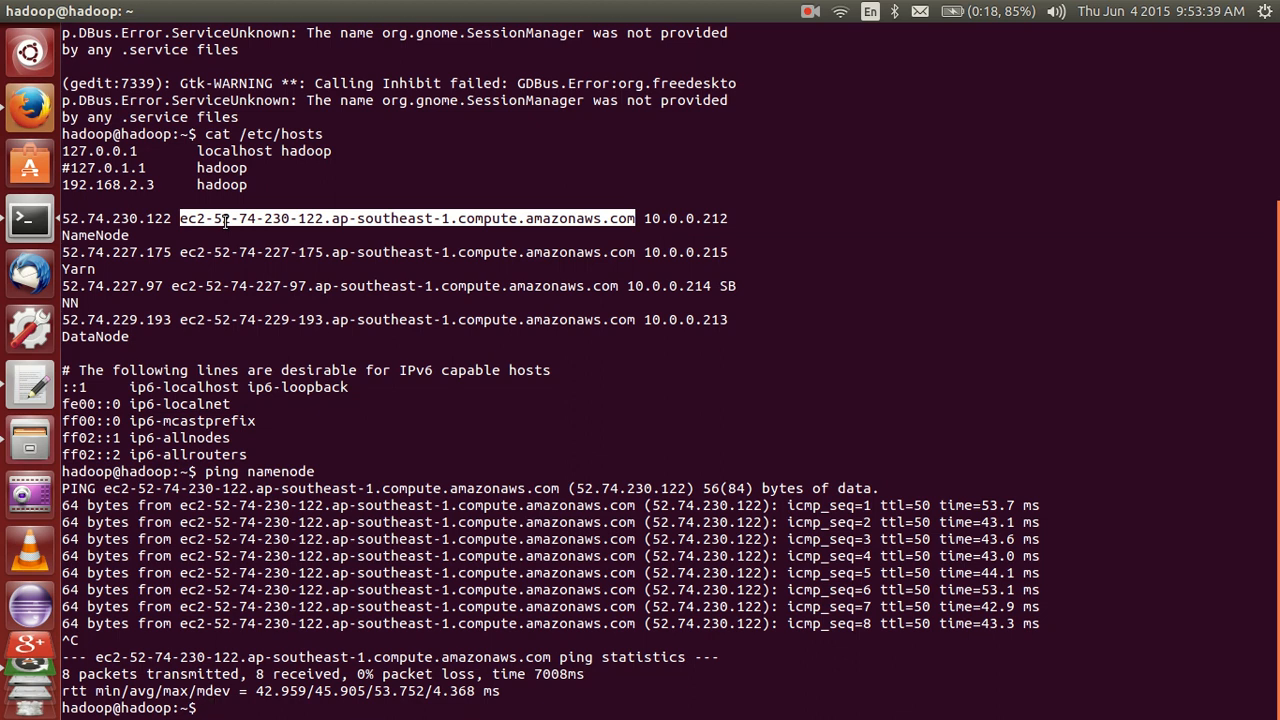
- Ping the host Yarn from the terminal and stop after a few replies
{"action": "key", "text": "Up"}
{"action": "key", "text": "BackSpace"}
{"action": "key", "text": "BackSpace"}
{"action": "key", "text": "BackSpace"}
{"action": "key", "text": "BackSpace"}
{"action": "key", "text": "BackSpace"}
{"action": "key", "text": "BackSpace"}
{"action": "key", "text": "BackSpace"}
{"action": "key", "text": "BackSpace"}
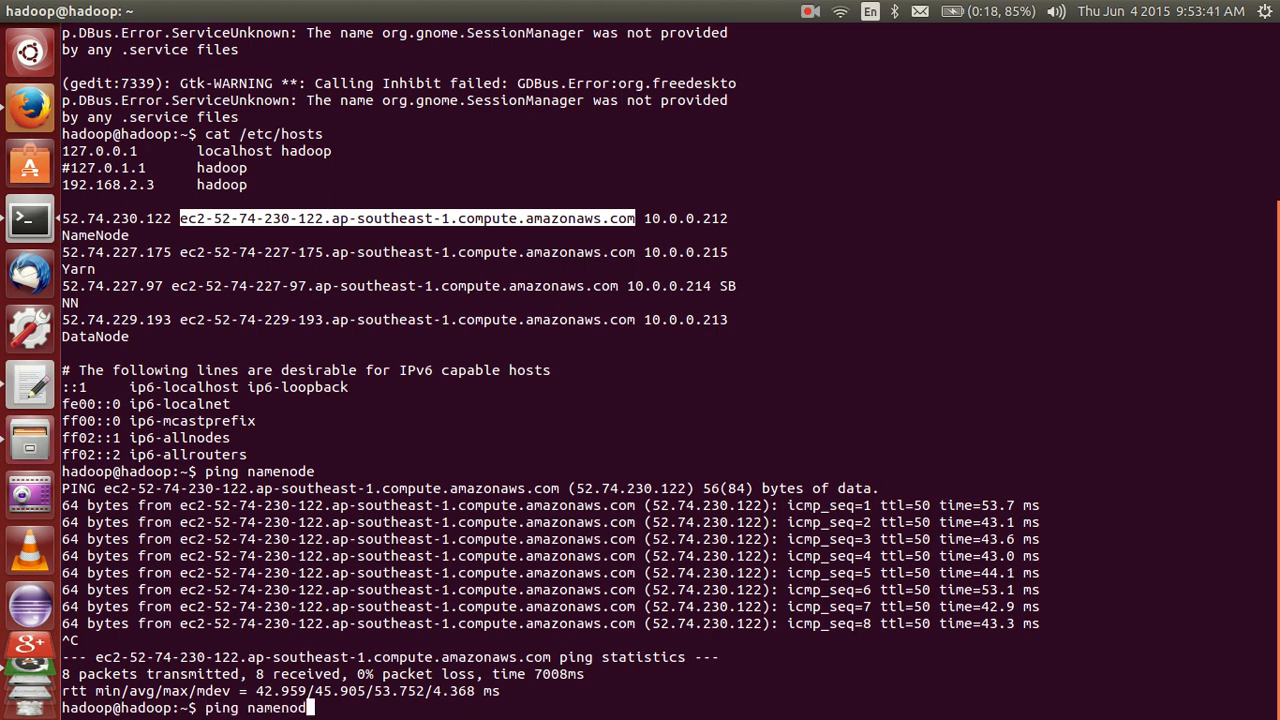
{"action": "type", "text": "Yarn"}
{"action": "key", "text": "Return"}
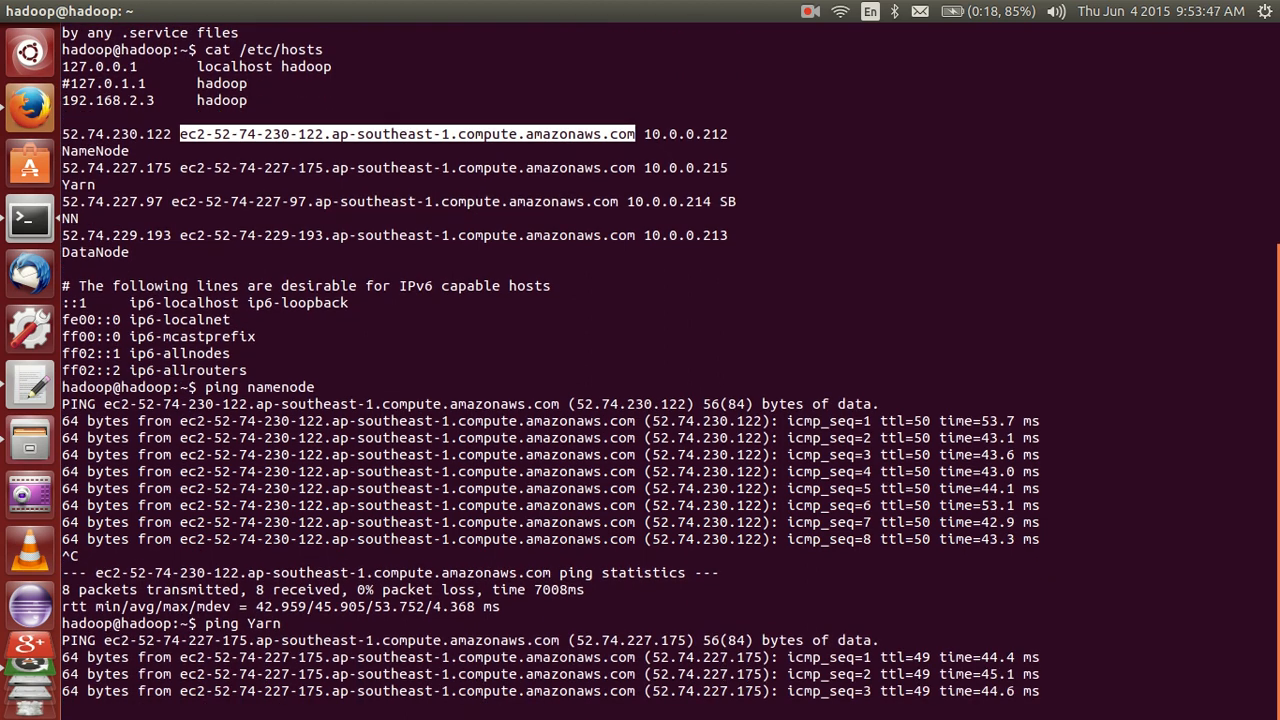
{"action": "key", "text": "ctrl+c"}
- Ping the host datanode from the terminal and stop after a few replies
{"action": "key", "text": "Up"}
{"action": "key", "text": "BackSpace"}
{"action": "key", "text": "BackSpace"}
{"action": "key", "text": "BackSpace"}
{"action": "key", "text": "BackSpace"}
{"action": "type", "text": "datanode"}
{"action": "key", "text": "Return"}
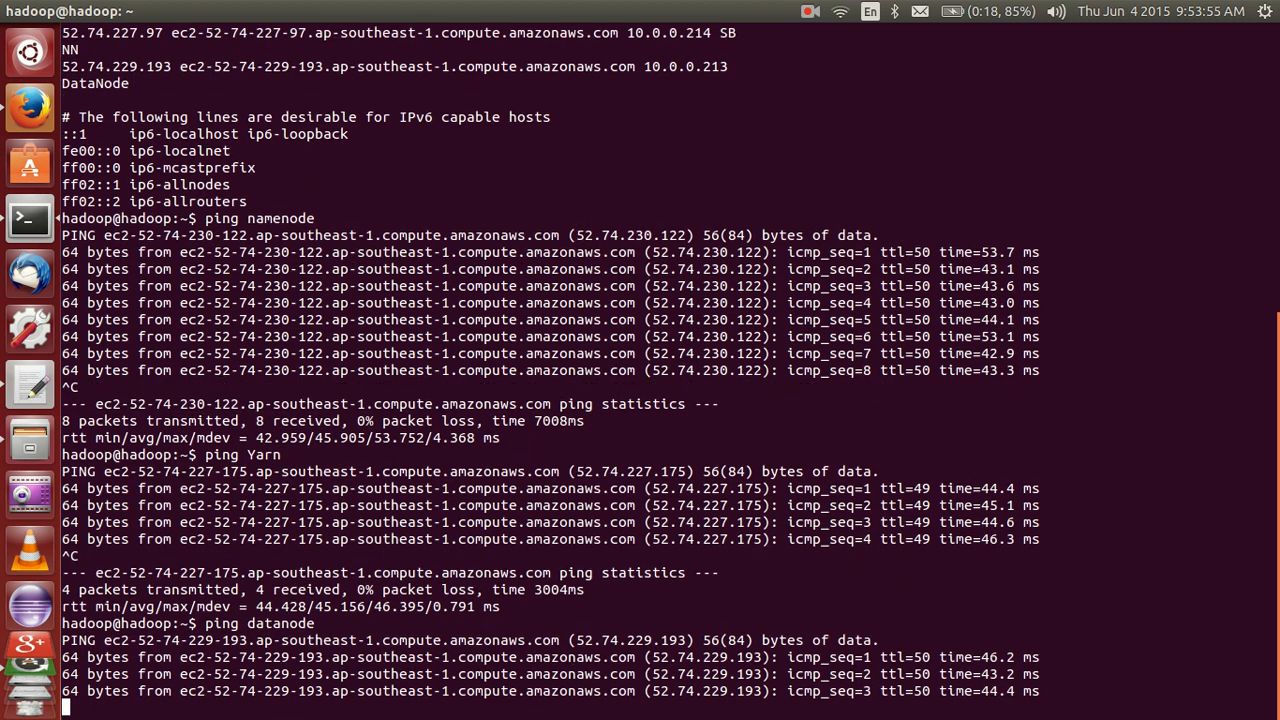
{"action": "key", "text": "ctrl+c"}
{"action": "type", "text": "s"}
{"action": "key", "text": "BackSpace"}
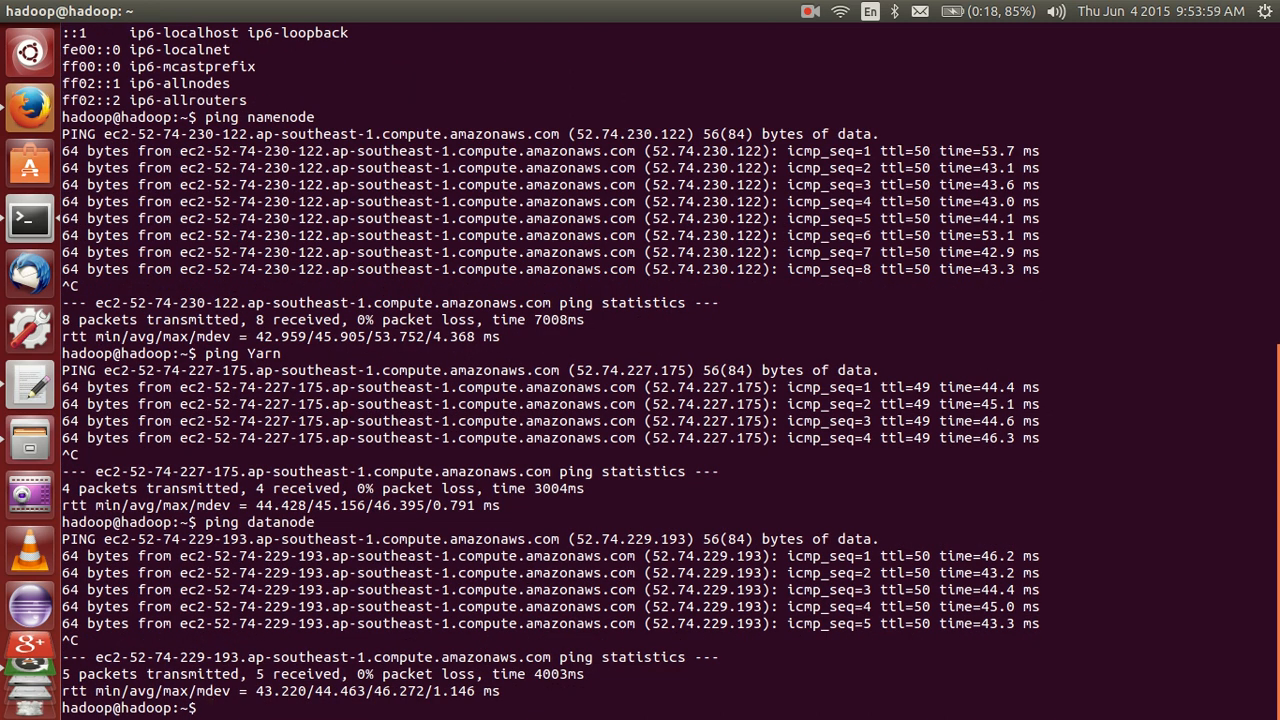
- Ping the host sbnn from the terminal and stop after a few replies
{"action": "key", "text": "Up"}
{"action": "key", "text": "BackSpace"}
{"action": "key", "text": "BackSpace"}
{"action": "key", "text": "BackSpace"}
{"action": "key", "text": "BackSpace"}
{"action": "key", "text": "BackSpace"}
{"action": "key", "text": "BackSpace"}
{"action": "key", "text": "BackSpace"}
{"action": "key", "text": "BackSpace"}
{"action": "type", "text": "sbnn"}
{"action": "key", "text": "Return"}
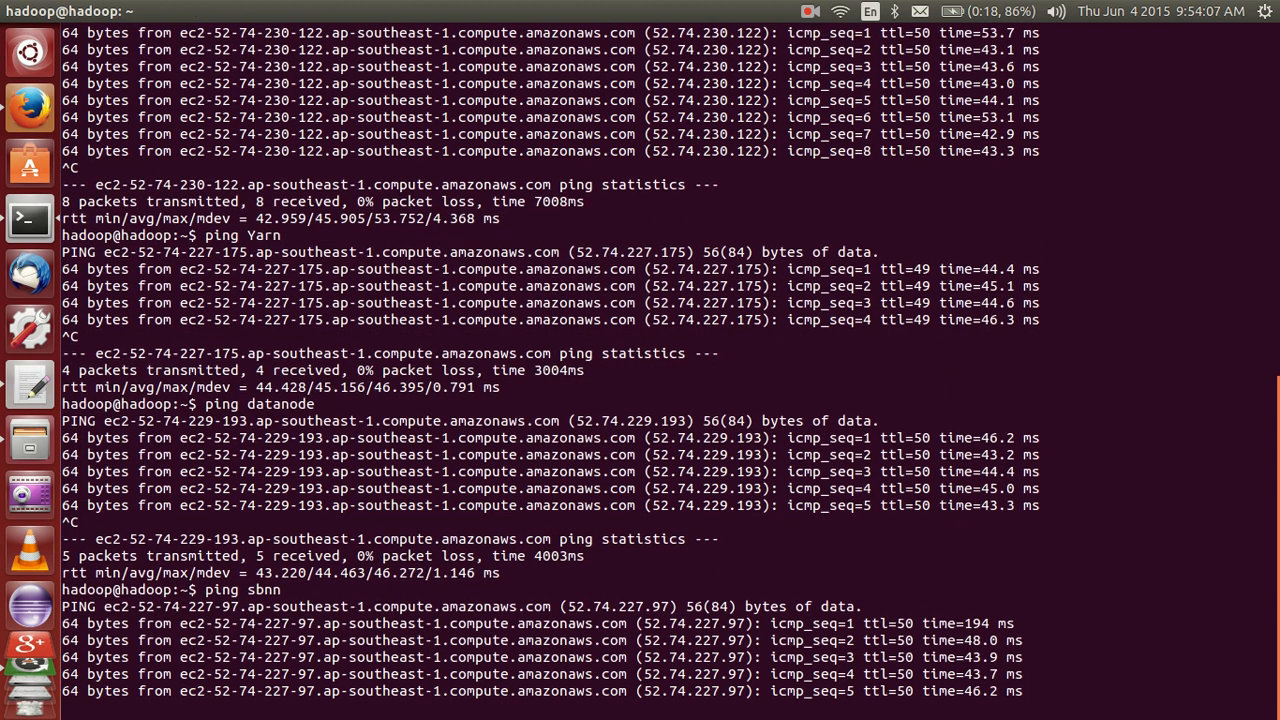
{"action": "key", "text": "ctrl+c"}
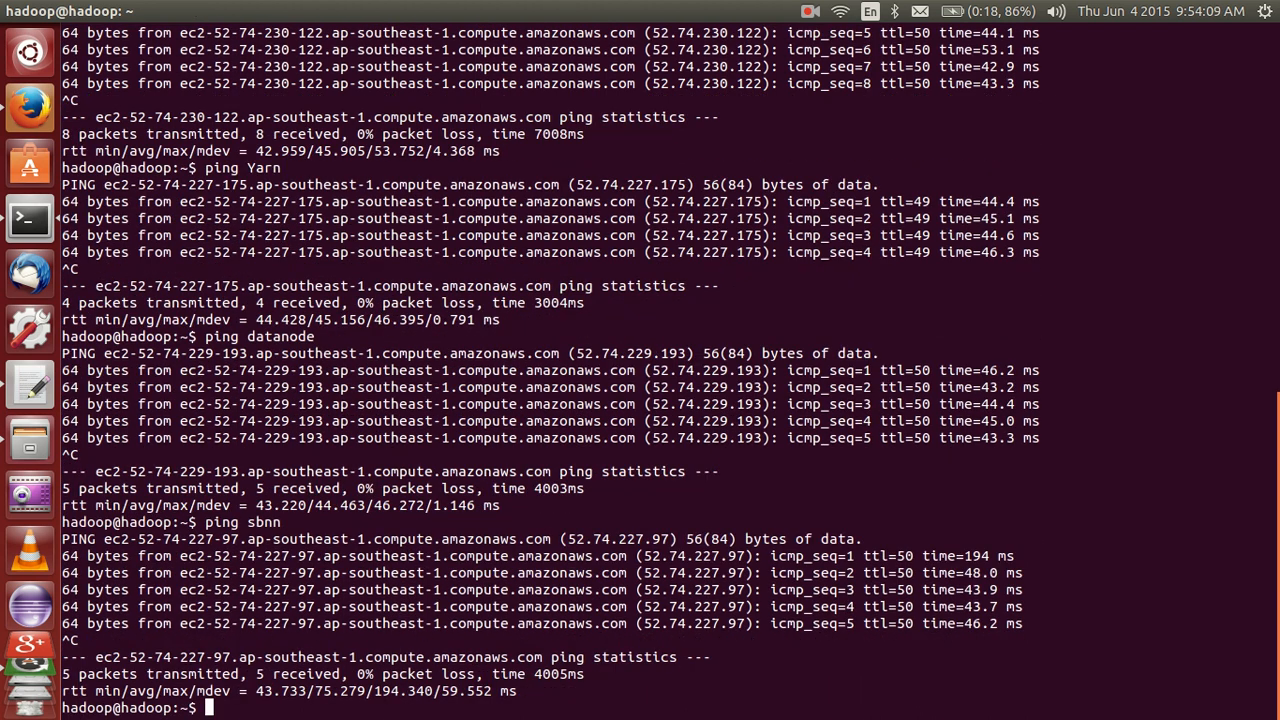
{"action": "key", "text": "alt+Tab"}
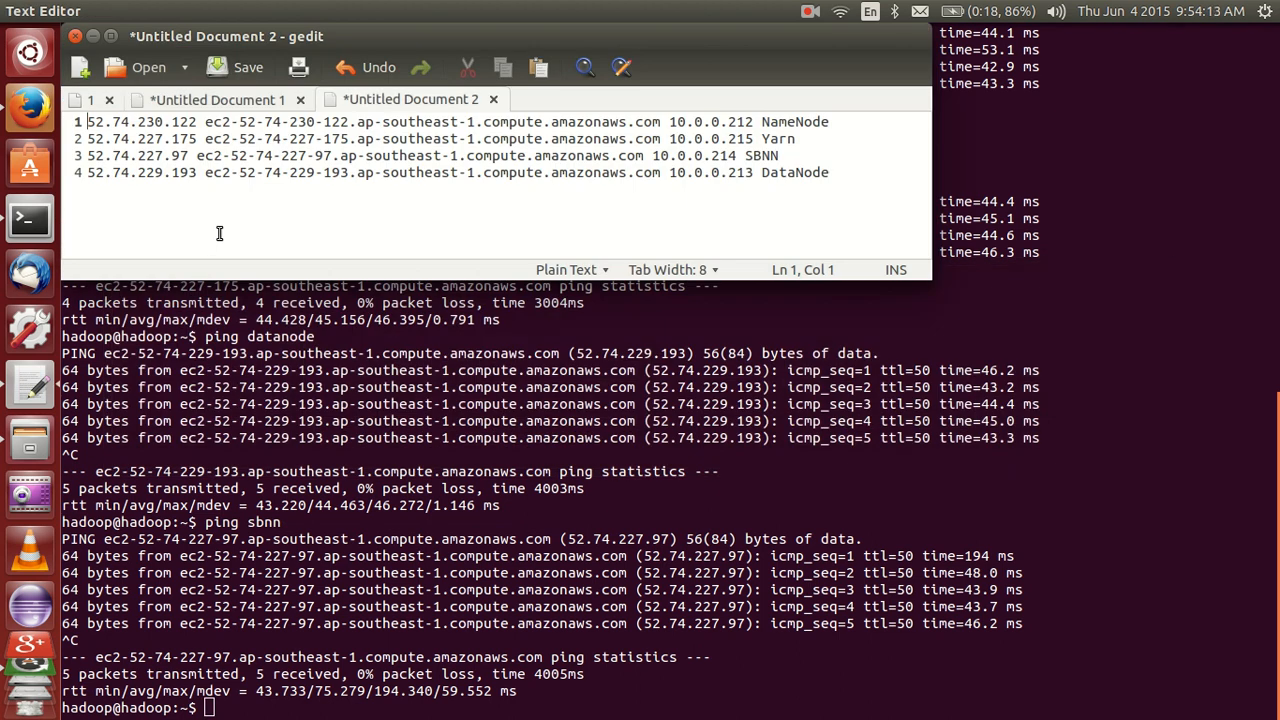
{"action": "key", "text": "ctrl+s"}
{"action": "key", "text": "Escape"}
{"action": "key", "text": "ctrl+End"}
{"action": "left_click", "coordinate": [440, 502]}
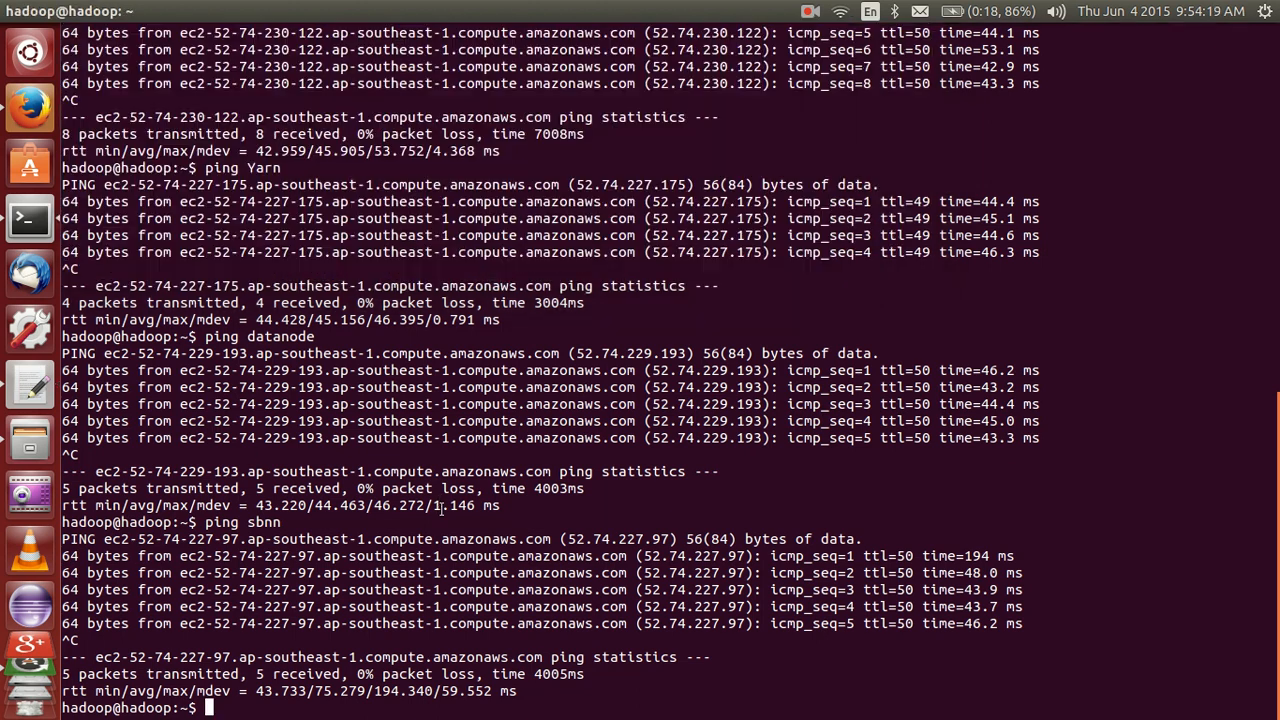
- Switch to the EC2 console in Firefox and view the beginning of the NameNode instance's description
{"action": "left_click", "coordinate": [30, 108]}
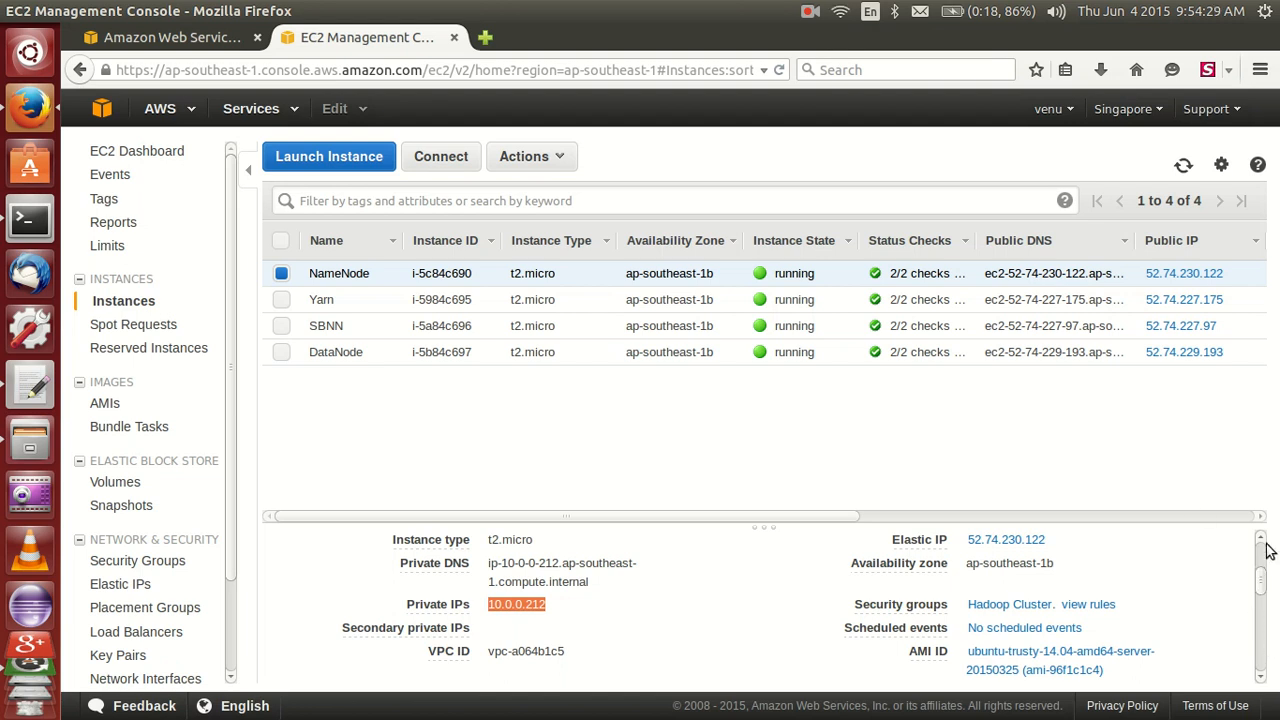
{"action": "scroll", "coordinate": [1266, 544], "scroll_direction": "up", "scroll_amount": 5}
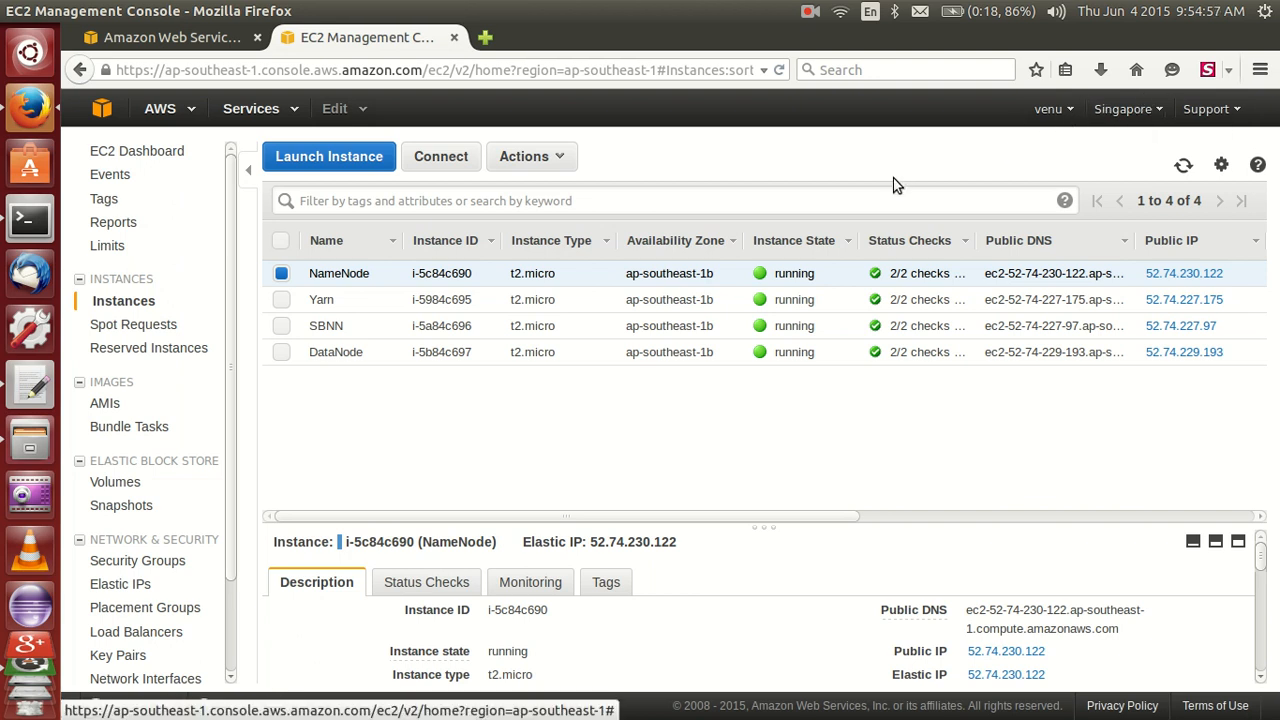
{"action": "left_click", "coordinate": [810, 14]}
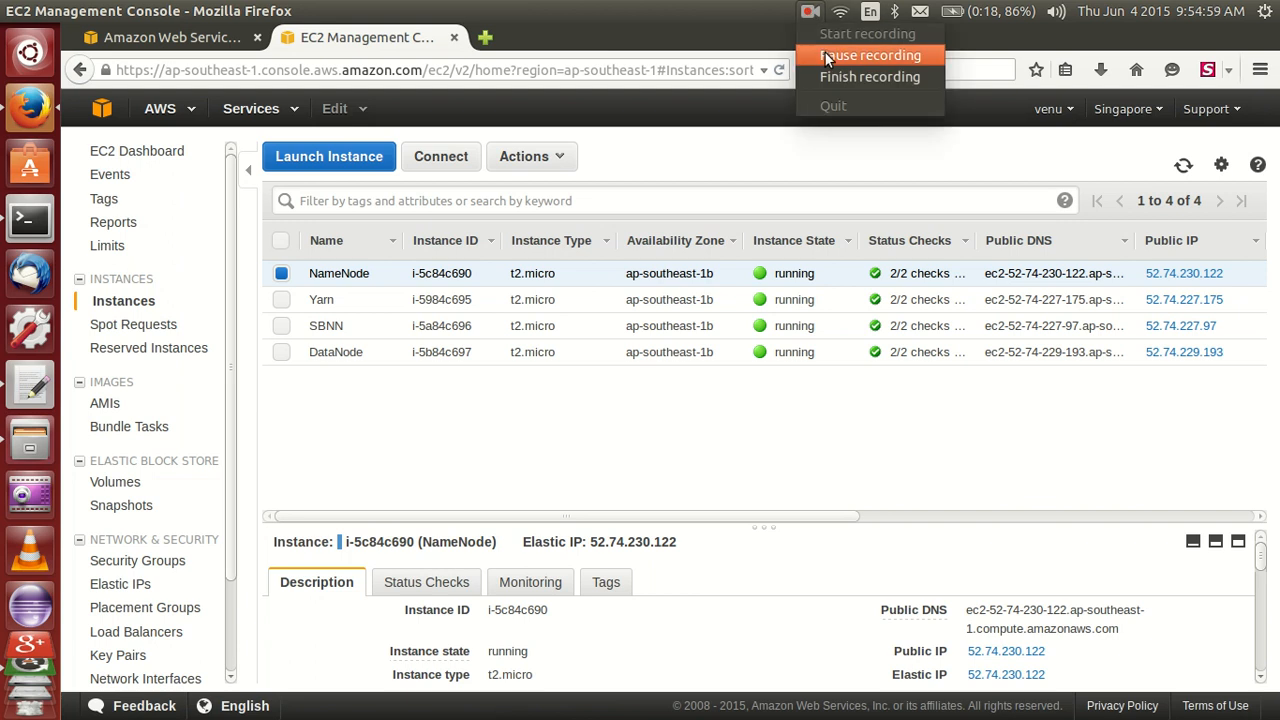